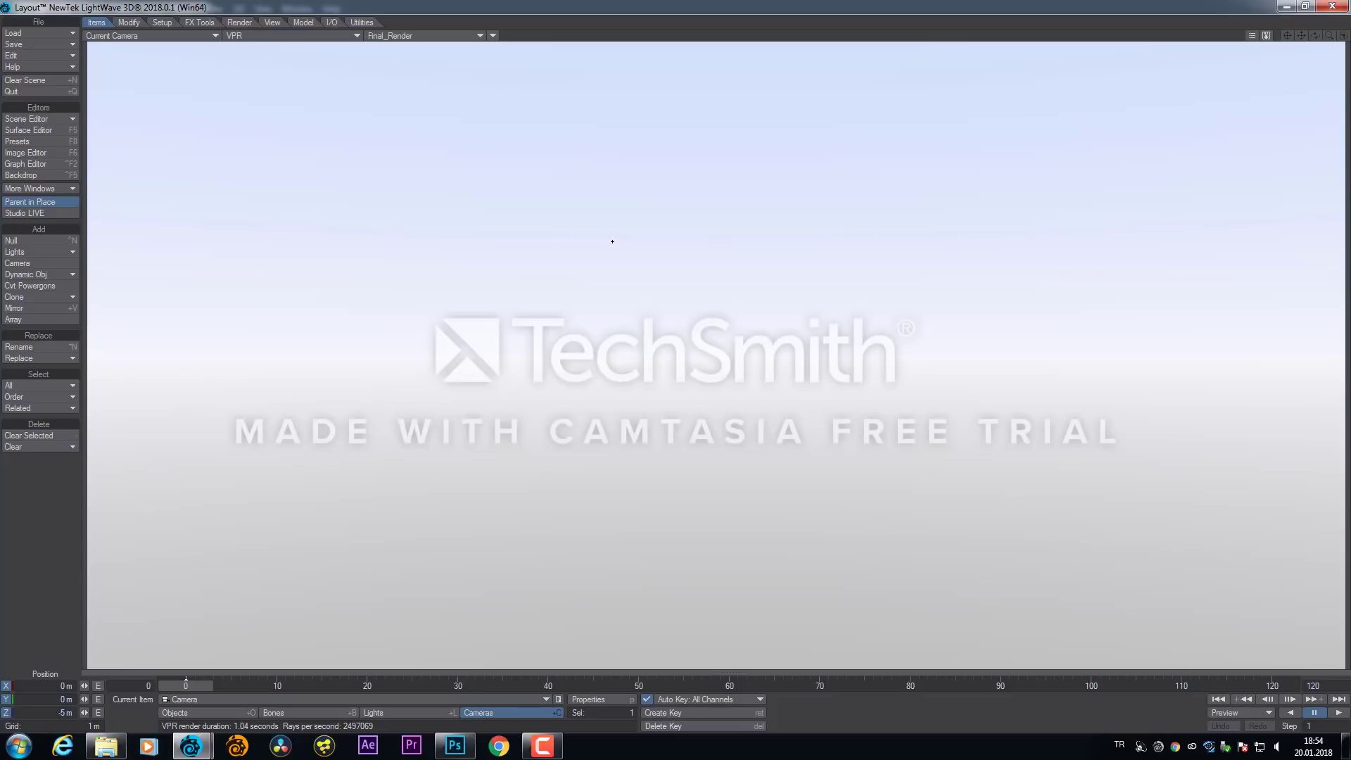
Add a null object named Bl1 to the scene
{"action": "key", "text": "ctrl+n"}
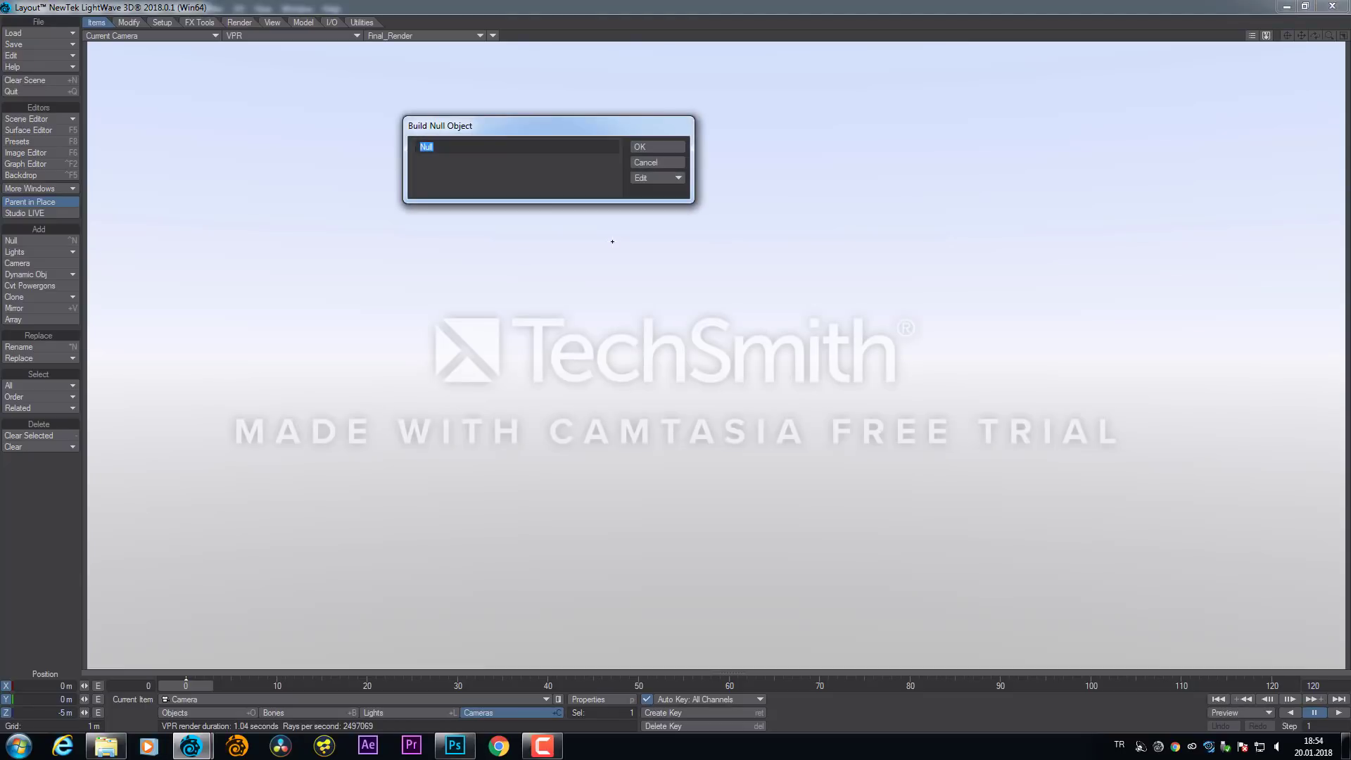
{"action": "type", "text": "Bl1"}
{"action": "key", "text": "Return"}
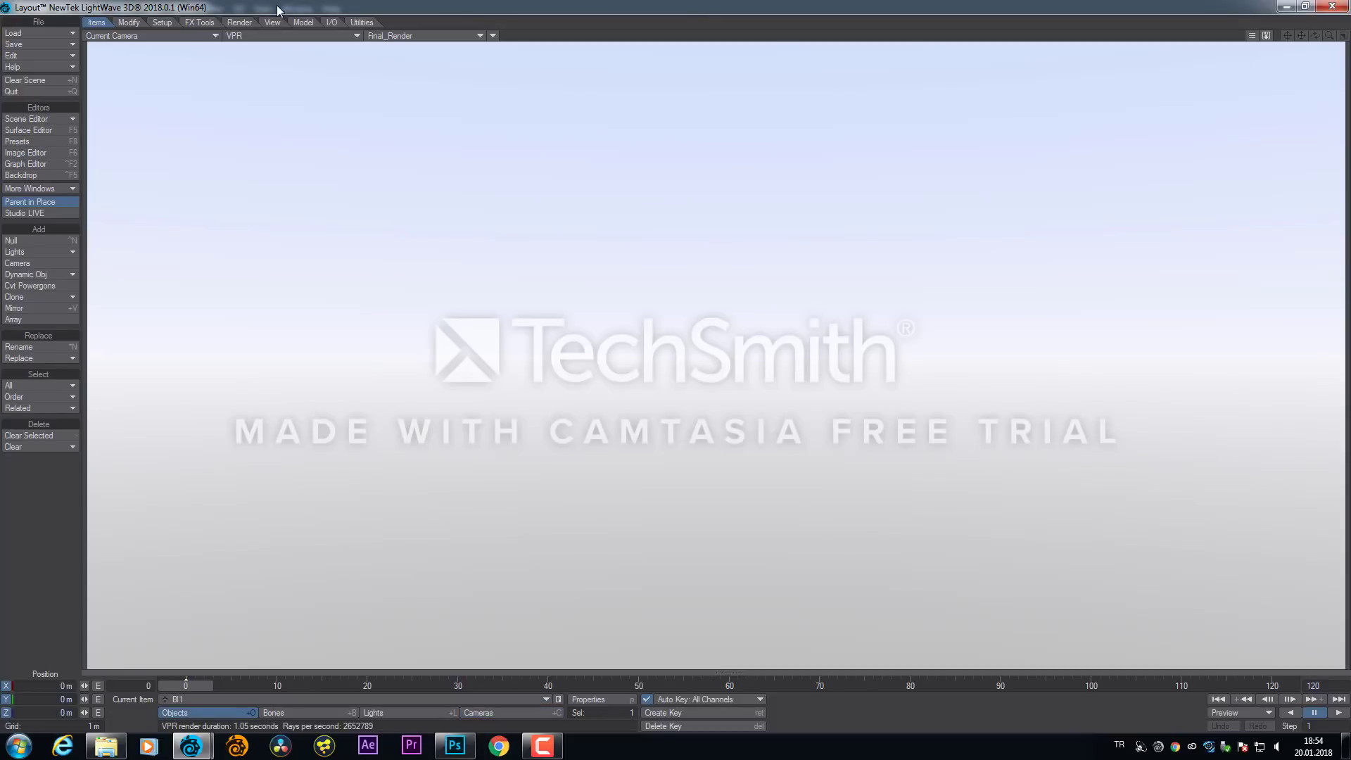
Open the properties of the Bl1 null and set its primitive type to Shape
{"action": "key", "text": "p"}
{"action": "left_click_drag", "start_coordinate": [636, 276], "coordinate": [247, 88]}
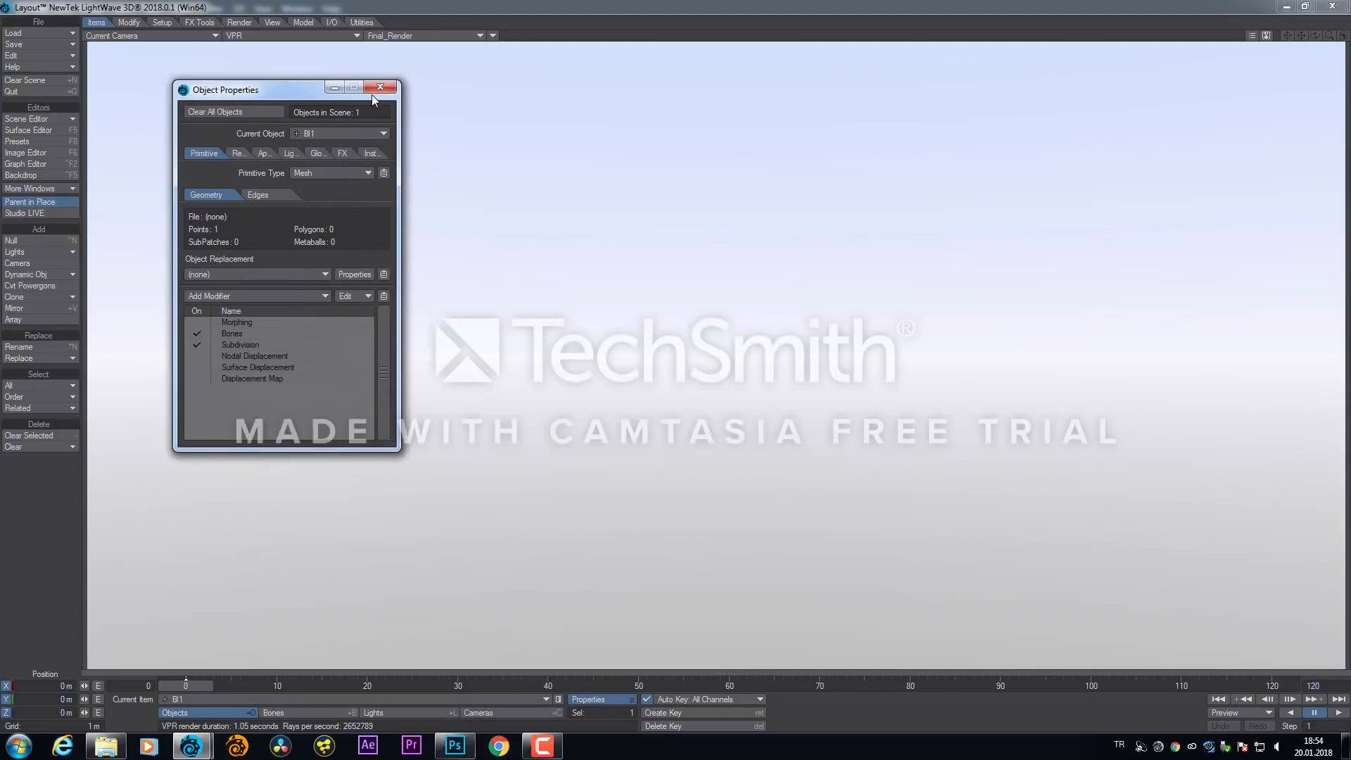
{"action": "left_click_drag", "start_coordinate": [372, 96], "coordinate": [419, 92]}
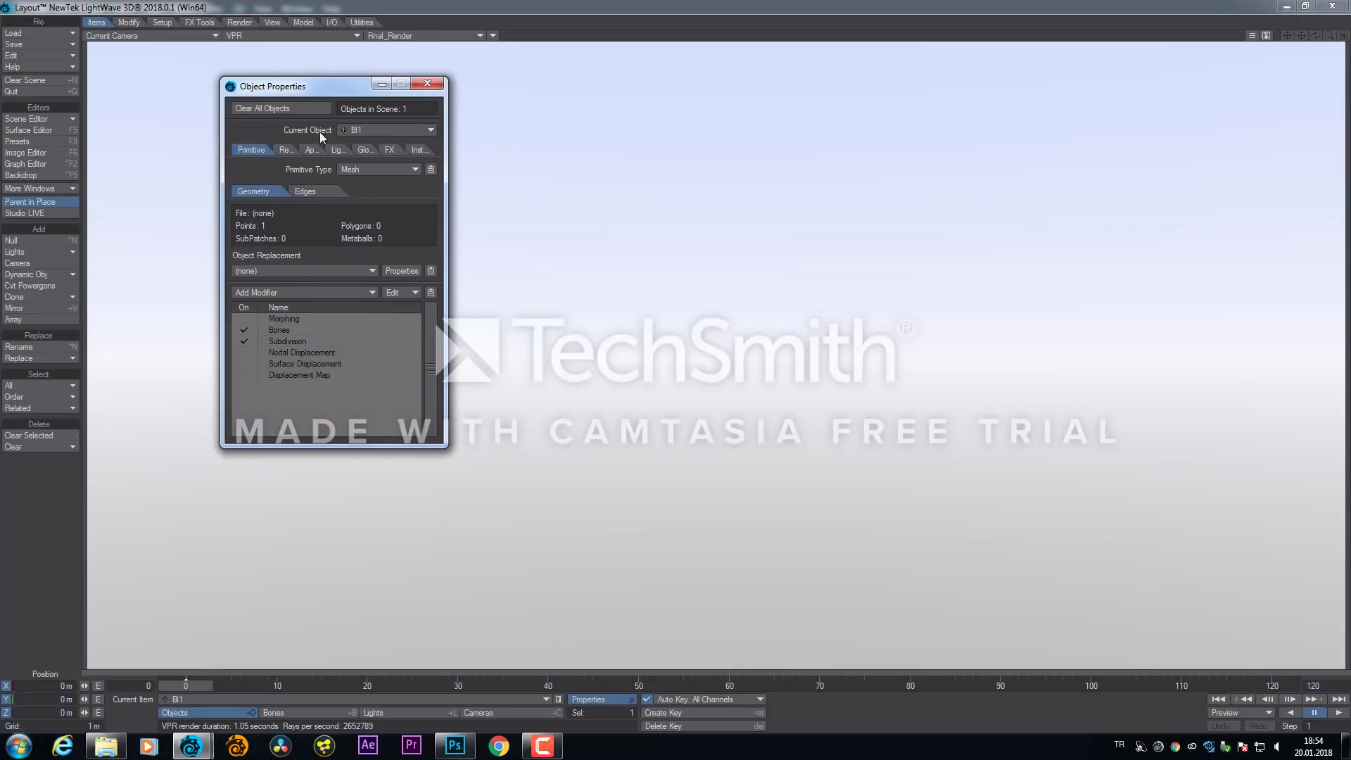
{"action": "left_click", "coordinate": [364, 174]}
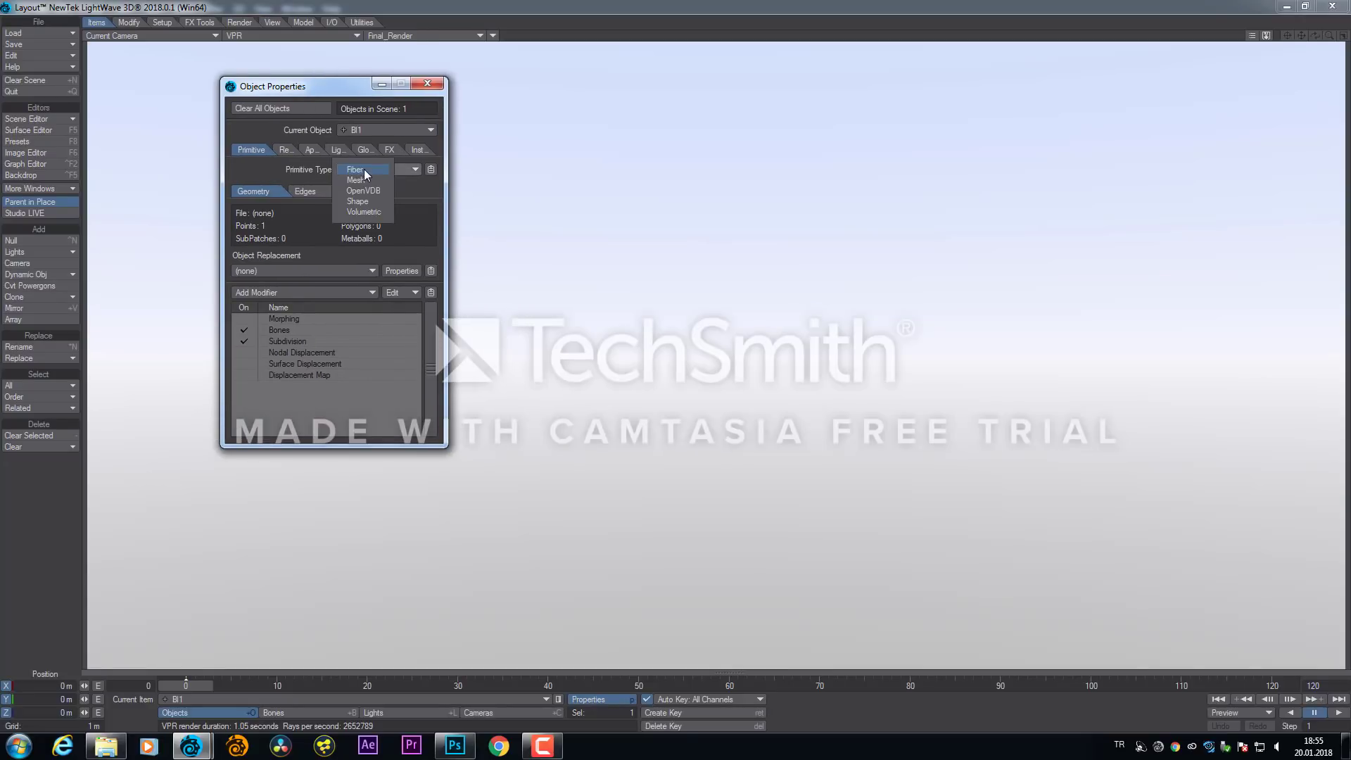
{"action": "left_click", "coordinate": [359, 201]}
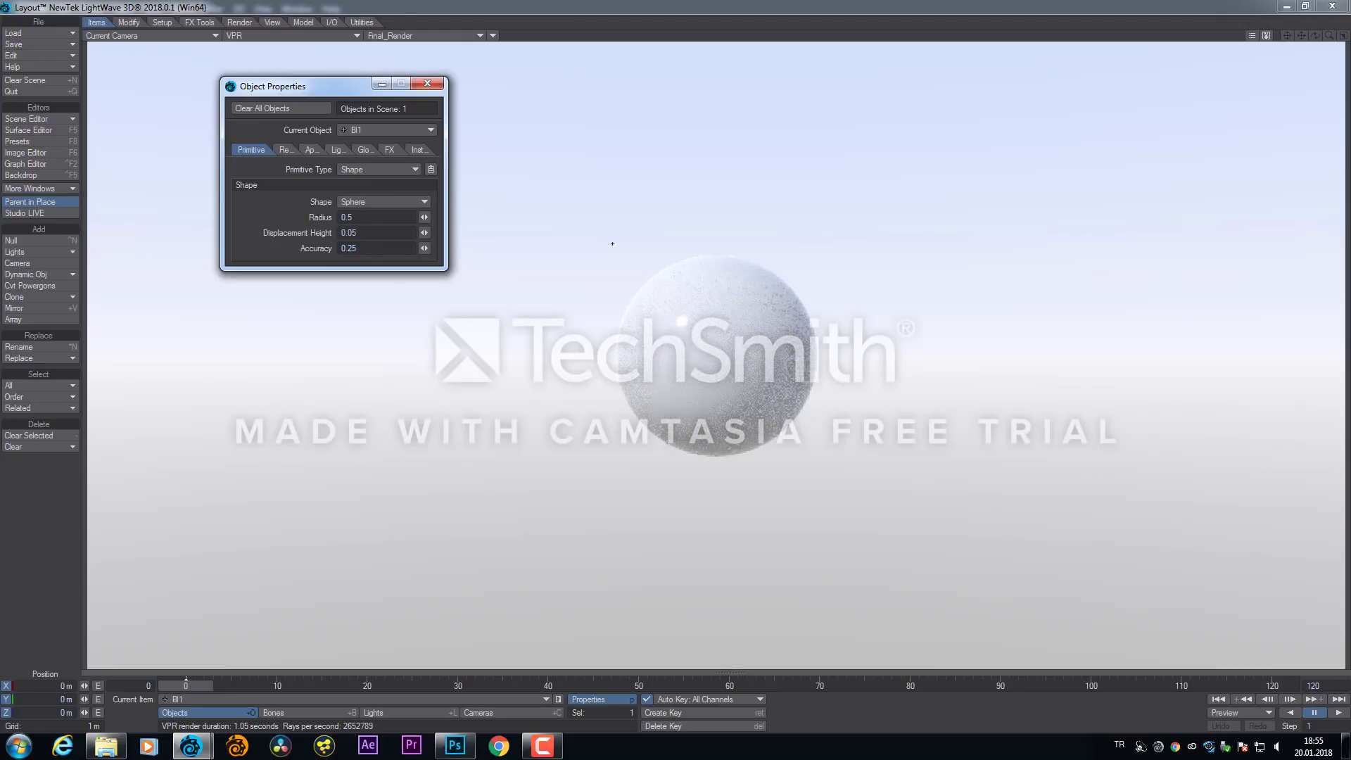
Switch the viewport from the camera view to the Perspective view, rendered with VPR
{"action": "left_click", "coordinate": [266, 36]}
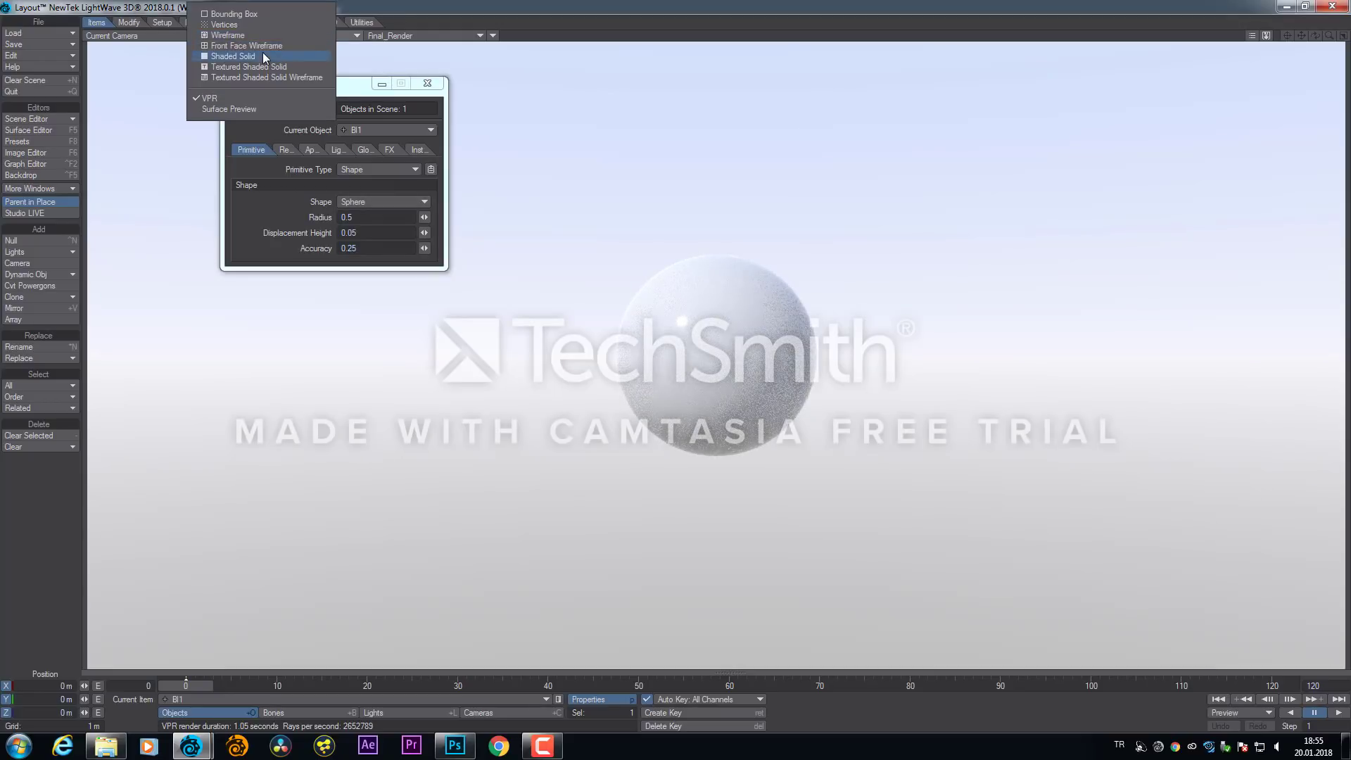
{"action": "left_click", "coordinate": [264, 56]}
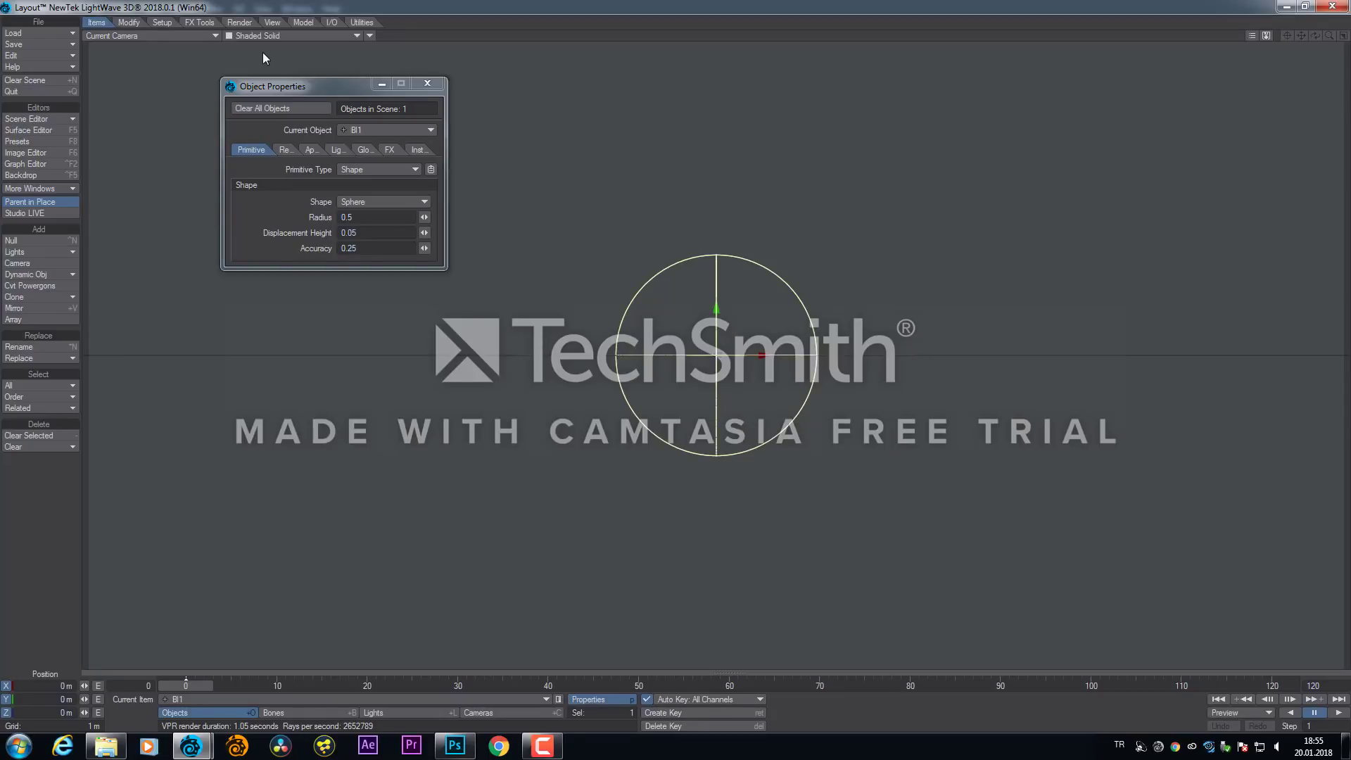
{"action": "key", "text": "4"}
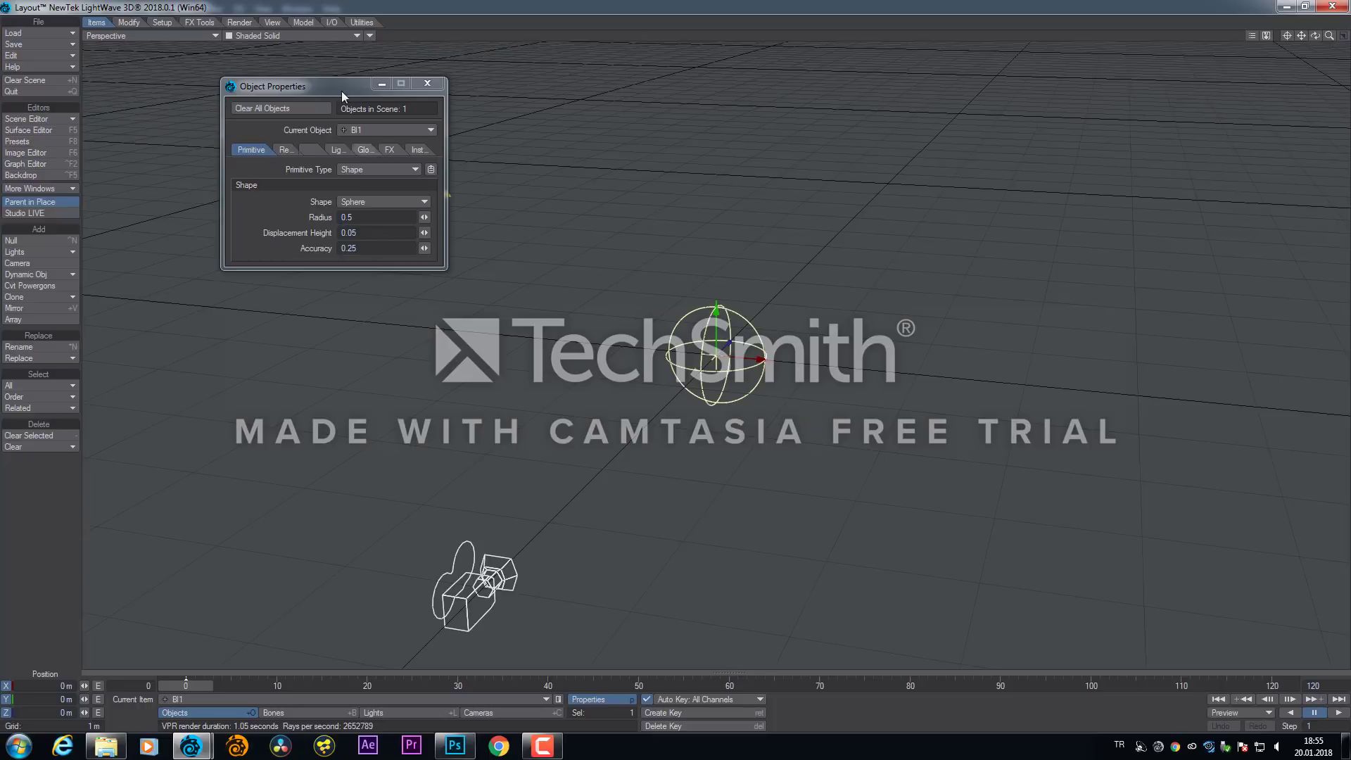
{"action": "left_click", "coordinate": [279, 33]}
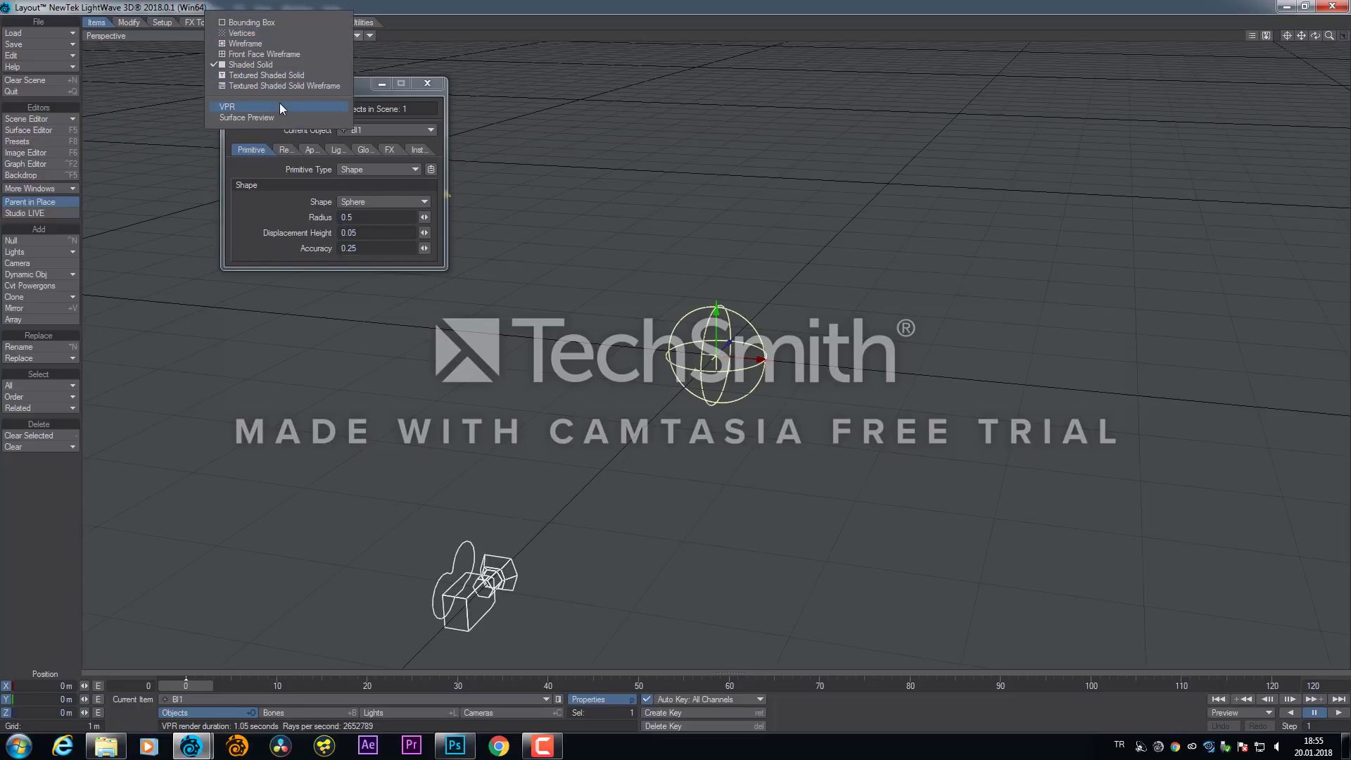
{"action": "left_click", "coordinate": [281, 107]}
Change the Bl1 primitive's shape to Plane and increase its radius to about 0.831
{"action": "left_click", "coordinate": [380, 202]}
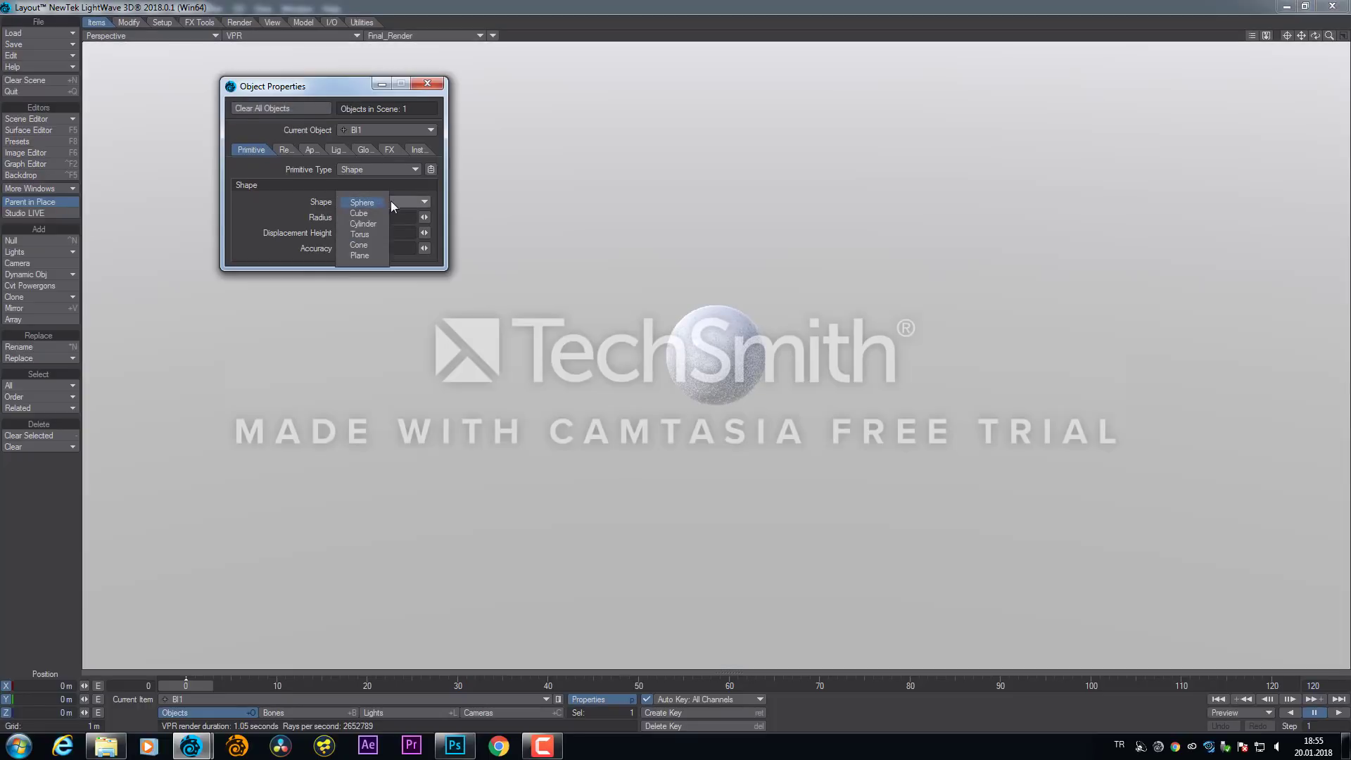
{"action": "left_click", "coordinate": [379, 255]}
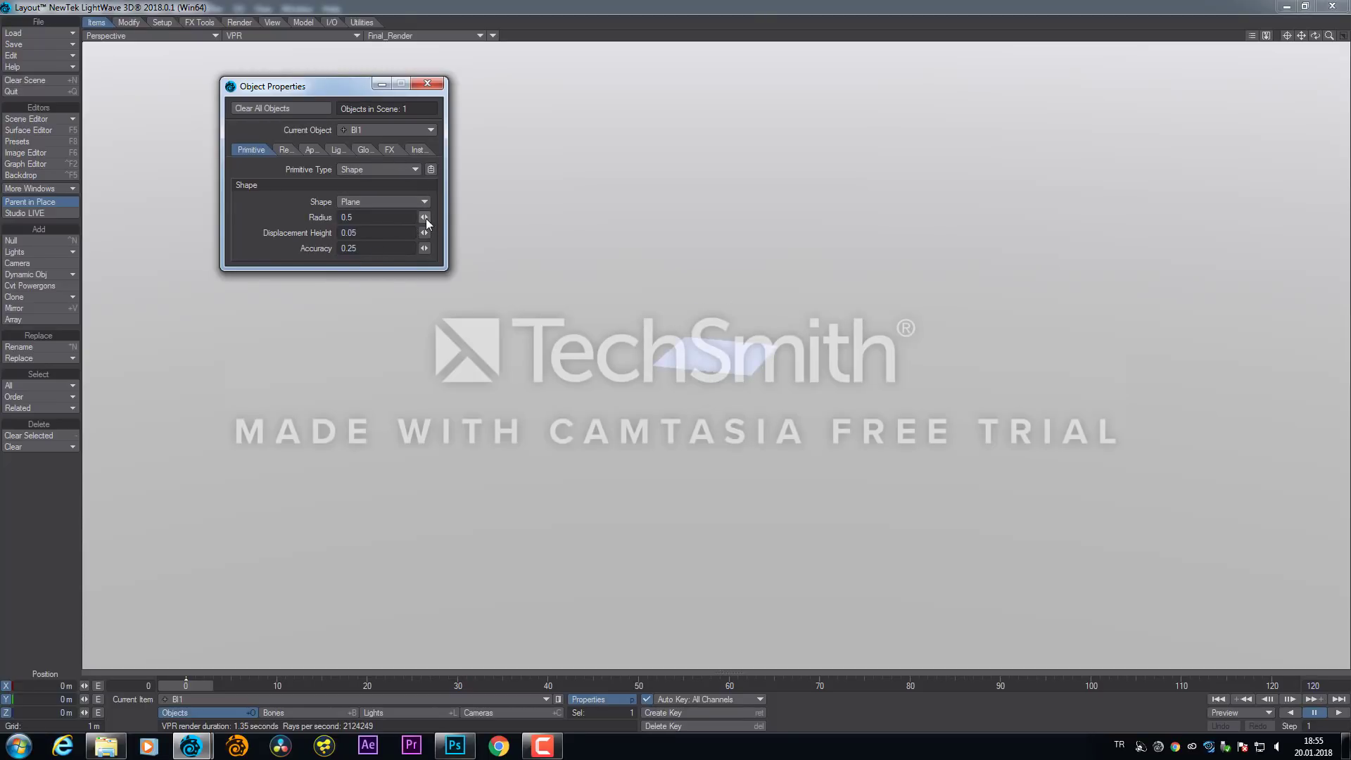
{"action": "left_click_drag", "start_coordinate": [424, 218], "coordinate": [457, 218]}
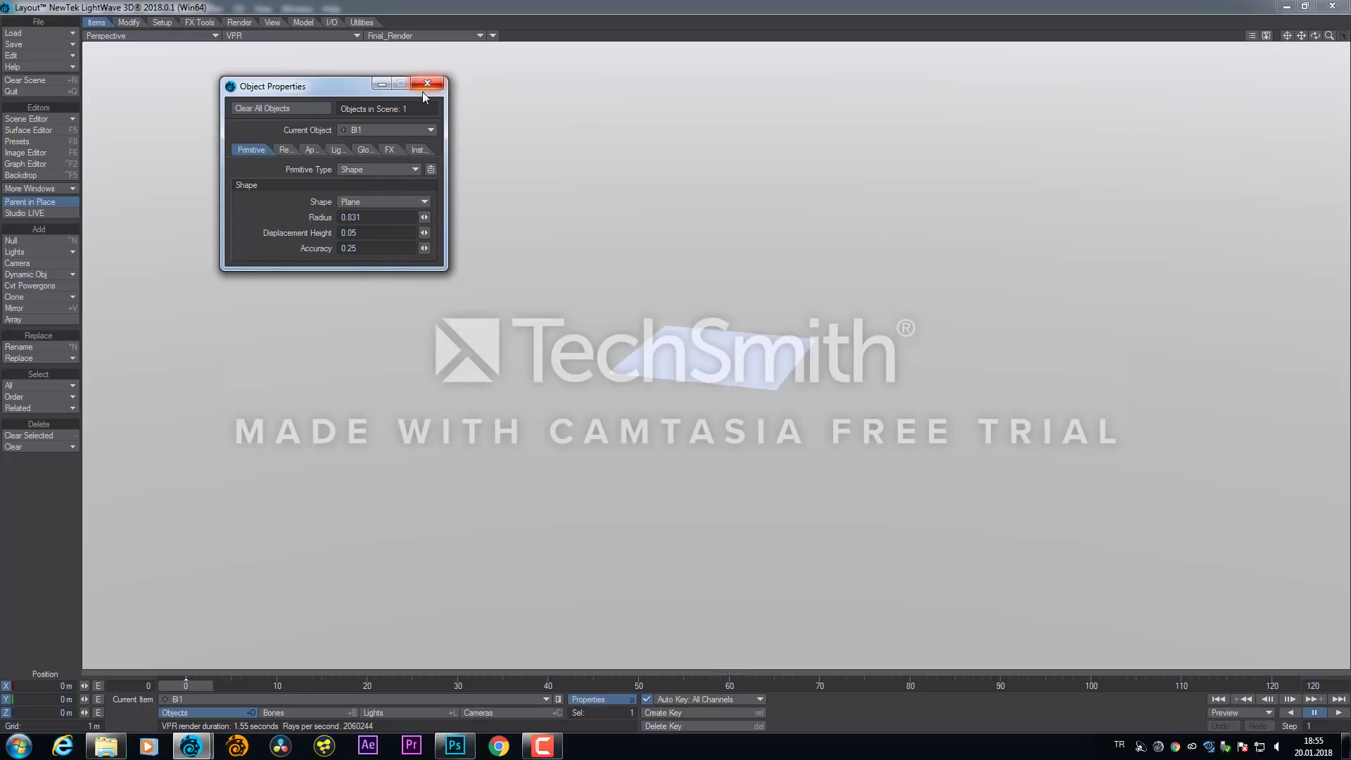
Open the node graph of Bl1's Default surface from the Surface Editor and reposition the Node Editor window
{"action": "left_click", "coordinate": [22, 131]}
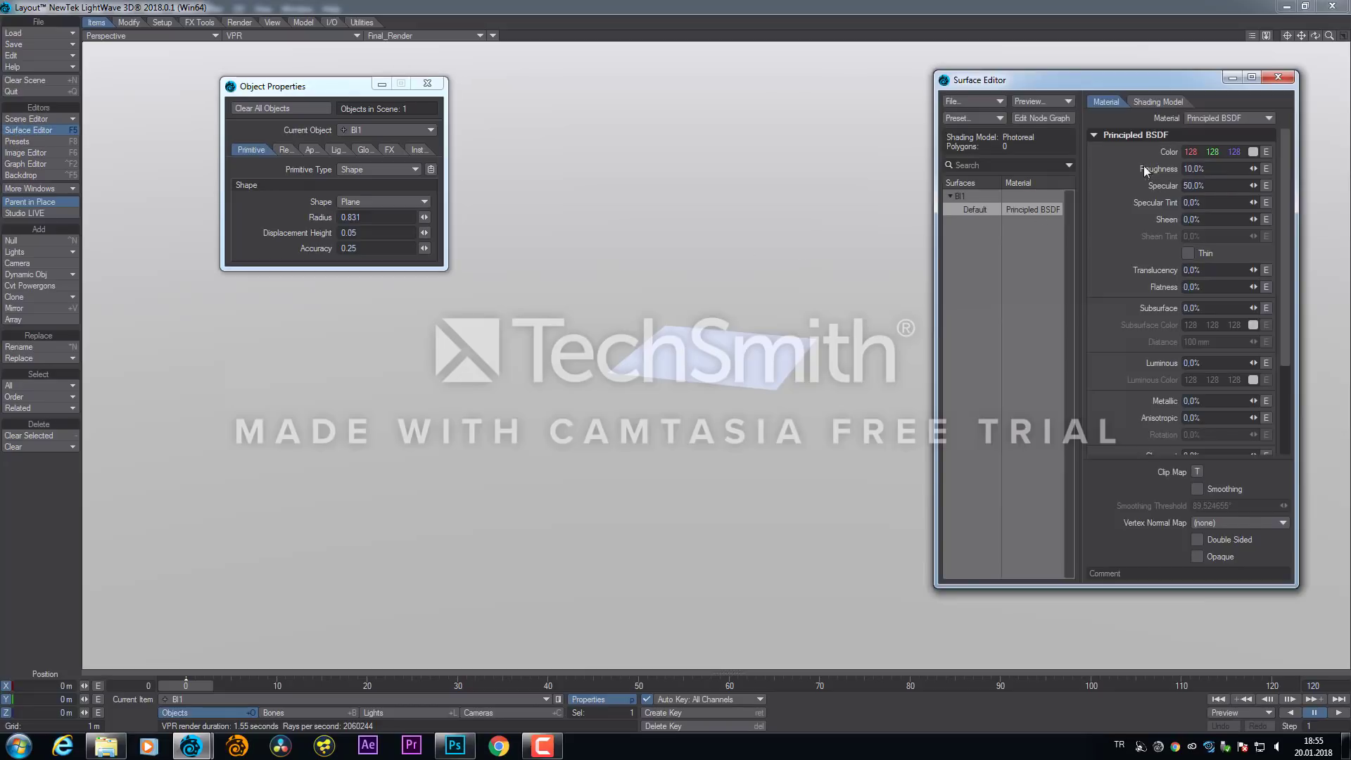
{"action": "left_click", "coordinate": [1060, 118]}
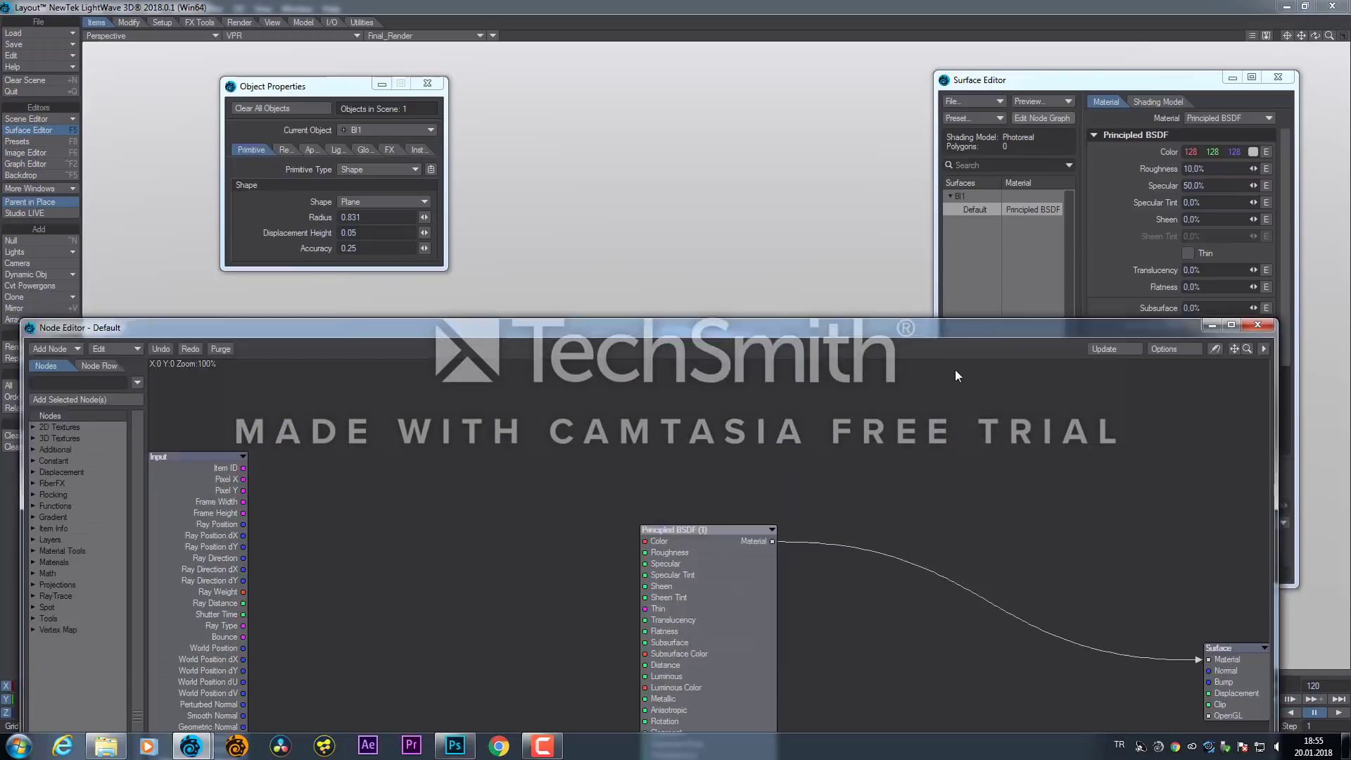
{"action": "left_click_drag", "start_coordinate": [956, 376], "coordinate": [948, 445]}
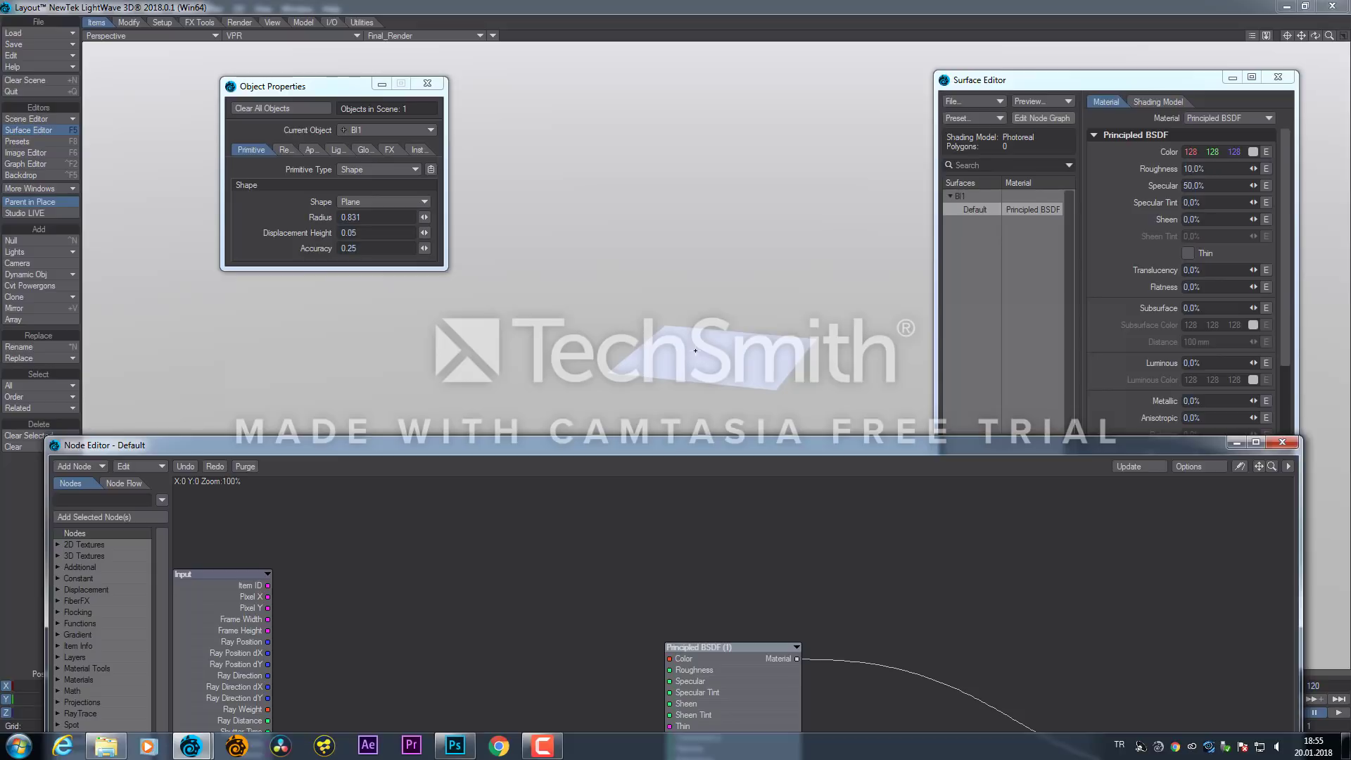
{"action": "left_click_drag", "start_coordinate": [937, 442], "coordinate": [864, 272]}
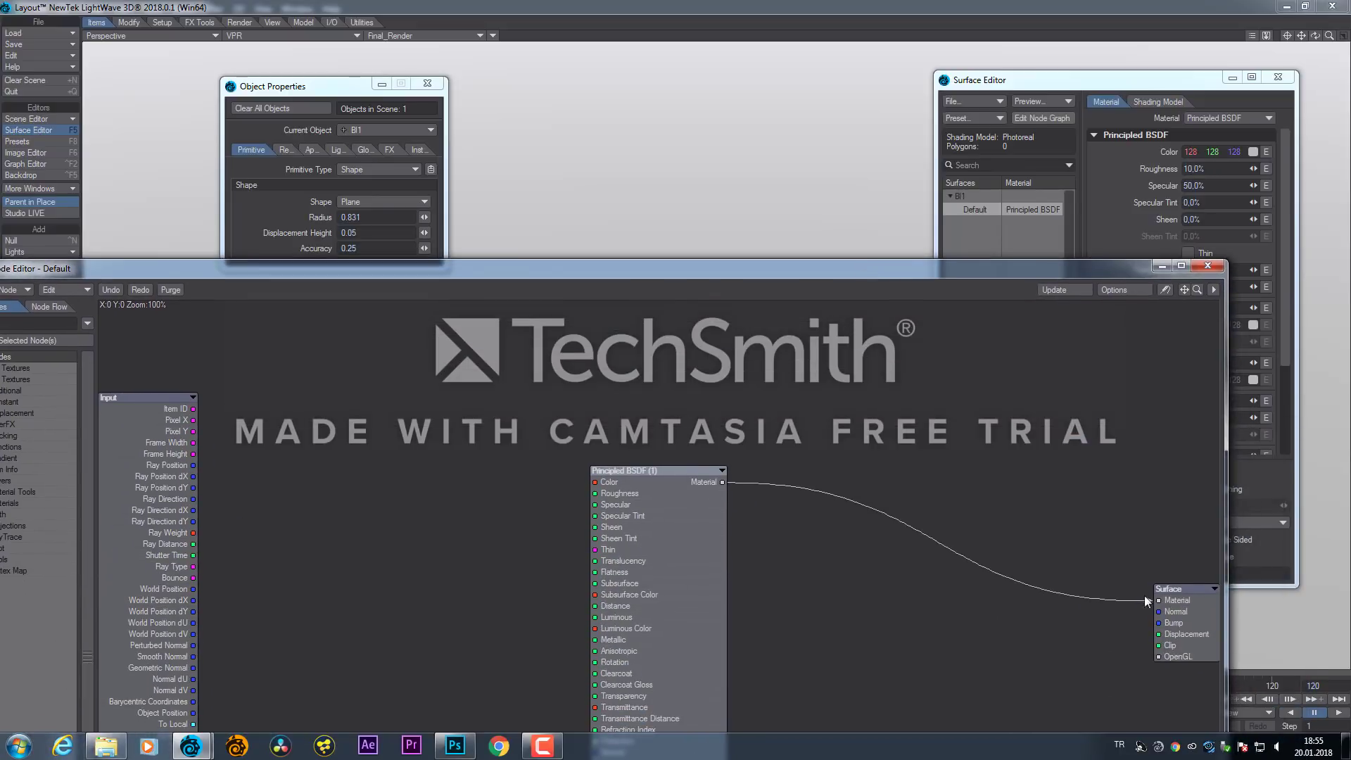
Rearrange the Principled BSDF and Surface nodes to free space in the graph, keeping the rendered plane uncovered by the Node Editor
{"action": "left_click_drag", "start_coordinate": [1185, 618], "coordinate": [1036, 596]}
{"action": "left_click_drag", "start_coordinate": [658, 527], "coordinate": [876, 597]}
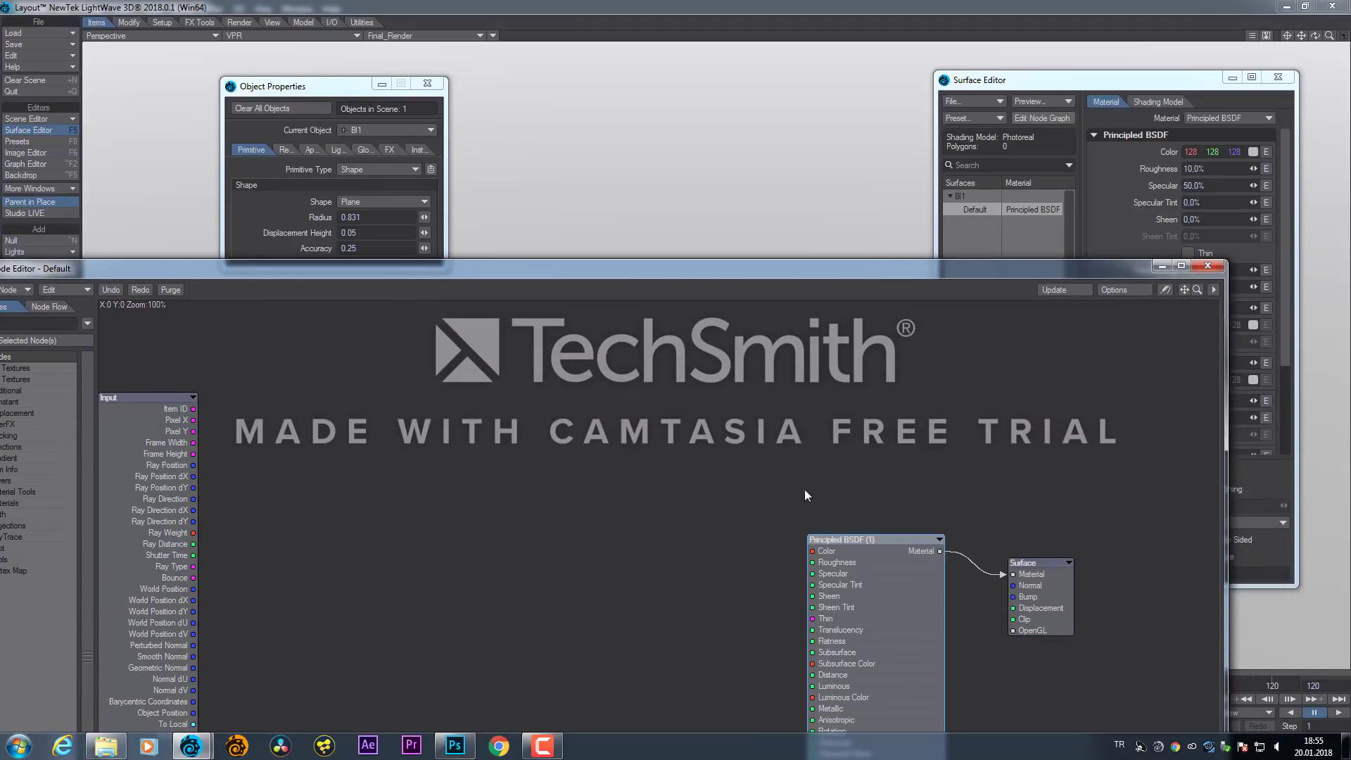
{"action": "left_click_drag", "start_coordinate": [761, 272], "coordinate": [838, 287]}
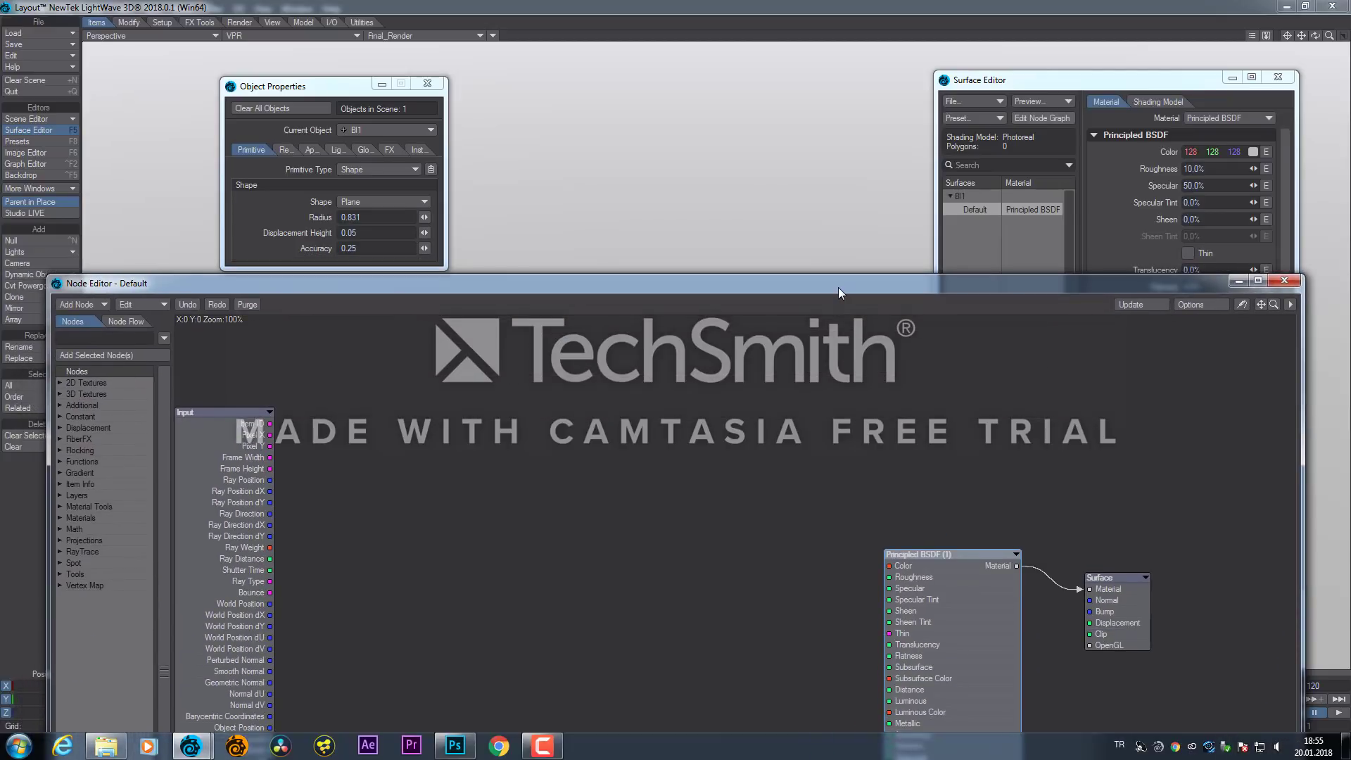
{"action": "left_click_drag", "start_coordinate": [978, 627], "coordinate": [977, 510]}
{"action": "left_click_drag", "start_coordinate": [1110, 592], "coordinate": [1142, 473]}
{"action": "left_click_drag", "start_coordinate": [953, 508], "coordinate": [953, 407]}
{"action": "left_click_drag", "start_coordinate": [834, 291], "coordinate": [802, 457]}
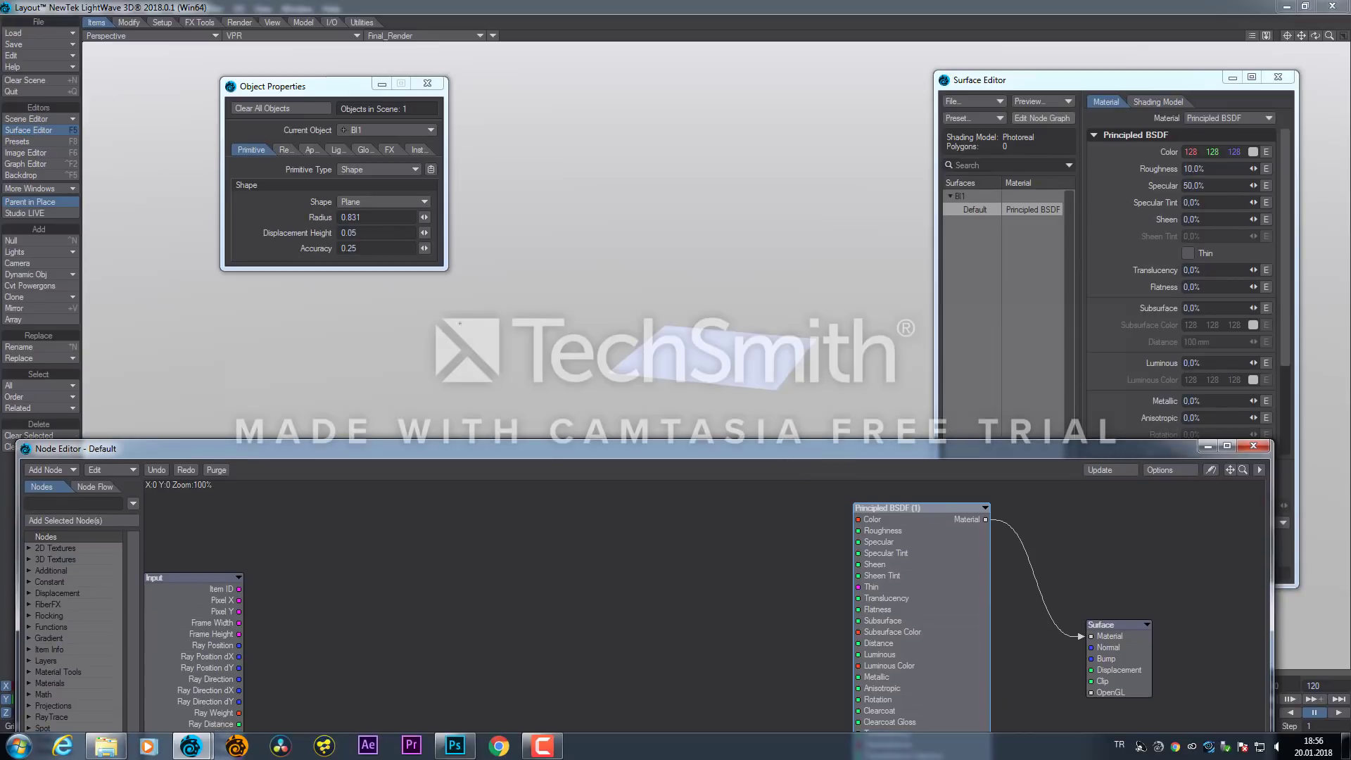
{"action": "left_click", "coordinate": [28, 153]}
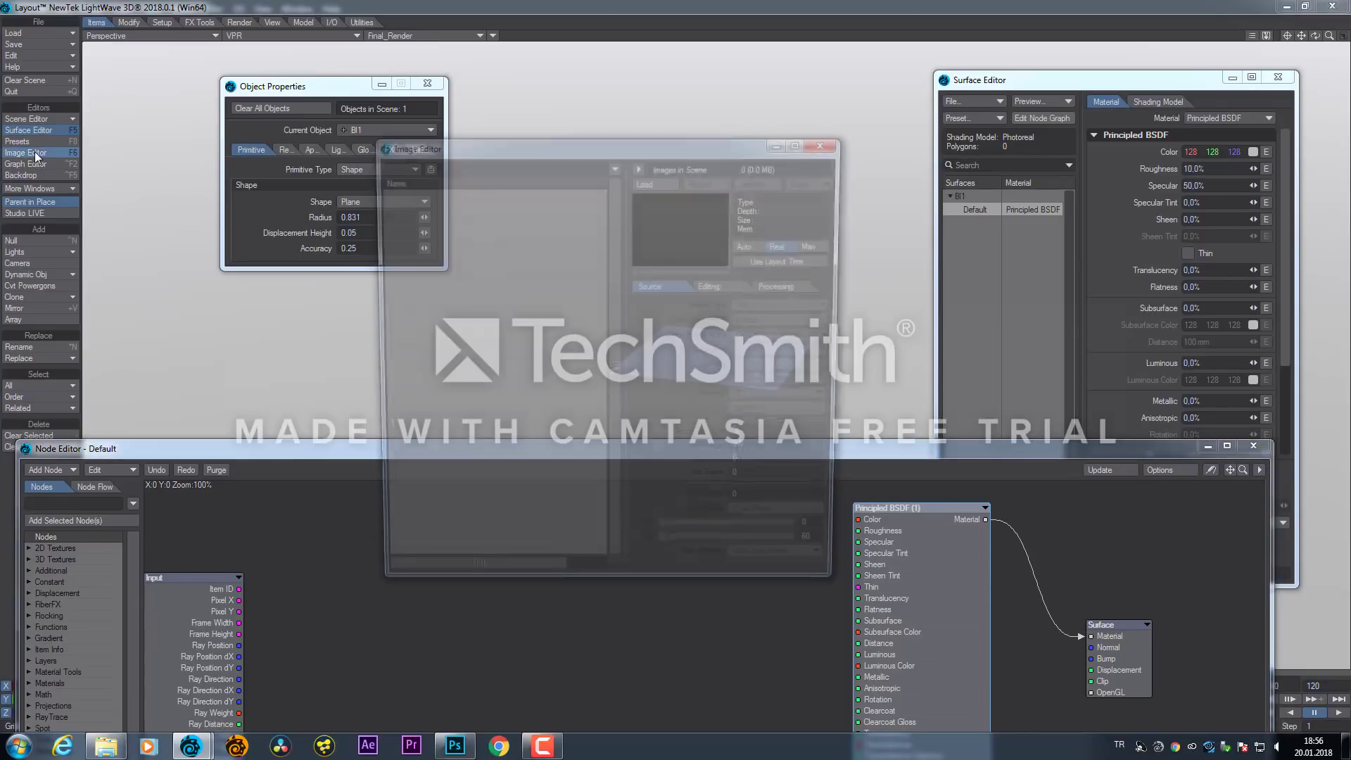
{"action": "left_click", "coordinate": [828, 140]}
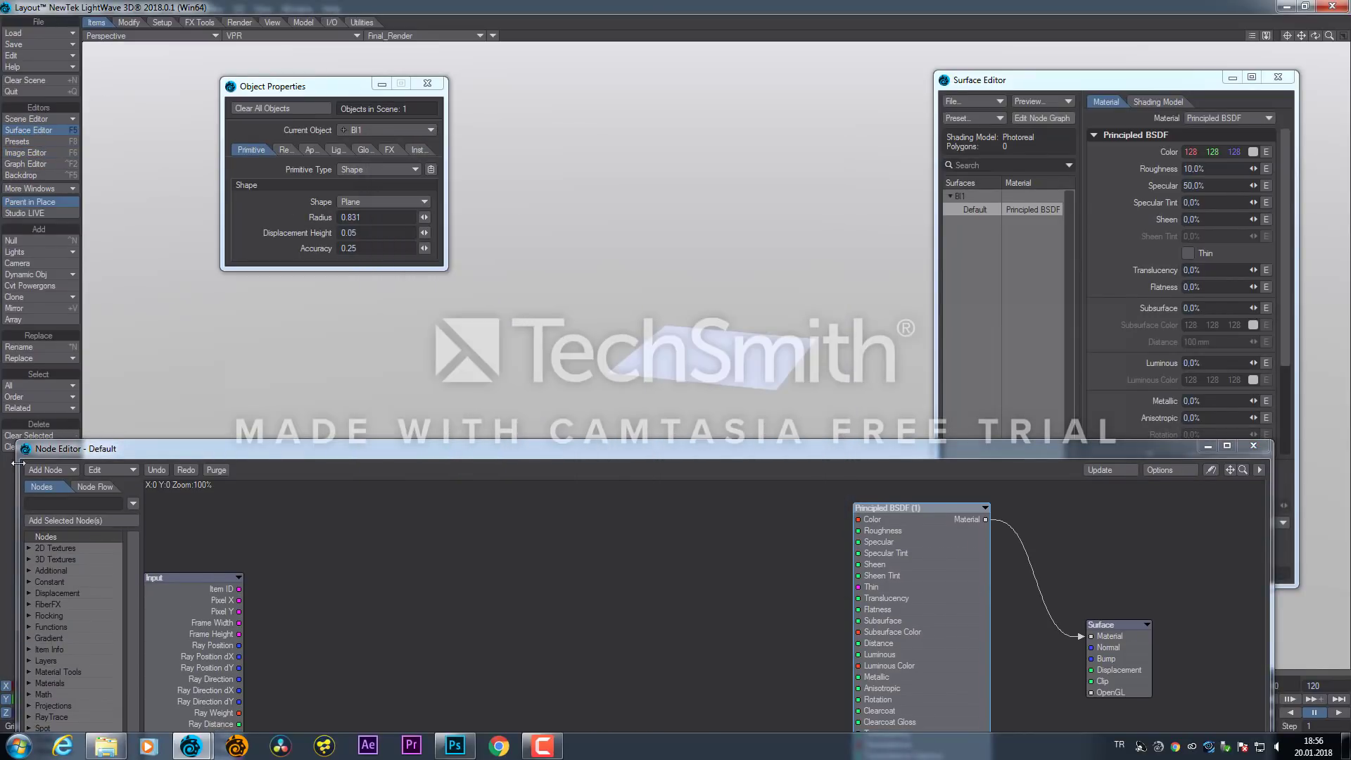
{"action": "left_click", "coordinate": [64, 504]}
{"action": "type", "text": "image"}
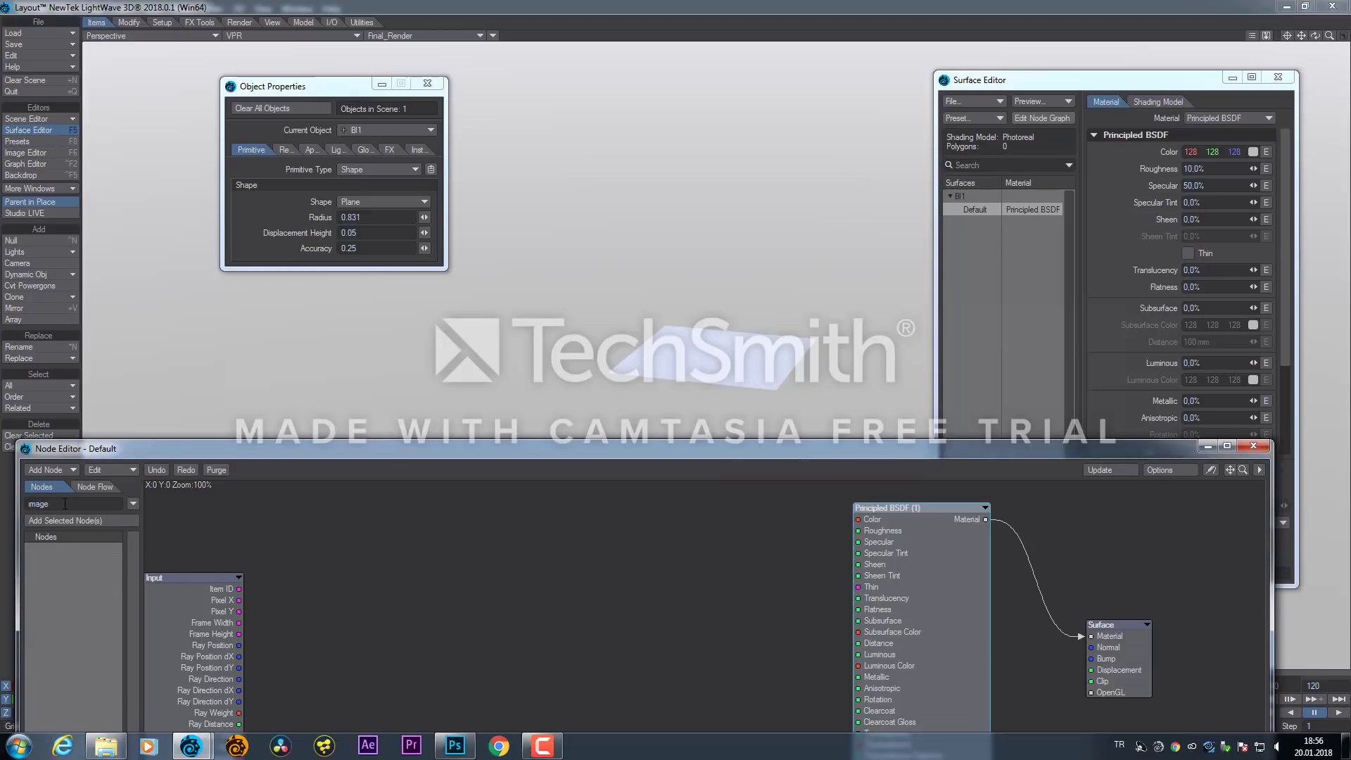
{"action": "key", "text": "BackSpace"}
{"action": "key", "text": "BackSpace"}
{"action": "key", "text": "BackSpace"}
{"action": "key", "text": "BackSpace"}
{"action": "key", "text": "BackSpace"}
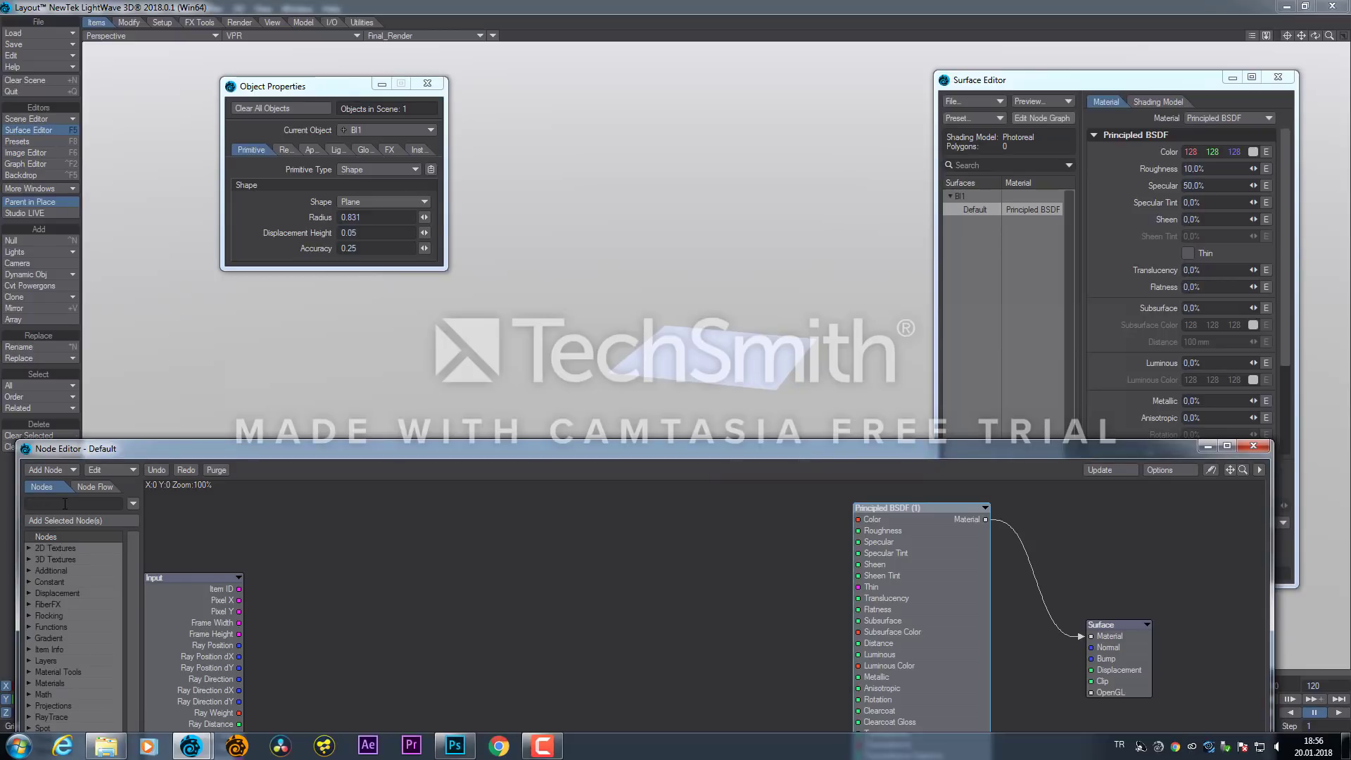
Add a 2D Textures Image node to the surface graph and load the Block2_Disp image into it
{"action": "left_click", "coordinate": [29, 548]}
{"action": "left_click_drag", "start_coordinate": [66, 591], "coordinate": [478, 522]}
{"action": "double_click", "coordinate": [474, 541]}
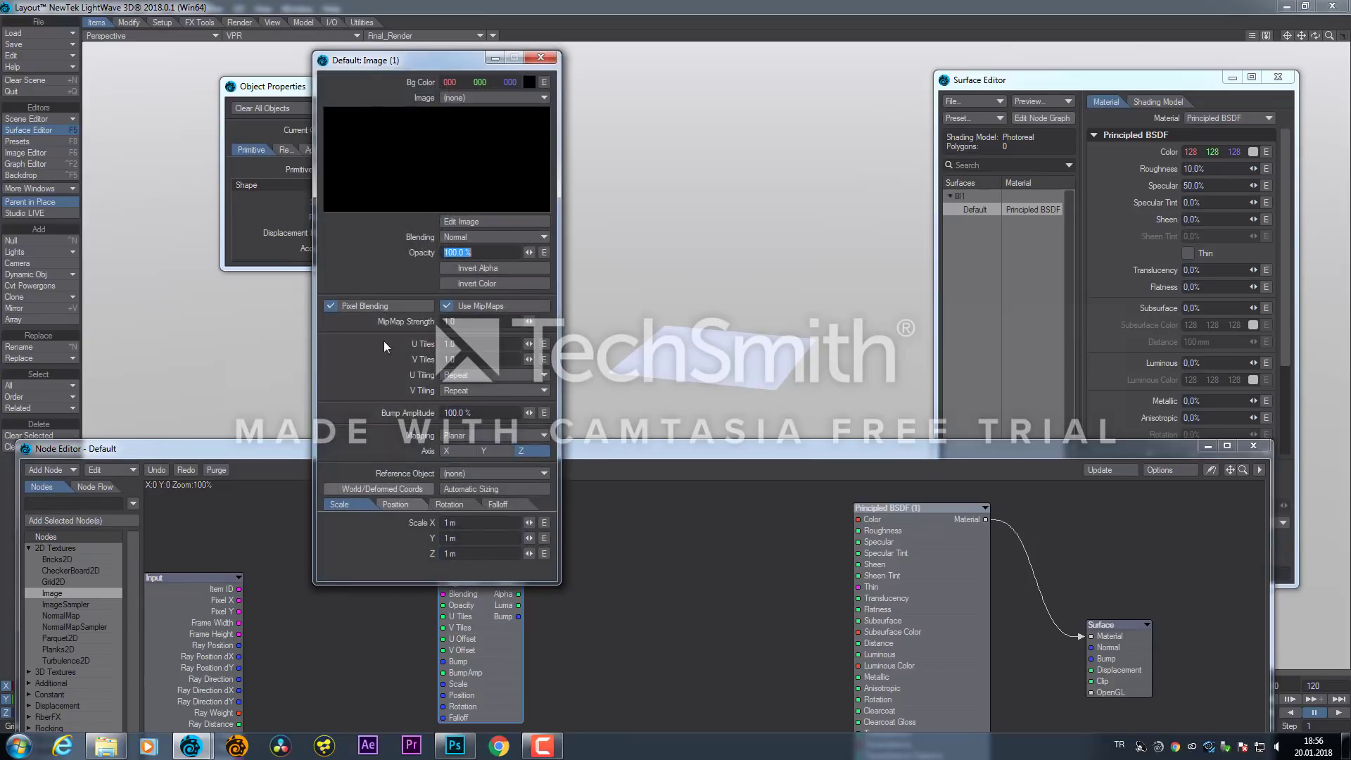
{"action": "left_click", "coordinate": [461, 98]}
{"action": "left_click", "coordinate": [464, 107]}
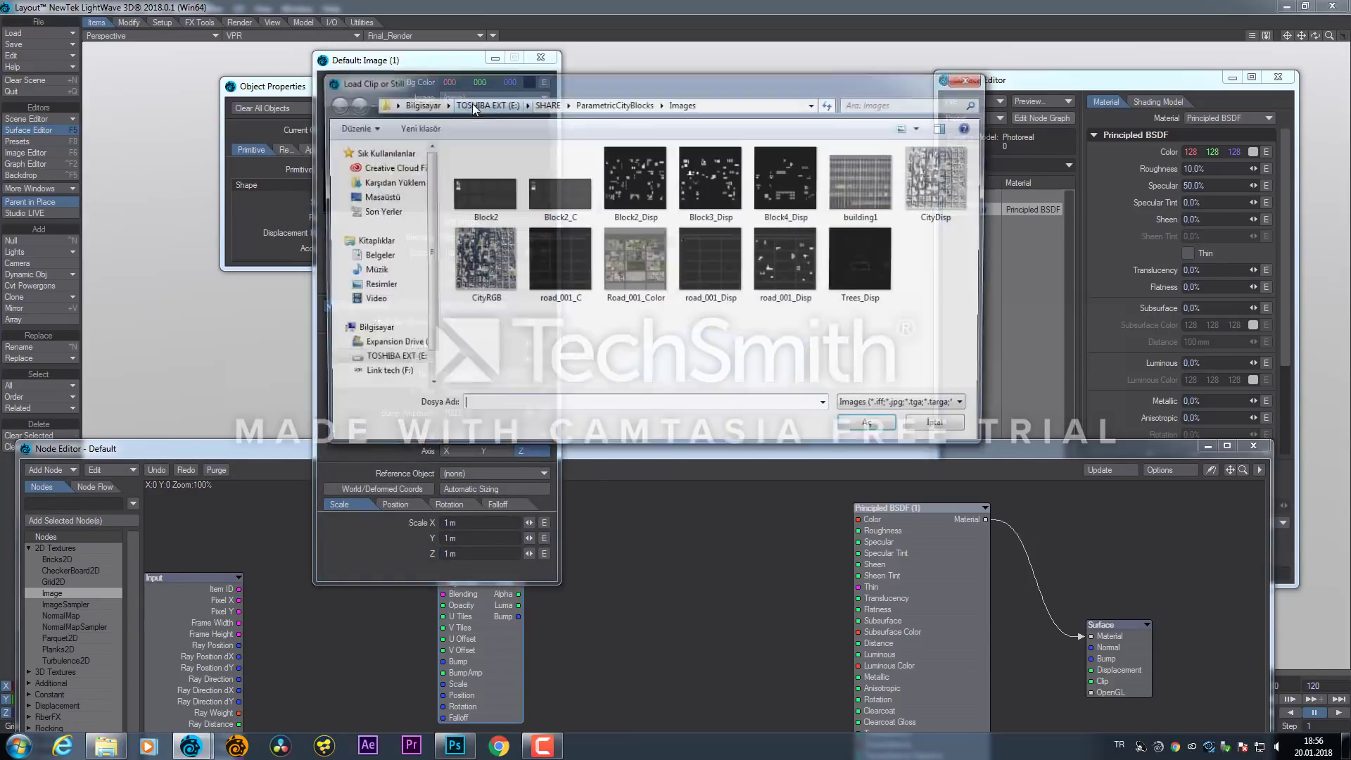
{"action": "left_click", "coordinate": [635, 186]}
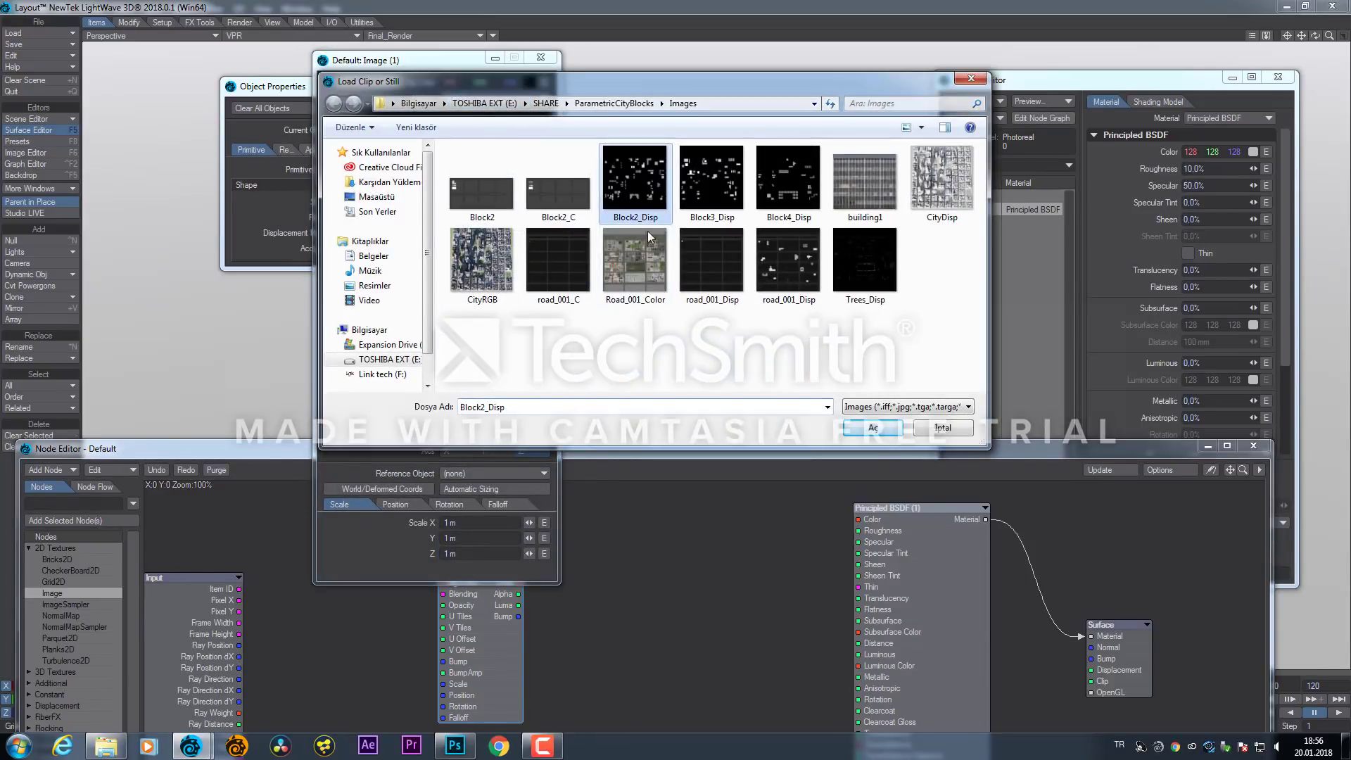
{"action": "left_click", "coordinate": [872, 427]}
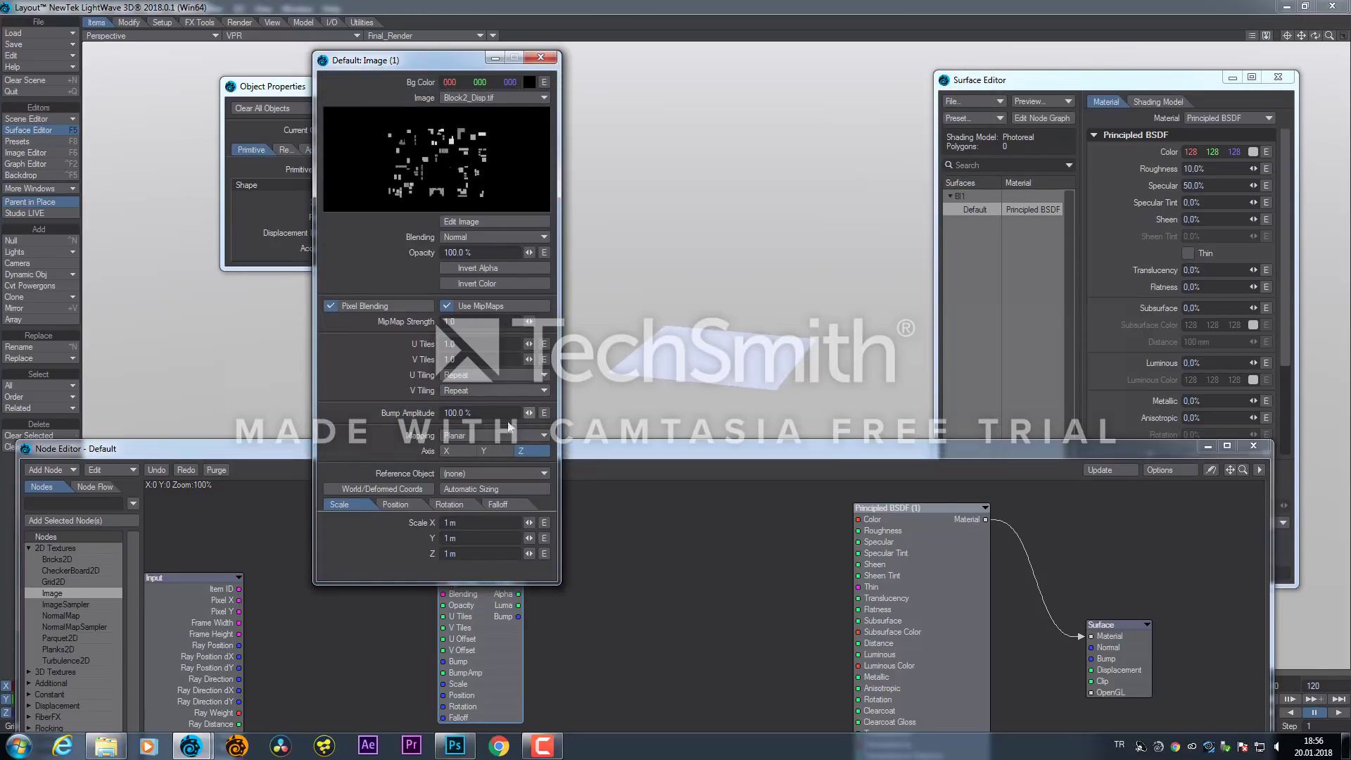
Set the Image node's mapping to Object UV and connect its Luma output to the Surface node's Displacement input
{"action": "left_click", "coordinate": [492, 437]}
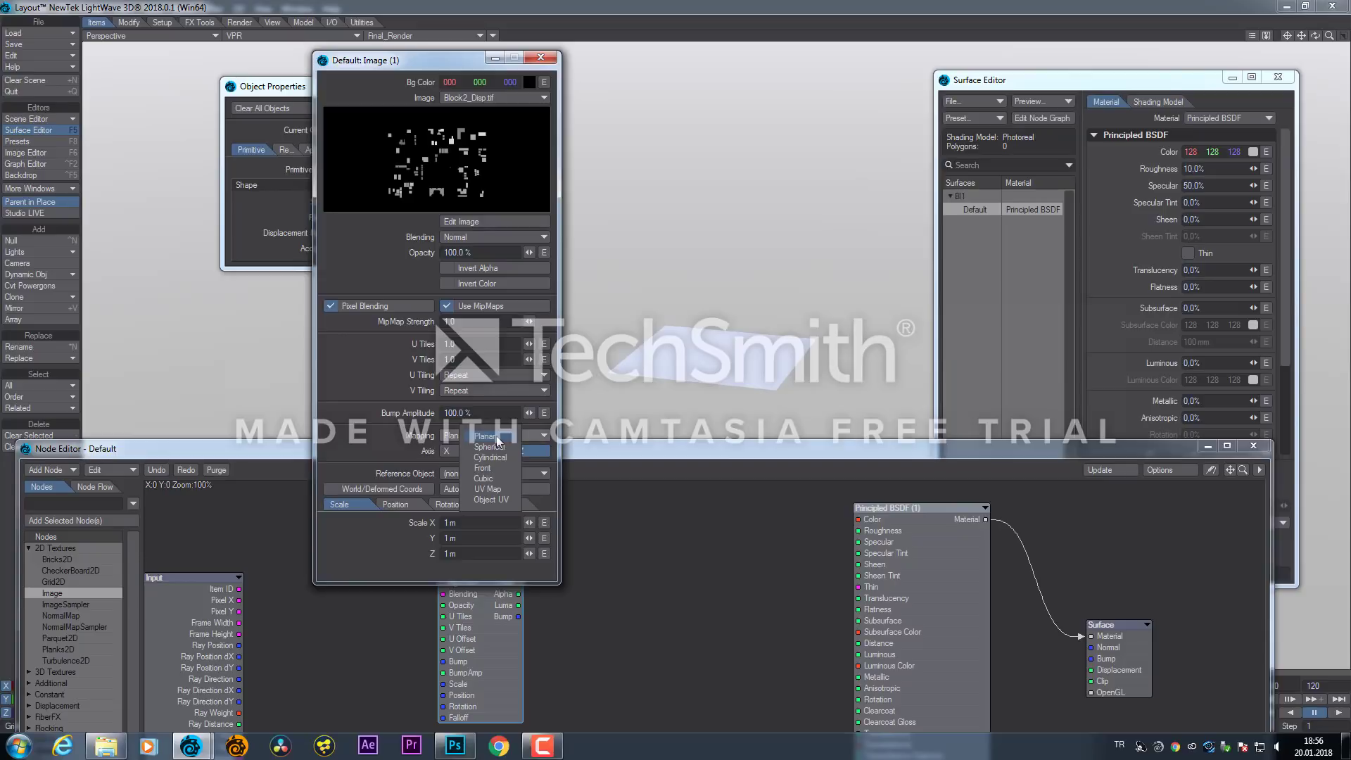
{"action": "left_click", "coordinate": [505, 500]}
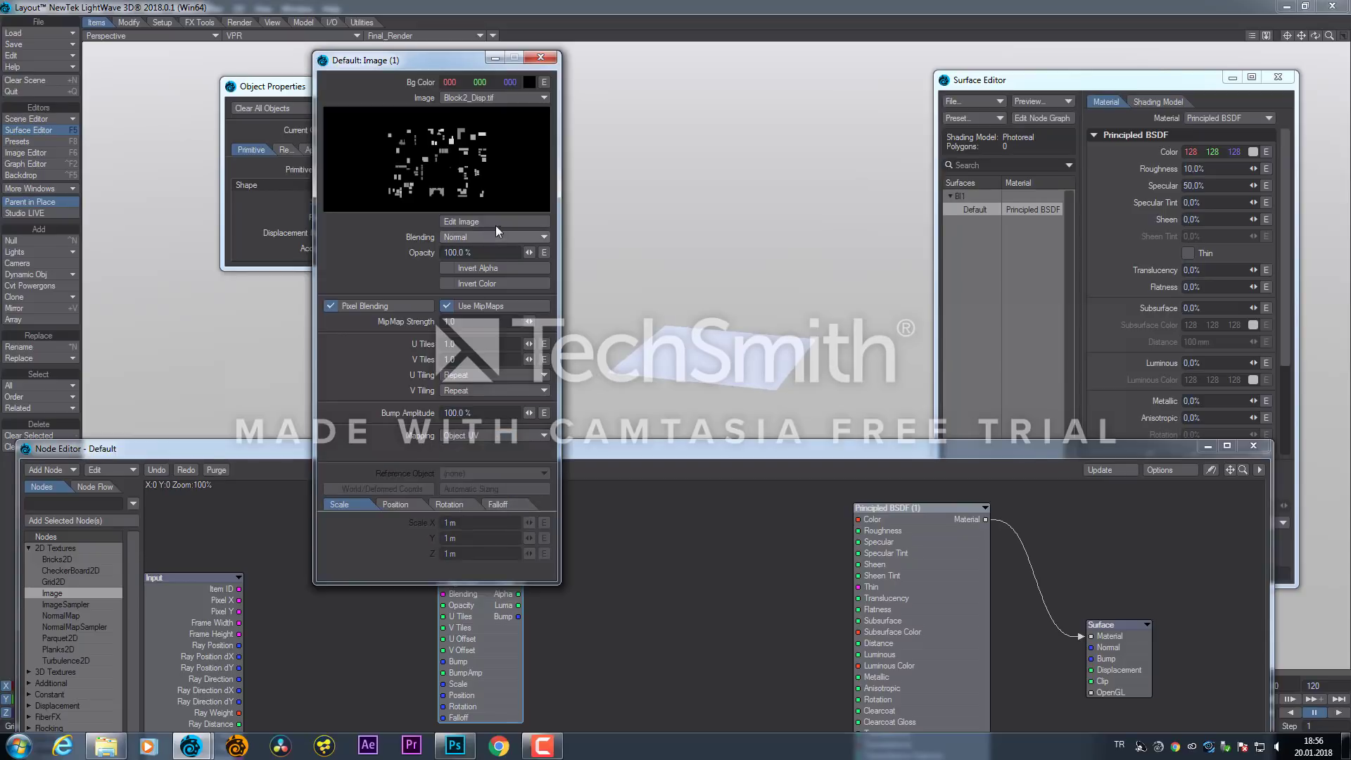
{"action": "left_click", "coordinate": [540, 60]}
{"action": "left_click_drag", "start_coordinate": [512, 699], "coordinate": [1105, 670]}
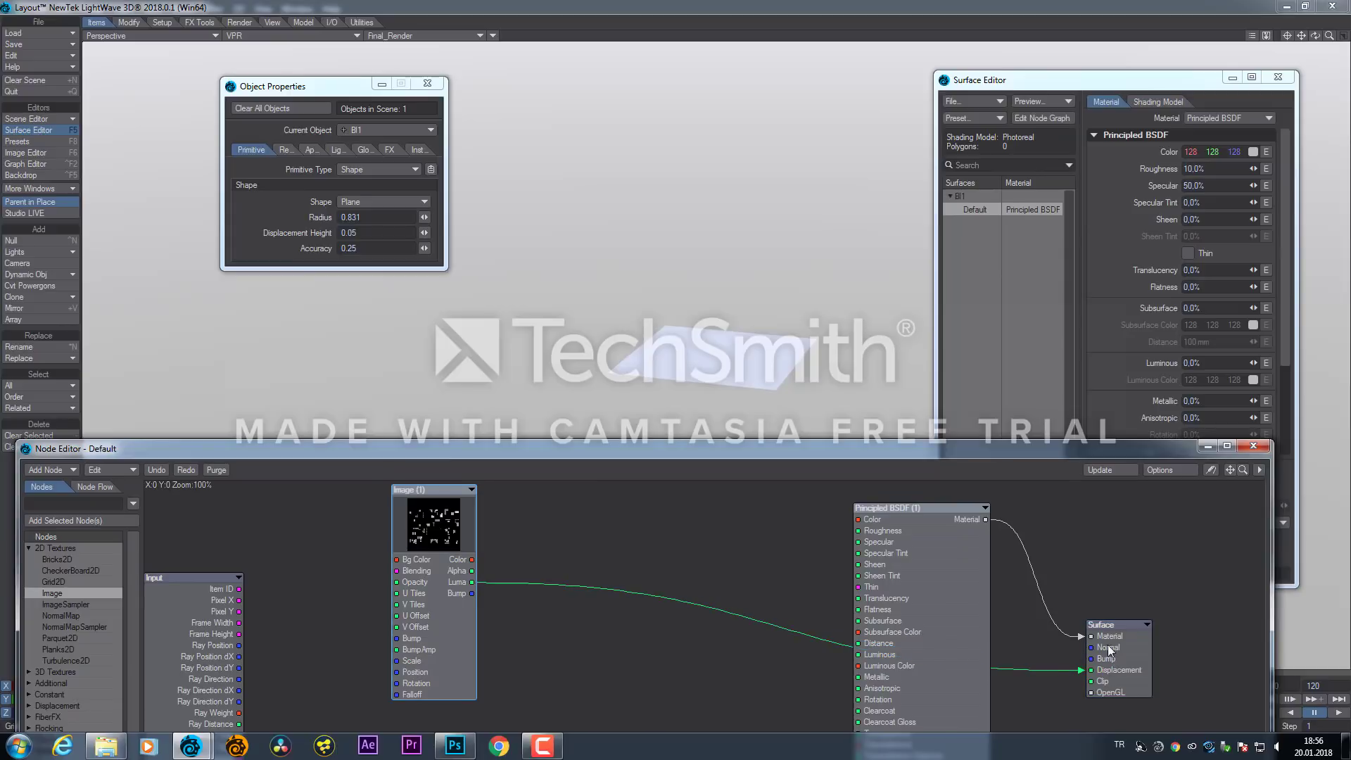
{"action": "left_click_drag", "start_coordinate": [1119, 625], "coordinate": [1156, 586]}
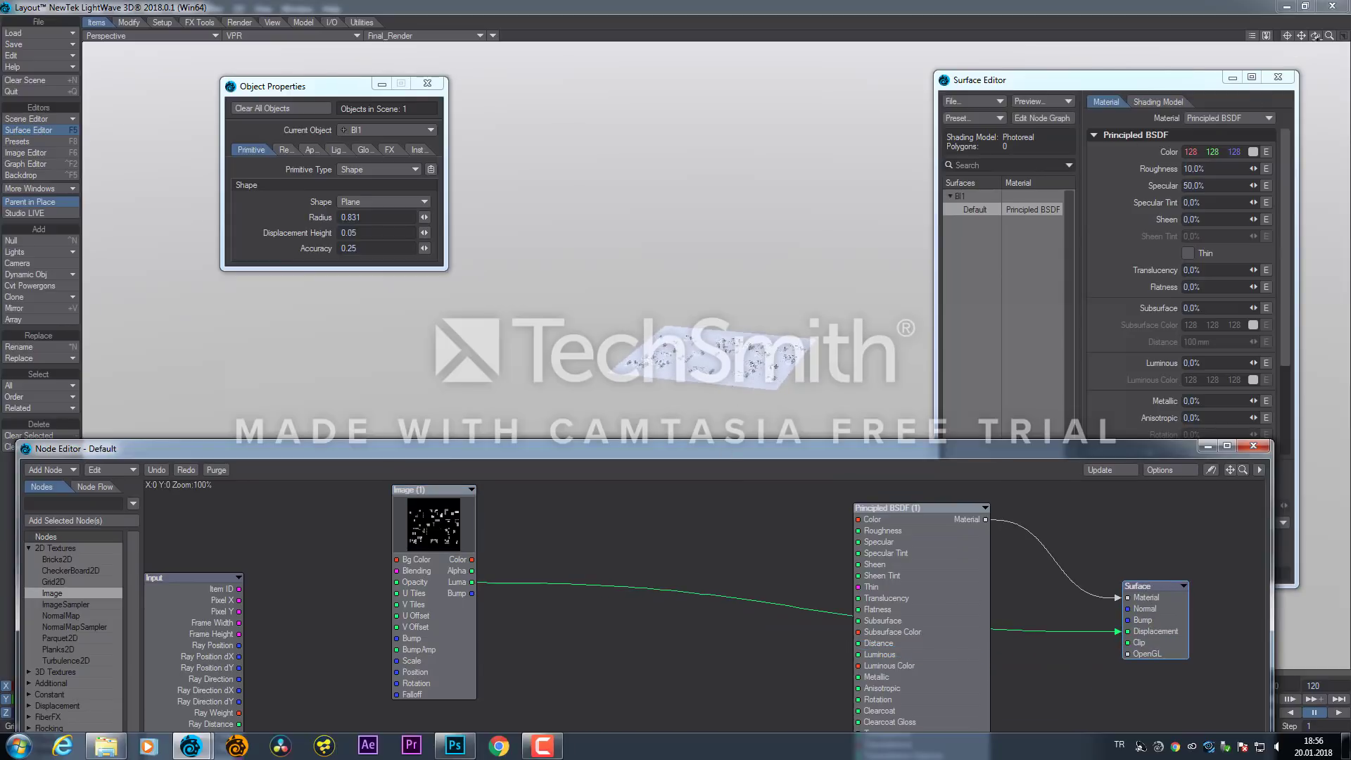
Set the plane's displacement height to 1
{"action": "left_click_drag", "start_coordinate": [1330, 35], "coordinate": [1345, 35]}
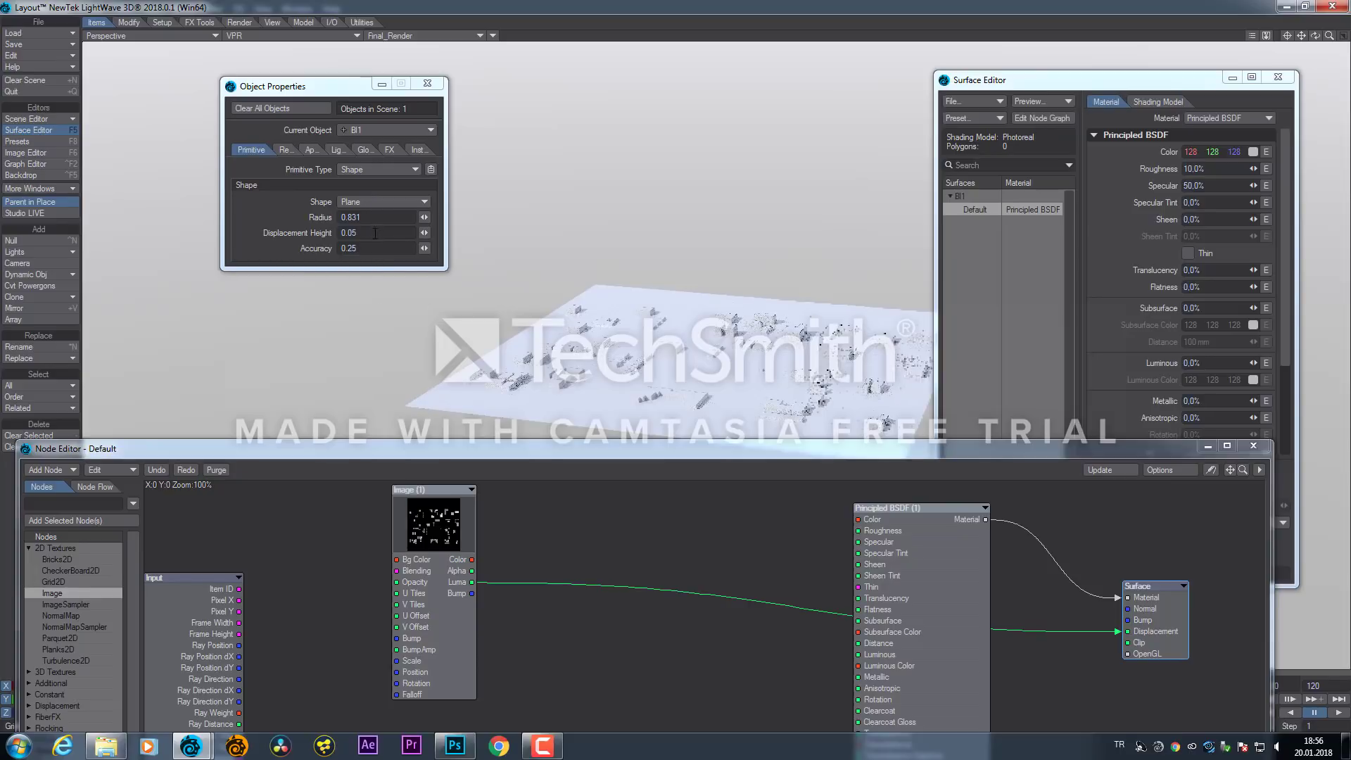
{"action": "left_click_drag", "start_coordinate": [373, 232], "coordinate": [290, 233]}
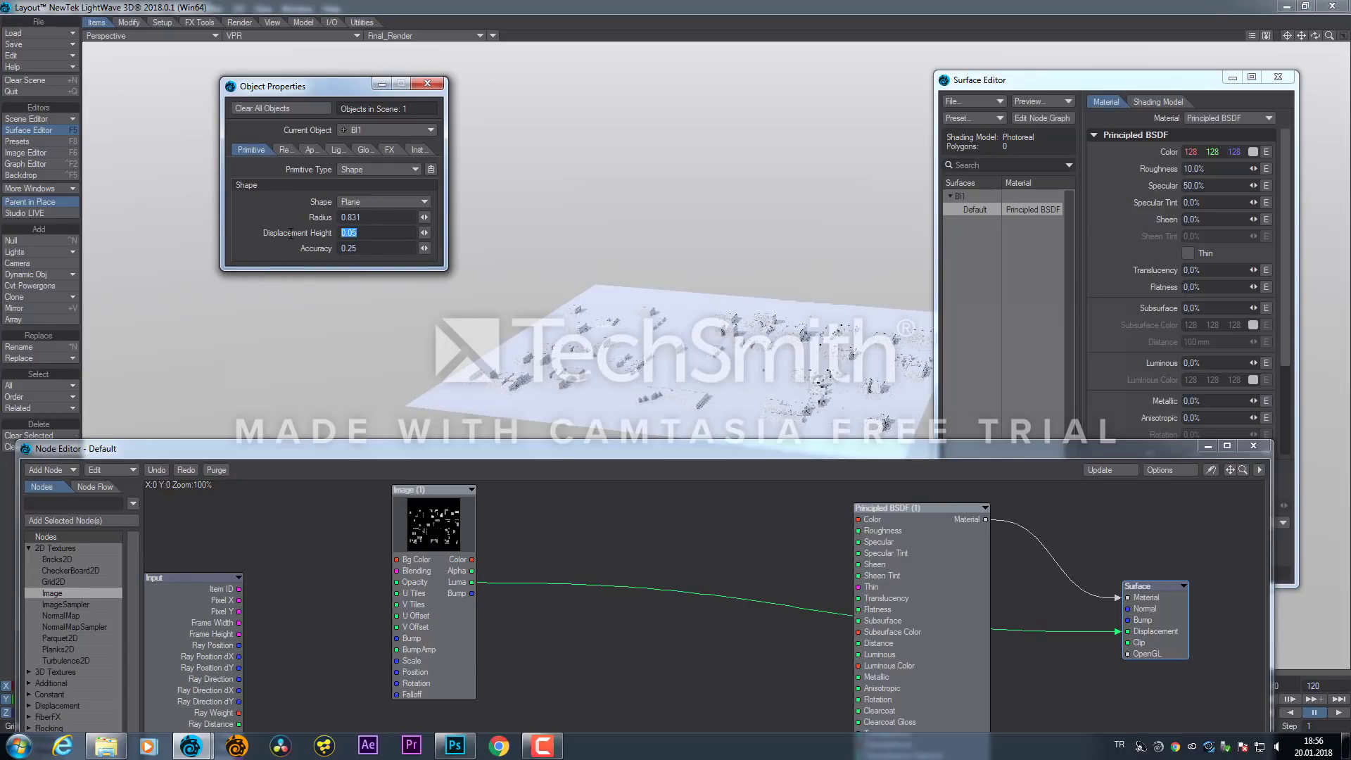
{"action": "type", "text": "1"}
{"action": "key", "text": "Return"}
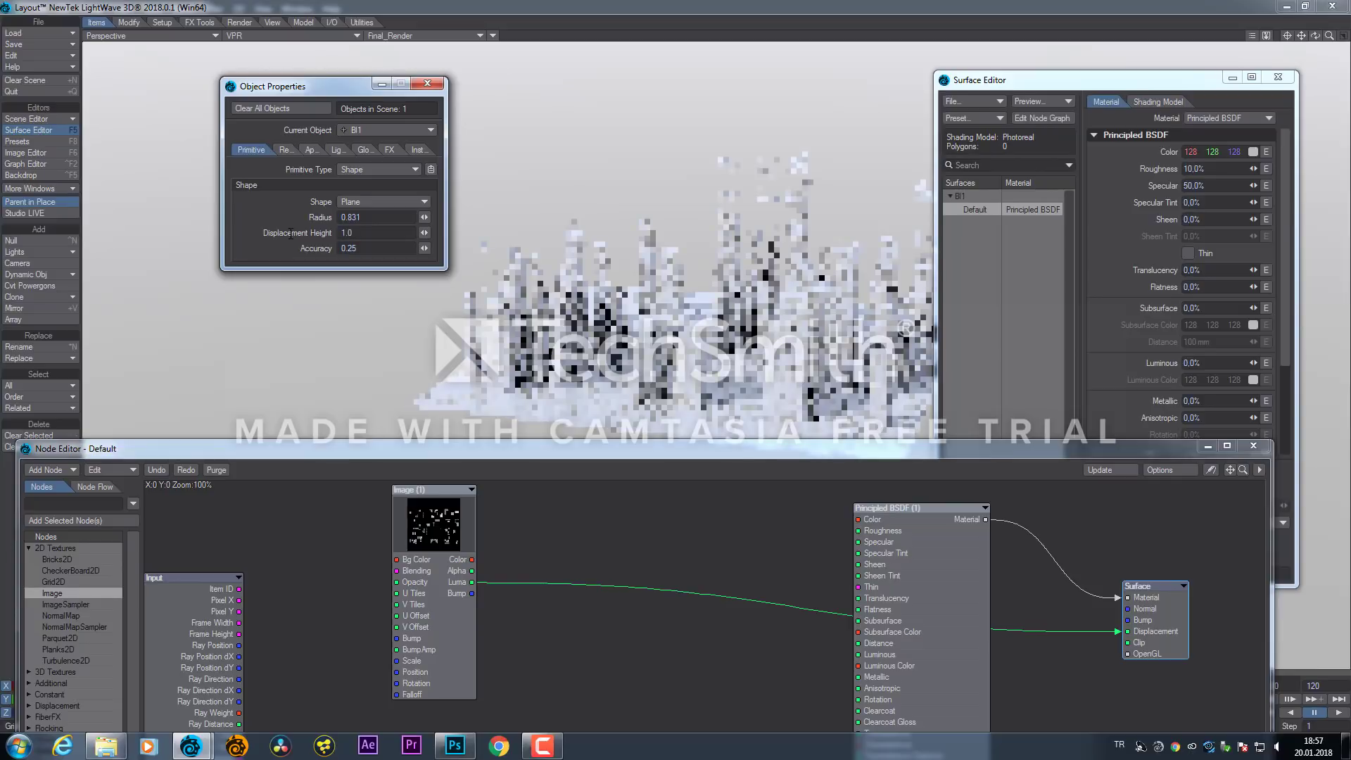
Close the Surface Editor and set the plane's displacement accuracy to 0.01
{"action": "left_click", "coordinate": [1277, 77]}
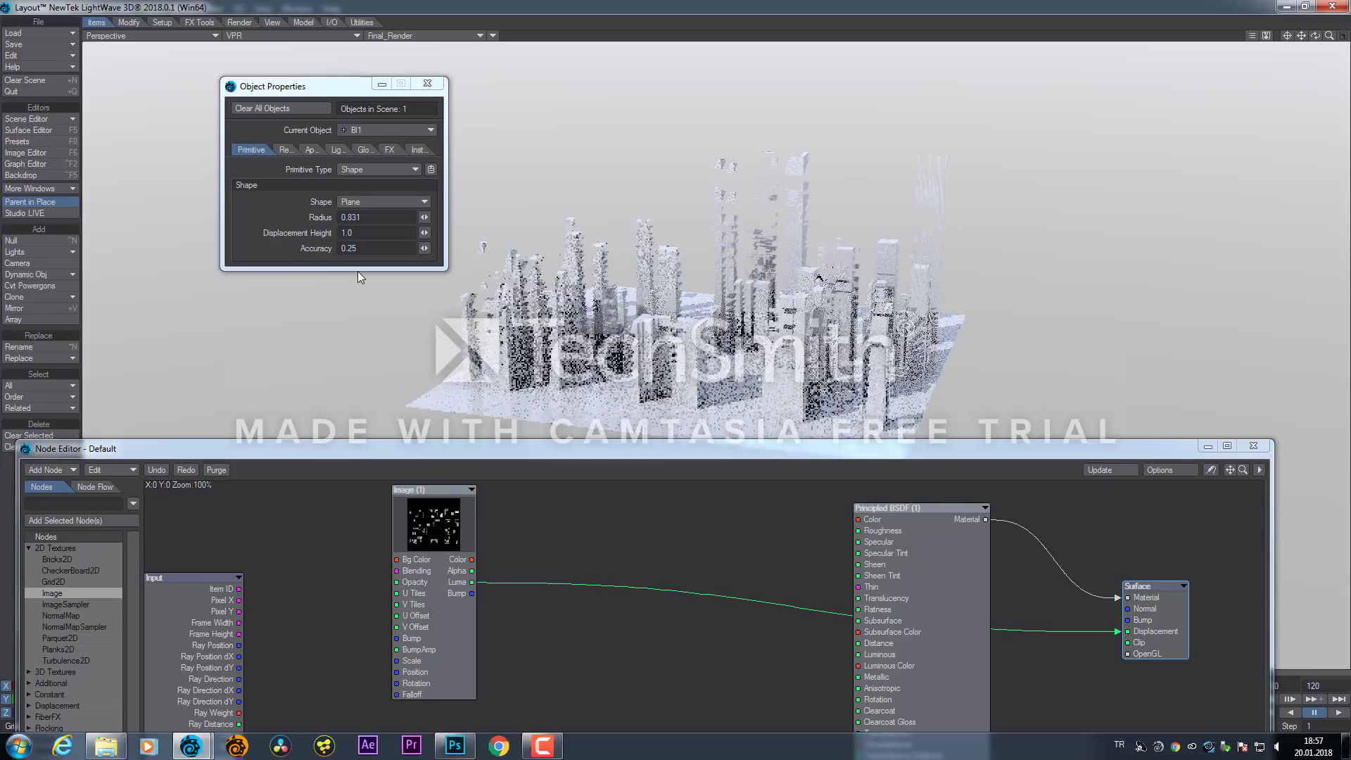
{"action": "left_click_drag", "start_coordinate": [362, 248], "coordinate": [258, 248]}
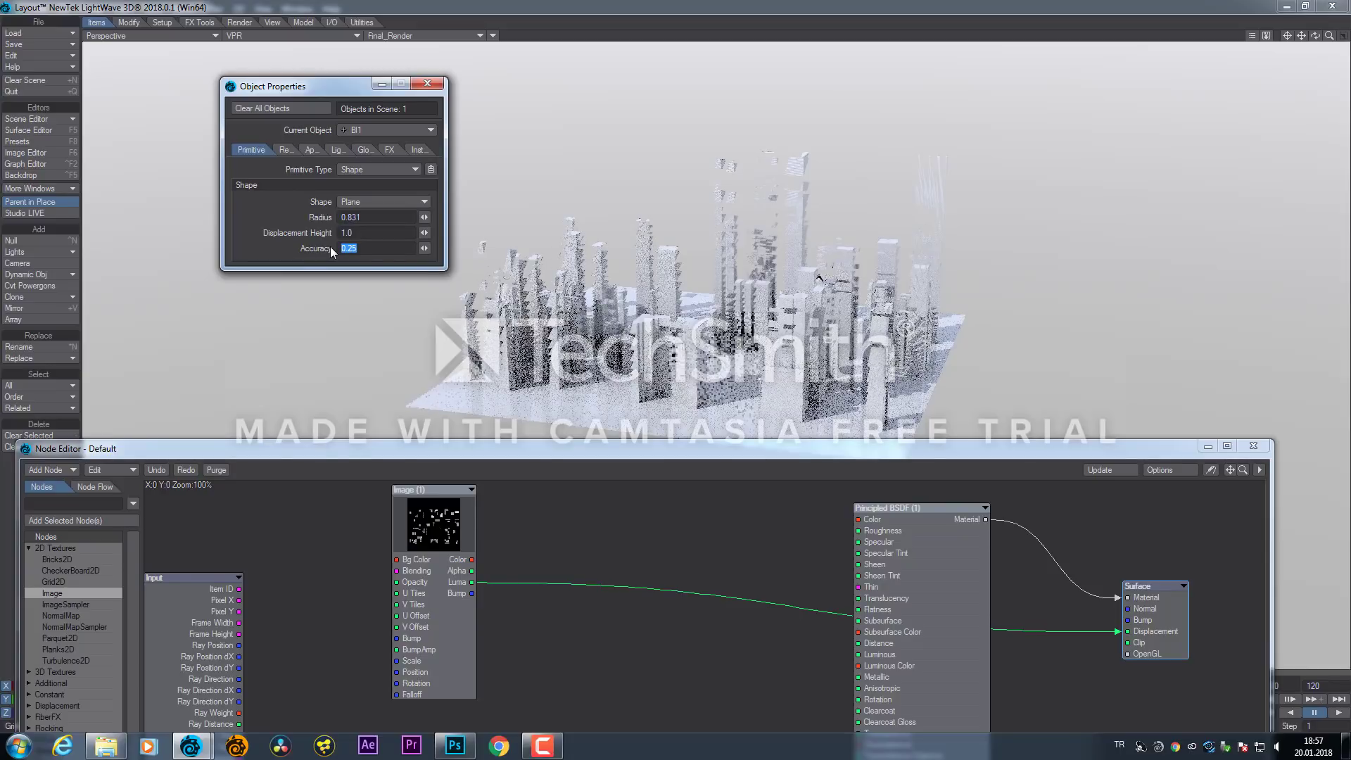
{"action": "type", "text": "0.01"}
{"action": "key", "text": "Return"}
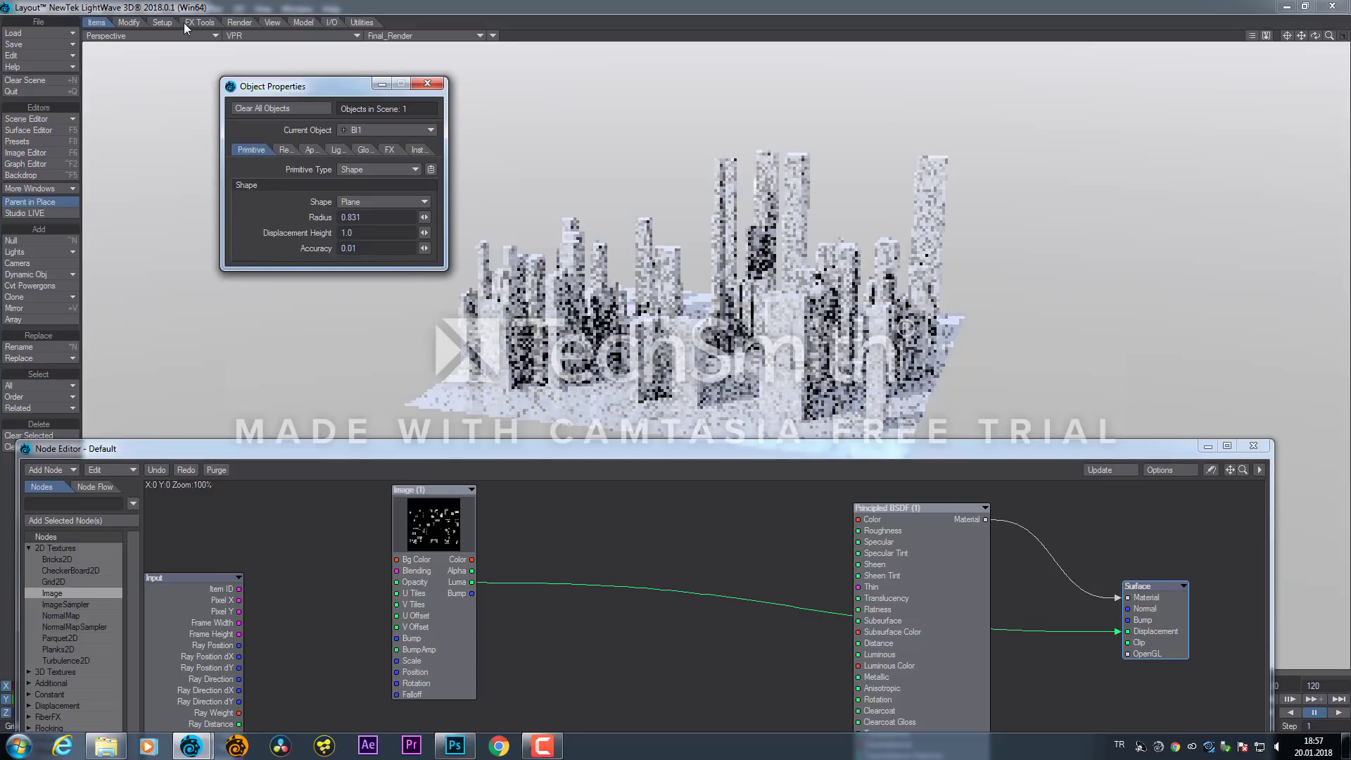
Set the plane's displacement height to 0.05 with the viewport temporarily in Shaded Solid, and return the viewport to VPR
{"action": "left_click", "coordinate": [247, 36]}
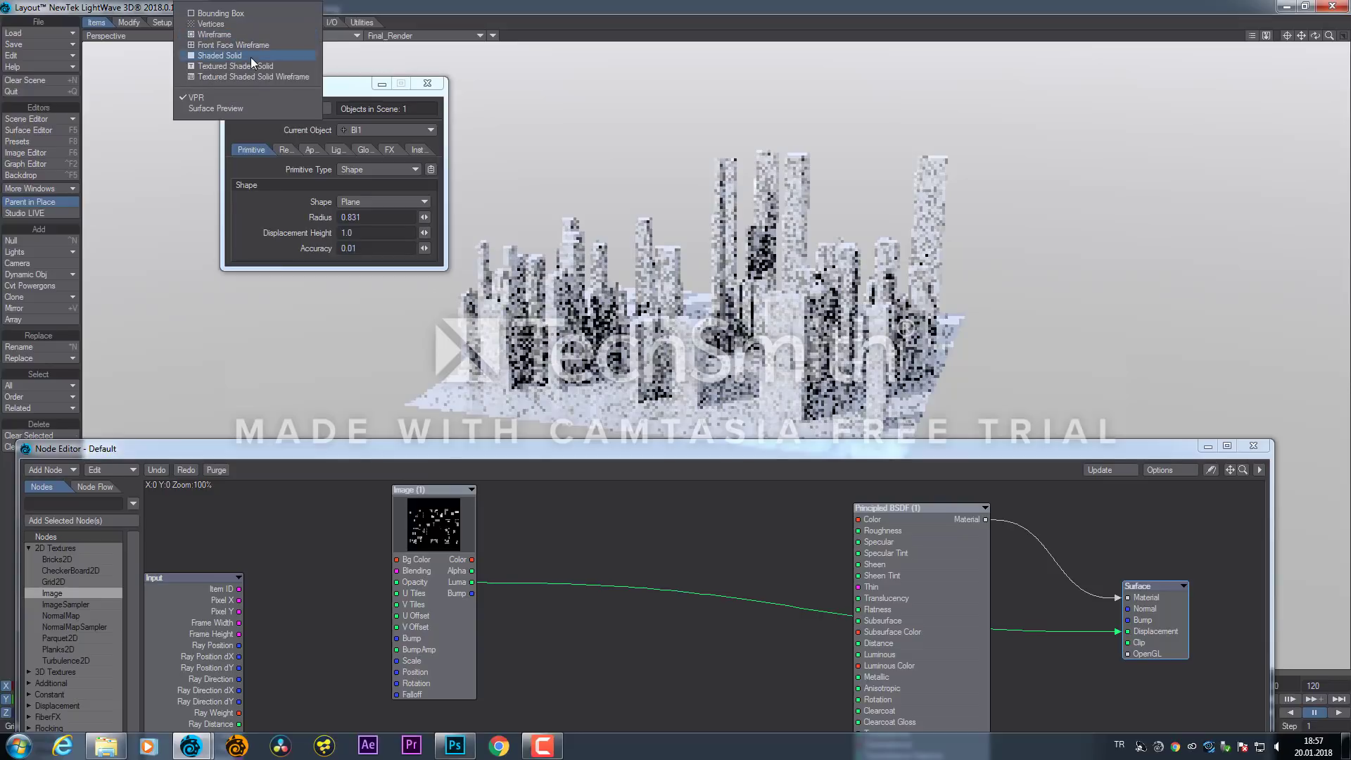
{"action": "left_click", "coordinate": [248, 56]}
{"action": "left_click", "coordinate": [345, 233]}
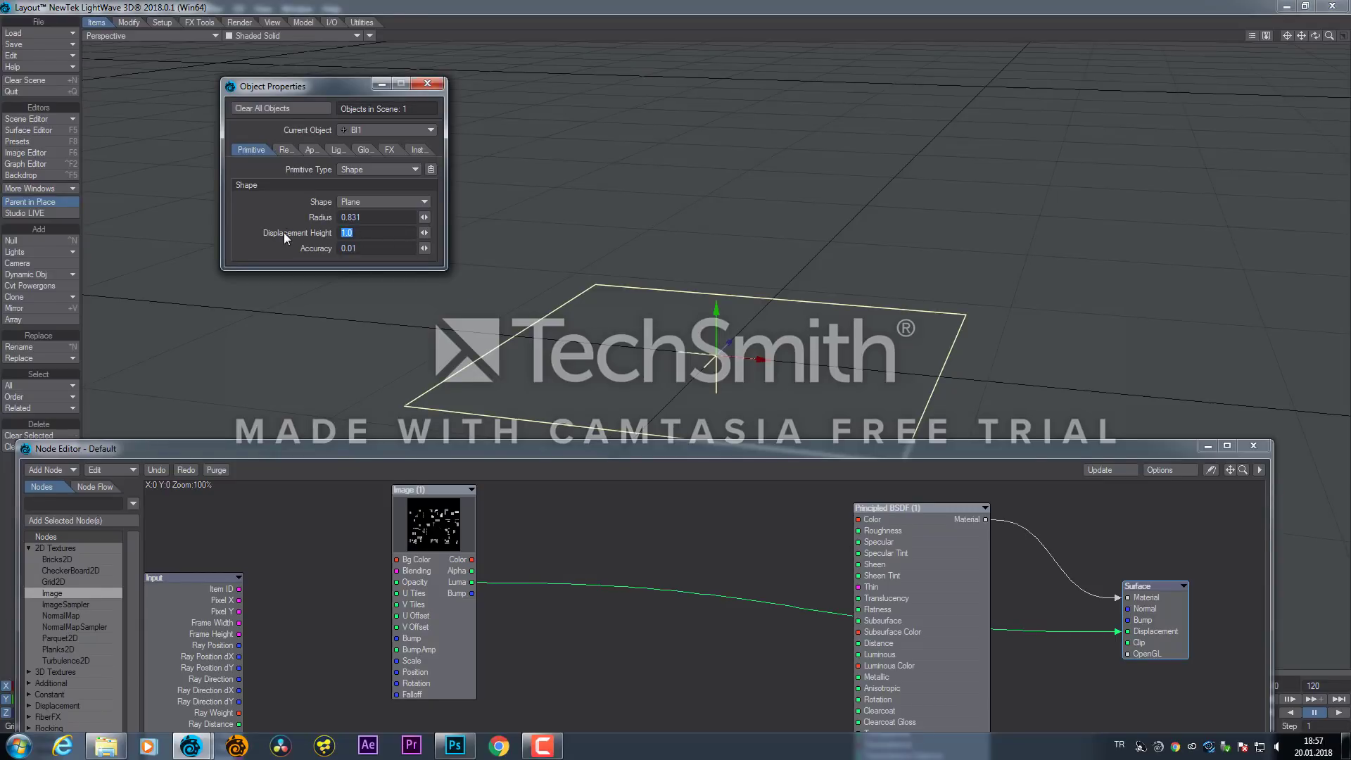
{"action": "type", "text": "0.05"}
{"action": "left_click", "coordinate": [324, 36]}
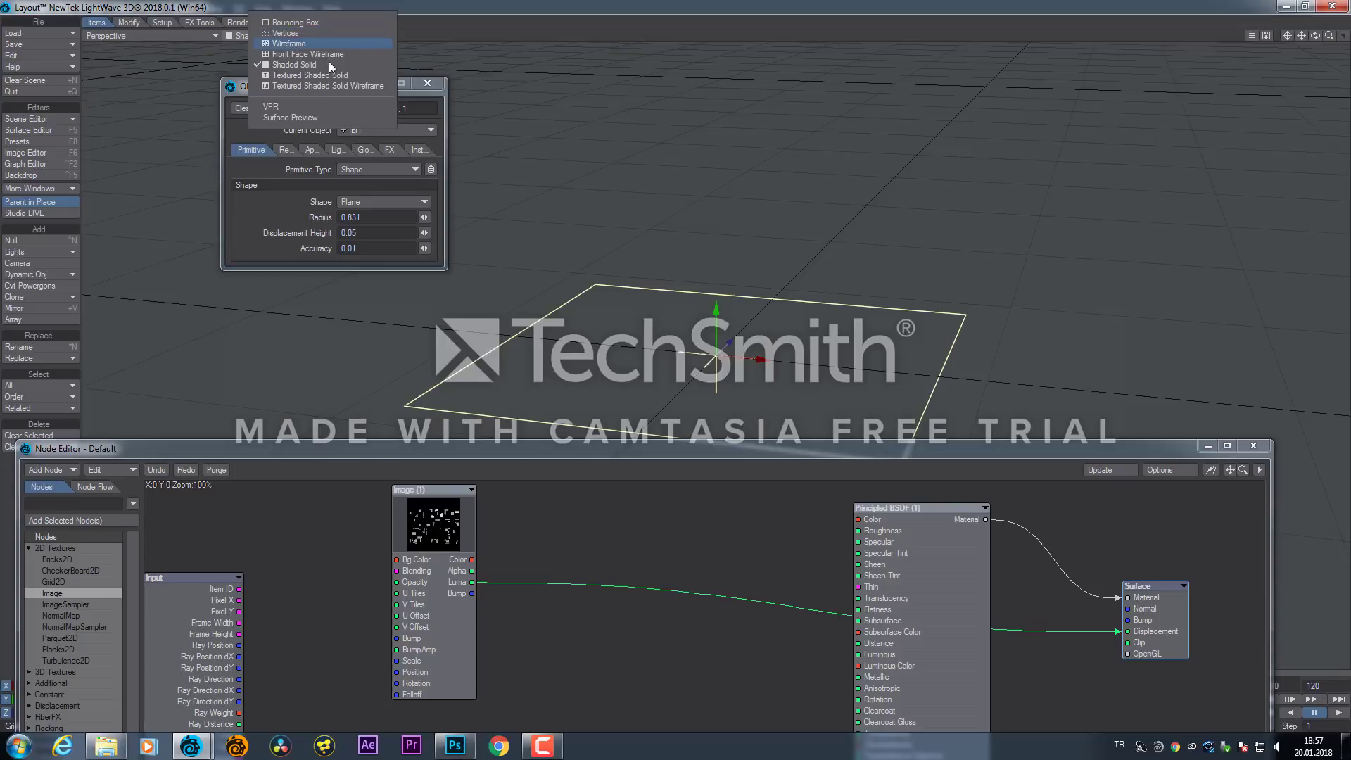
{"action": "left_click", "coordinate": [332, 103]}
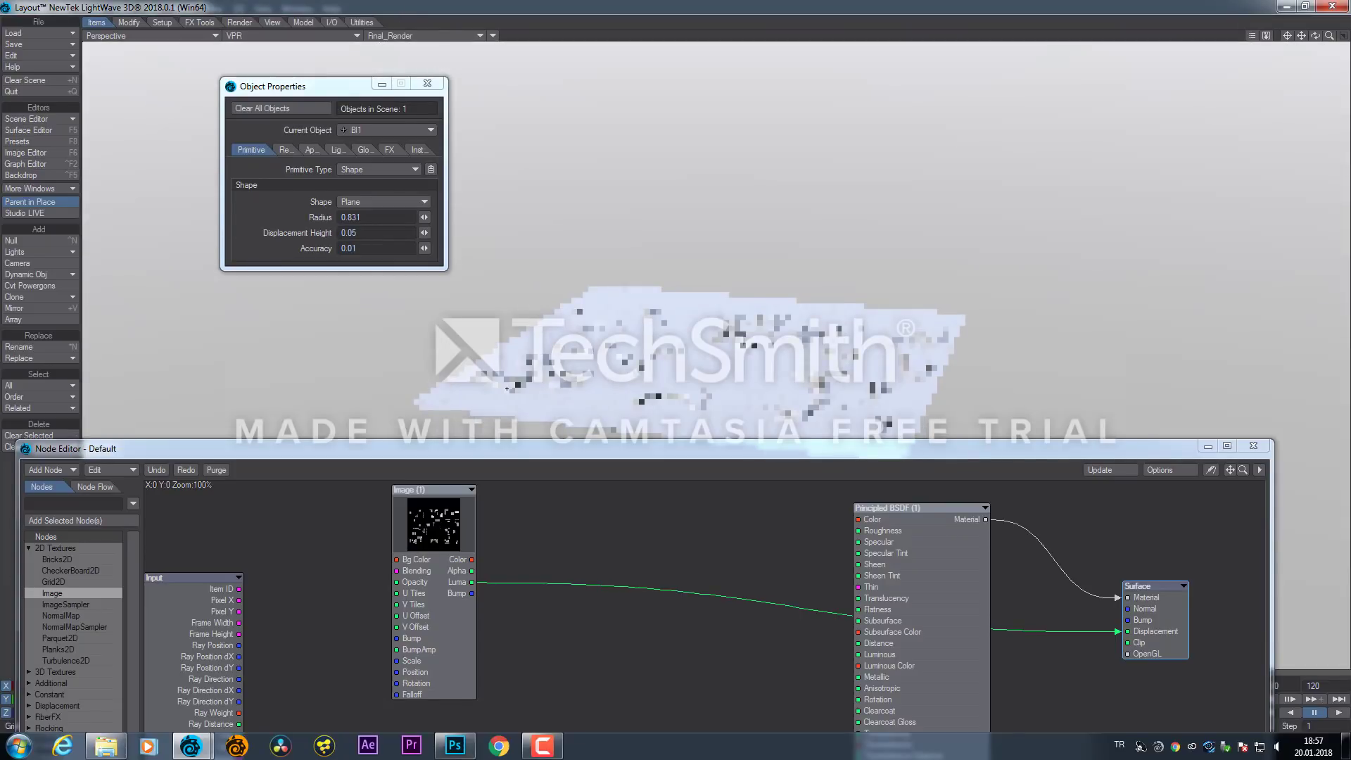
Duplicate the displacement Image node and place the copy between the original and the Principled BSDF node
{"action": "left_click_drag", "start_coordinate": [424, 517], "coordinate": [558, 543]}
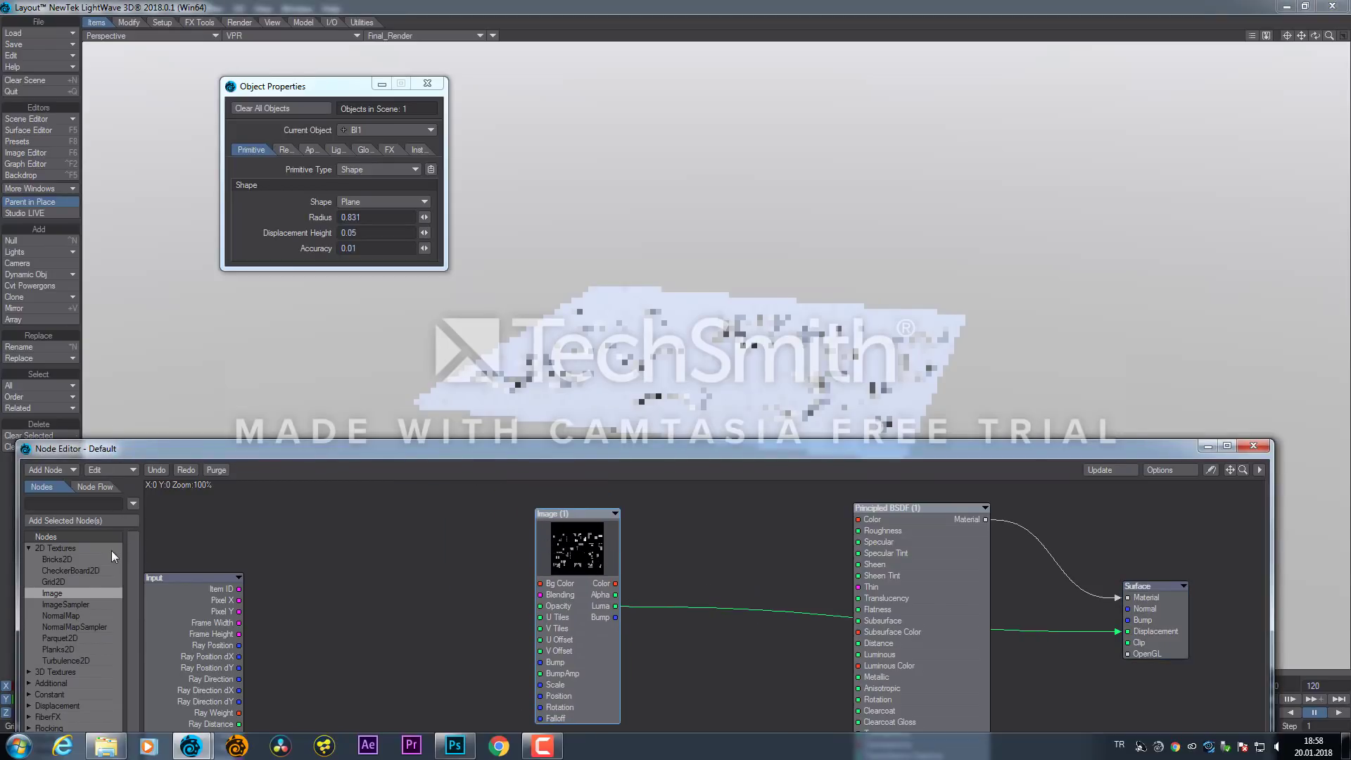
{"action": "left_click_drag", "start_coordinate": [532, 549], "coordinate": [513, 545]}
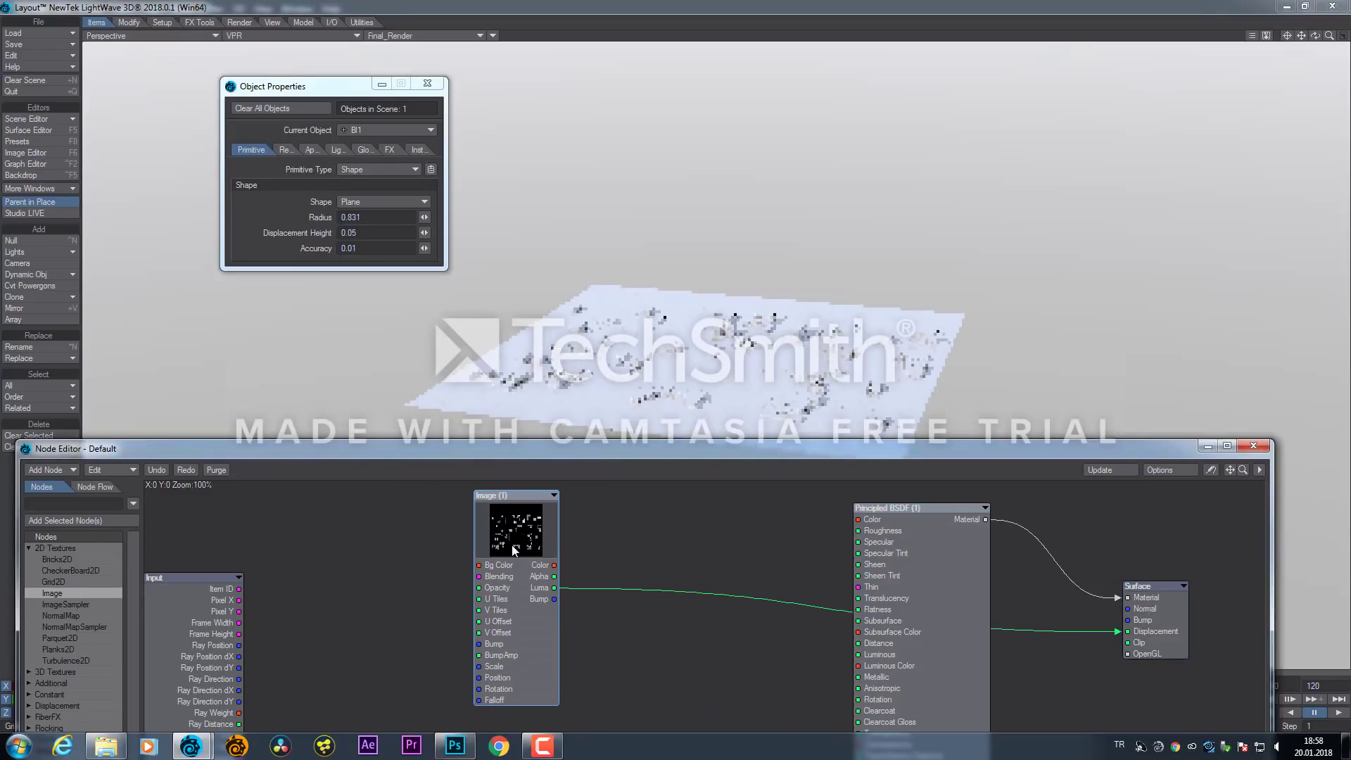
{"action": "left_click", "coordinate": [385, 542]}
{"action": "key", "text": "ctrl+v"}
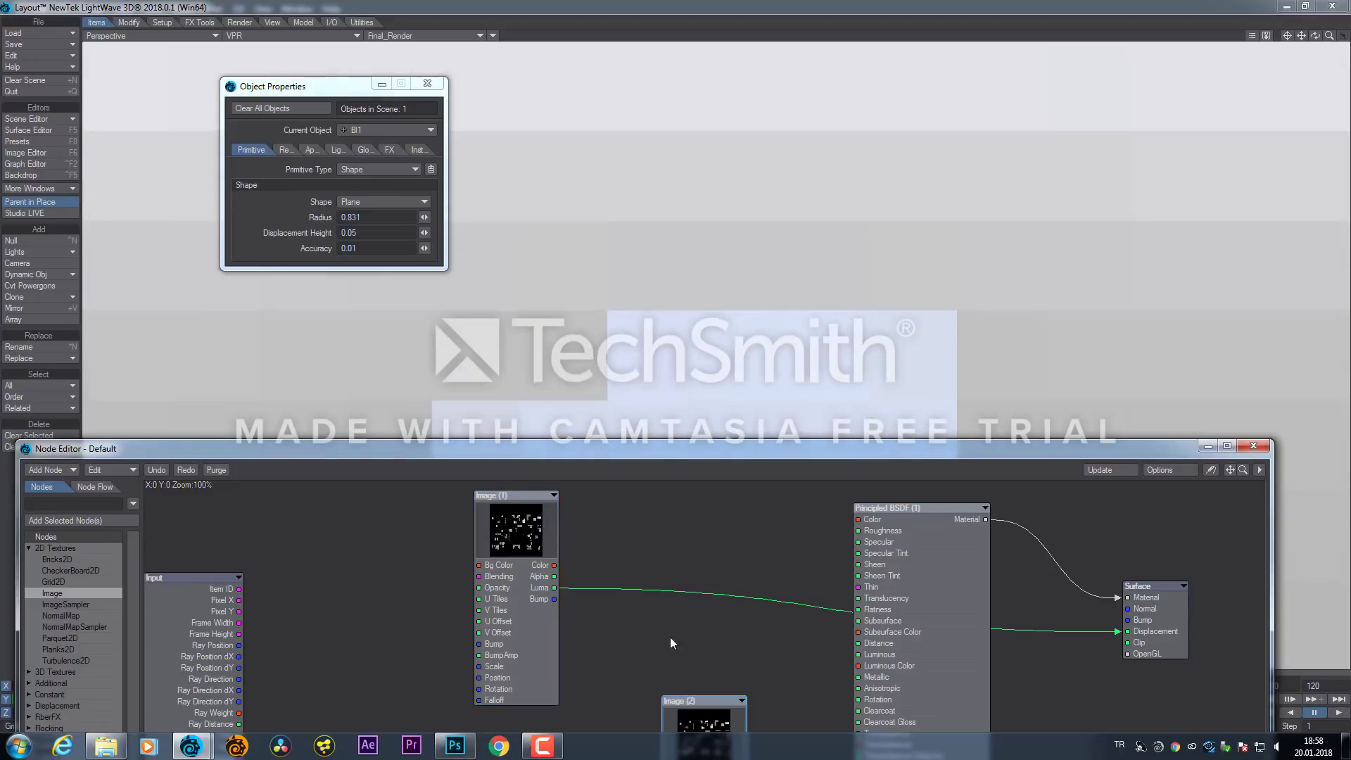
{"action": "left_click_drag", "start_coordinate": [703, 706], "coordinate": [652, 508]}
{"action": "left_click_drag", "start_coordinate": [649, 504], "coordinate": [651, 505]}
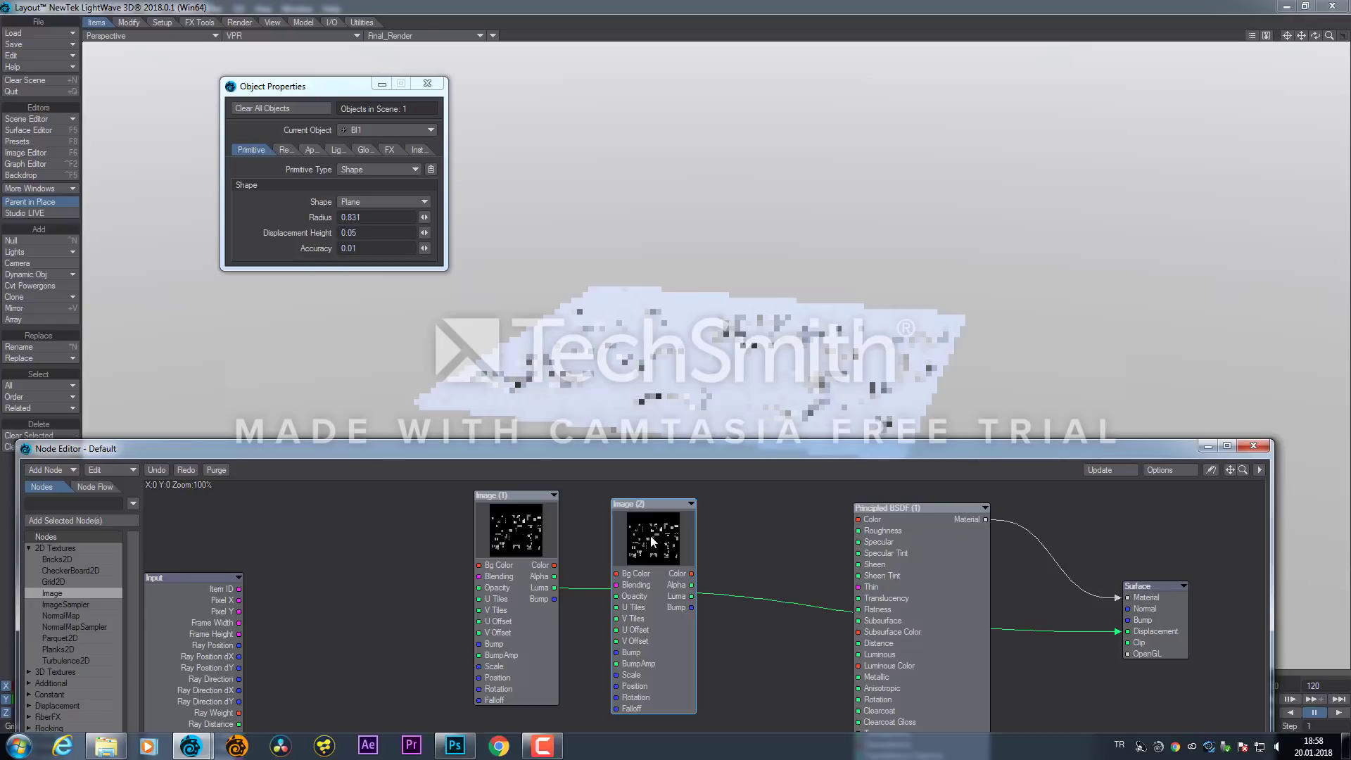
Load the Road_001_Color image into the duplicated Image node and close its settings
{"action": "double_click", "coordinate": [650, 536]}
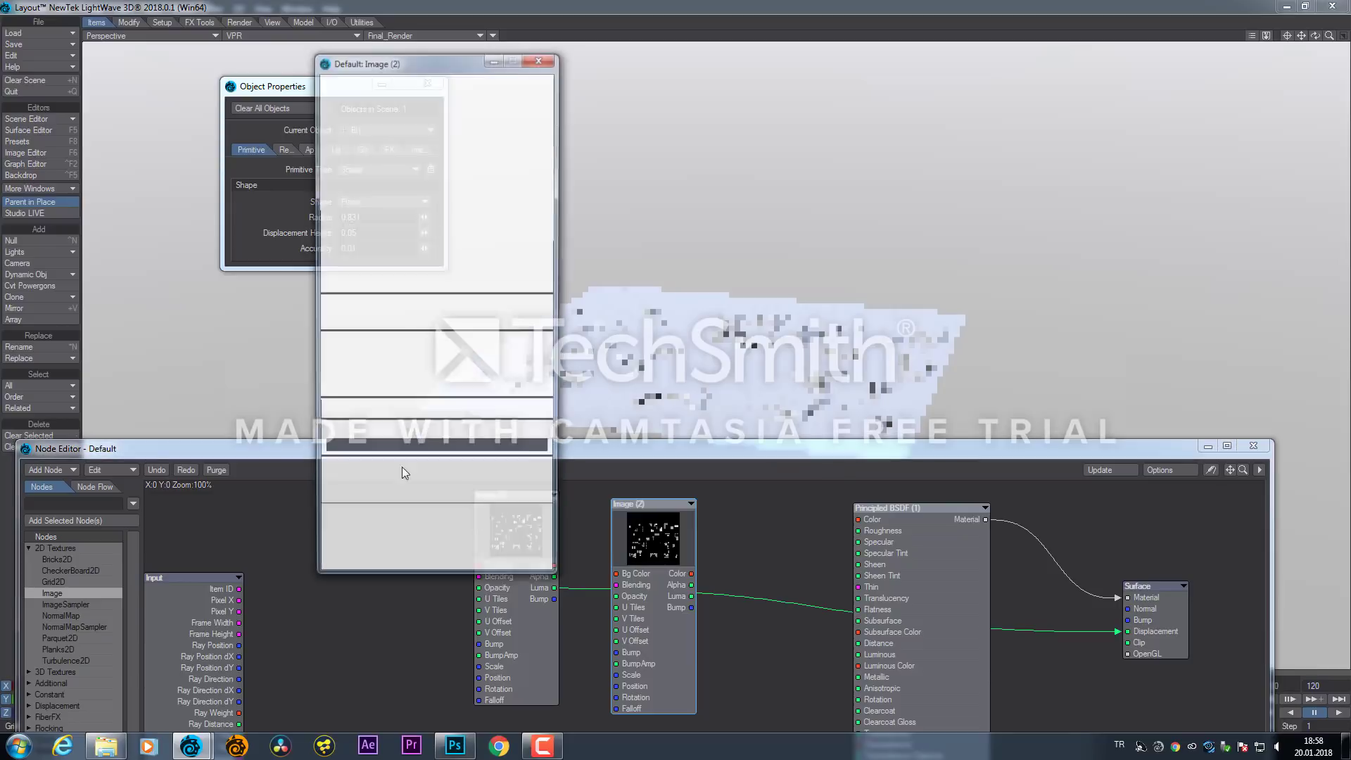
{"action": "left_click", "coordinate": [470, 100]}
{"action": "left_click", "coordinate": [470, 114]}
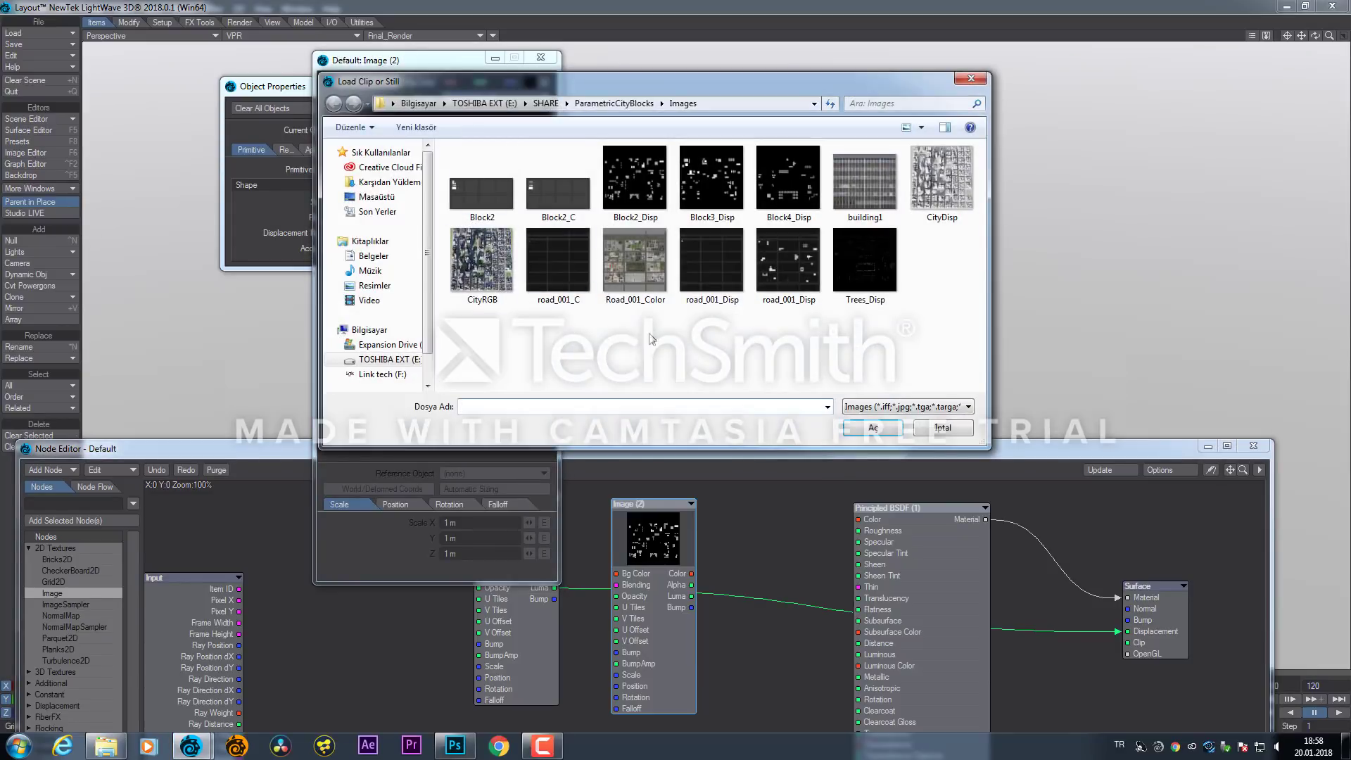
{"action": "left_click", "coordinate": [627, 263]}
{"action": "left_click", "coordinate": [871, 429]}
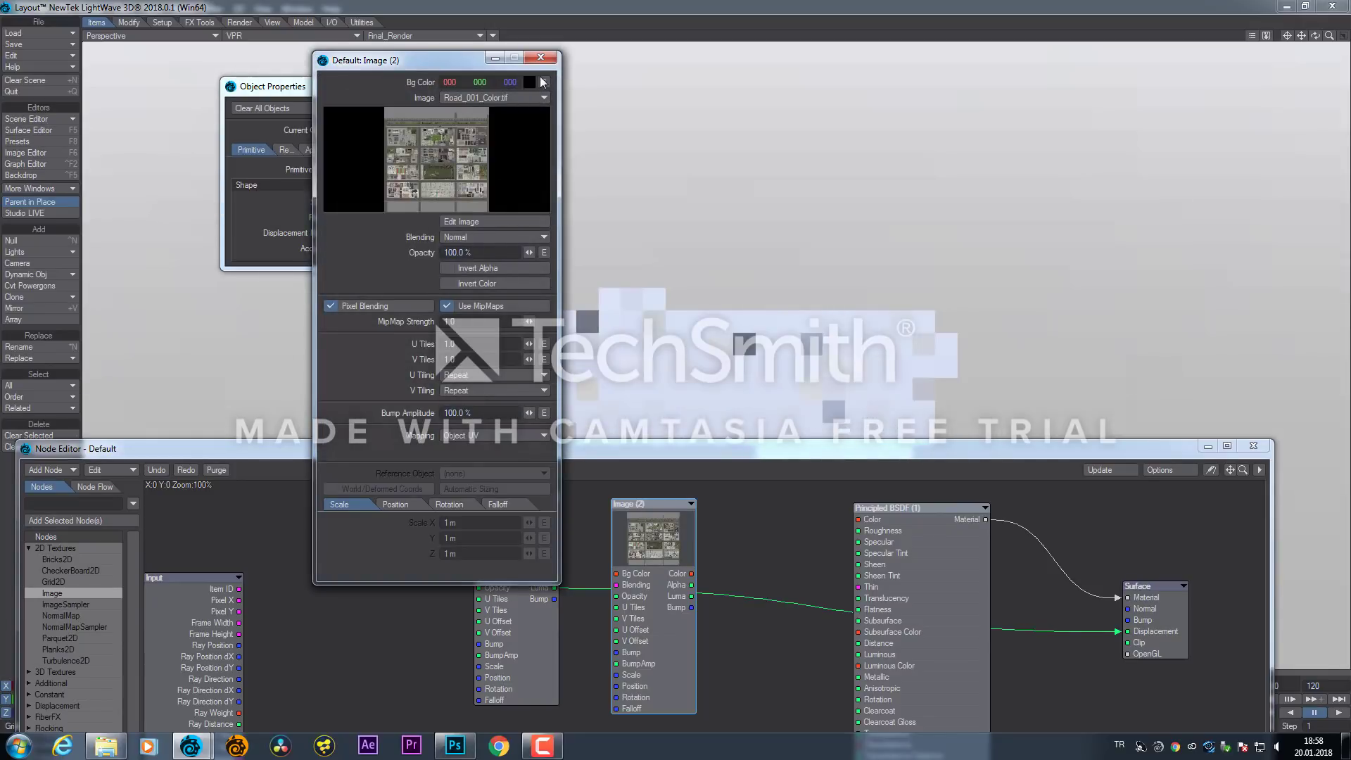
{"action": "left_click", "coordinate": [541, 58]}
Move the road colour Image node before the displacement one and connect its Color output to the Principled BSDF's Color input
{"action": "left_click_drag", "start_coordinate": [680, 582], "coordinate": [479, 565]}
{"action": "left_click_drag", "start_coordinate": [555, 565], "coordinate": [856, 519]}
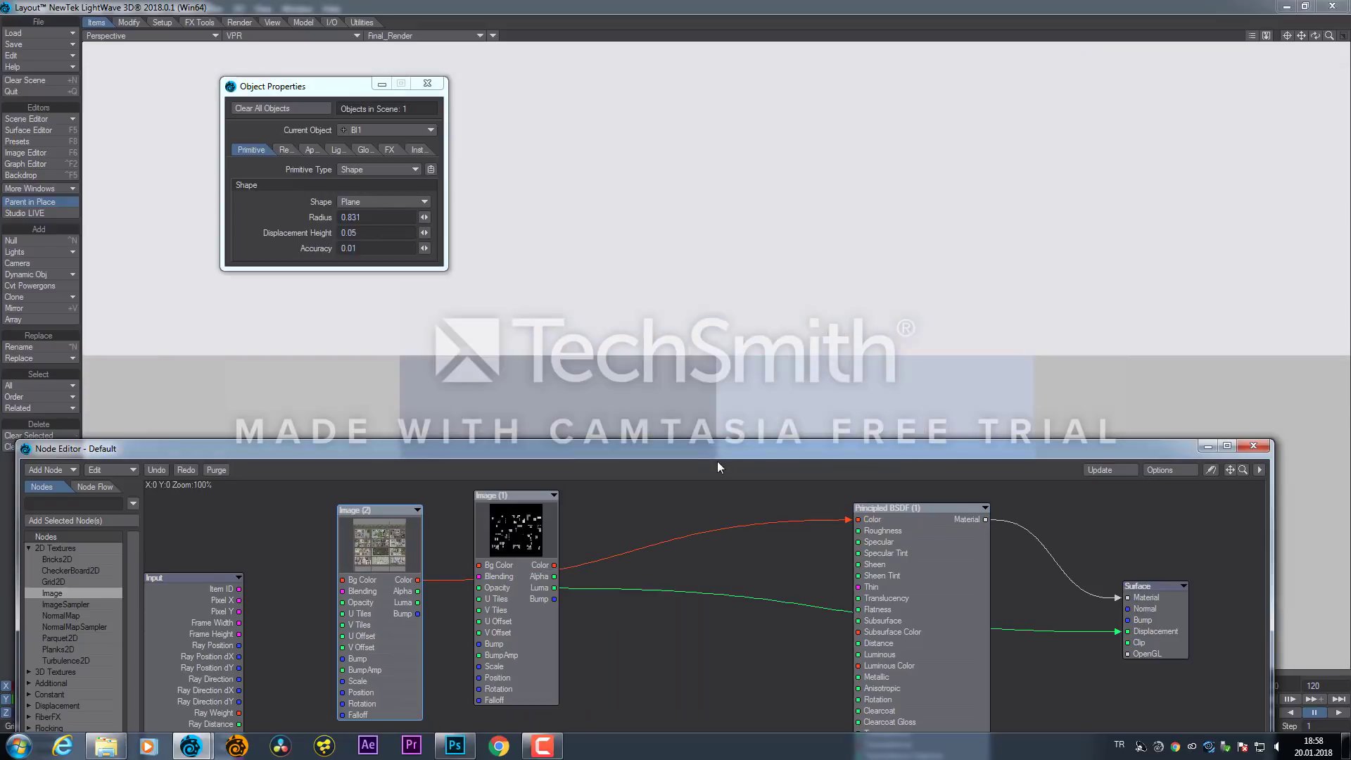
{"action": "left_click_drag", "start_coordinate": [712, 447], "coordinate": [709, 470]}
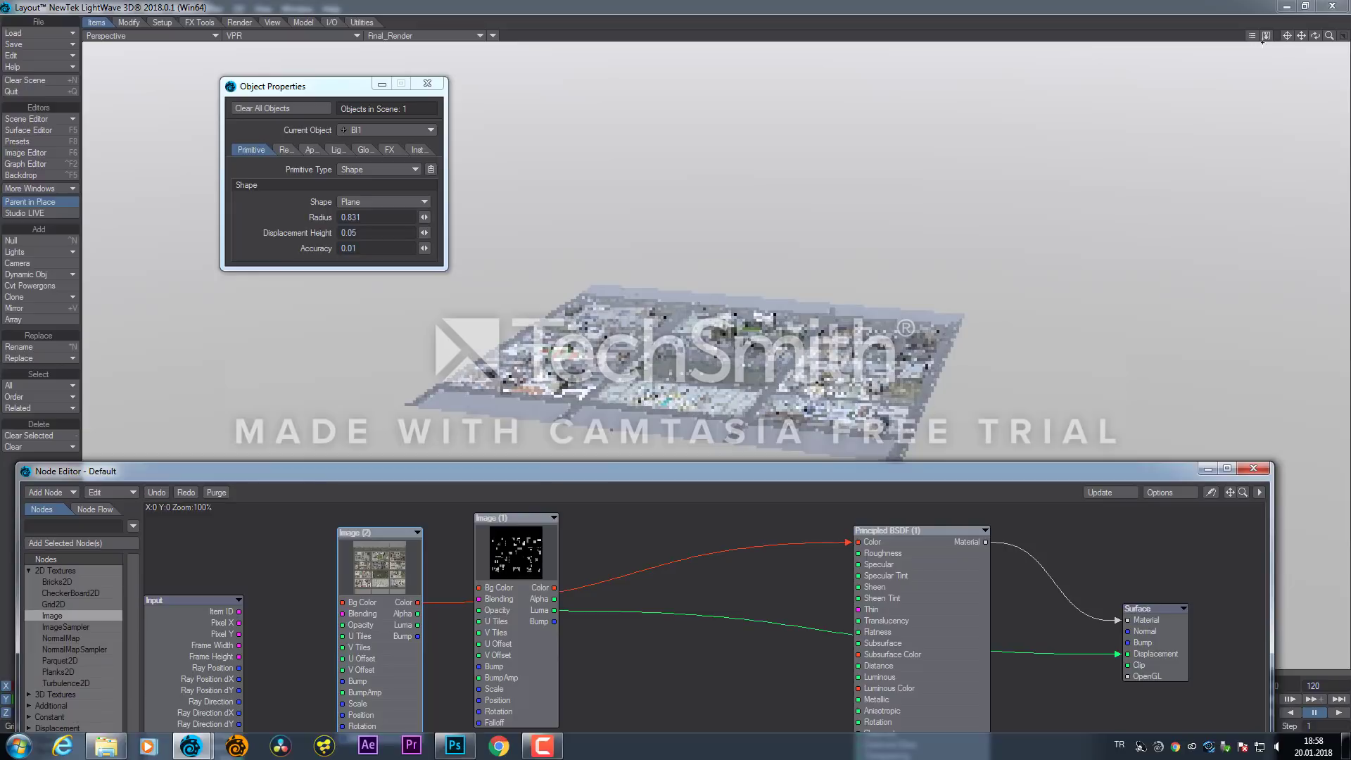
Examine the textured city blocks up close in the VPR preview, with the Node Editor and Object Properties windows moved aside
{"action": "left_click_drag", "start_coordinate": [1329, 35], "coordinate": [1341, 35]}
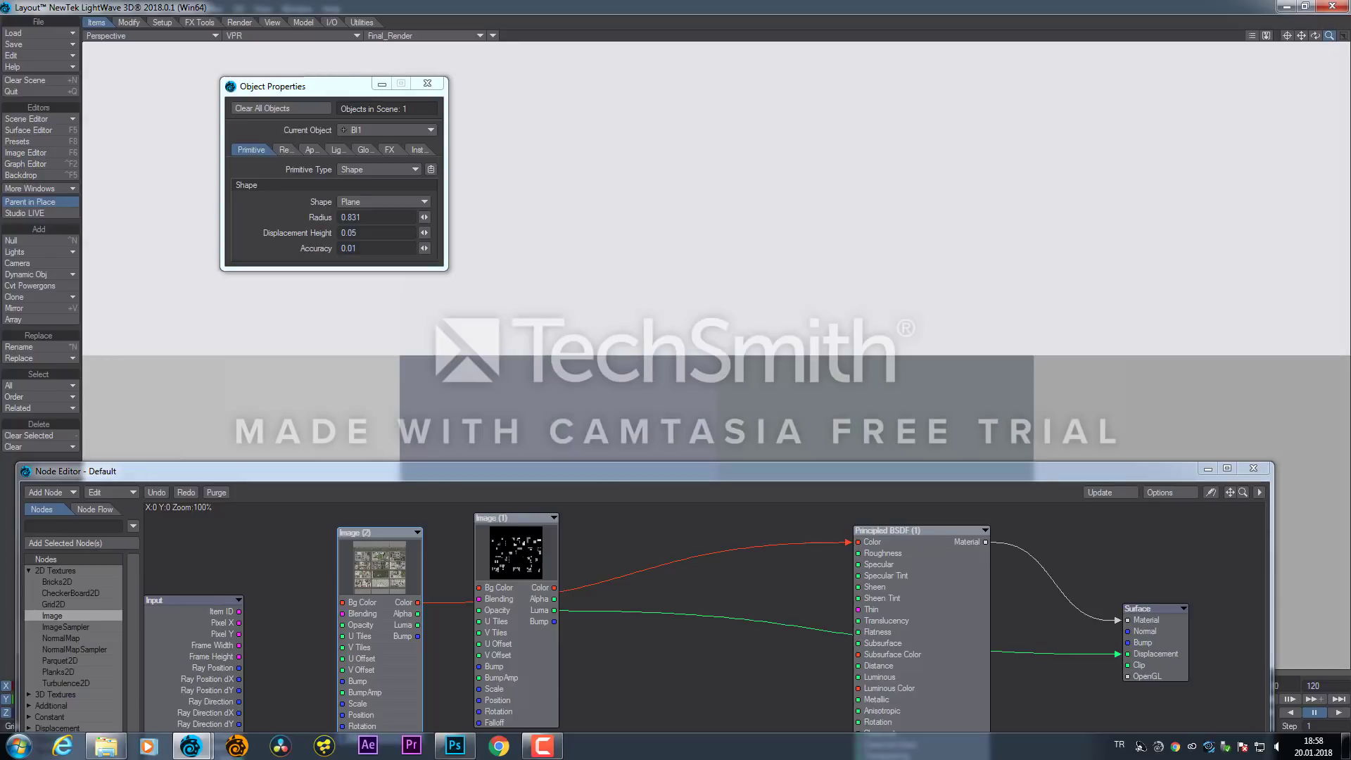
{"action": "left_click", "coordinate": [316, 32]}
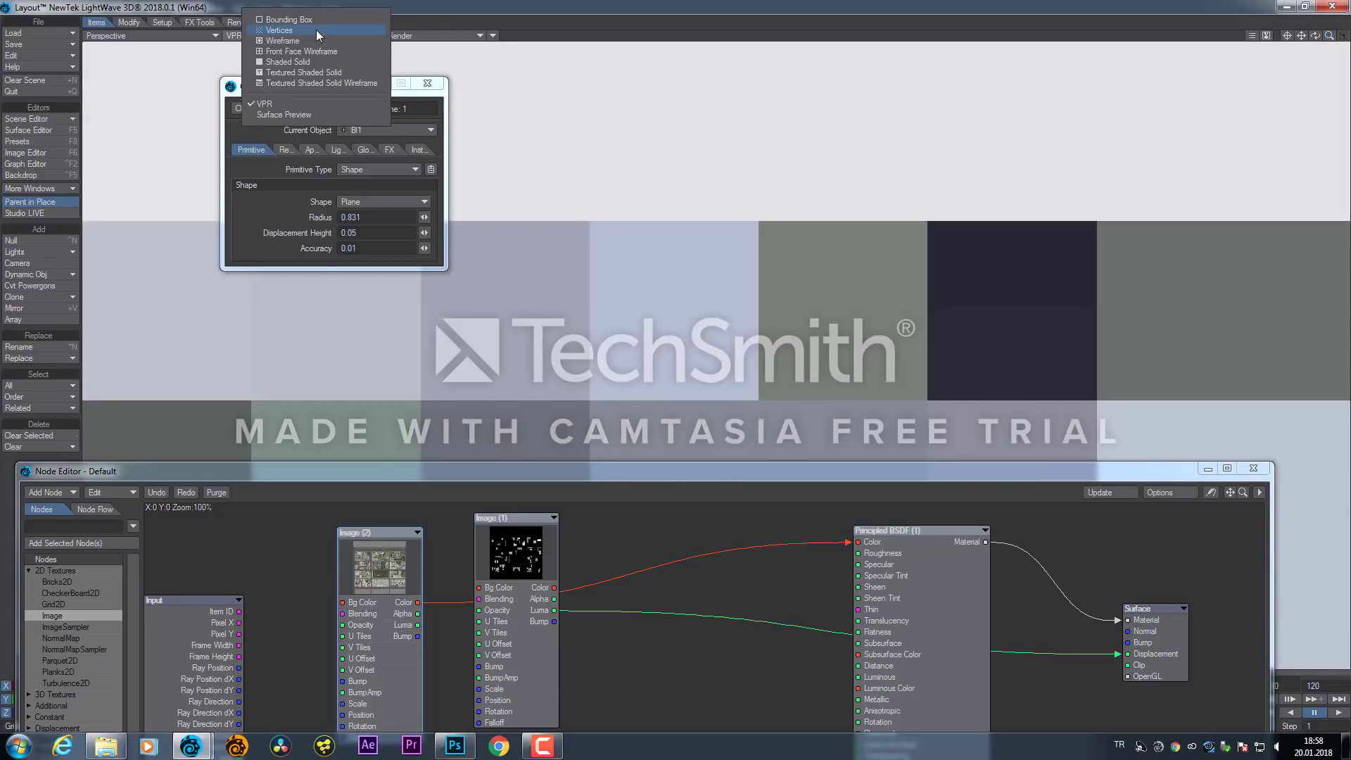
{"action": "left_click", "coordinate": [434, 6]}
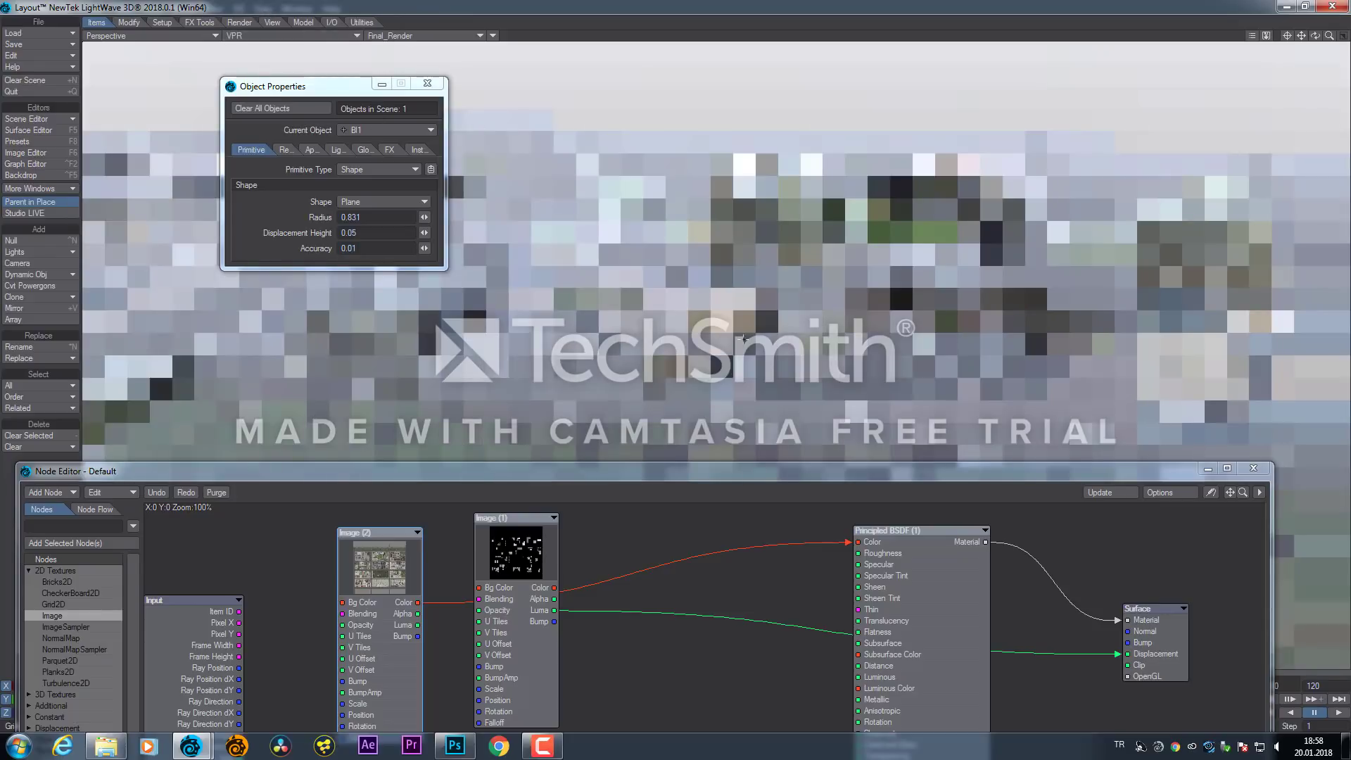
{"action": "left_click_drag", "start_coordinate": [695, 475], "coordinate": [743, 503]}
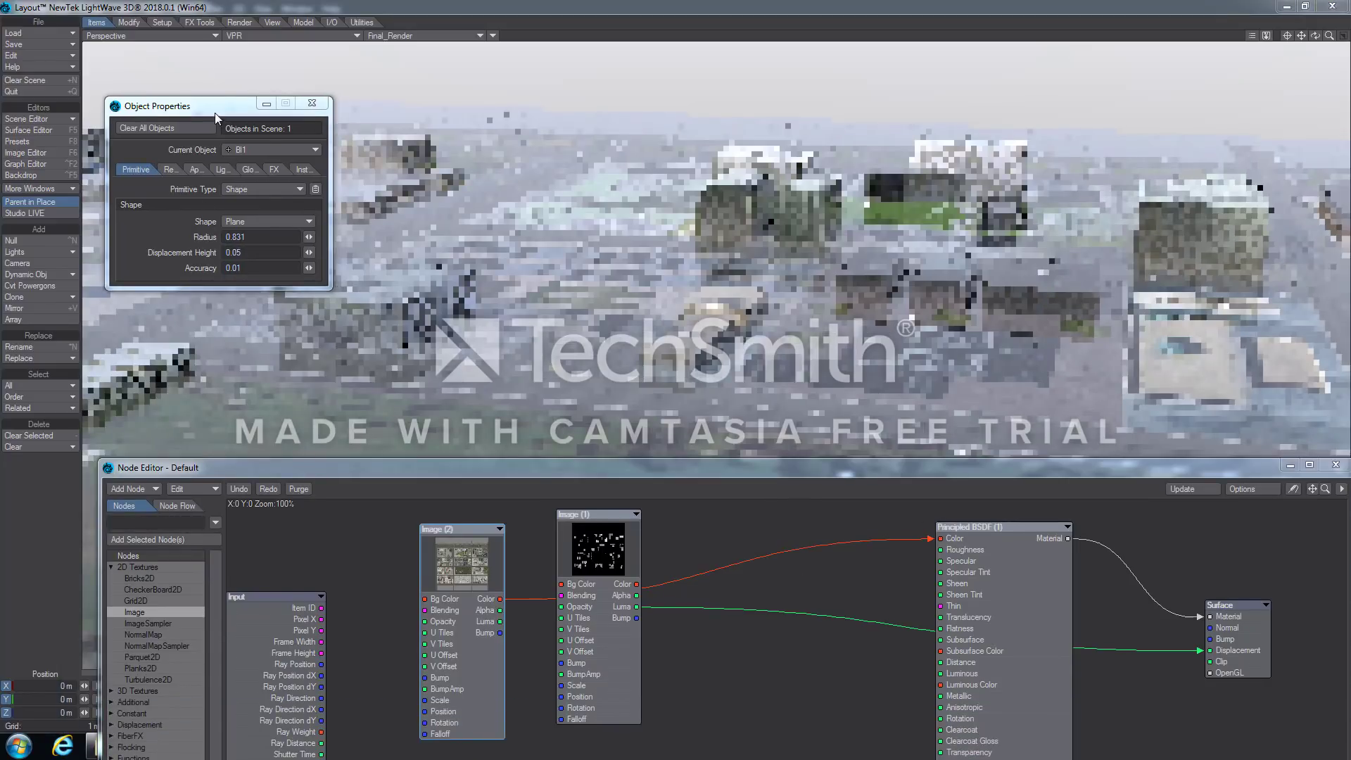
{"action": "left_click_drag", "start_coordinate": [213, 104], "coordinate": [194, 78]}
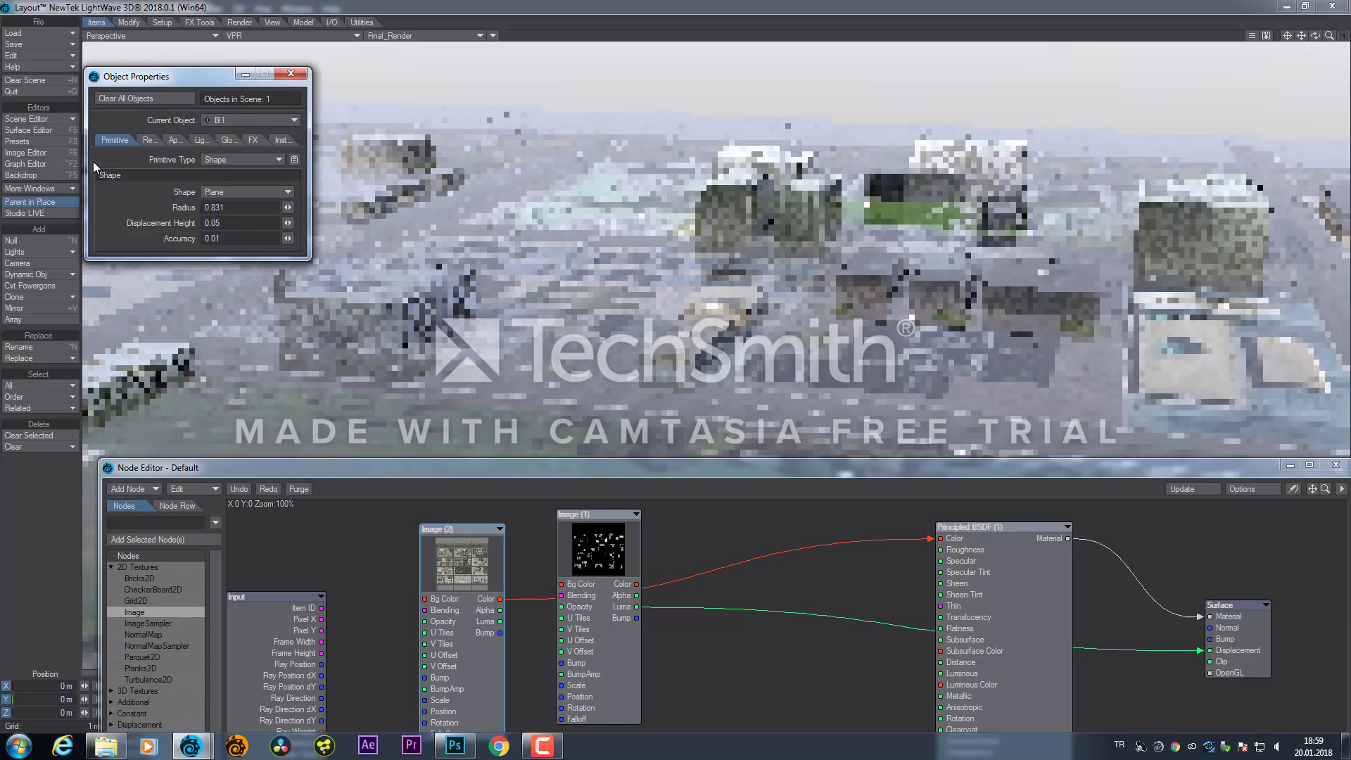
Reopen the Surface Editor and open the plane surface's Specular value for editing
{"action": "left_click", "coordinate": [53, 130]}
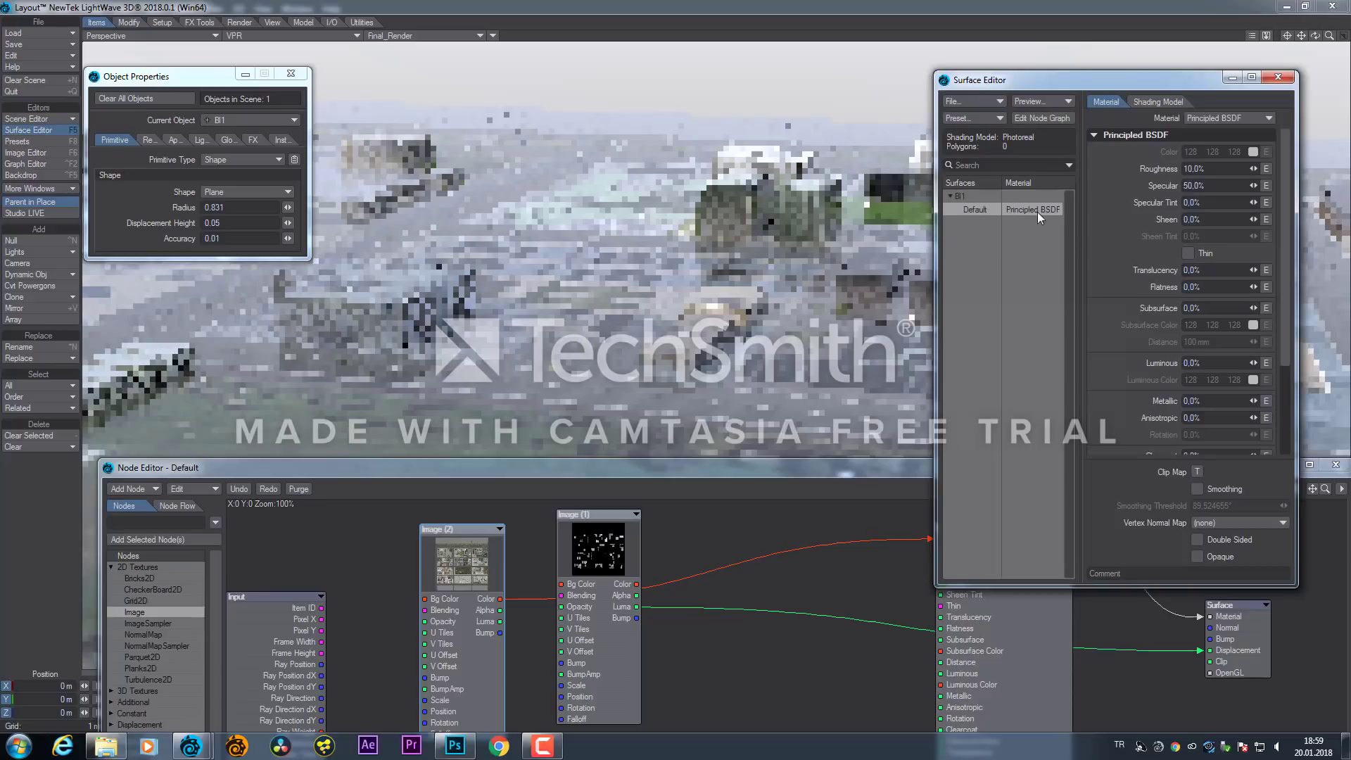
{"action": "left_click", "coordinate": [1216, 184]}
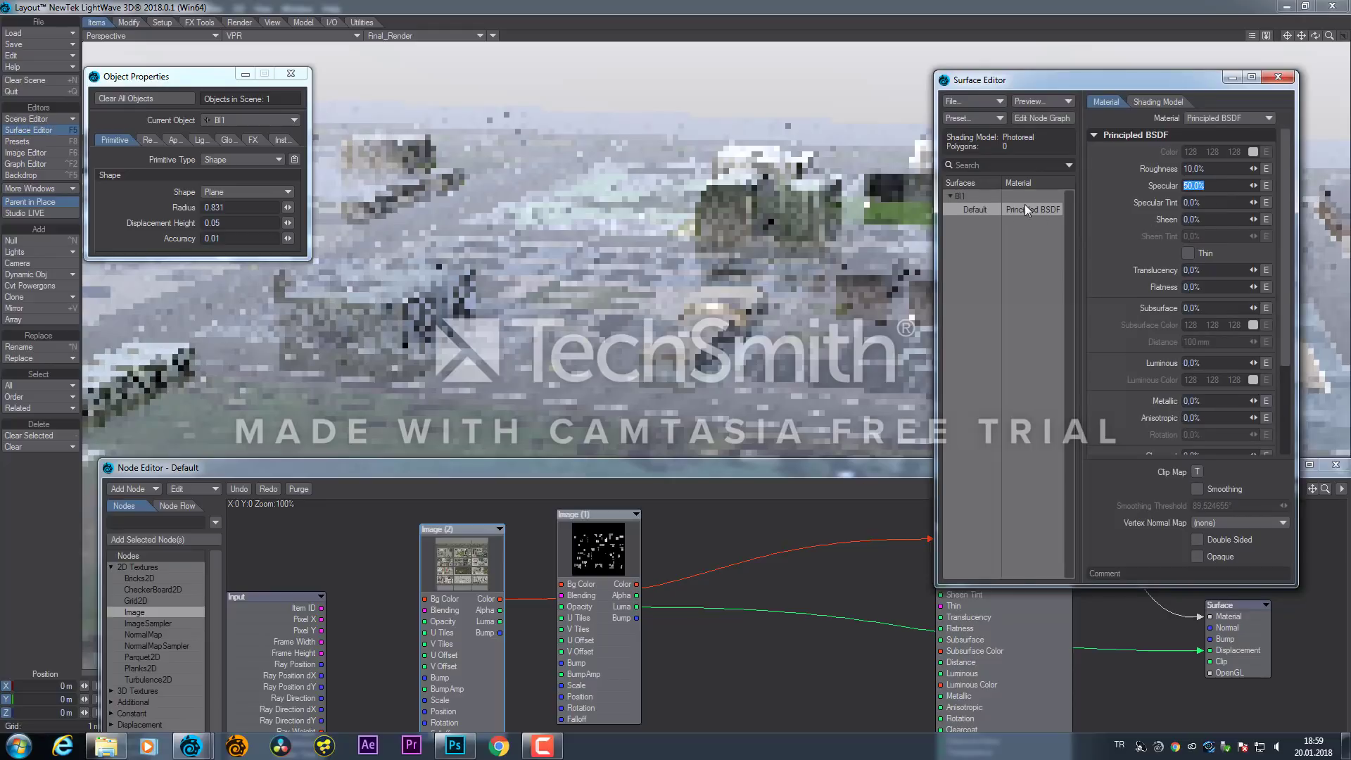
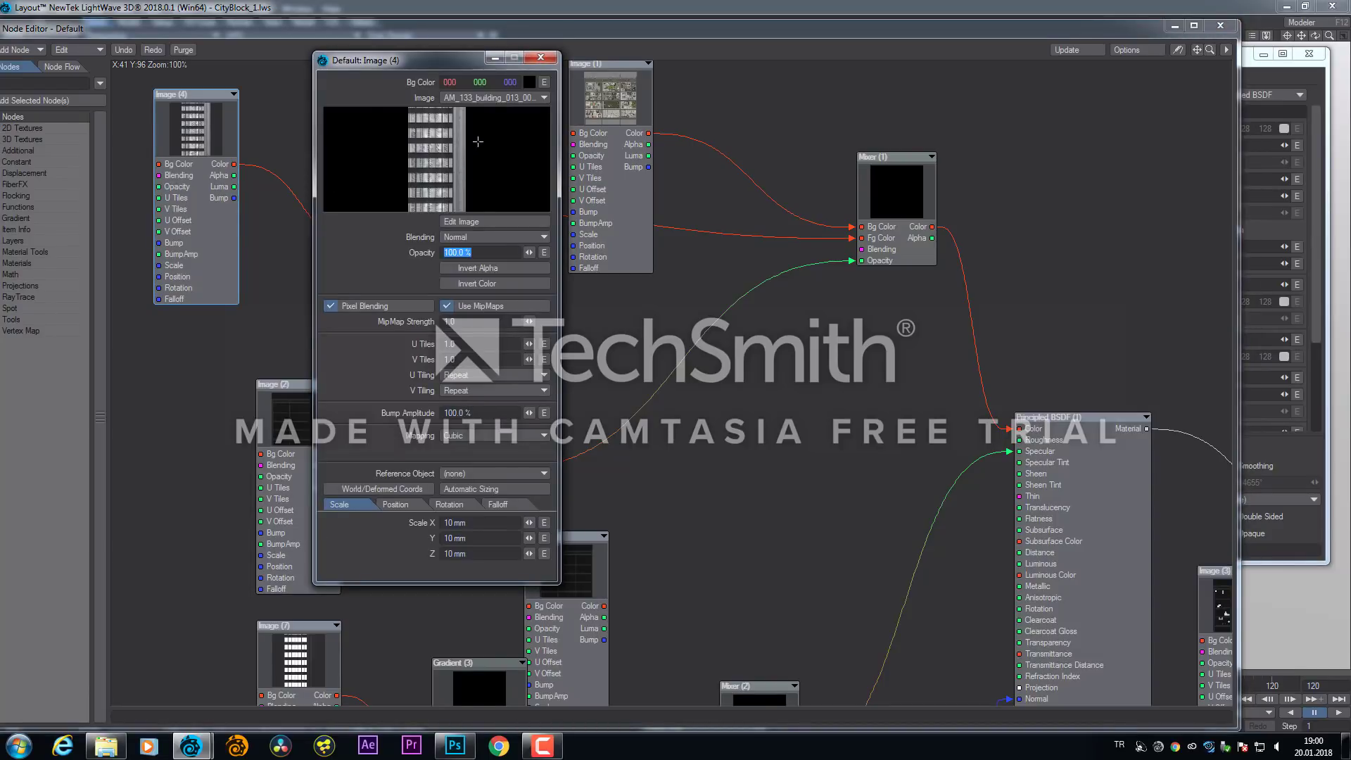
Compare the mapping settings of the building facade and road colour Image nodes in the CityBlock_1 surface graph
{"action": "left_click", "coordinate": [554, 58]}
{"action": "left_click_drag", "start_coordinate": [209, 136], "coordinate": [209, 138]}
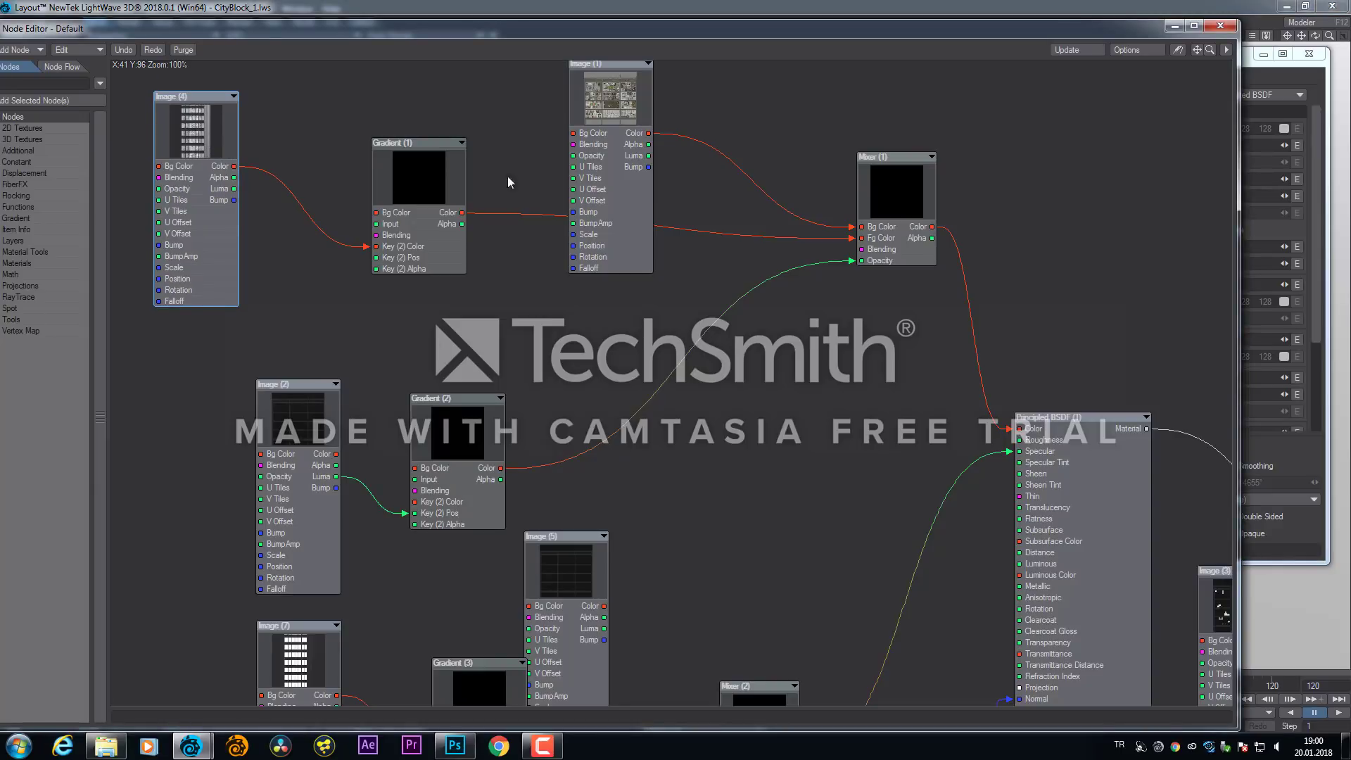
{"action": "double_click", "coordinate": [611, 109]}
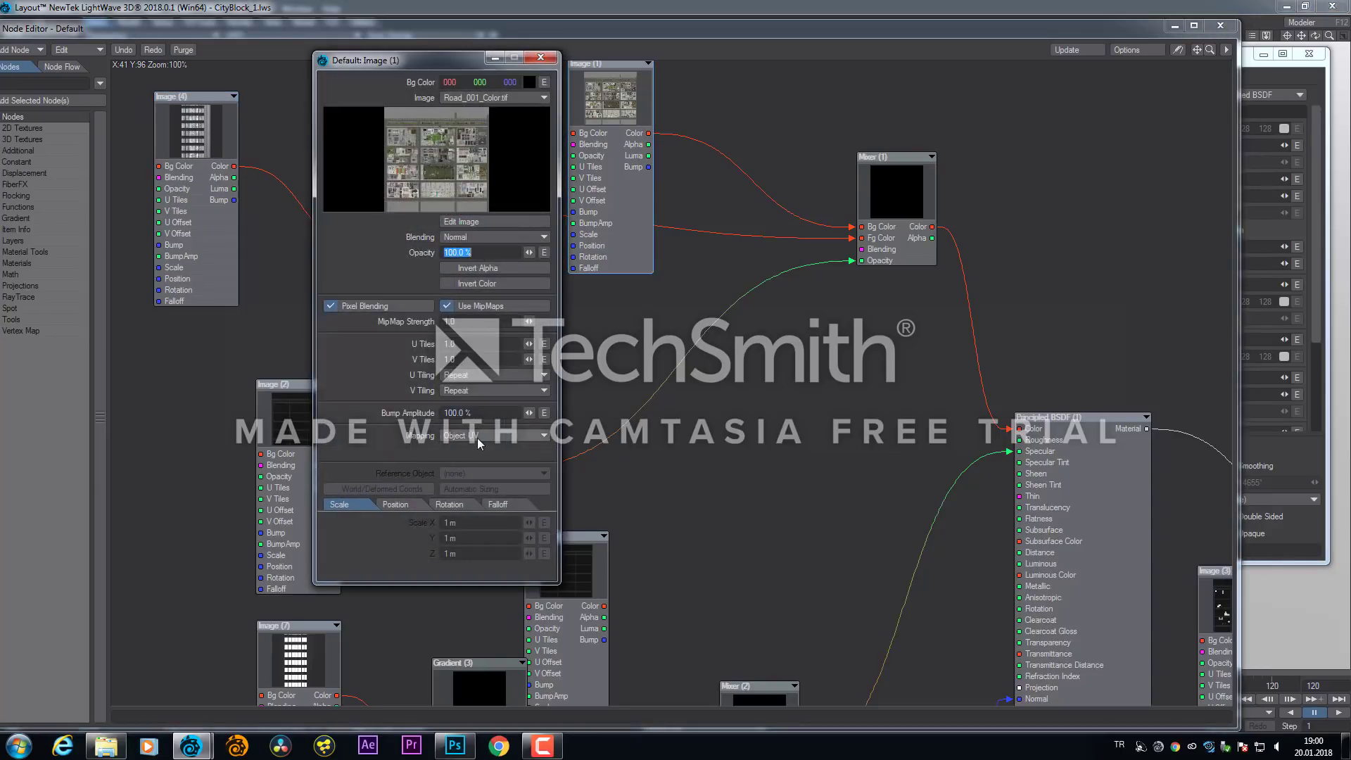
{"action": "left_click", "coordinate": [540, 58]}
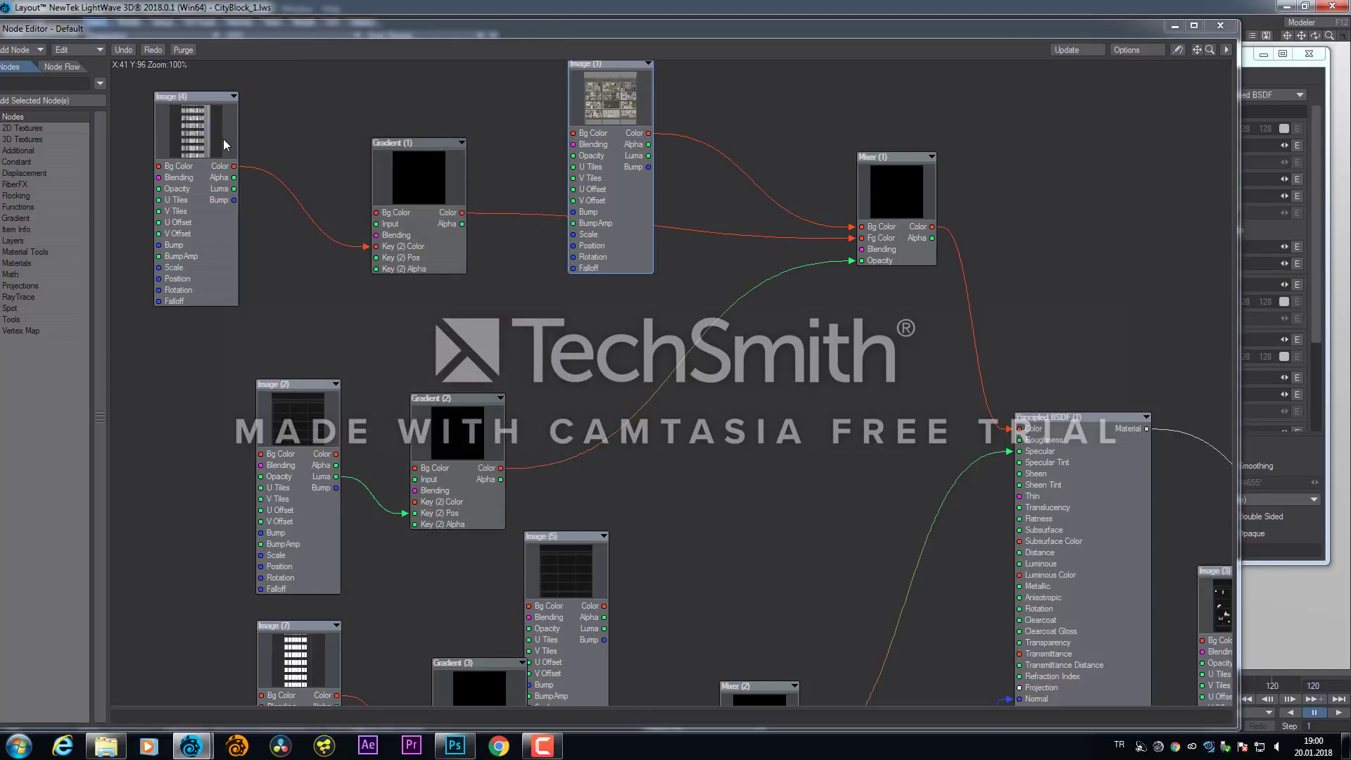
{"action": "double_click", "coordinate": [218, 134]}
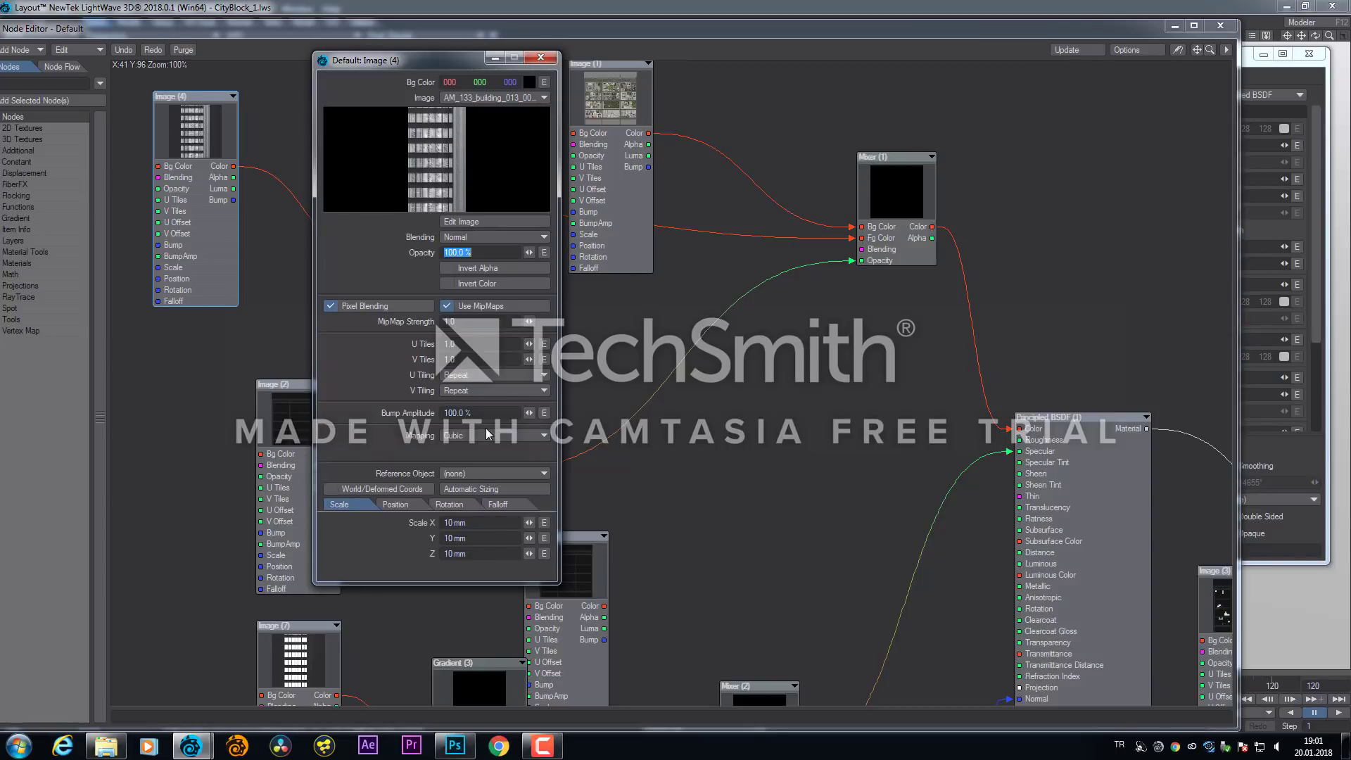
{"action": "left_click", "coordinate": [540, 58]}
{"action": "left_click_drag", "start_coordinate": [218, 184], "coordinate": [233, 194]}
Switch the perspective viewport to Shaded Solid, moving the Node Editor out of the way and back
{"action": "left_click_drag", "start_coordinate": [527, 33], "coordinate": [552, 231]}
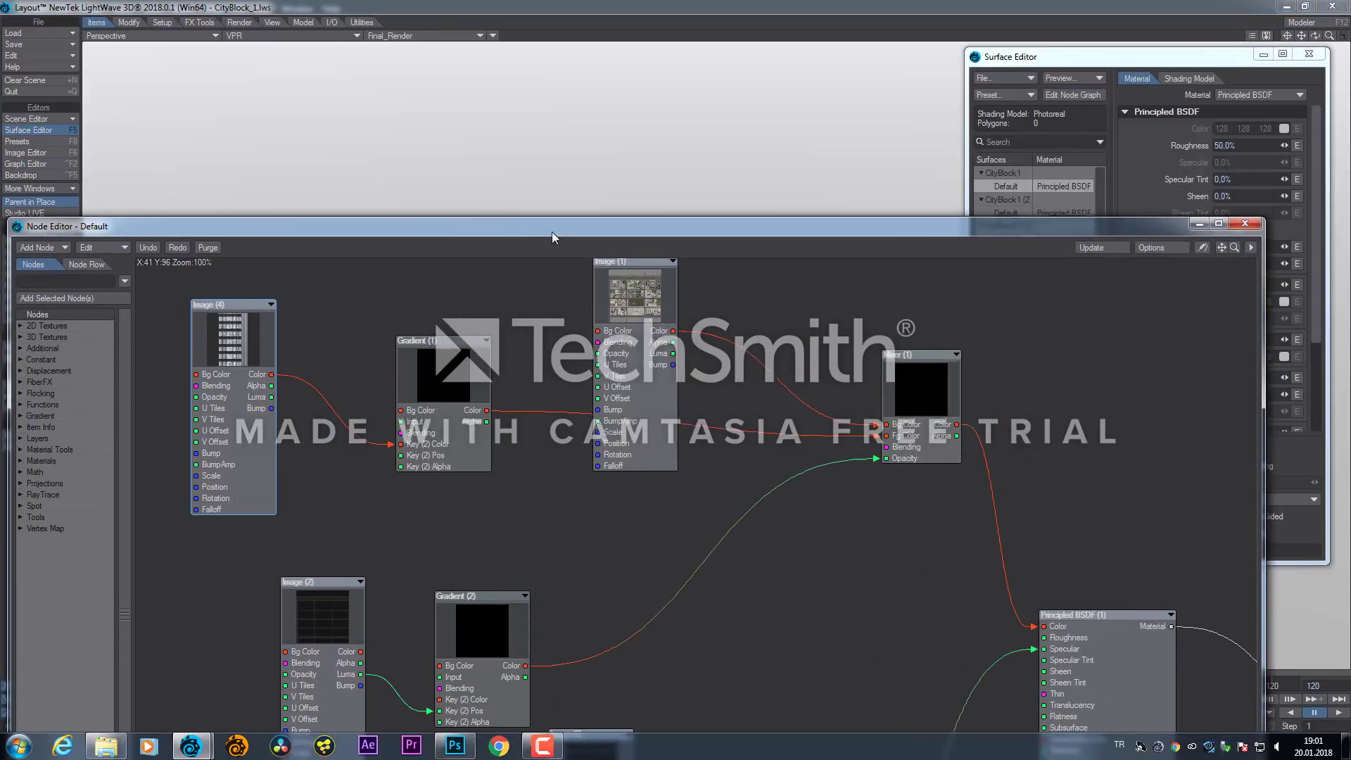
{"action": "left_click", "coordinate": [252, 39]}
{"action": "left_click", "coordinate": [259, 62]}
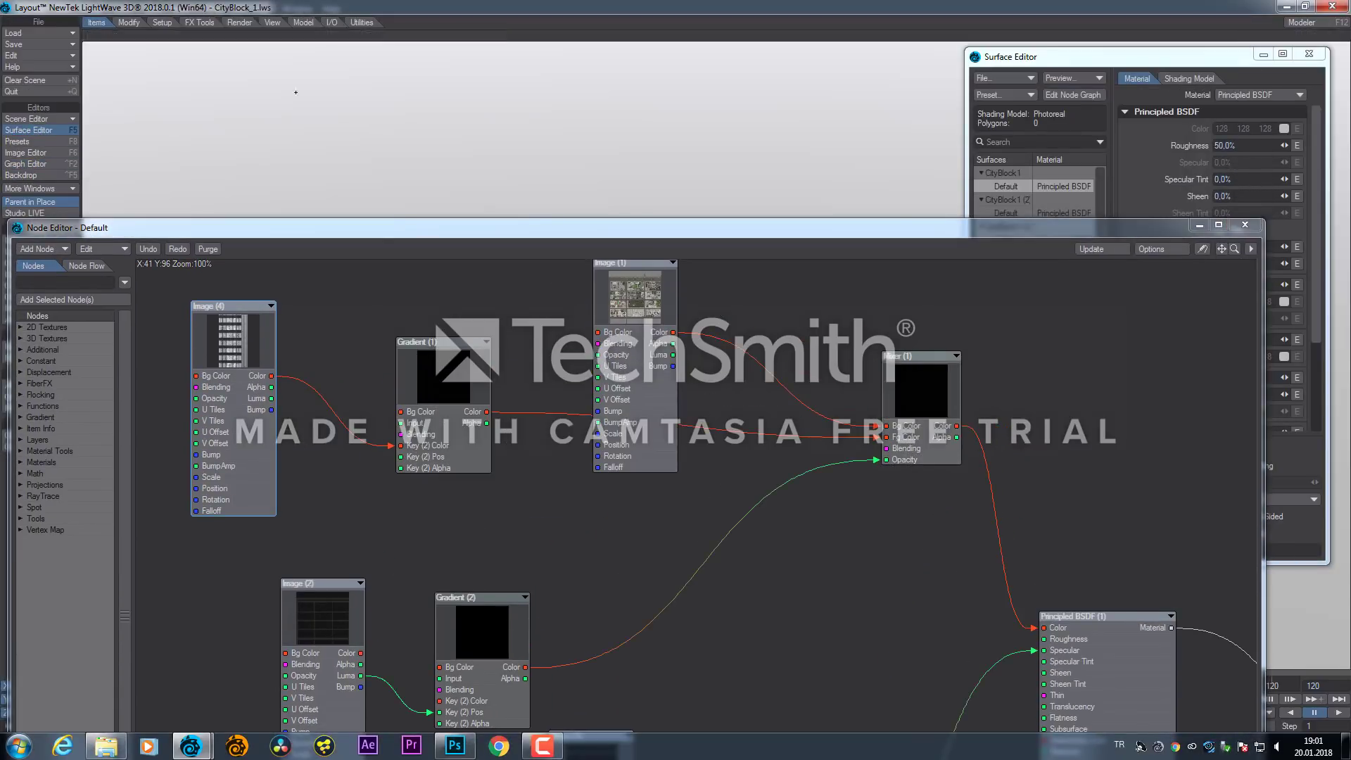
{"action": "left_click_drag", "start_coordinate": [480, 231], "coordinate": [492, 73]}
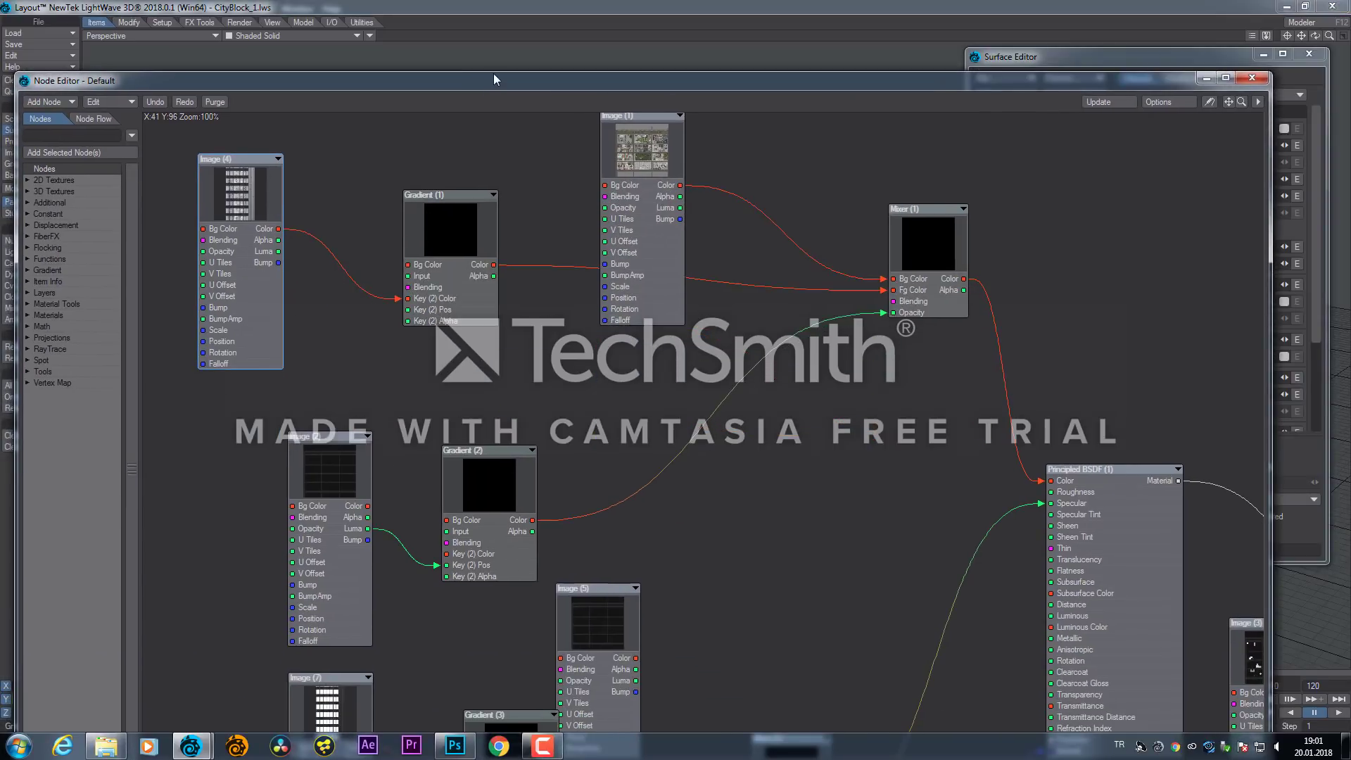
Review the Gradient (1) node's slope input and key settings, and move the node clear of Image (1)
{"action": "double_click", "coordinate": [424, 224]}
{"action": "left_click_drag", "start_coordinate": [108, 123], "coordinate": [156, 37]}
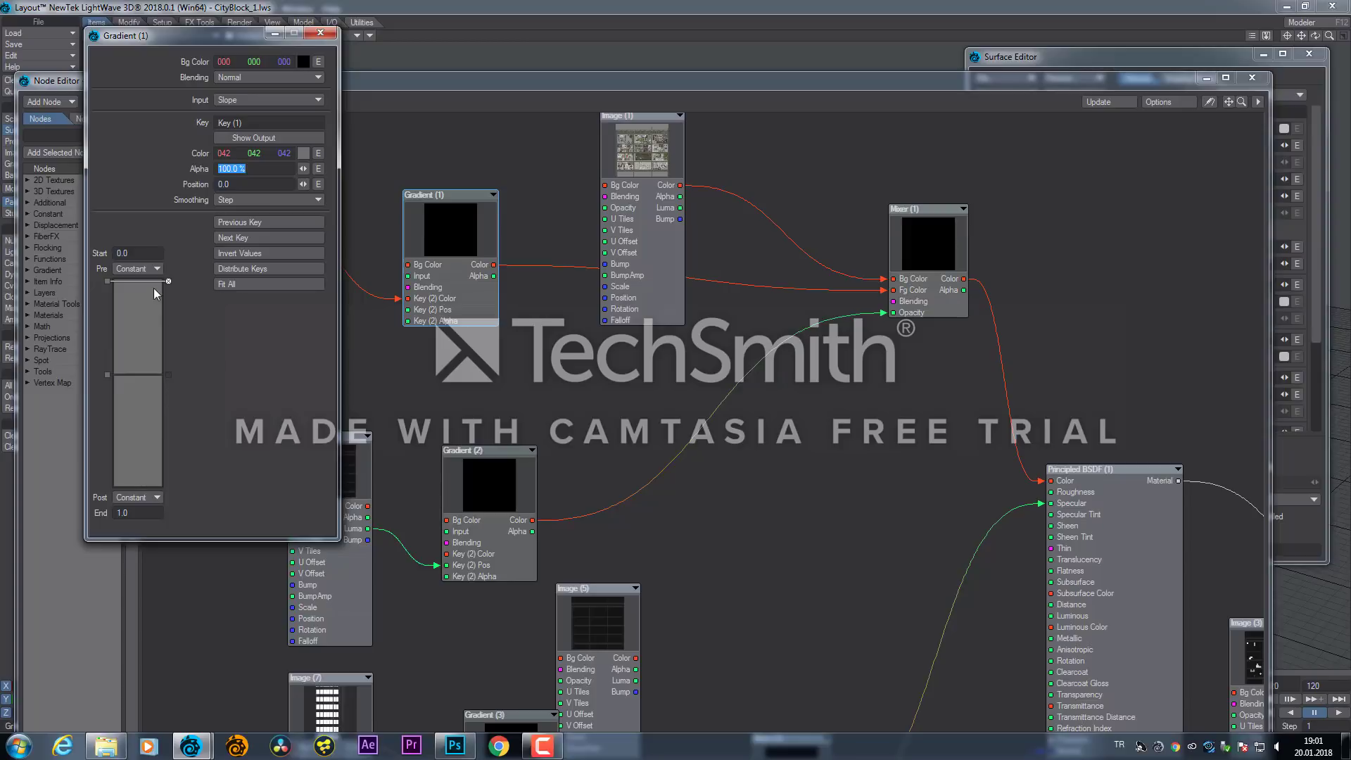
{"action": "left_click_drag", "start_coordinate": [412, 236], "coordinate": [482, 233]}
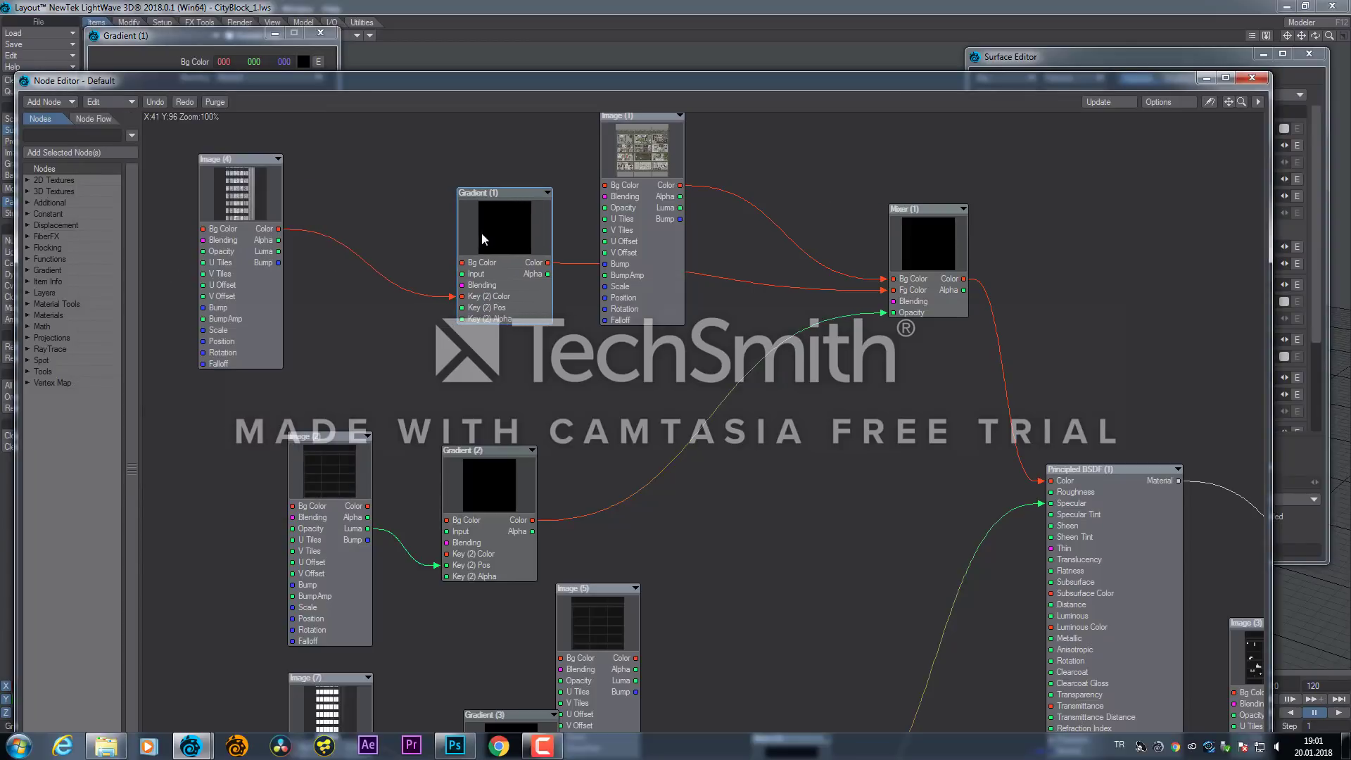
{"action": "left_click", "coordinate": [215, 55]}
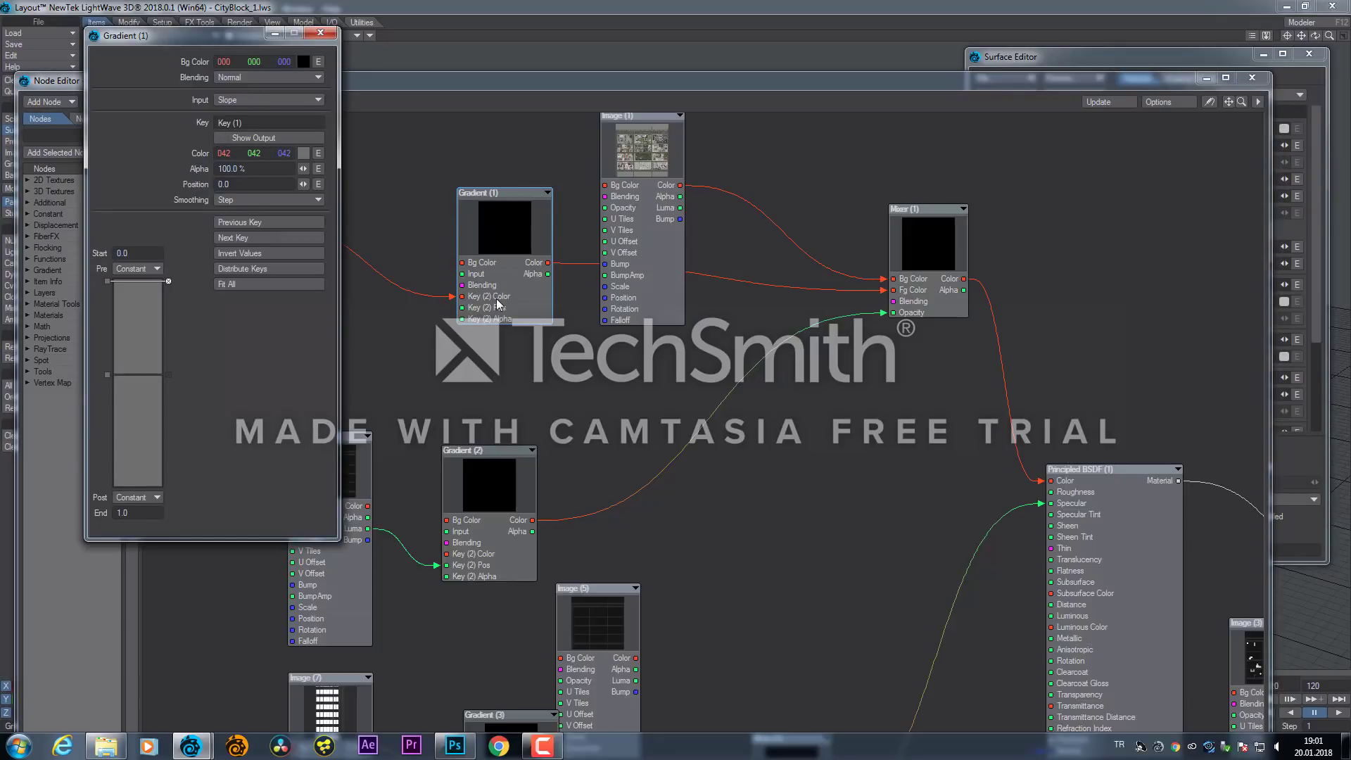
{"action": "left_click", "coordinate": [470, 238]}
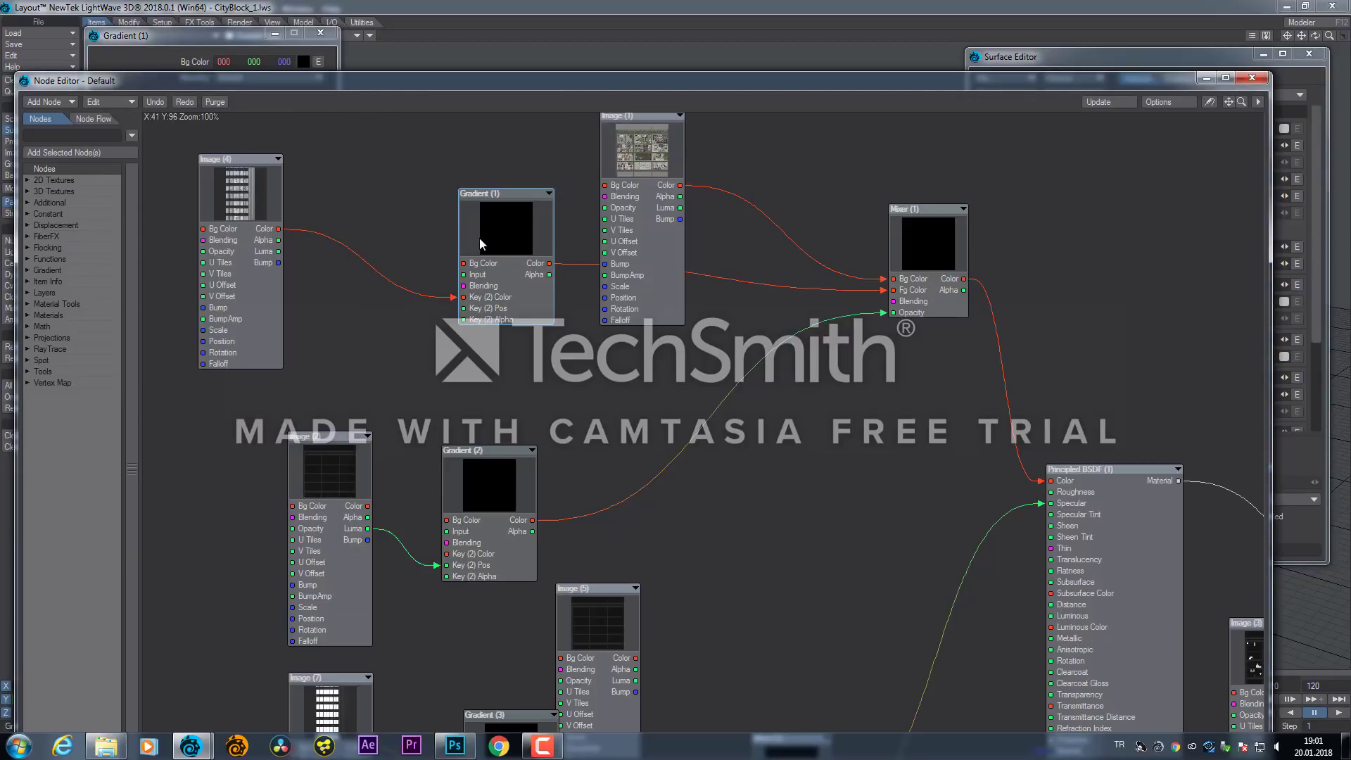
{"action": "left_click", "coordinate": [320, 37]}
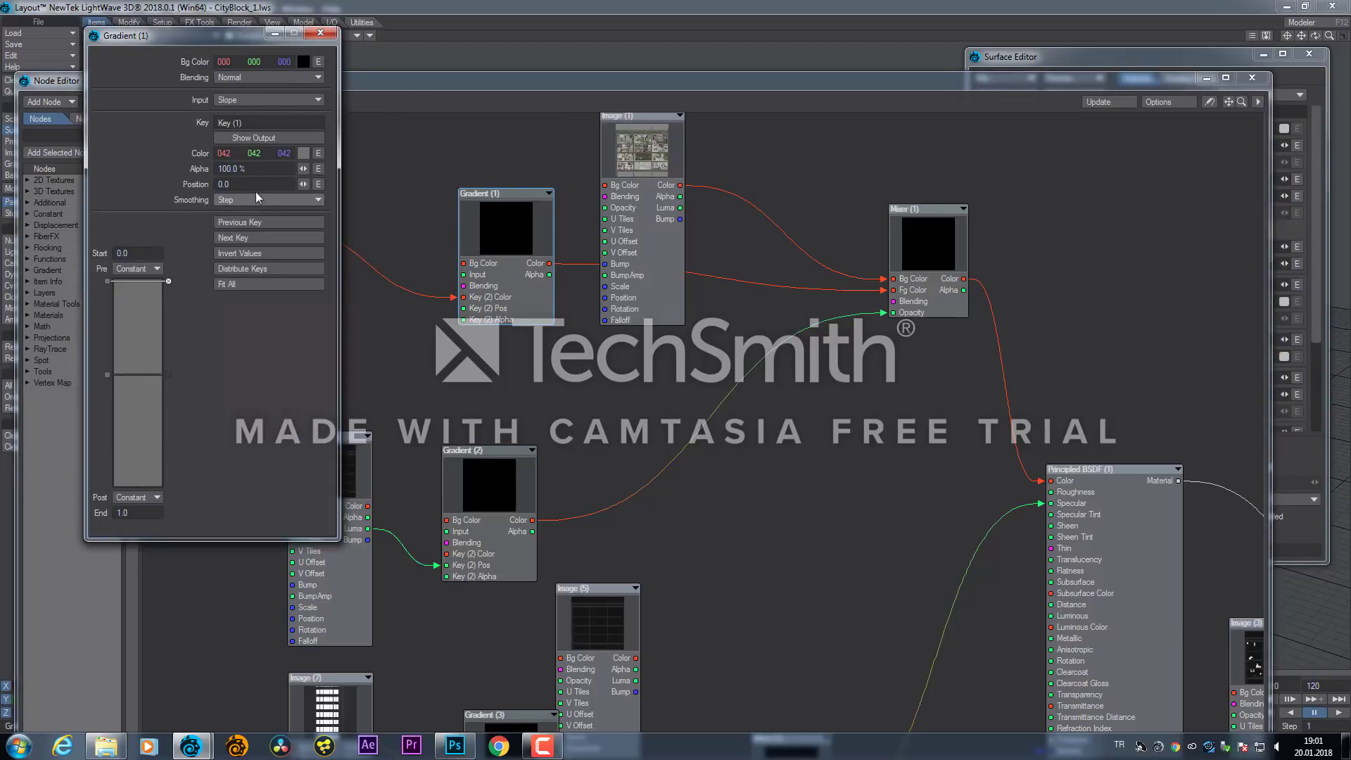
{"action": "left_click", "coordinate": [323, 34]}
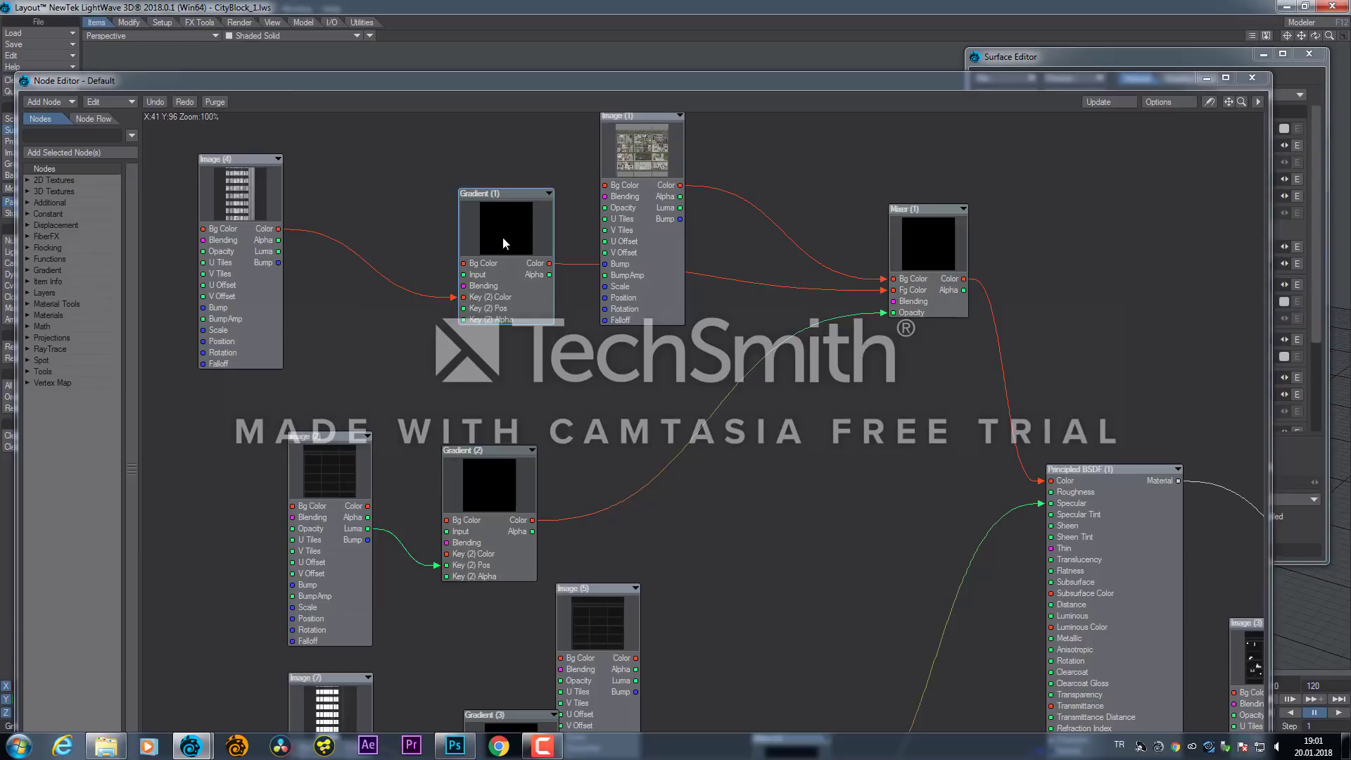
{"action": "left_click_drag", "start_coordinate": [503, 238], "coordinate": [475, 327]}
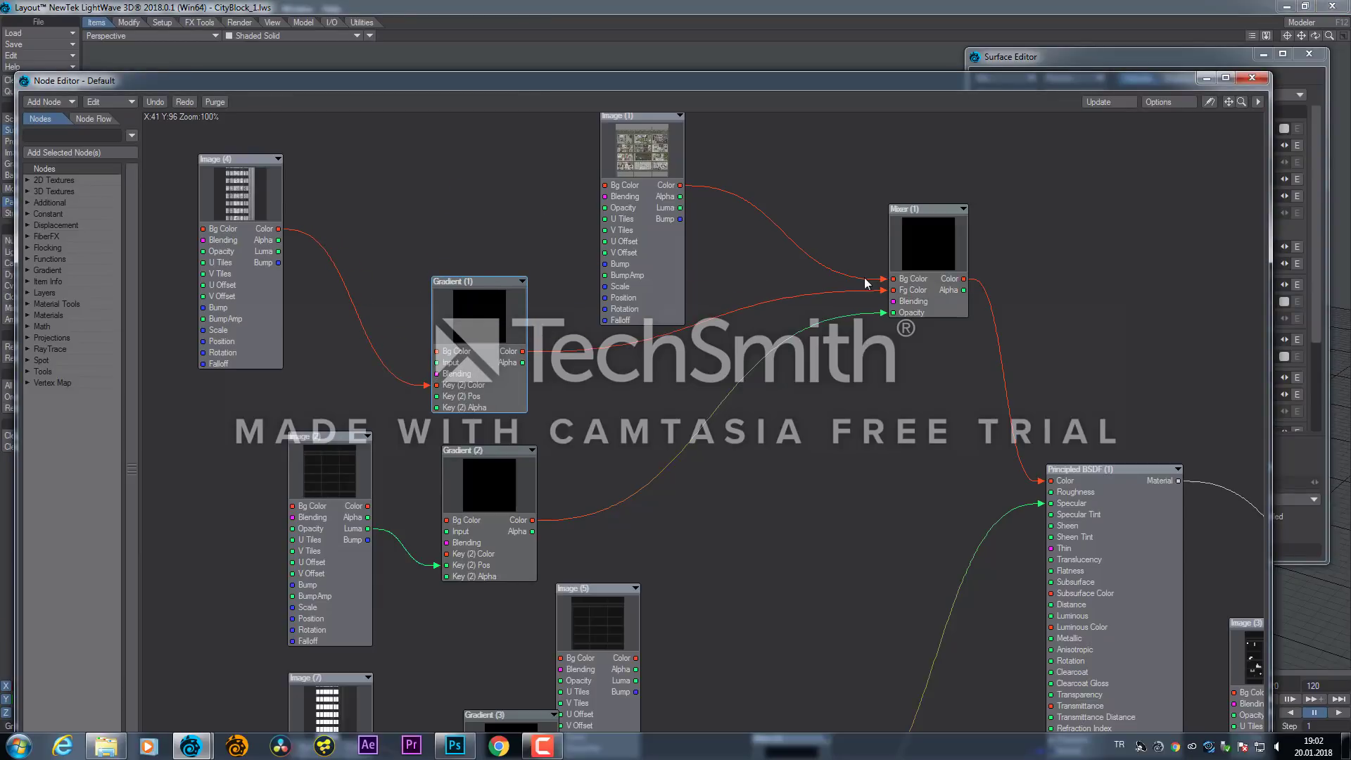
Check the Mixer (1) node's settings, and reposition the Mixer (1) and Image (1) nodes in the graph
{"action": "left_click_drag", "start_coordinate": [908, 268], "coordinate": [922, 247]}
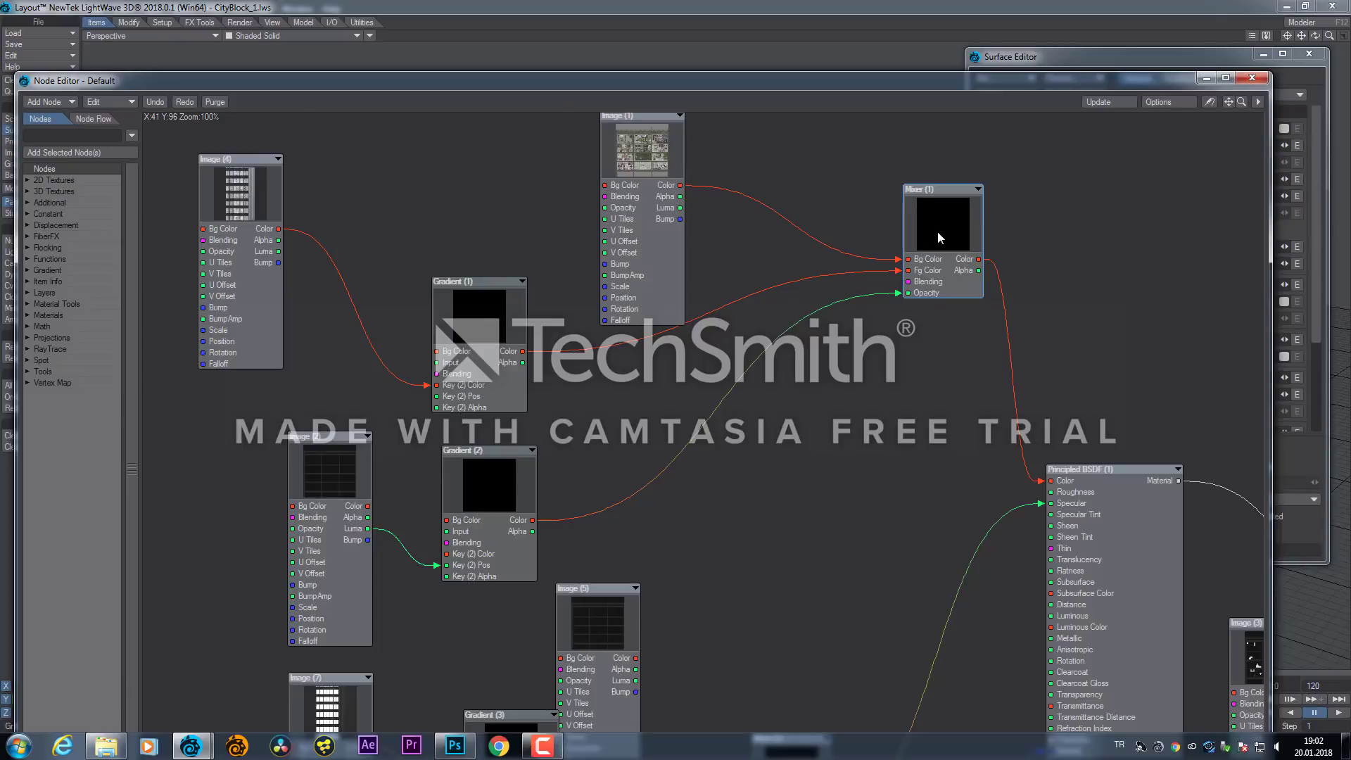
{"action": "double_click", "coordinate": [940, 230]}
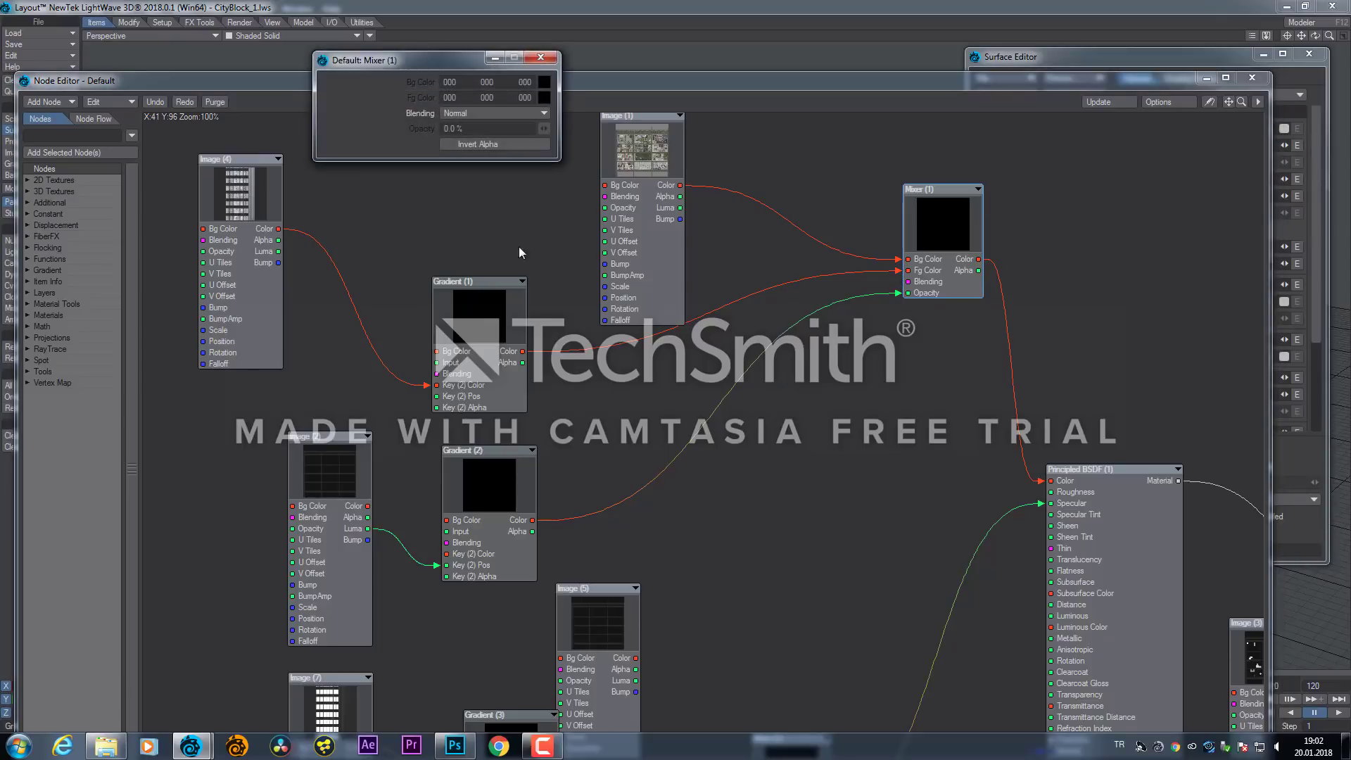
{"action": "left_click", "coordinate": [540, 57]}
{"action": "left_click_drag", "start_coordinate": [637, 164], "coordinate": [609, 164]}
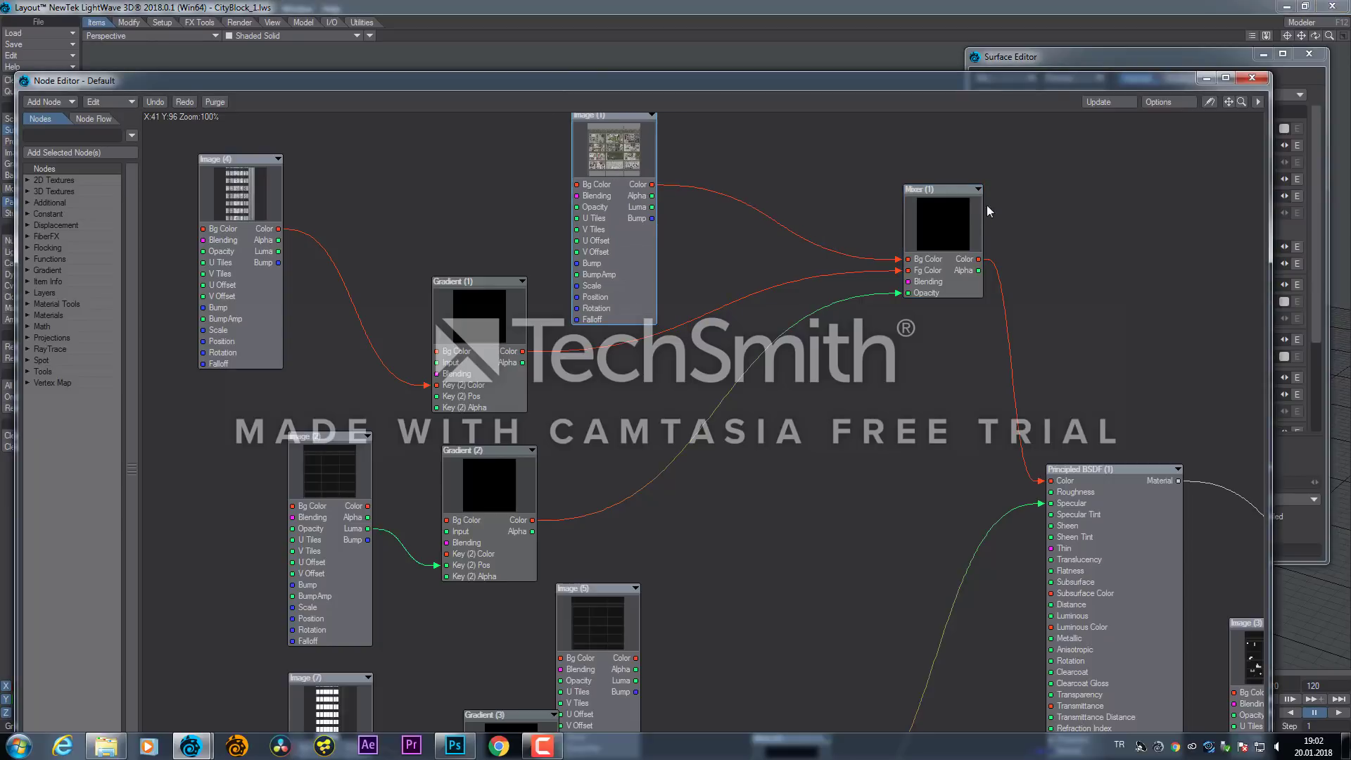
{"action": "left_click_drag", "start_coordinate": [947, 232], "coordinate": [884, 250]}
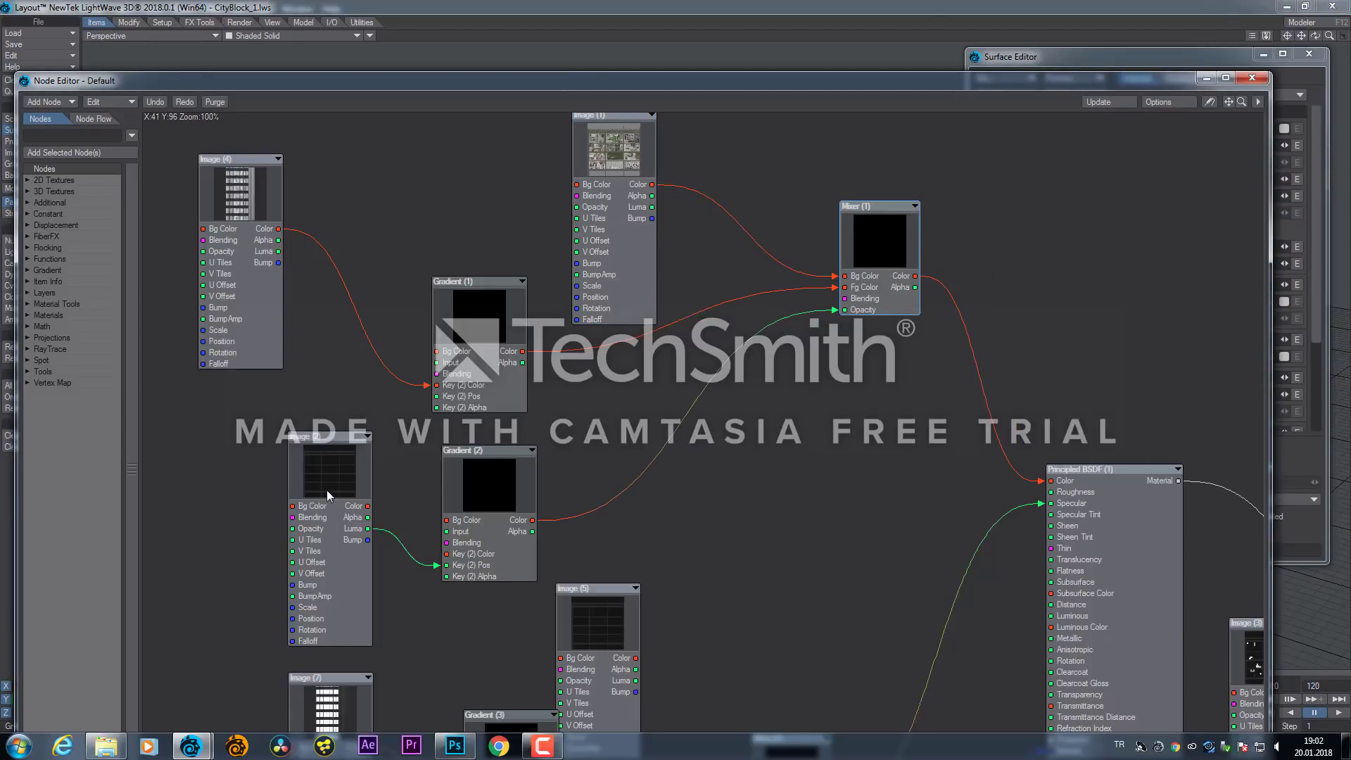
Inspect the settings of the Image (2) road mask and the Gradient (2) keys, moving Image (2) away from Gradient (2)
{"action": "left_click_drag", "start_coordinate": [326, 490], "coordinate": [290, 475]}
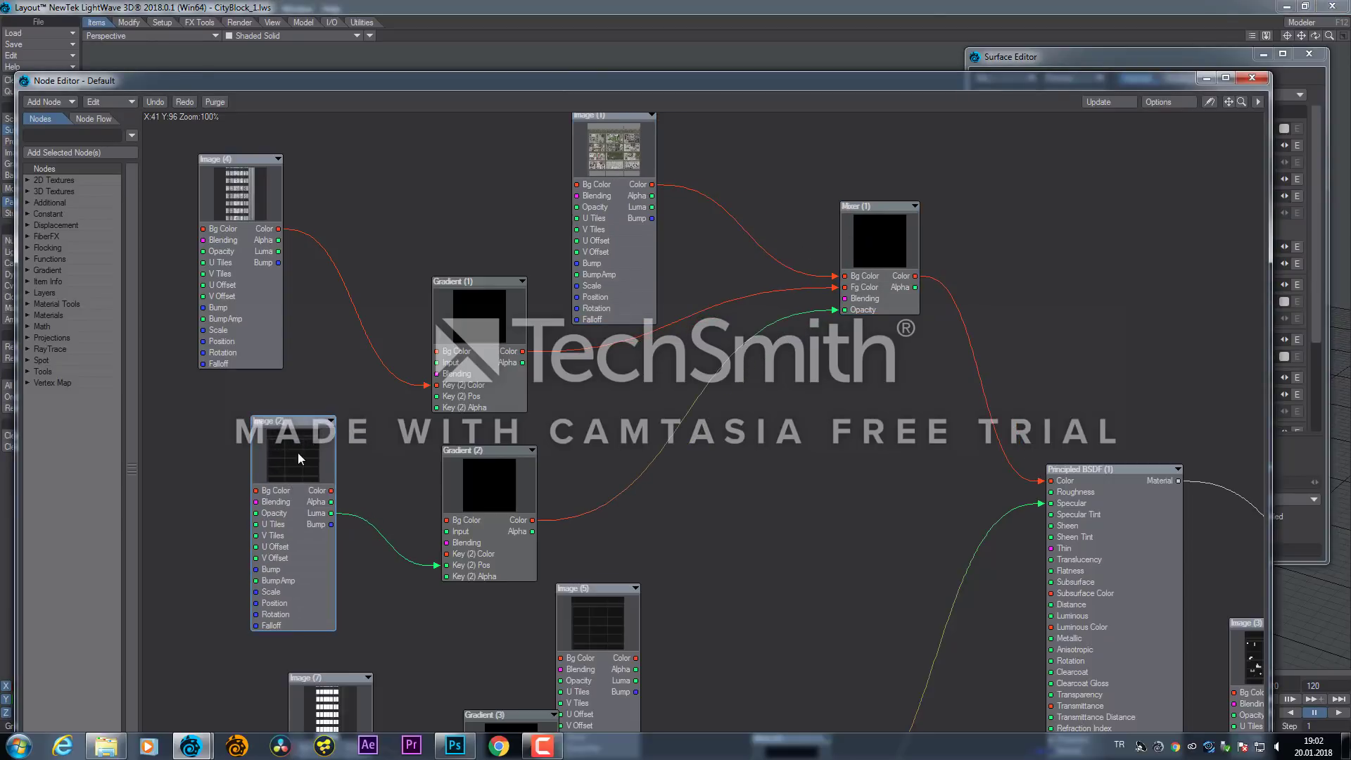
{"action": "double_click", "coordinate": [297, 454]}
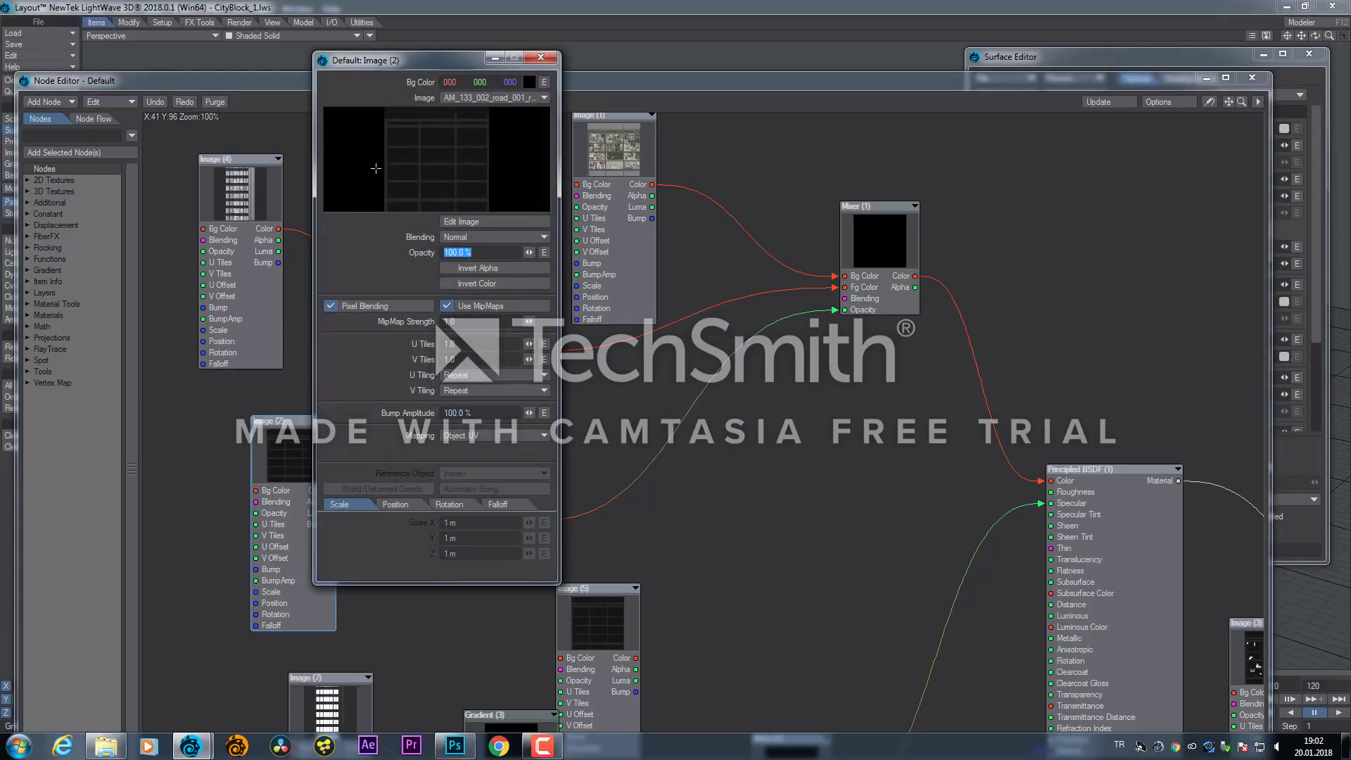
{"action": "left_click", "coordinate": [538, 62]}
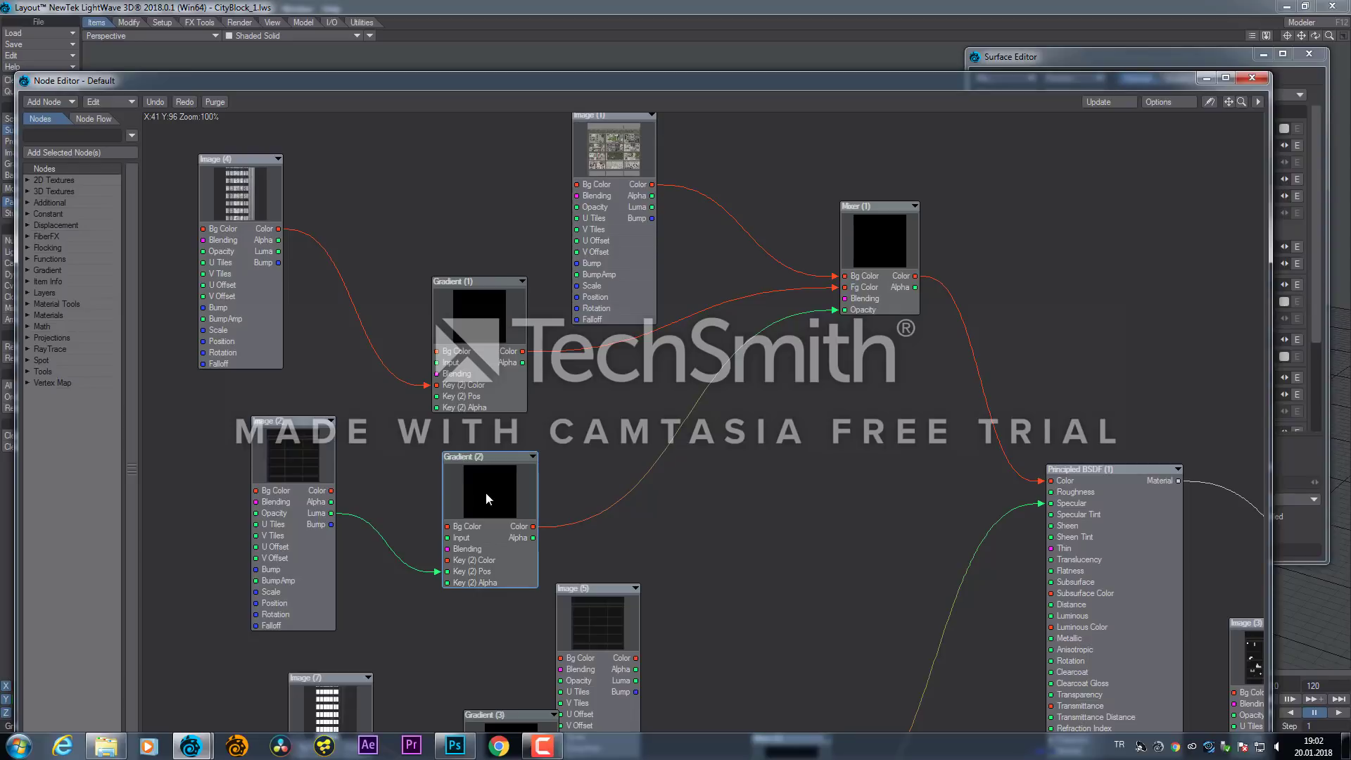
{"action": "double_click", "coordinate": [486, 493]}
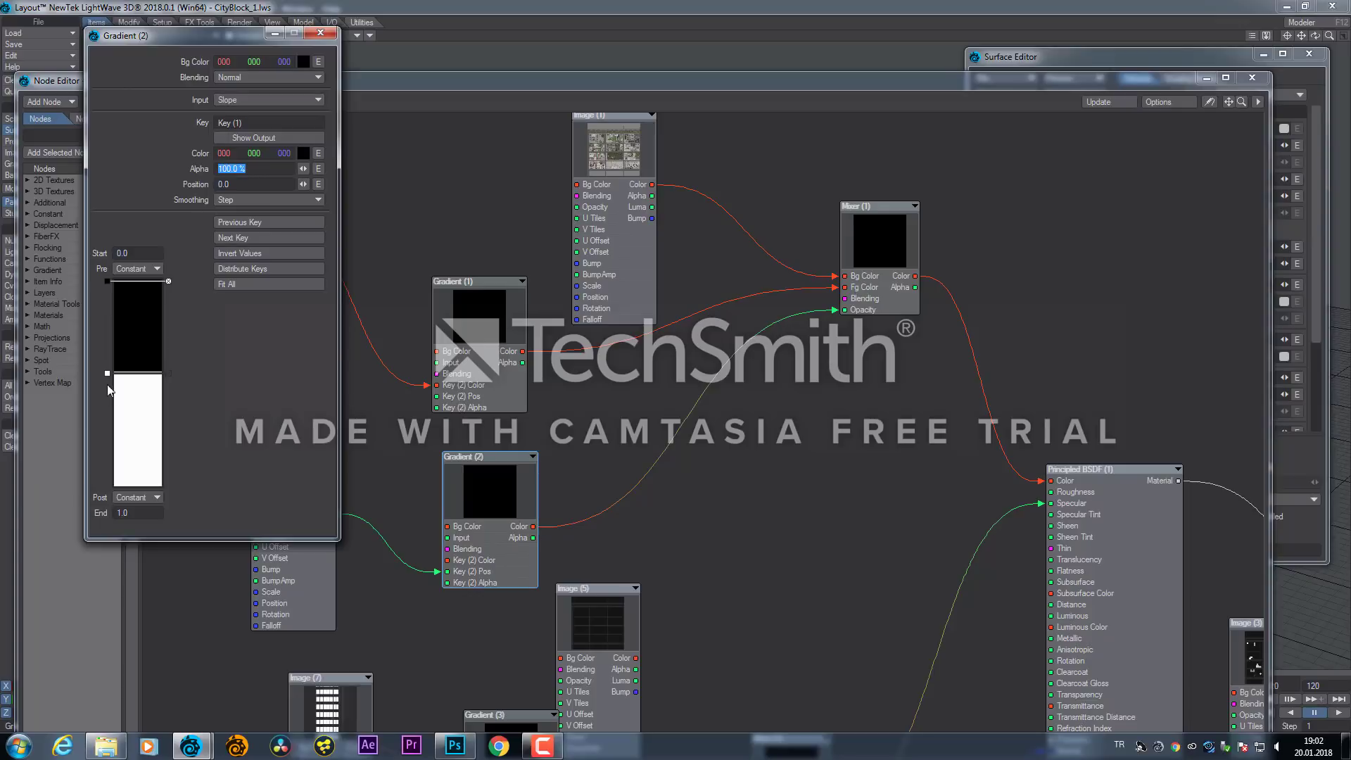
{"action": "left_click", "coordinate": [333, 35]}
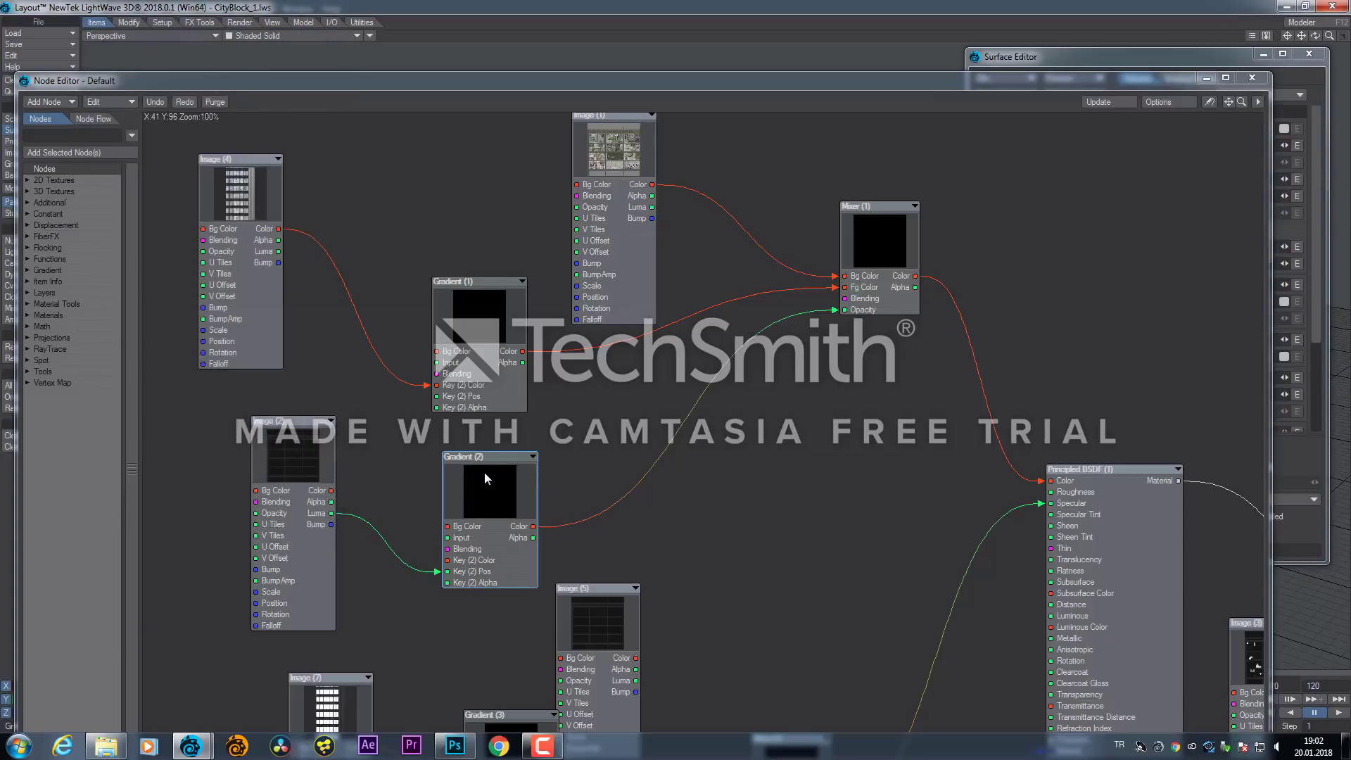
Rearrange Image (2), Gradient (2) and Mixer (1) along the colour branch, and raise Principled BSDF (1) closer to Mixer (1)
{"action": "left_click_drag", "start_coordinate": [494, 485], "coordinate": [513, 452]}
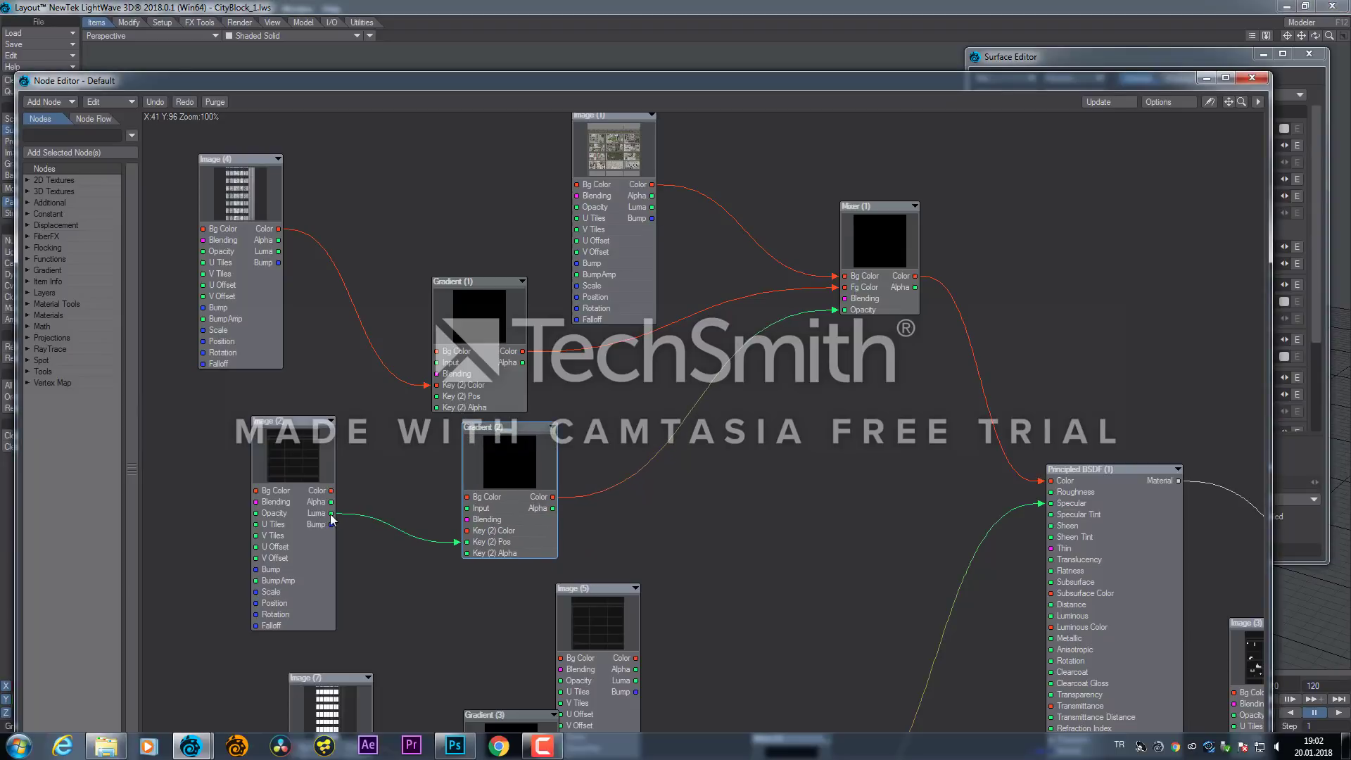
{"action": "left_click_drag", "start_coordinate": [297, 474], "coordinate": [259, 472]}
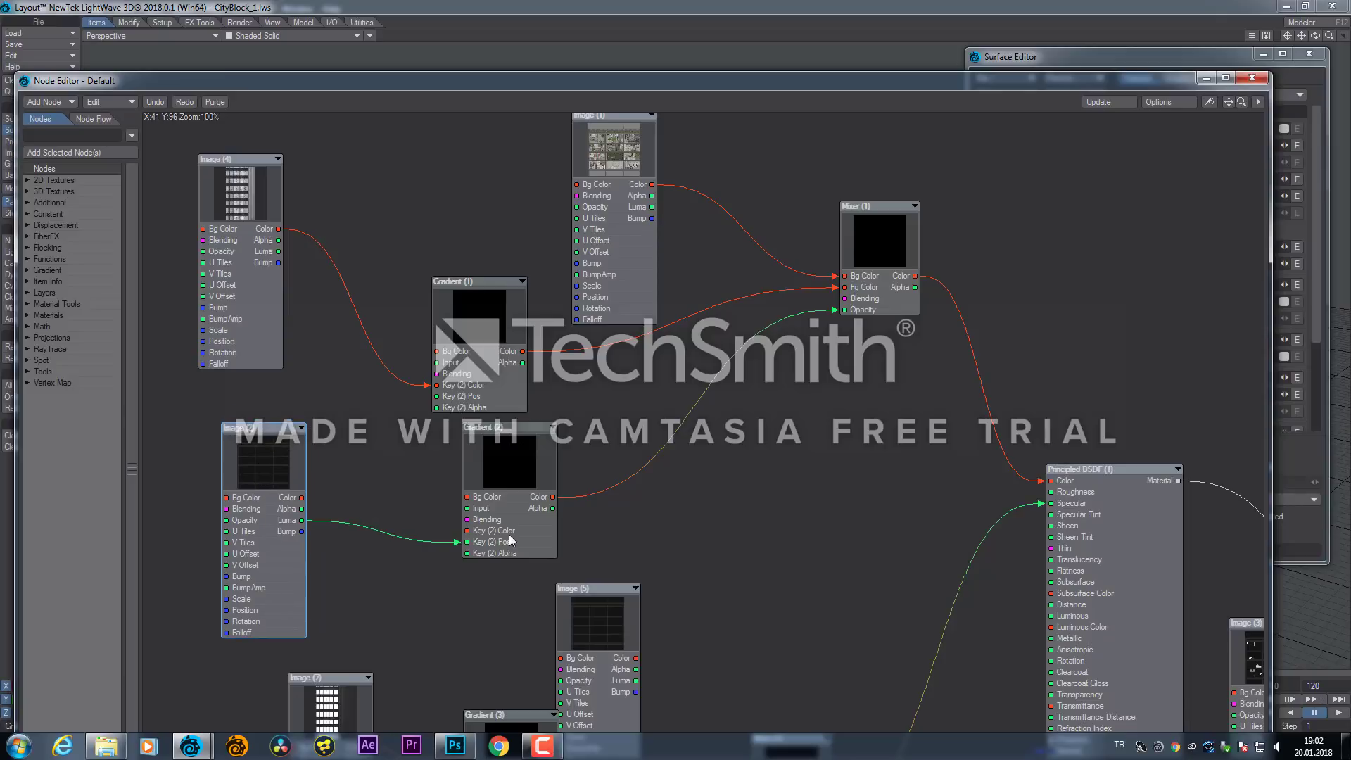
{"action": "left_click_drag", "start_coordinate": [509, 540], "coordinate": [460, 570]}
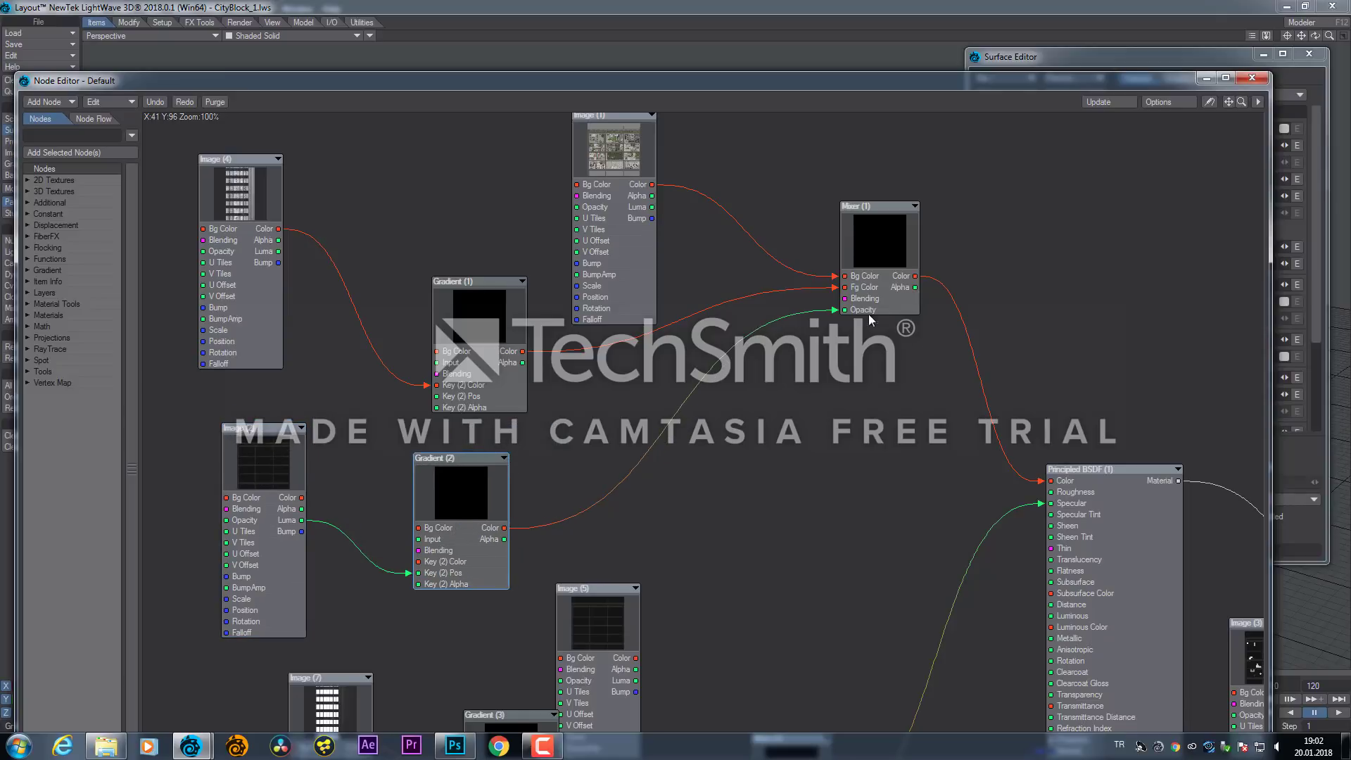
{"action": "left_click_drag", "start_coordinate": [885, 235], "coordinate": [865, 223]}
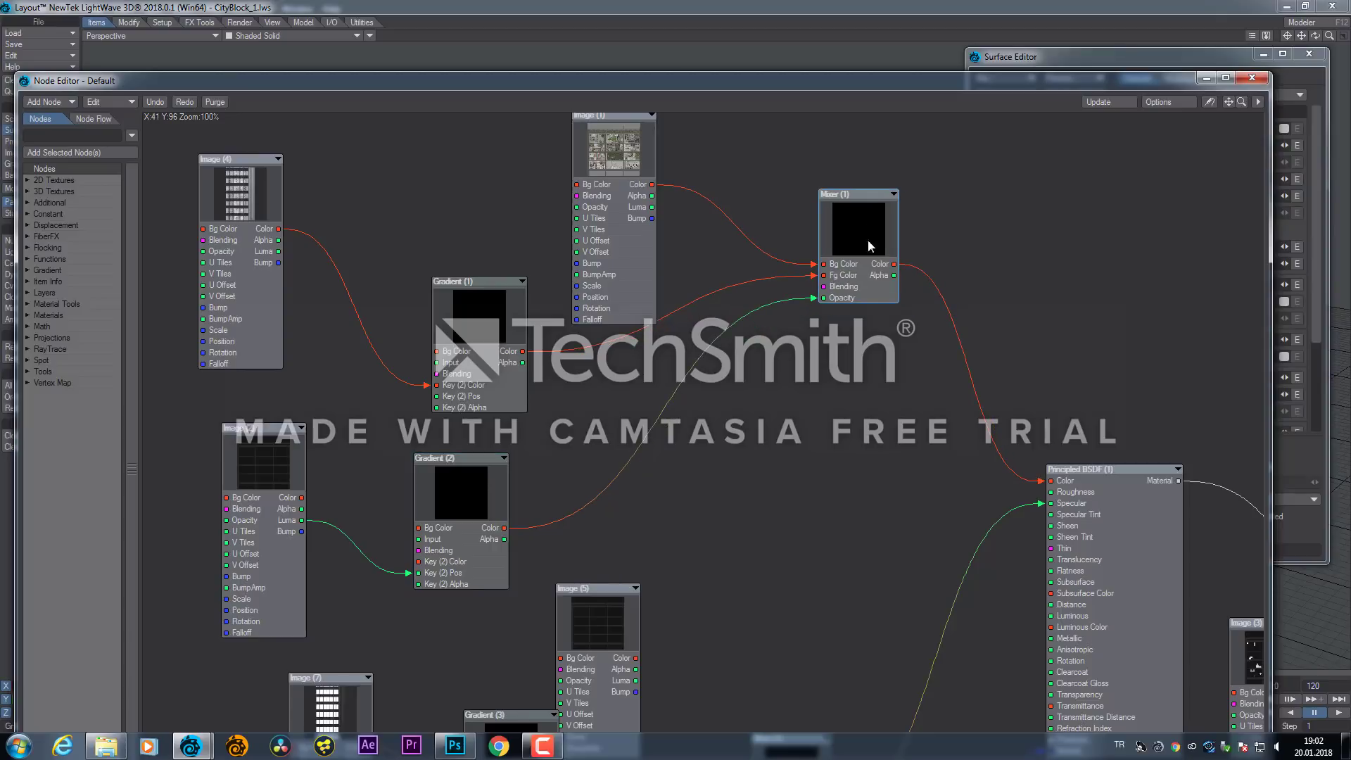
{"action": "left_click_drag", "start_coordinate": [1076, 469], "coordinate": [1053, 340]}
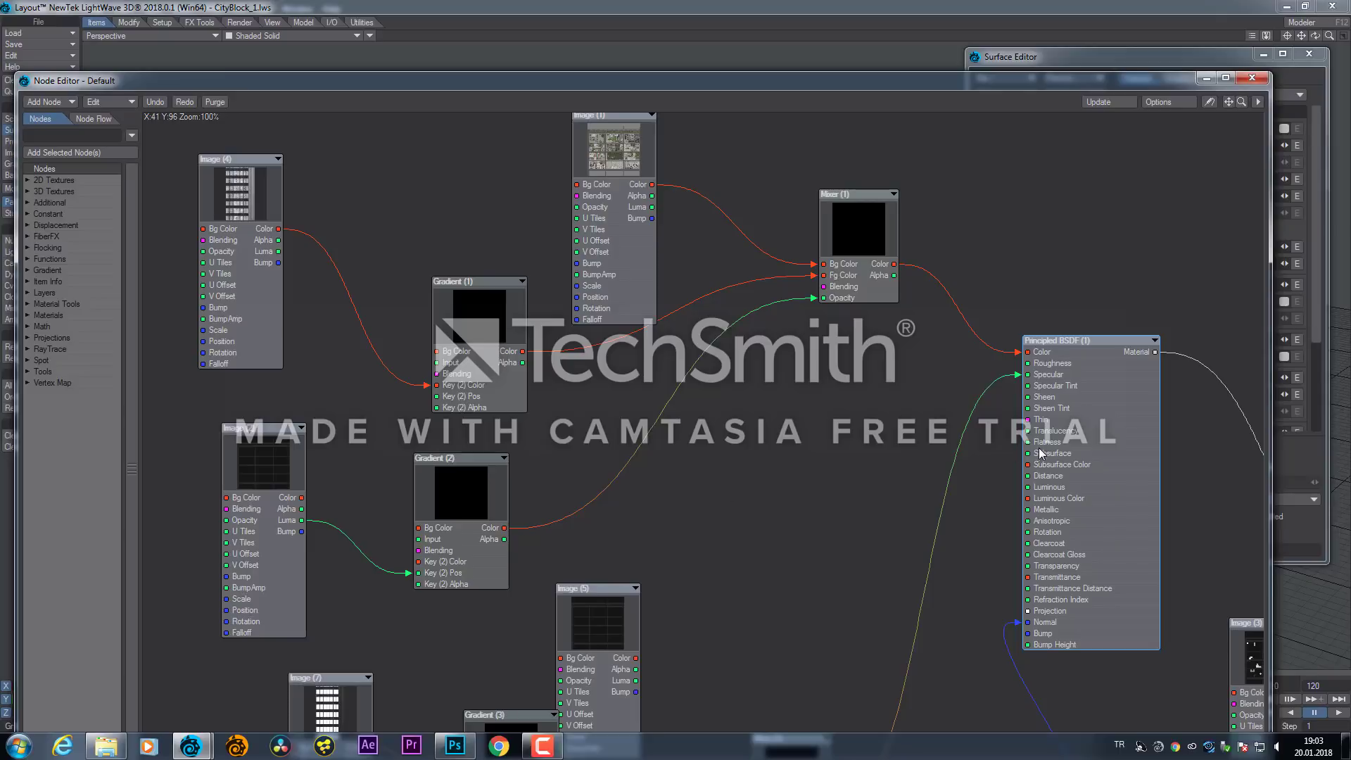
Space the Image (2) and Gradient (2) nodes further apart in an overview of the whole node graph
{"action": "left_click_drag", "start_coordinate": [1244, 104], "coordinate": [1201, 37]}
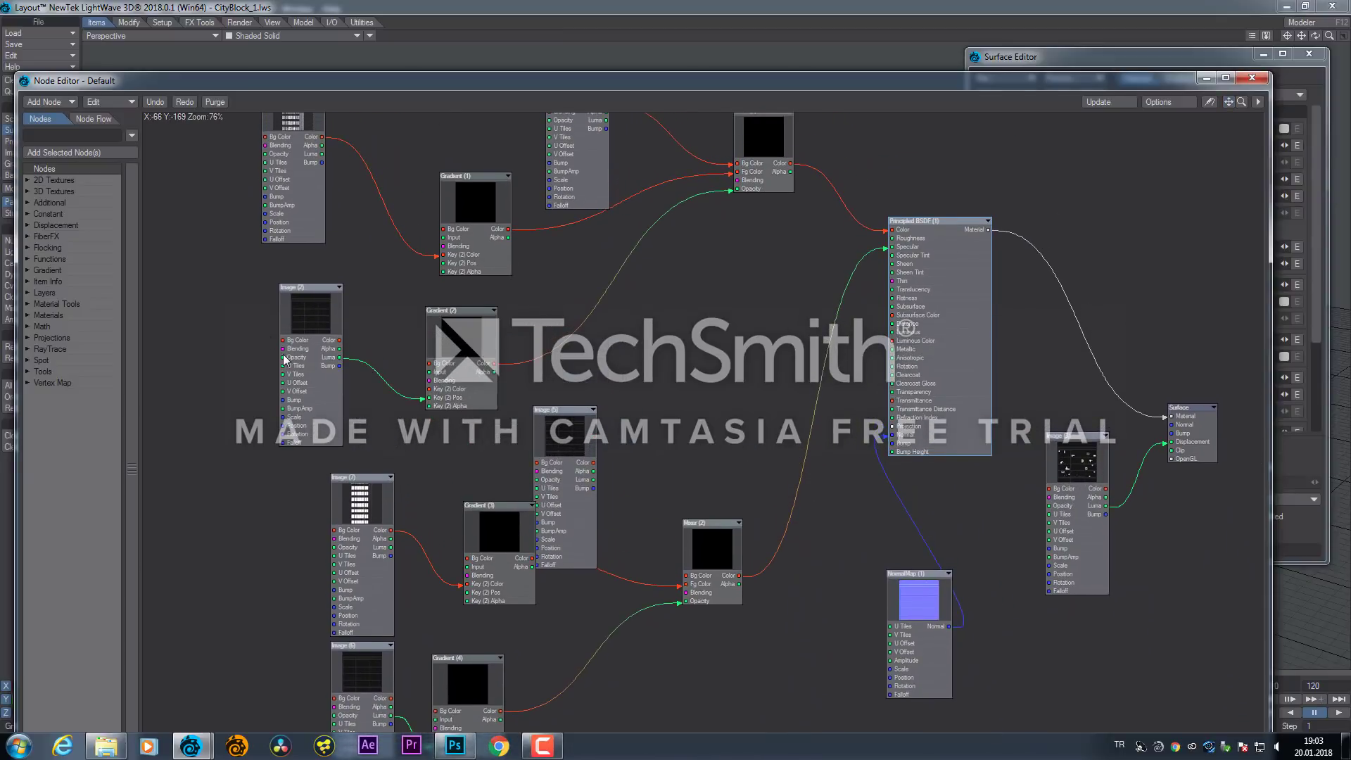
{"action": "left_click_drag", "start_coordinate": [312, 351], "coordinate": [291, 315]}
{"action": "left_click_drag", "start_coordinate": [433, 310], "coordinate": [428, 356]}
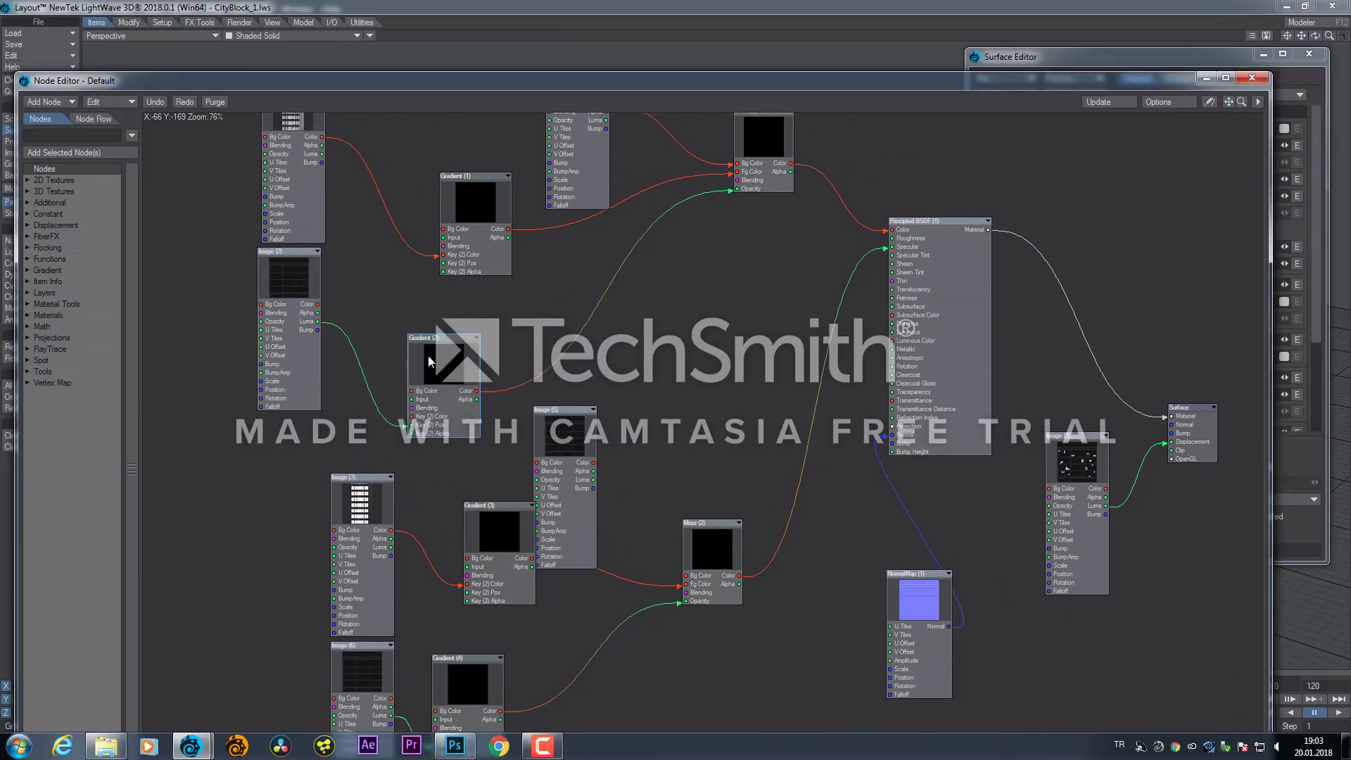
{"action": "left_click_drag", "start_coordinate": [271, 288], "coordinate": [271, 332]}
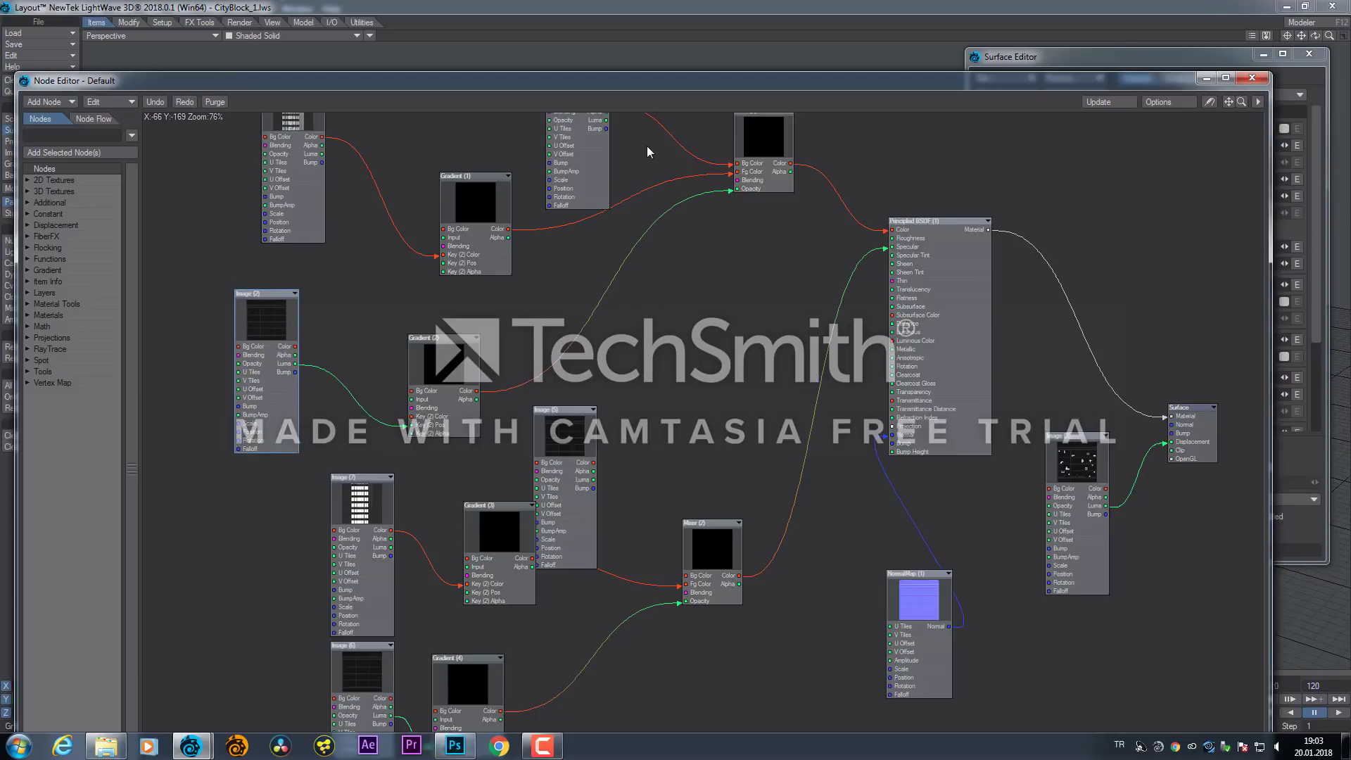
Delete the unconnected Image (5) node, and spread out Image (7), Gradient (3) and Mixer (2) in the specular branch
{"action": "left_click_drag", "start_coordinate": [369, 501], "coordinate": [336, 503]}
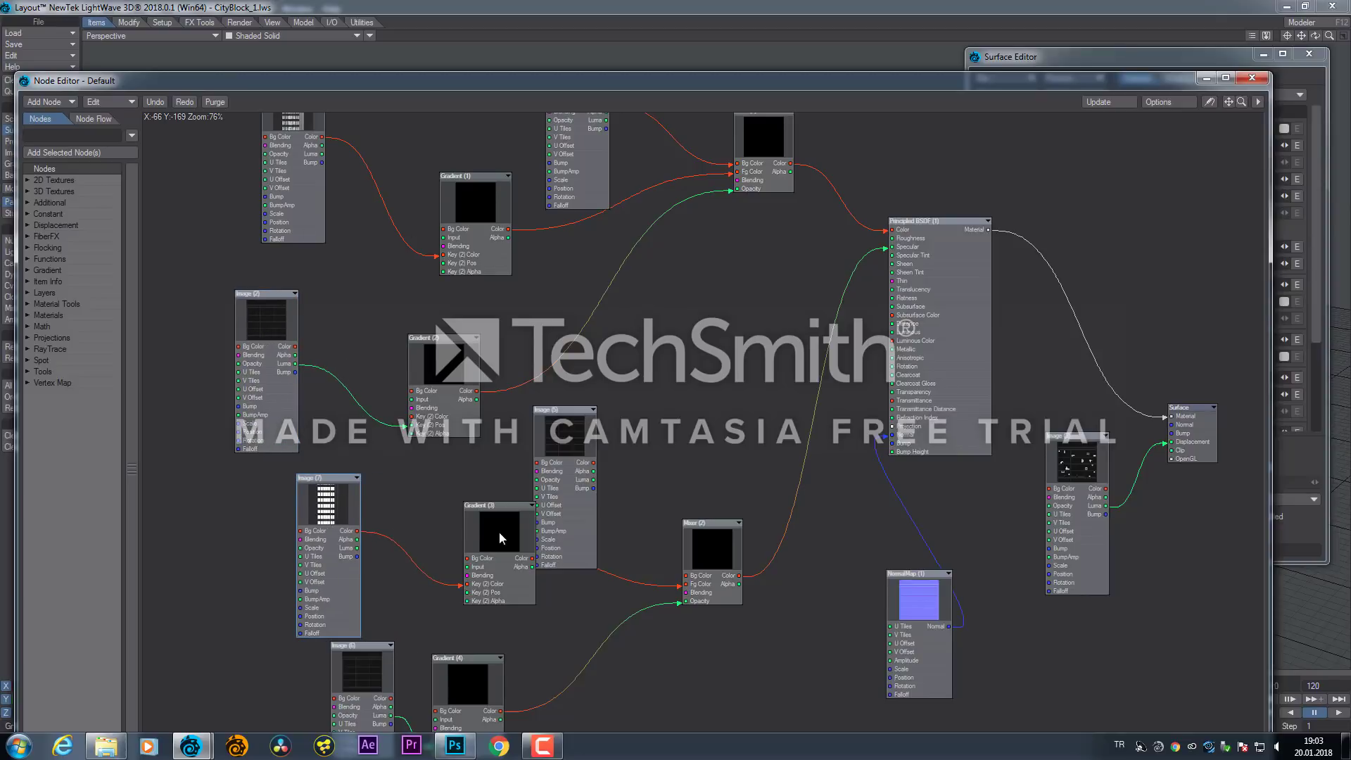
{"action": "left_click_drag", "start_coordinate": [500, 532], "coordinate": [443, 534]}
{"action": "left_click_drag", "start_coordinate": [563, 458], "coordinate": [606, 419]}
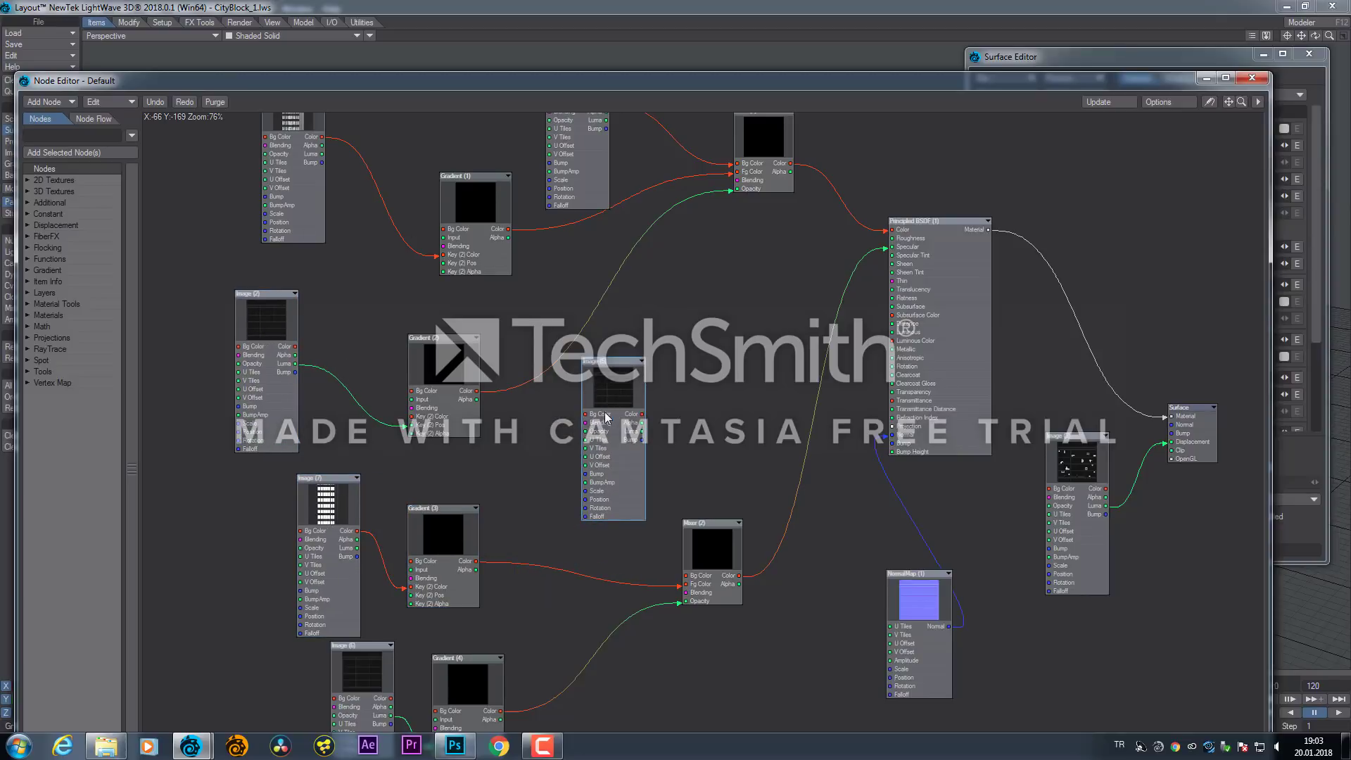
{"action": "key", "text": "Delete"}
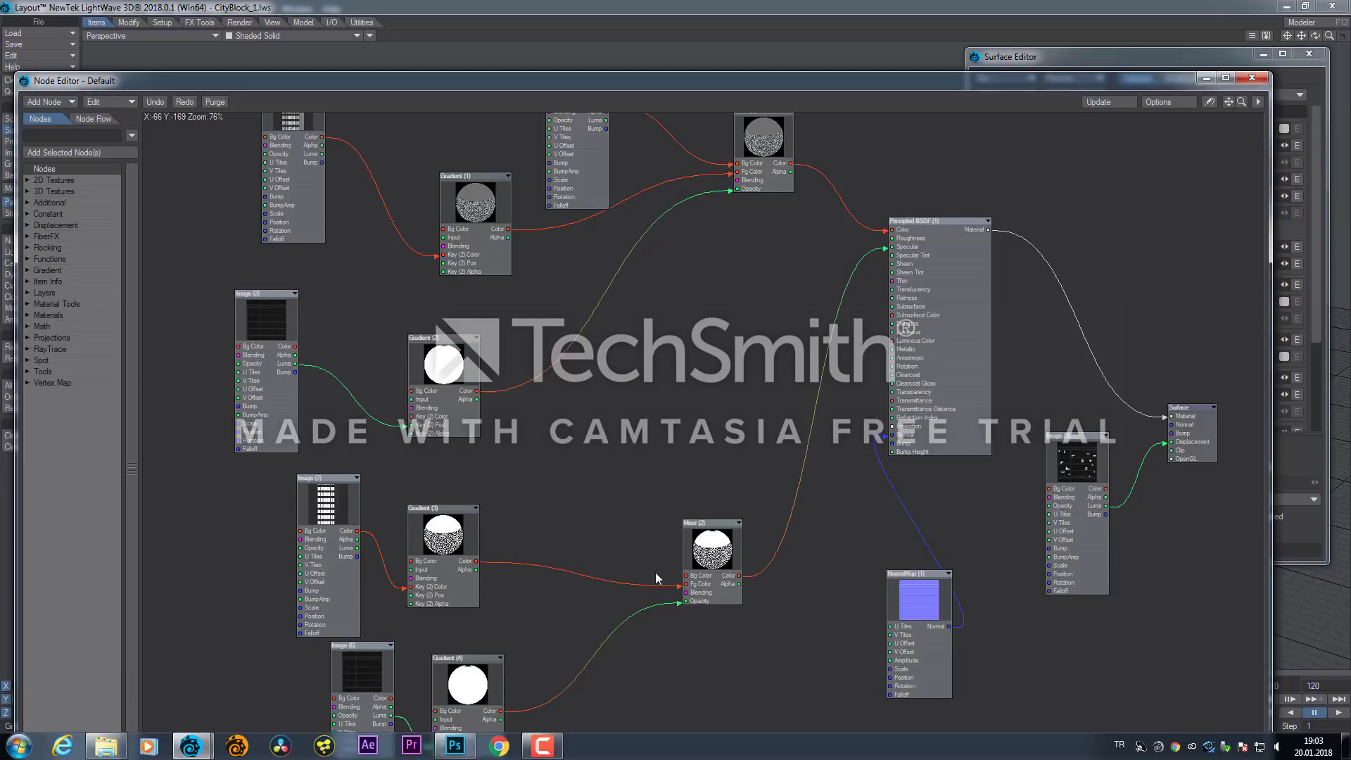
{"action": "left_click_drag", "start_coordinate": [690, 535], "coordinate": [656, 512]}
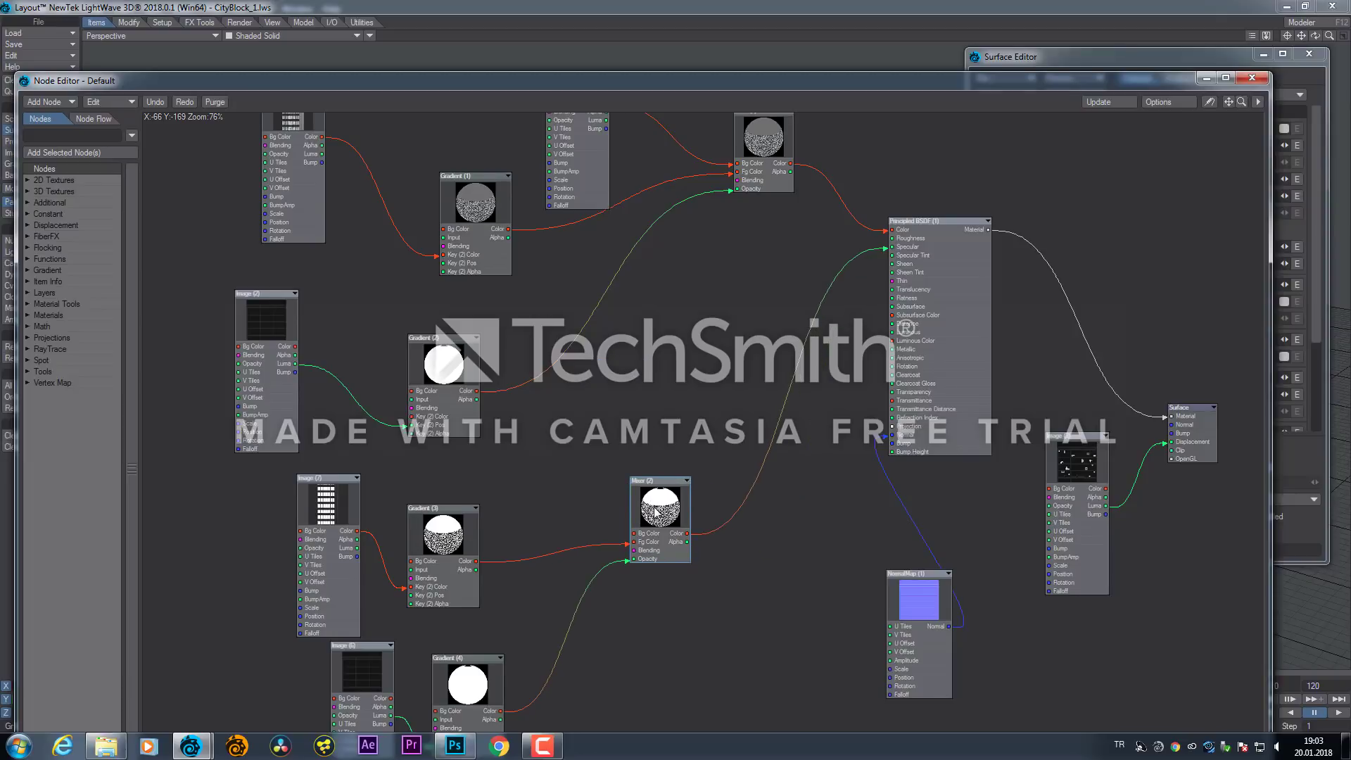
Inspect the Image (7) building texture's mapping settings, and raise the Mixer (2) and Gradient (3) nodes
{"action": "double_click", "coordinate": [325, 522]}
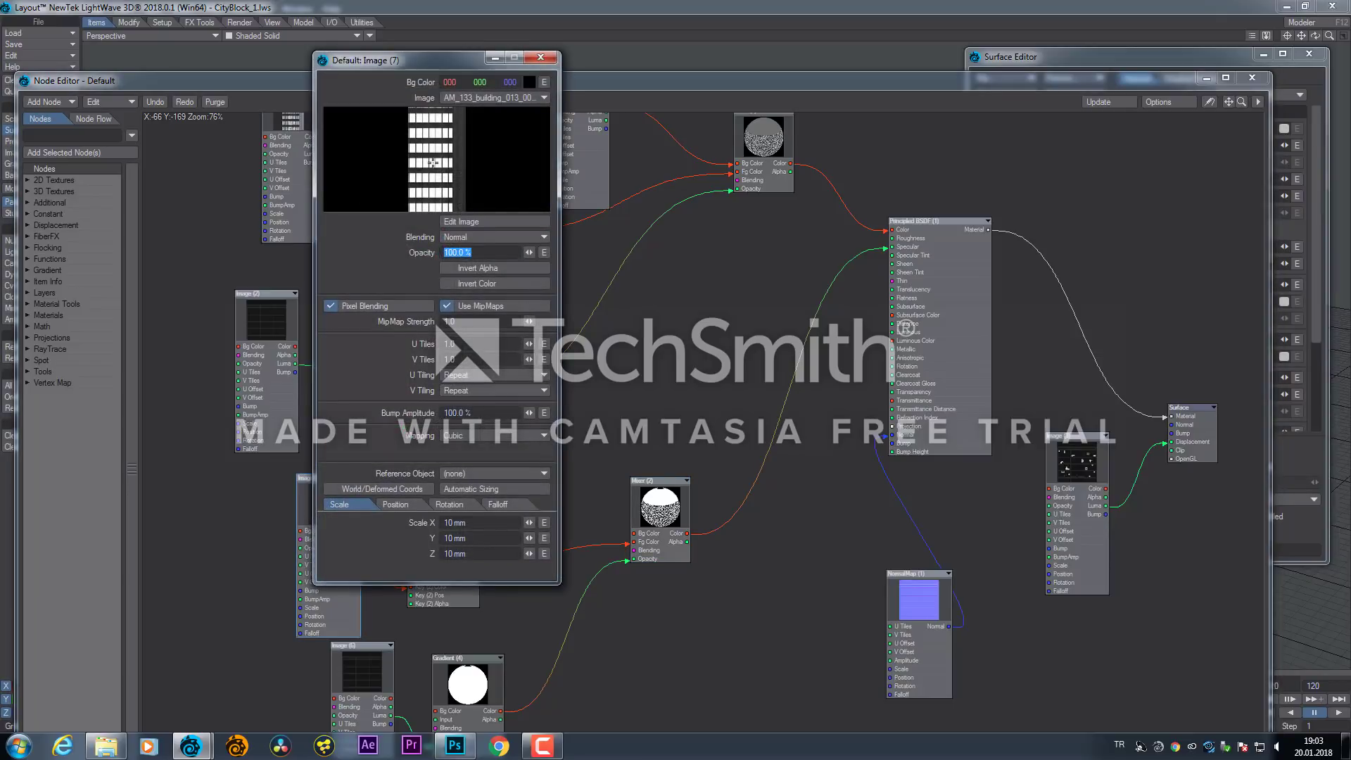
{"action": "left_click", "coordinate": [541, 57]}
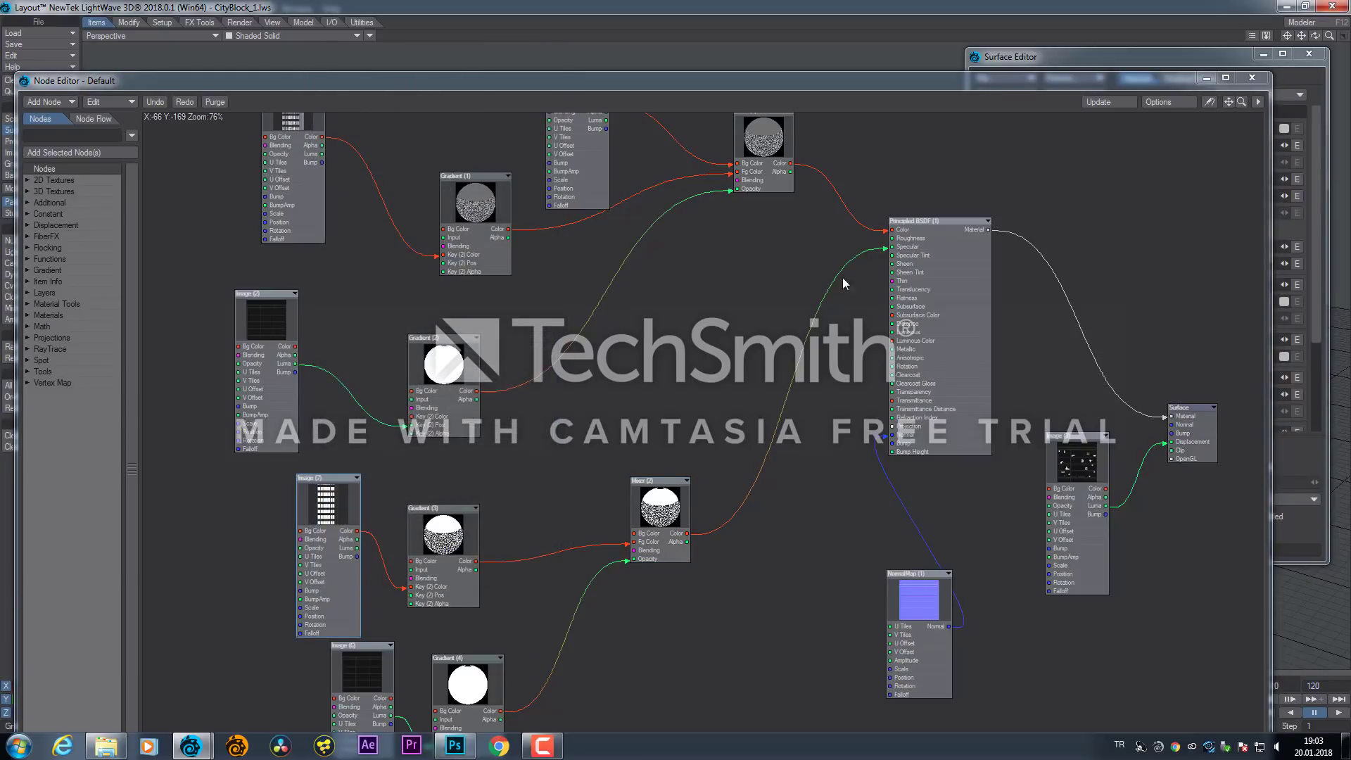
{"action": "left_click_drag", "start_coordinate": [664, 515], "coordinate": [680, 473]}
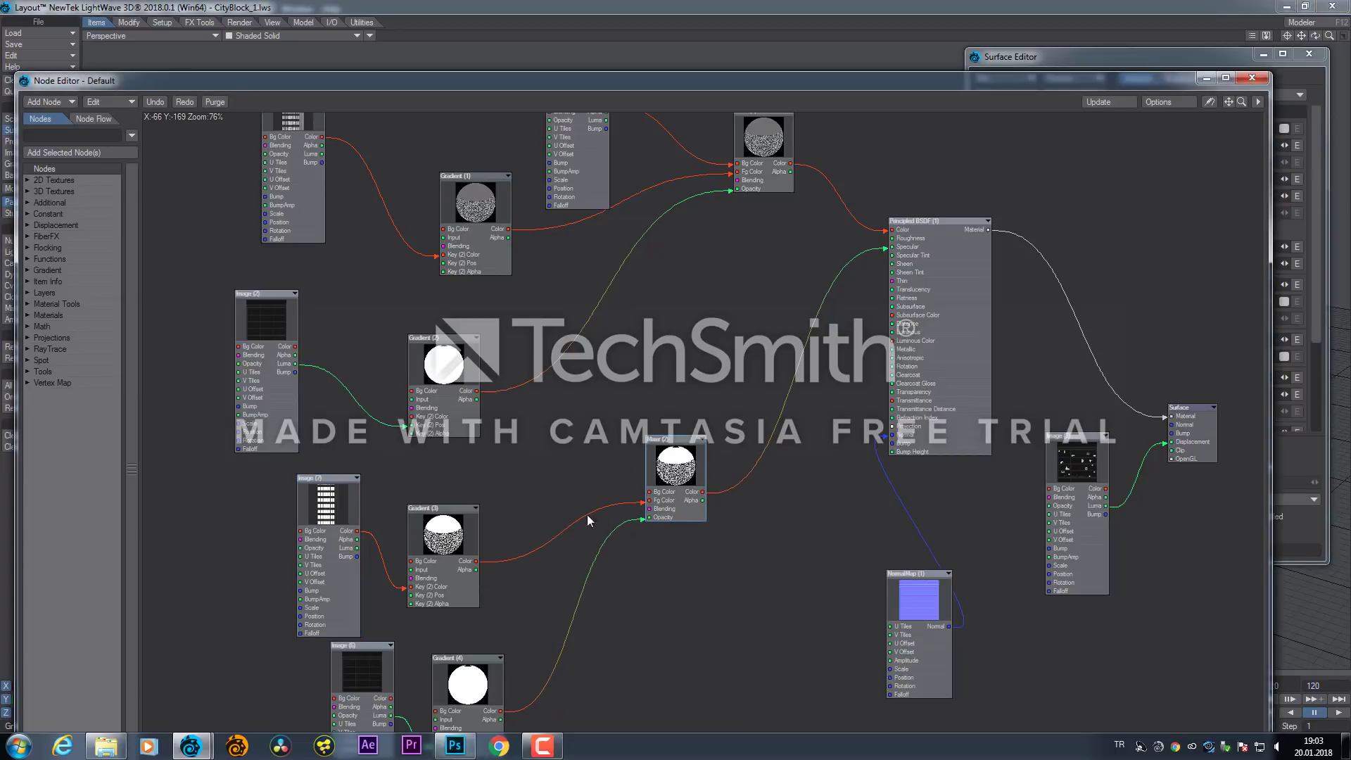
{"action": "left_click_drag", "start_coordinate": [473, 524], "coordinate": [478, 493]}
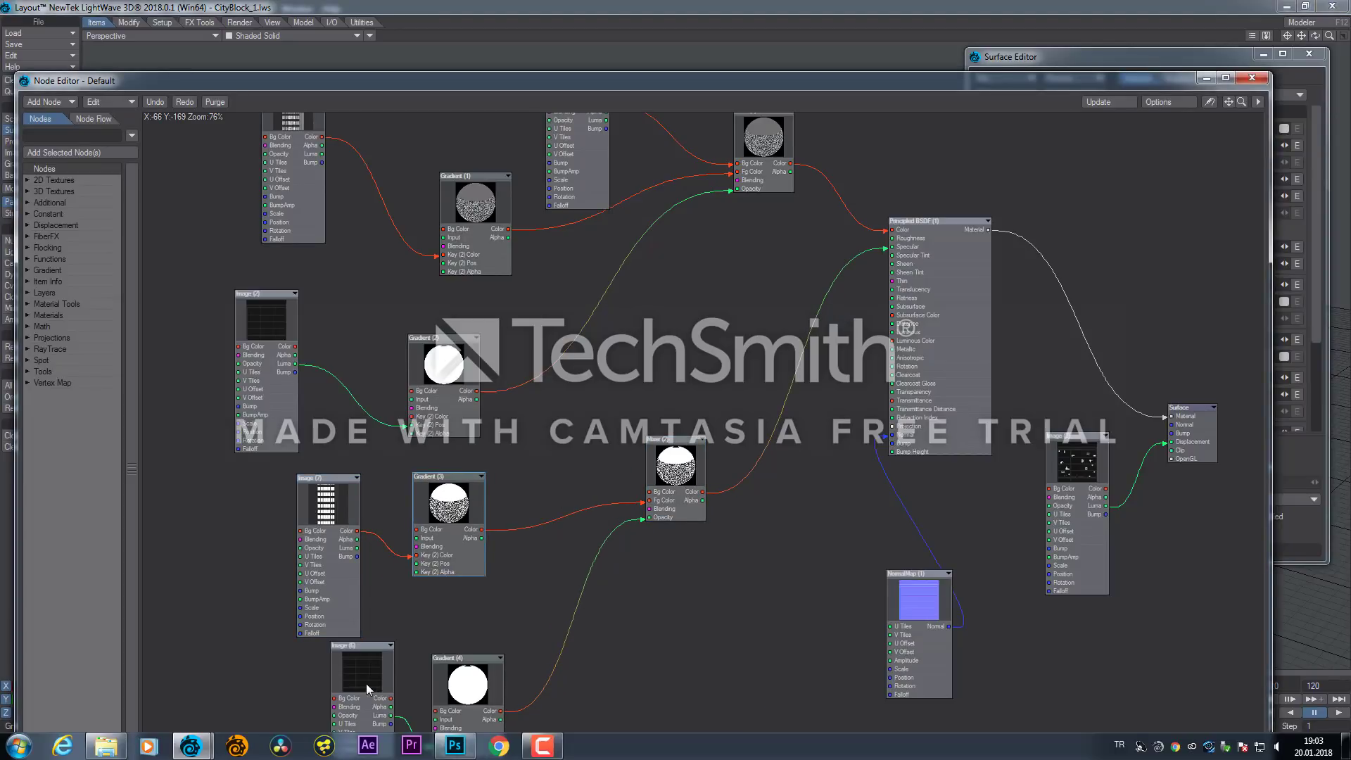
Reposition Image (6) and Gradient (4) below the Image (7) branch, and open the Image (6) node's settings
{"action": "left_click_drag", "start_coordinate": [366, 683], "coordinate": [242, 602]}
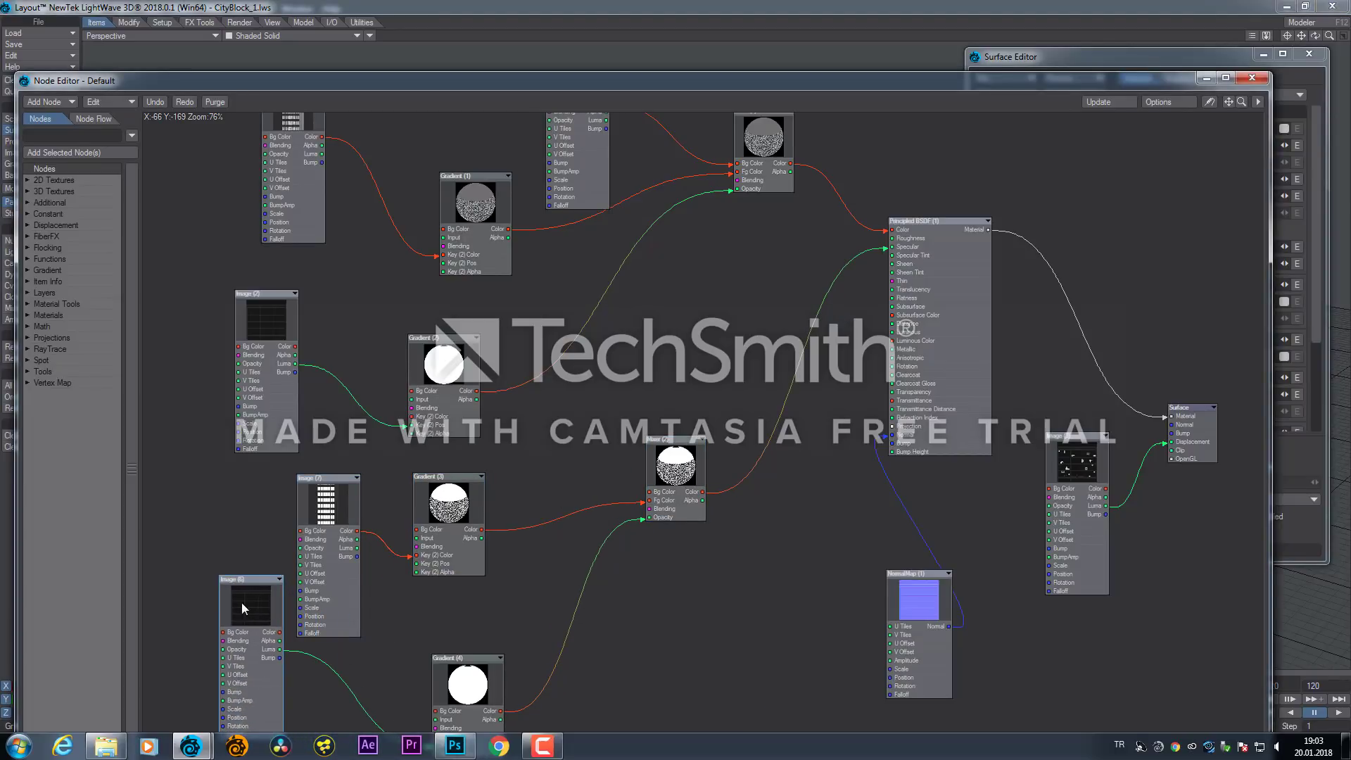
{"action": "left_click_drag", "start_coordinate": [465, 667], "coordinate": [462, 631]}
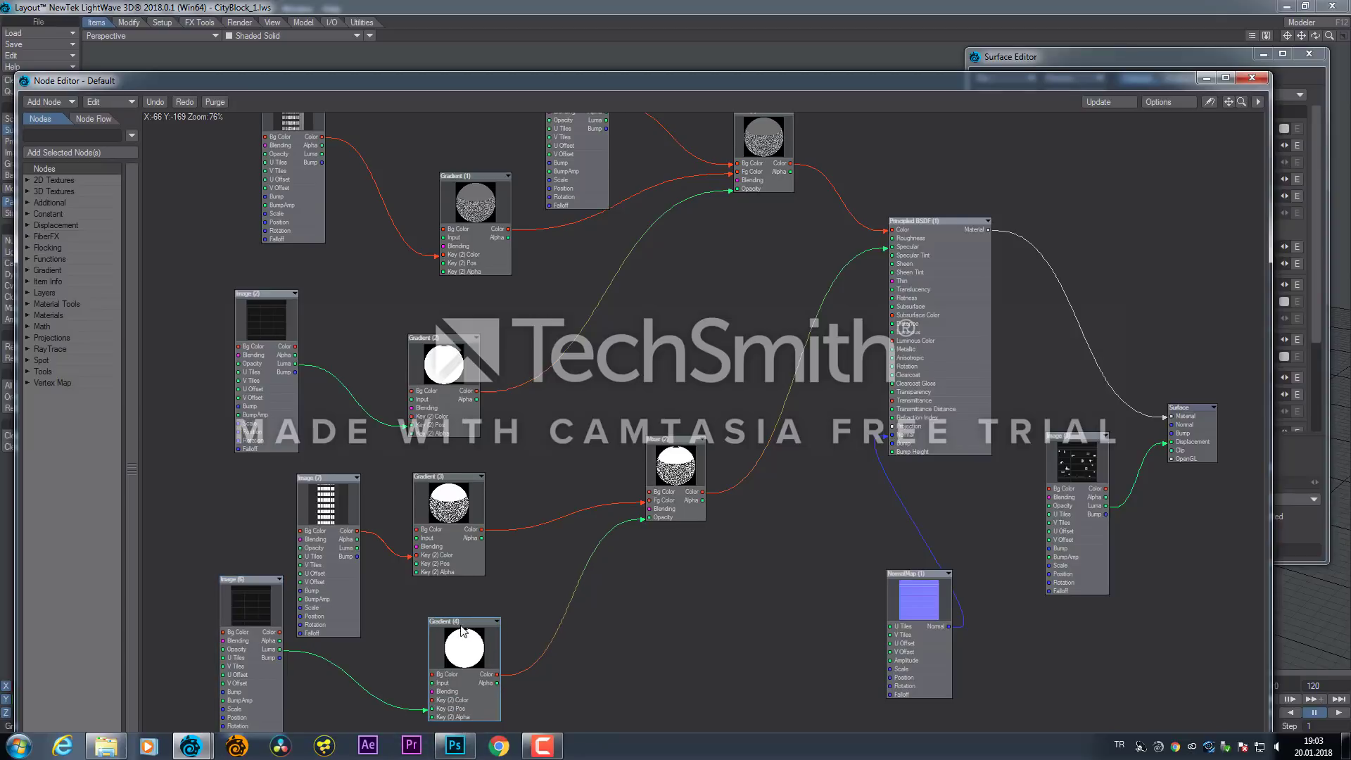
{"action": "double_click", "coordinate": [252, 609]}
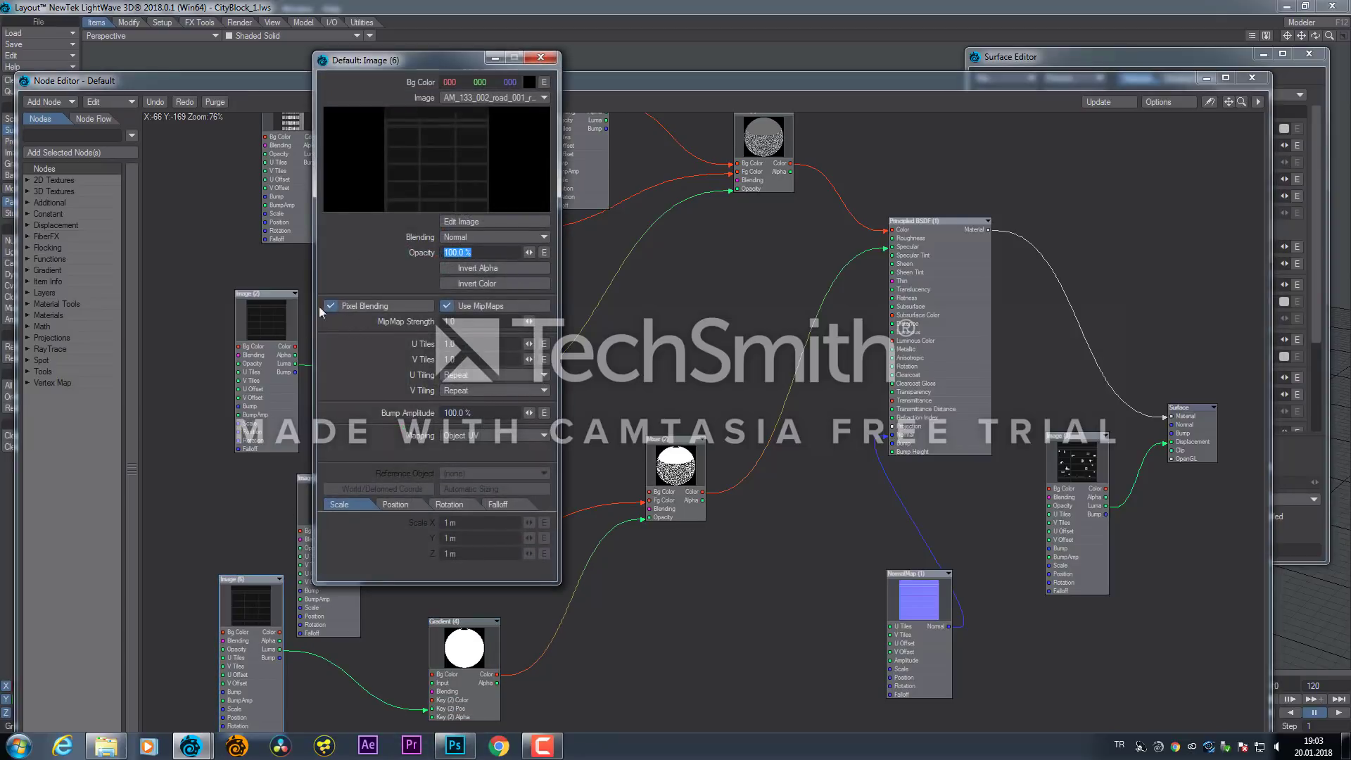
Line up the Image (6) and Gradient (4) nodes beneath the Image (7) and Gradient (3) nodes
{"action": "left_click", "coordinate": [541, 57]}
{"action": "left_click_drag", "start_coordinate": [264, 630], "coordinate": [276, 677]}
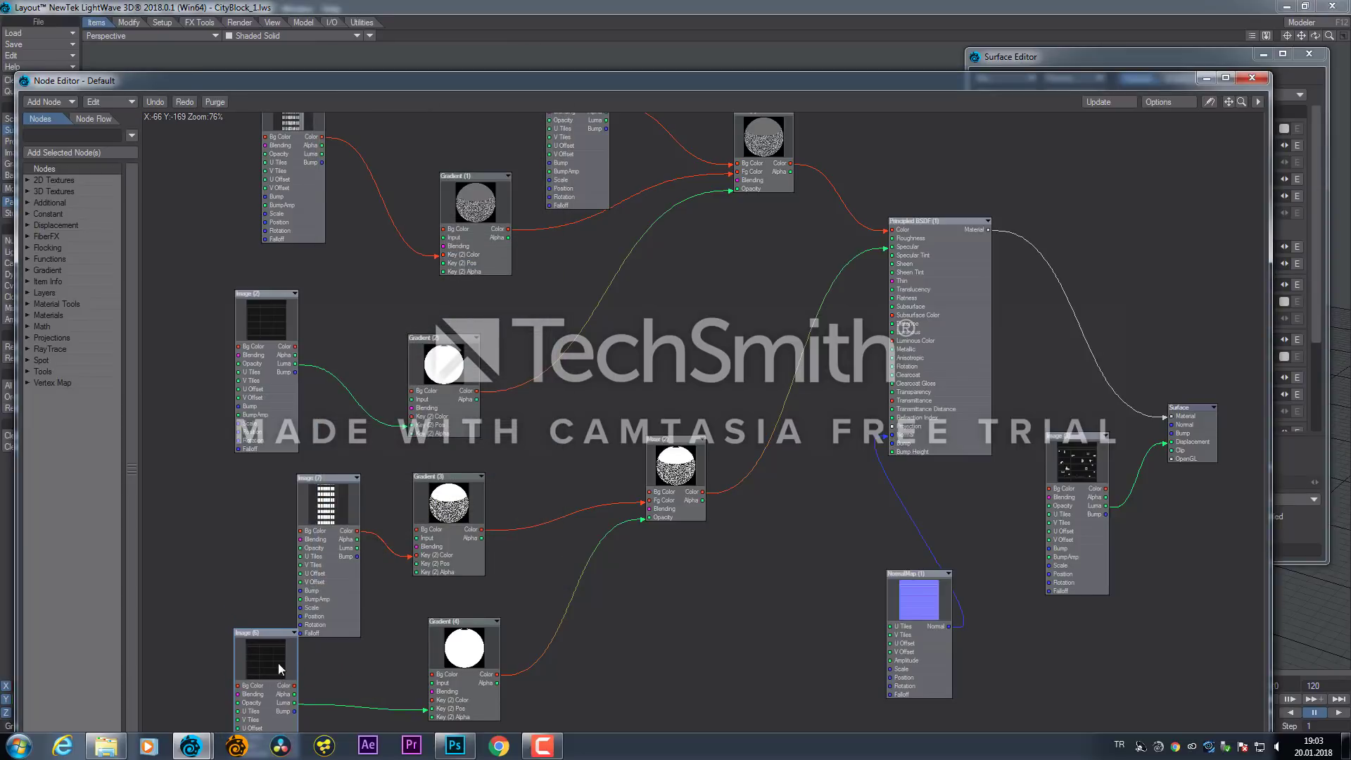
{"action": "left_click_drag", "start_coordinate": [461, 650], "coordinate": [441, 626]}
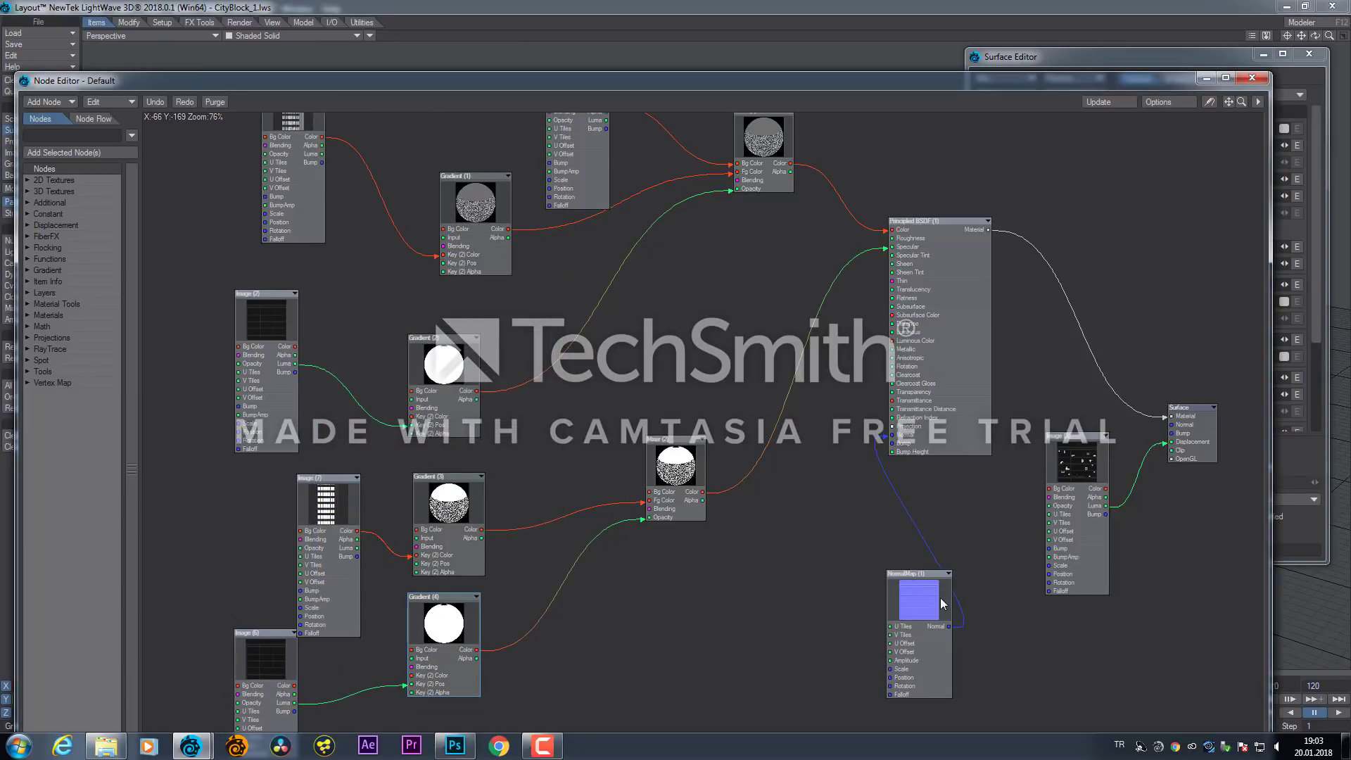
Move the NormalMap (1) node closer to the specular branch, check its settings, and reposition the Principled BSDF (1) node
{"action": "left_click_drag", "start_coordinate": [943, 603], "coordinate": [778, 582]}
{"action": "double_click", "coordinate": [777, 583]}
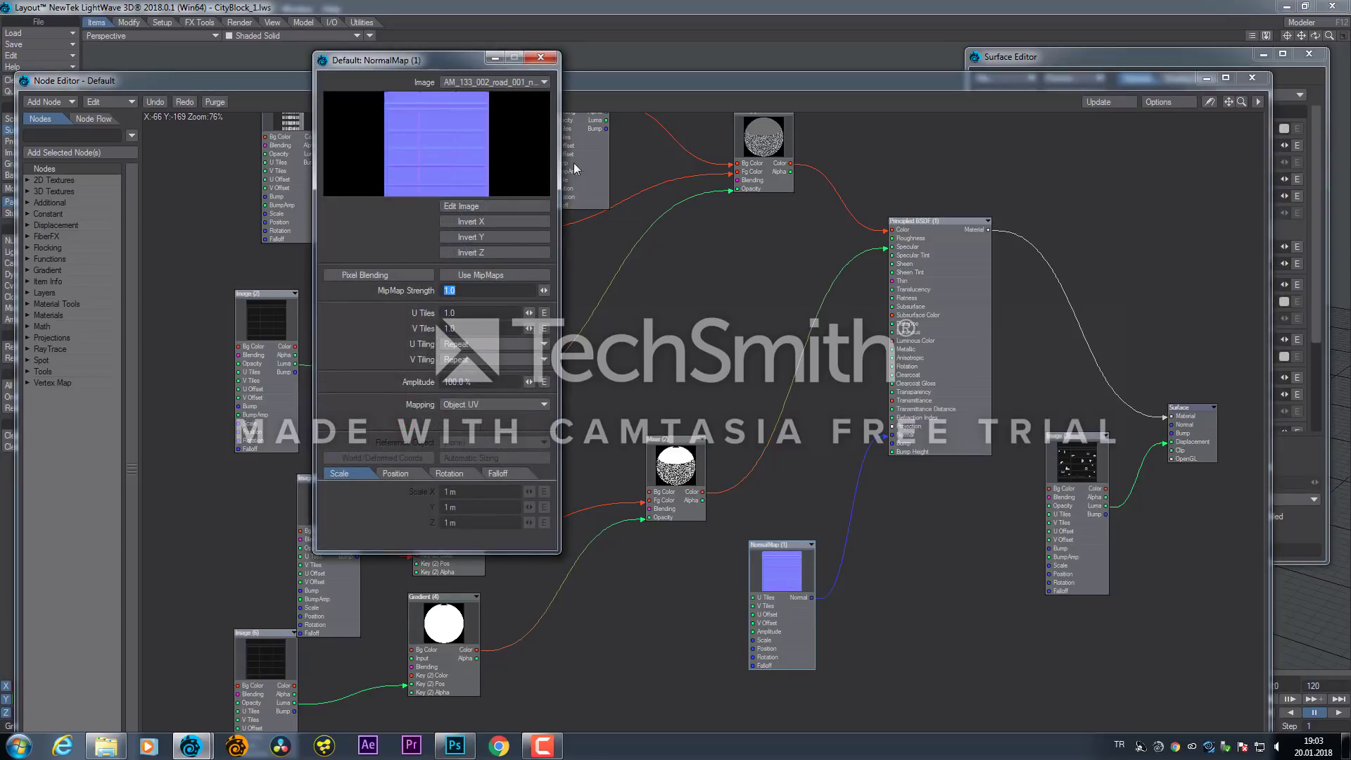
{"action": "left_click", "coordinate": [539, 60]}
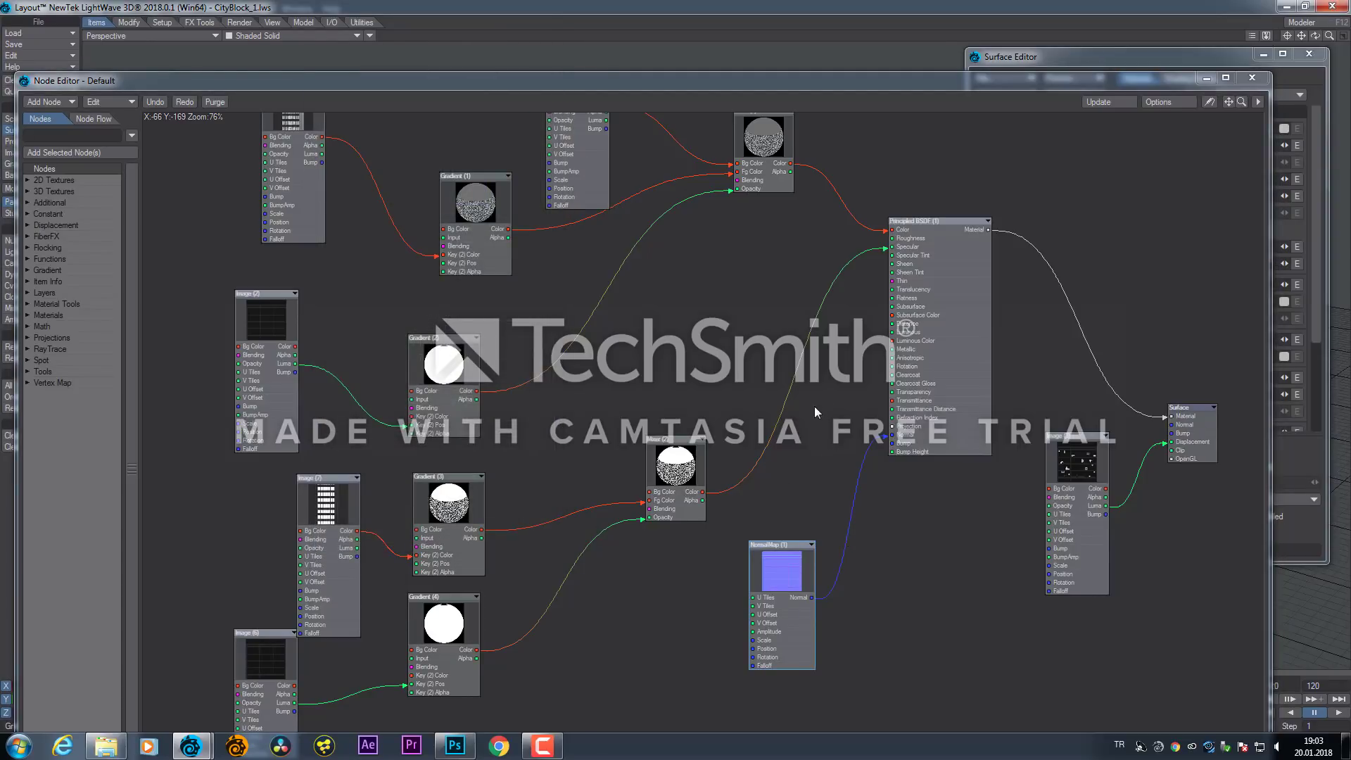
{"action": "left_click_drag", "start_coordinate": [920, 230], "coordinate": [915, 206]}
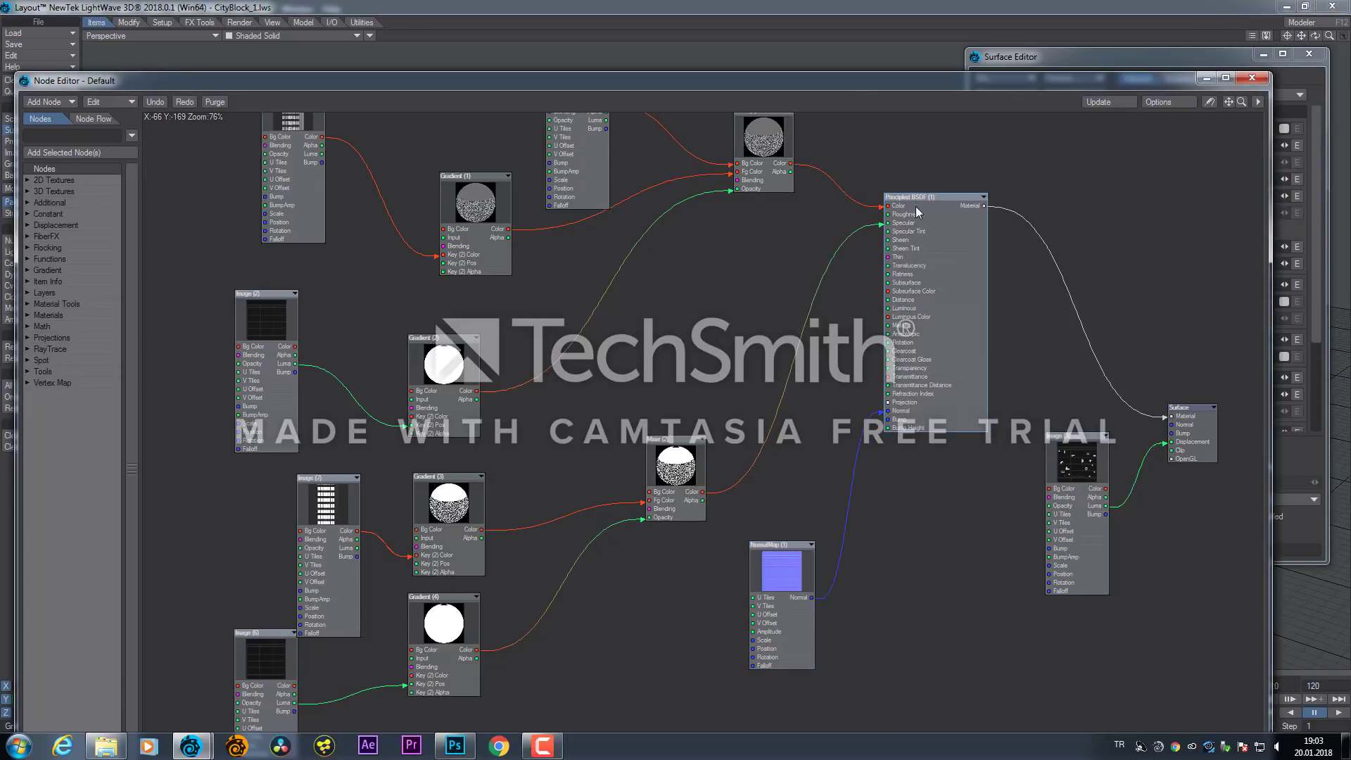
{"action": "left_click_drag", "start_coordinate": [920, 268], "coordinate": [936, 284]}
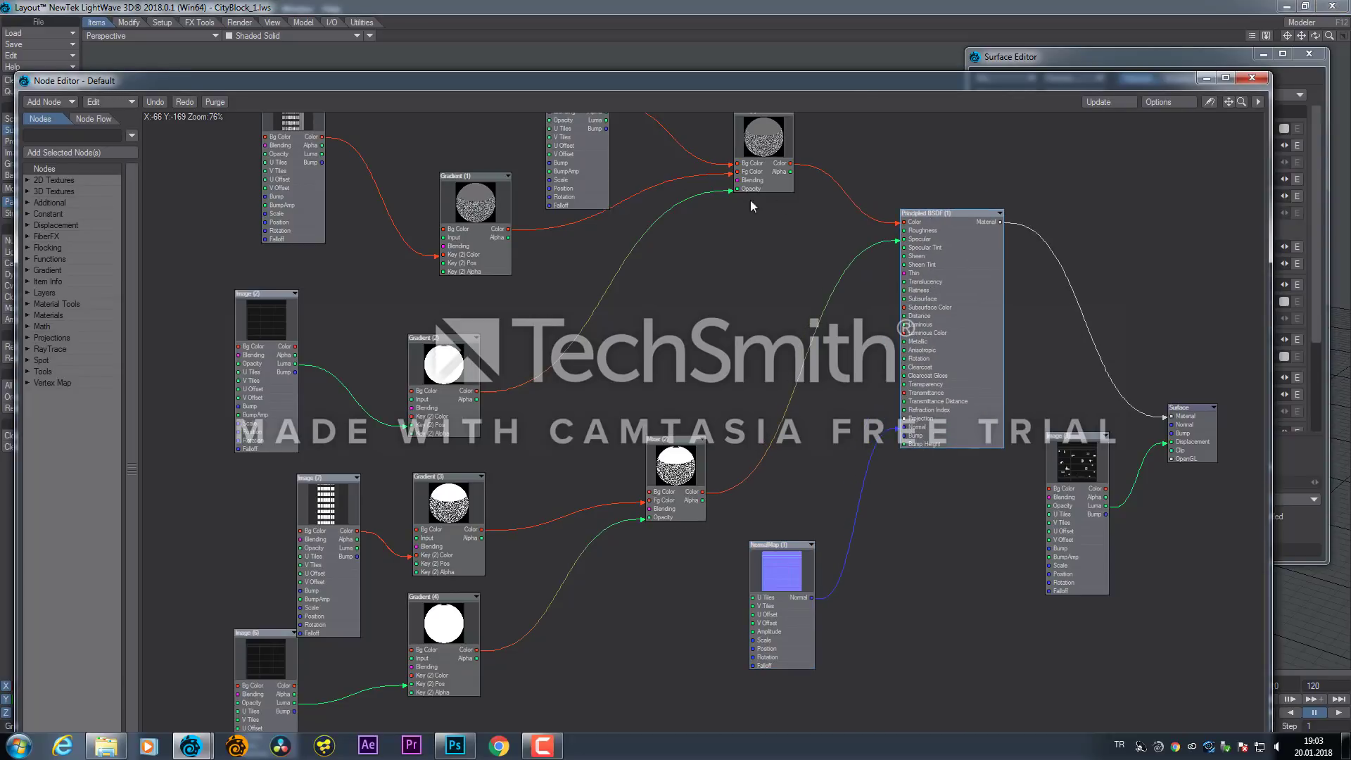
Close the CityBlock_1 node graph, switch to the unsaved Layout scene, and close its Node Editor to view the whole plane
{"action": "left_click", "coordinate": [1252, 80]}
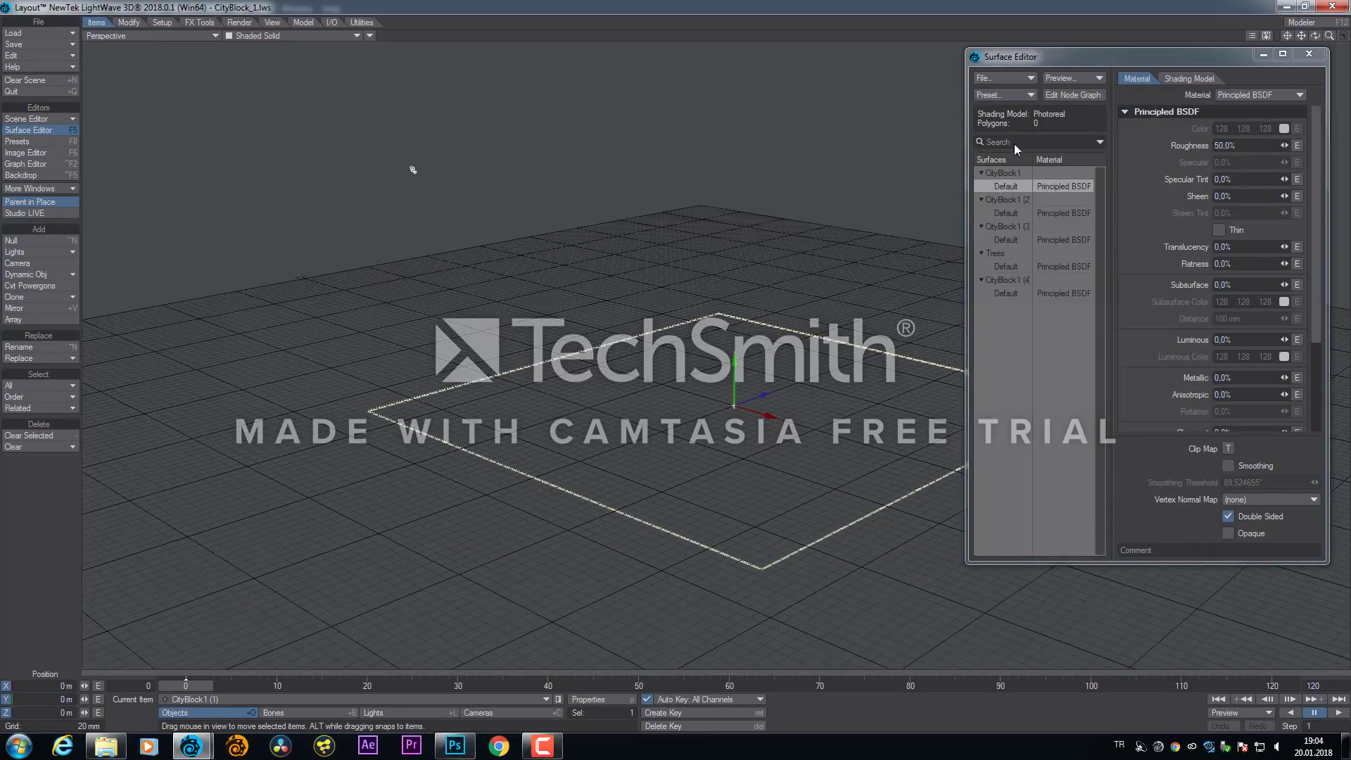
{"action": "left_click_drag", "start_coordinate": [1055, 61], "coordinate": [1071, 60]}
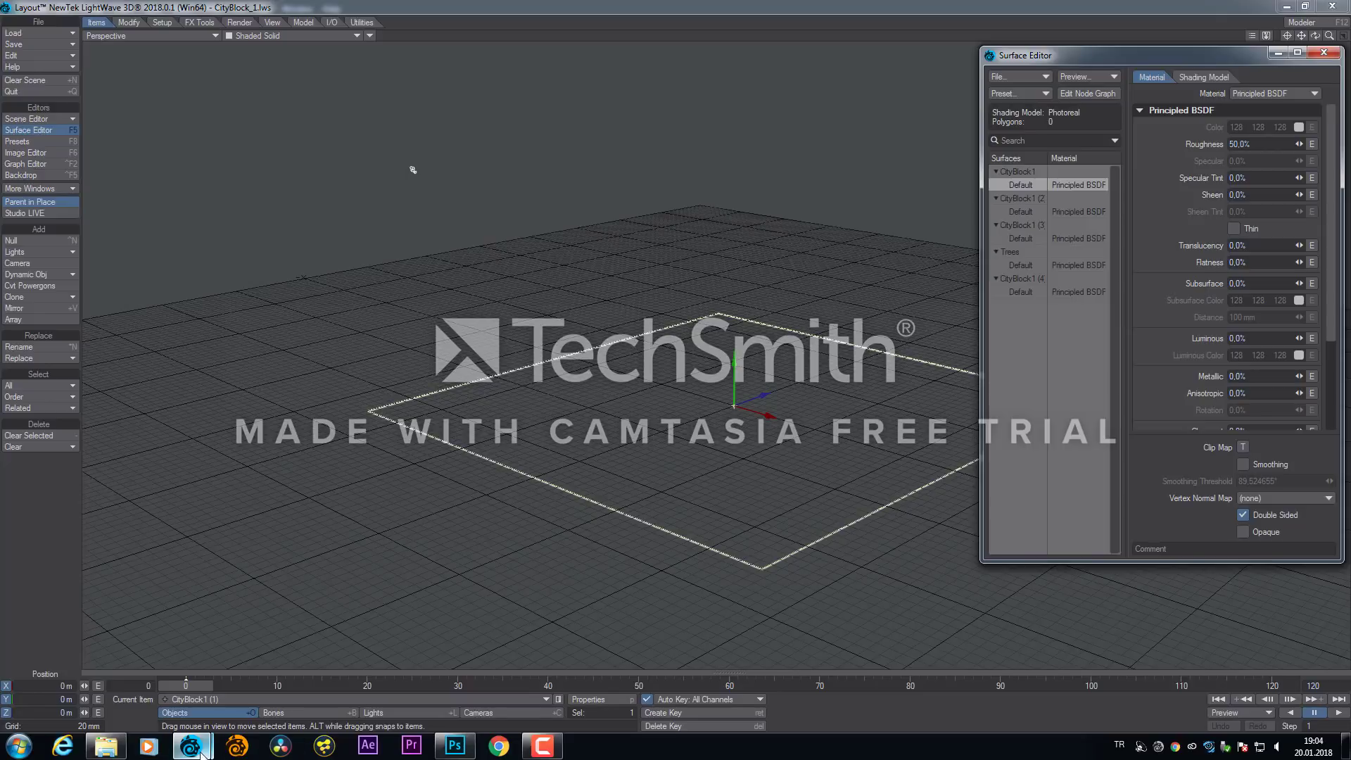
{"action": "mouse_move", "coordinate": [202, 753]}
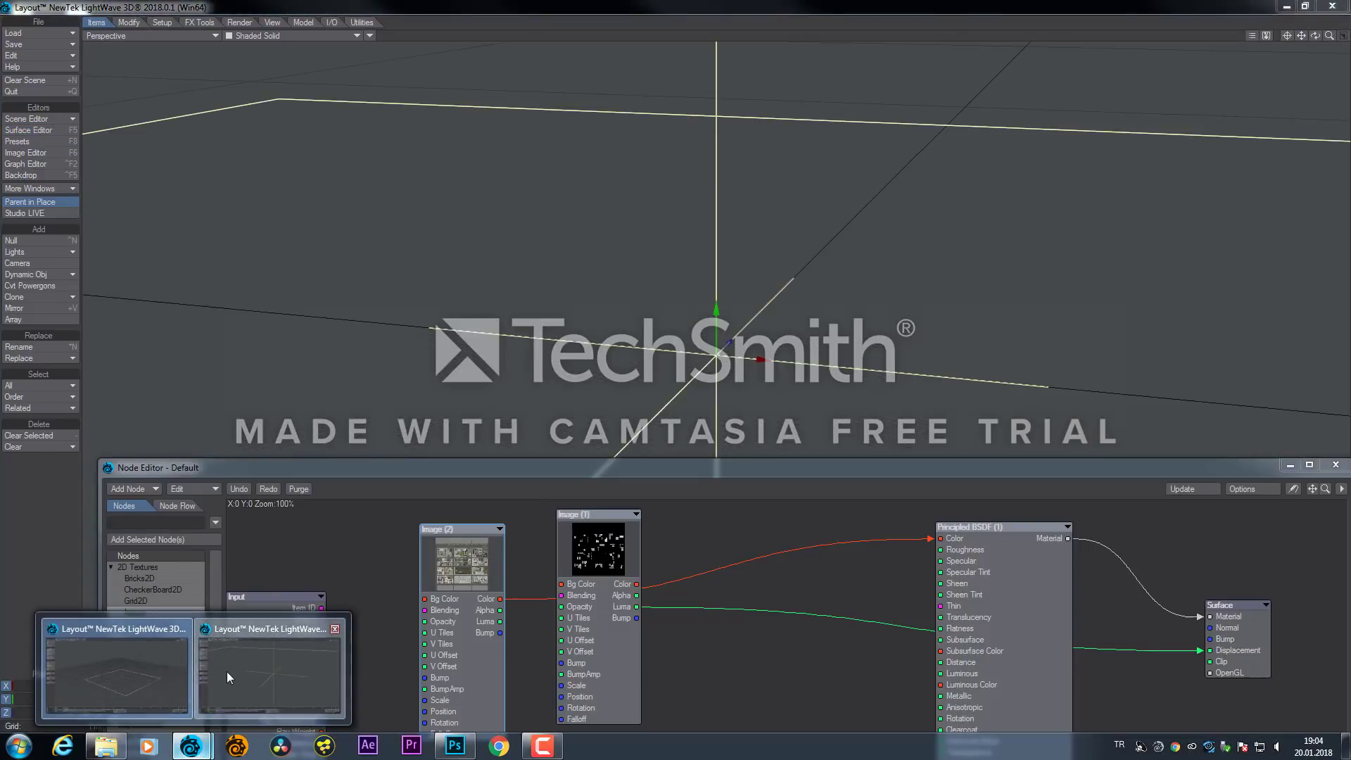
{"action": "left_click", "coordinate": [226, 671]}
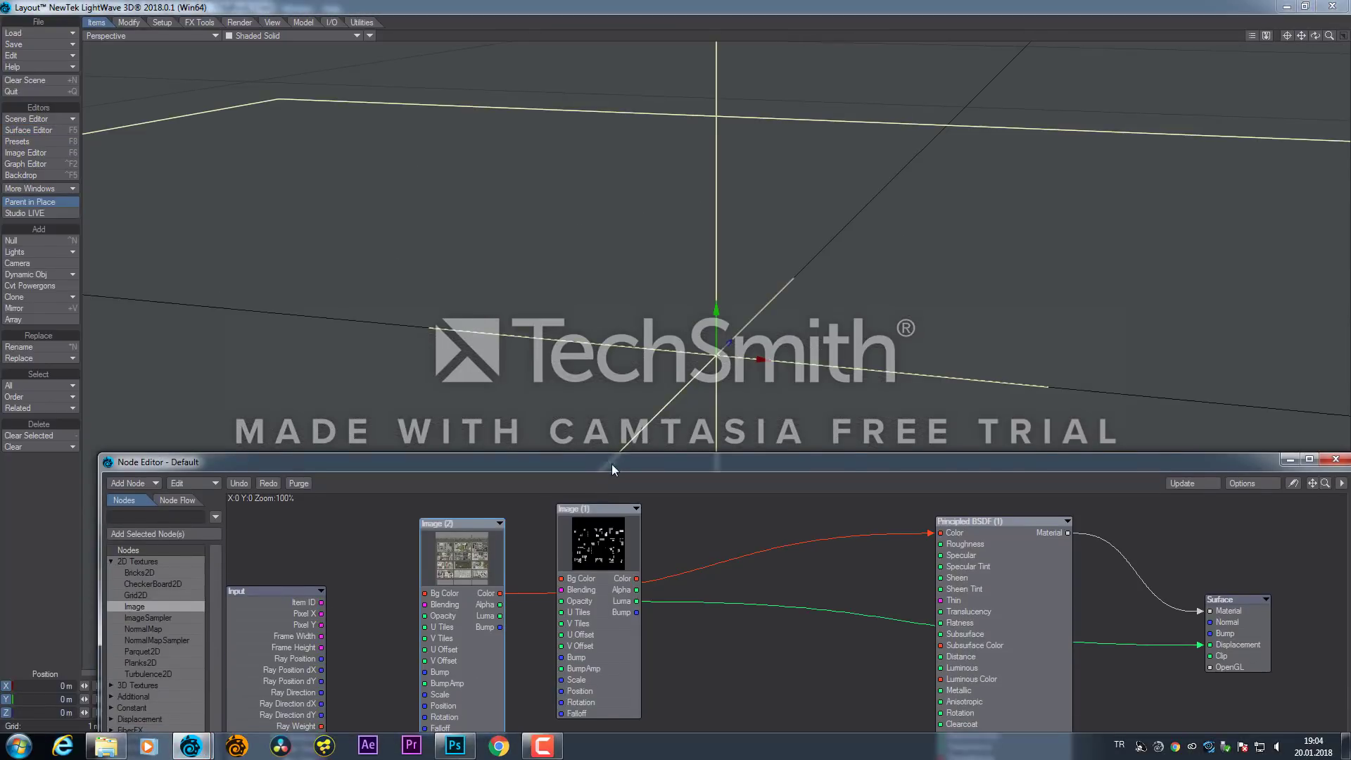
{"action": "left_click_drag", "start_coordinate": [611, 463], "coordinate": [358, 416]}
{"action": "left_click", "coordinate": [1087, 420]}
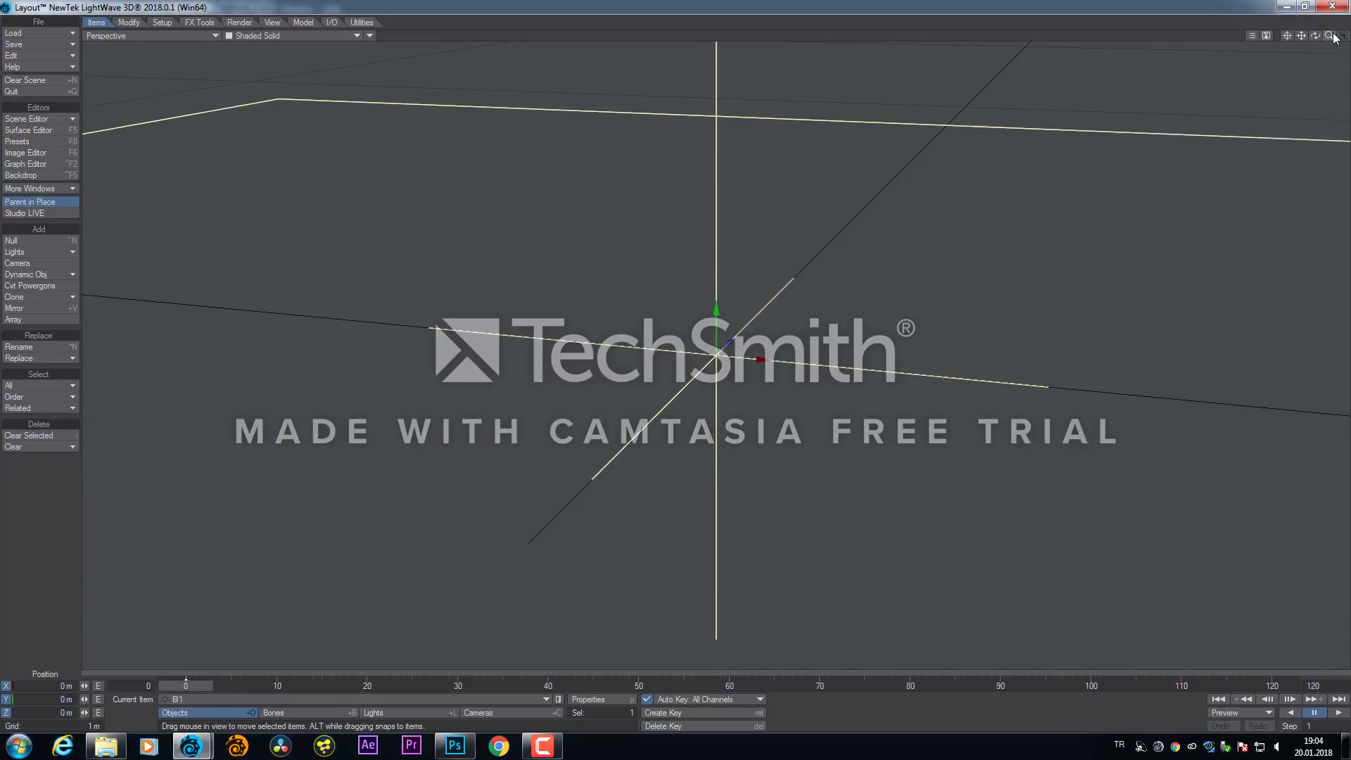
{"action": "left_click_drag", "start_coordinate": [1329, 35], "coordinate": [1329, 62]}
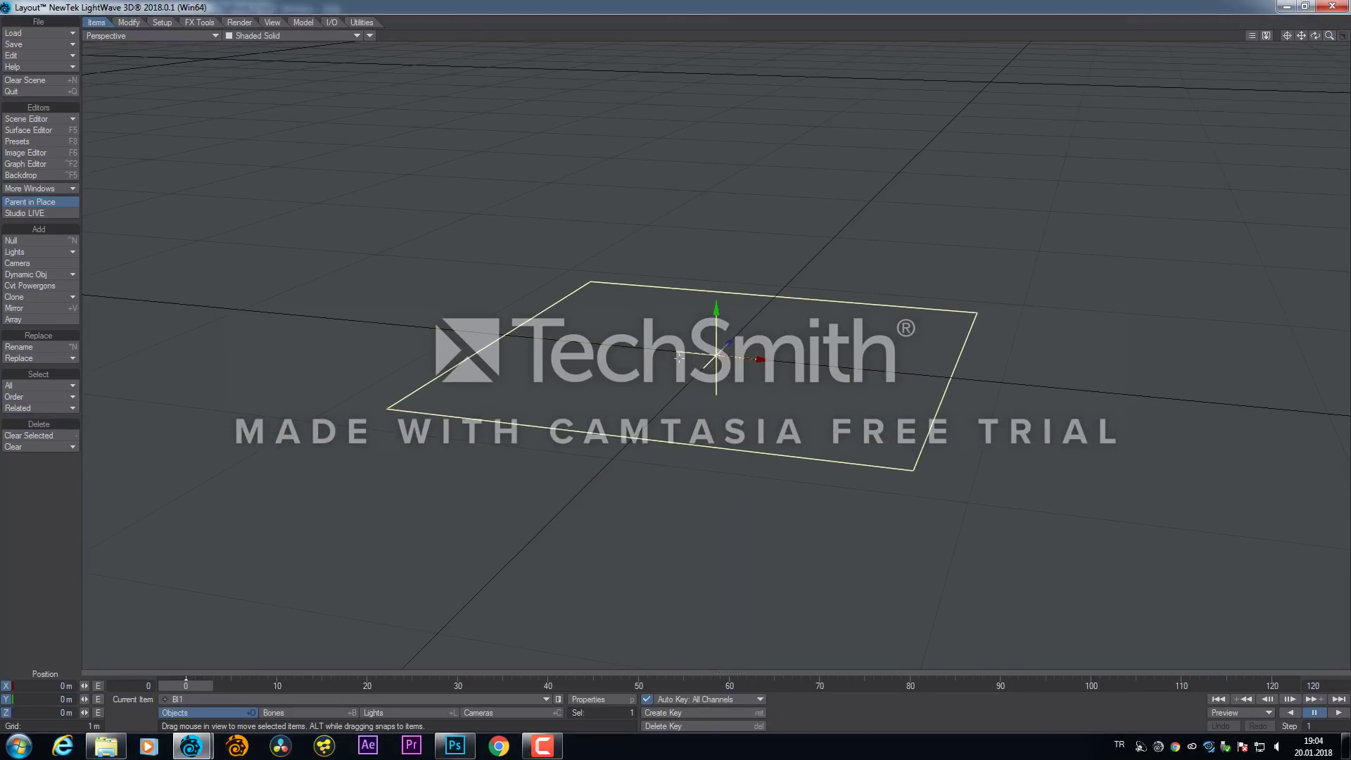
Add a null named Bl2 and set its Y position to -1 mm
{"action": "key", "text": "ctrl+n"}
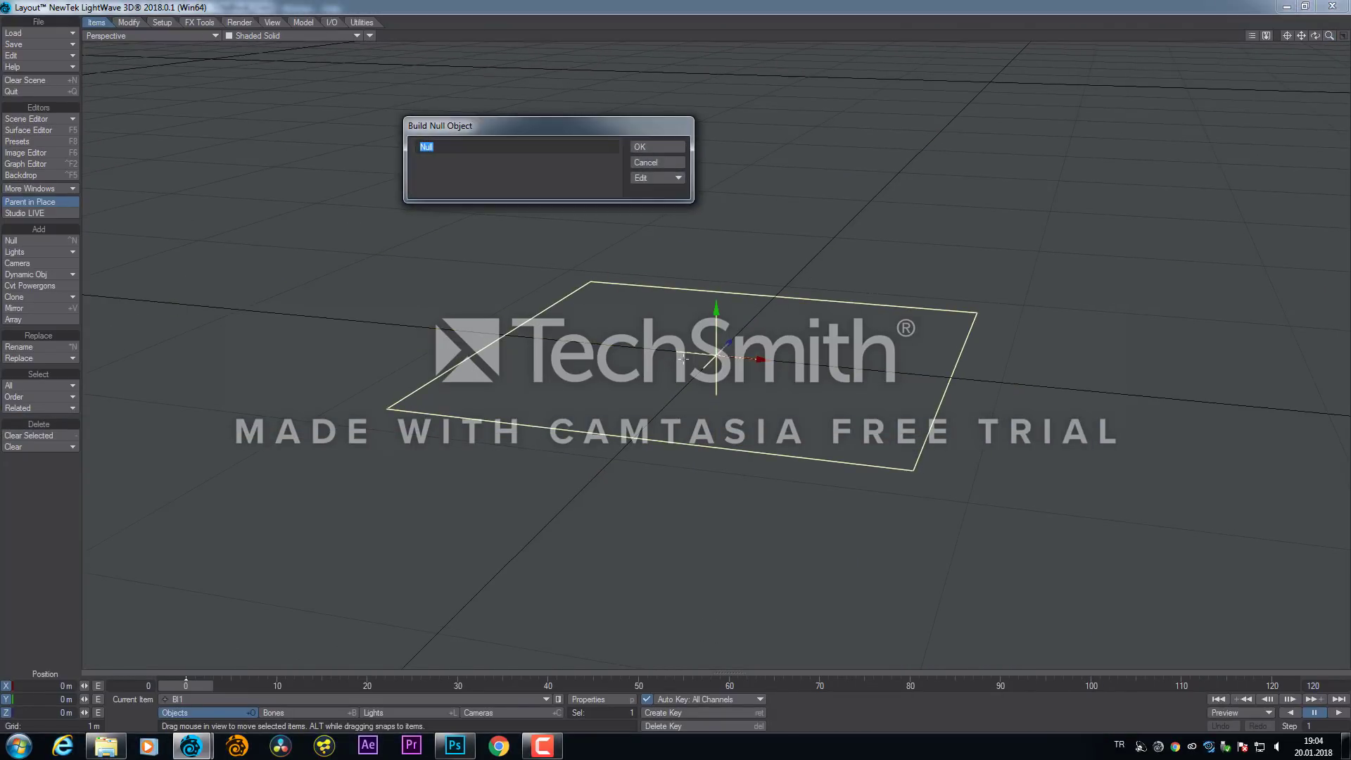
{"action": "type", "text": "Bl2"}
{"action": "key", "text": "Return"}
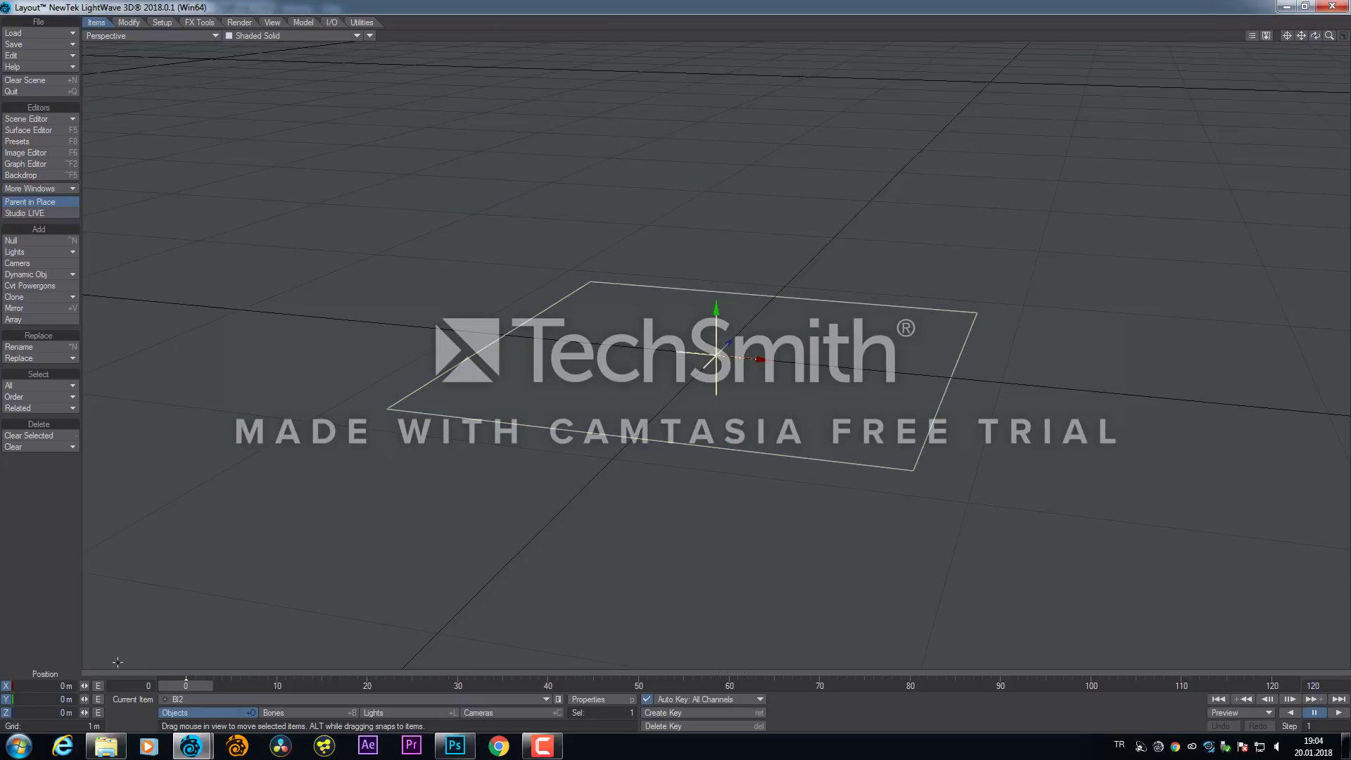
{"action": "left_click", "coordinate": [60, 700]}
{"action": "type", "text": "-1mm"}
{"action": "key", "text": "Return"}
Preview the scene with VPR and set Bl2's primitive type to Shape with the Plane shape
{"action": "left_click", "coordinate": [248, 36]}
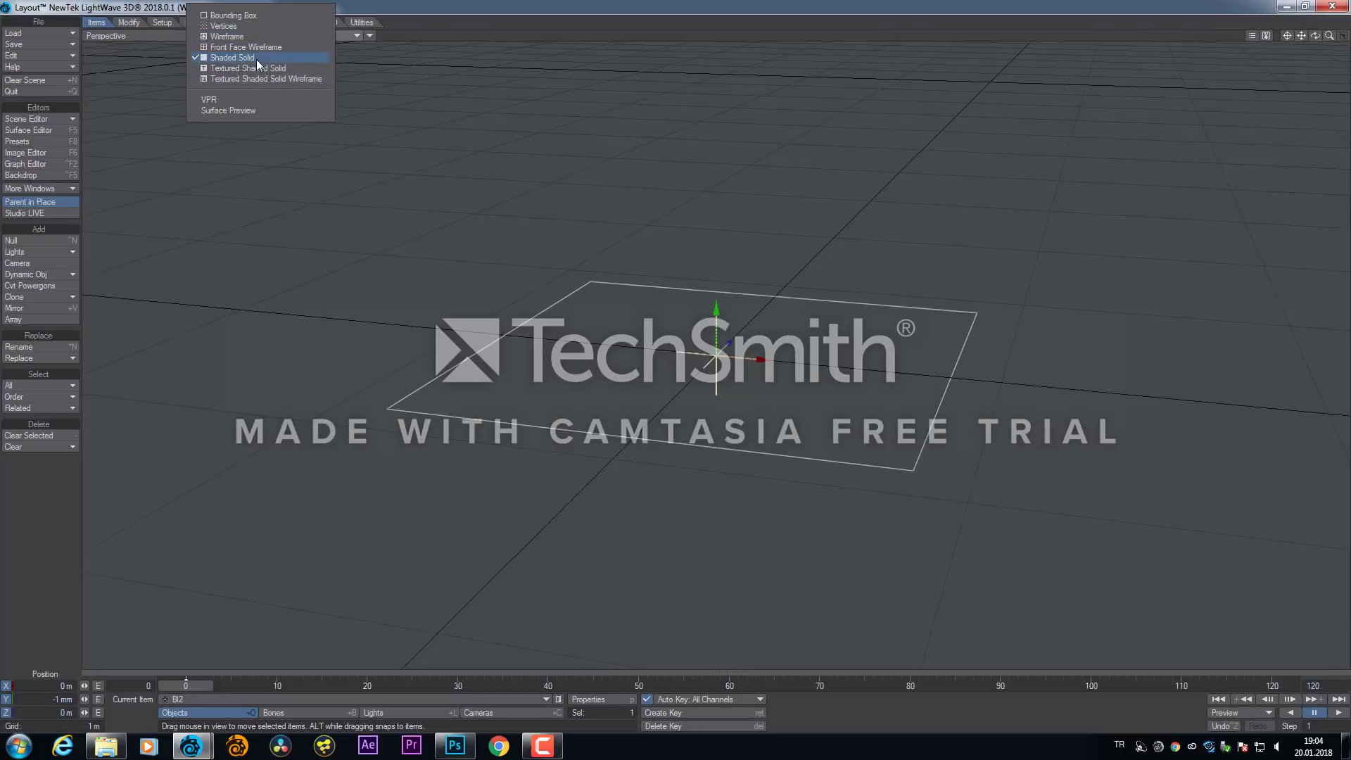
{"action": "left_click", "coordinate": [258, 100]}
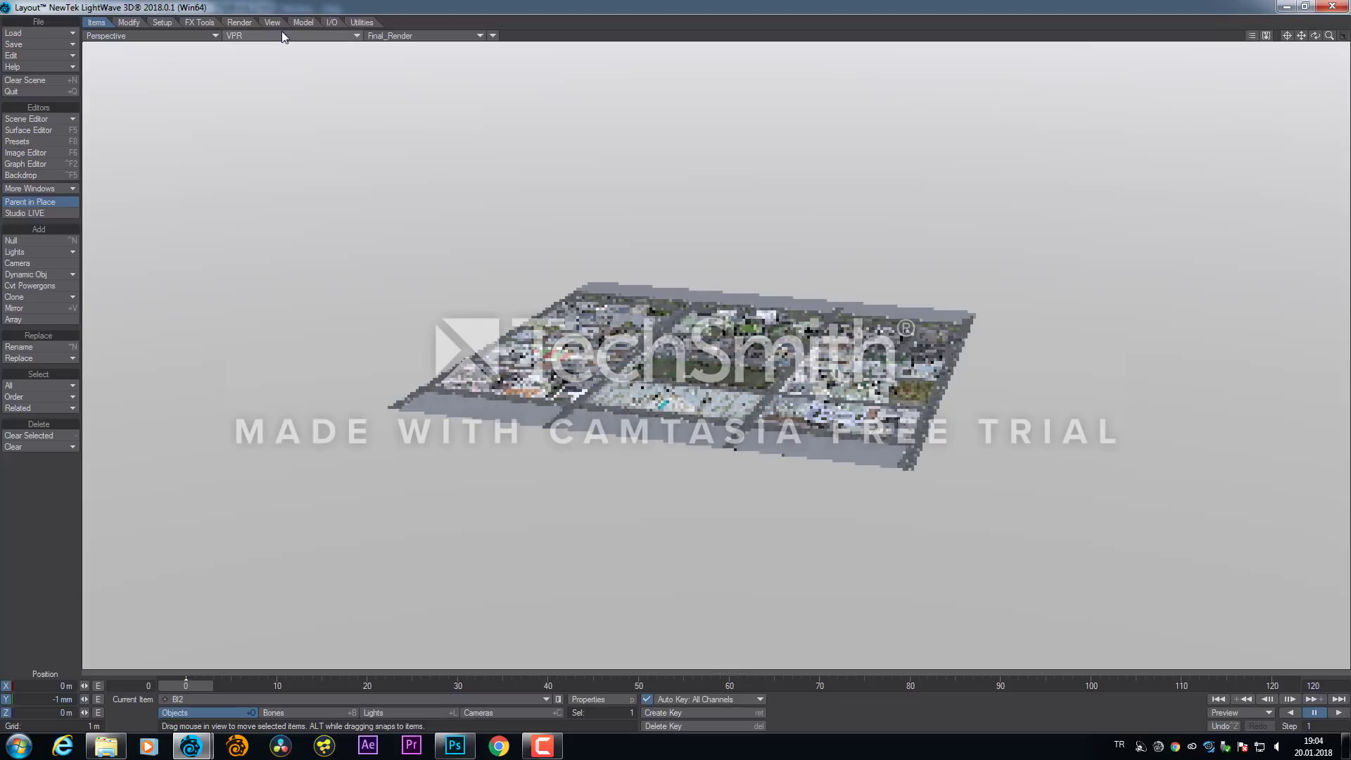
{"action": "key", "text": "p"}
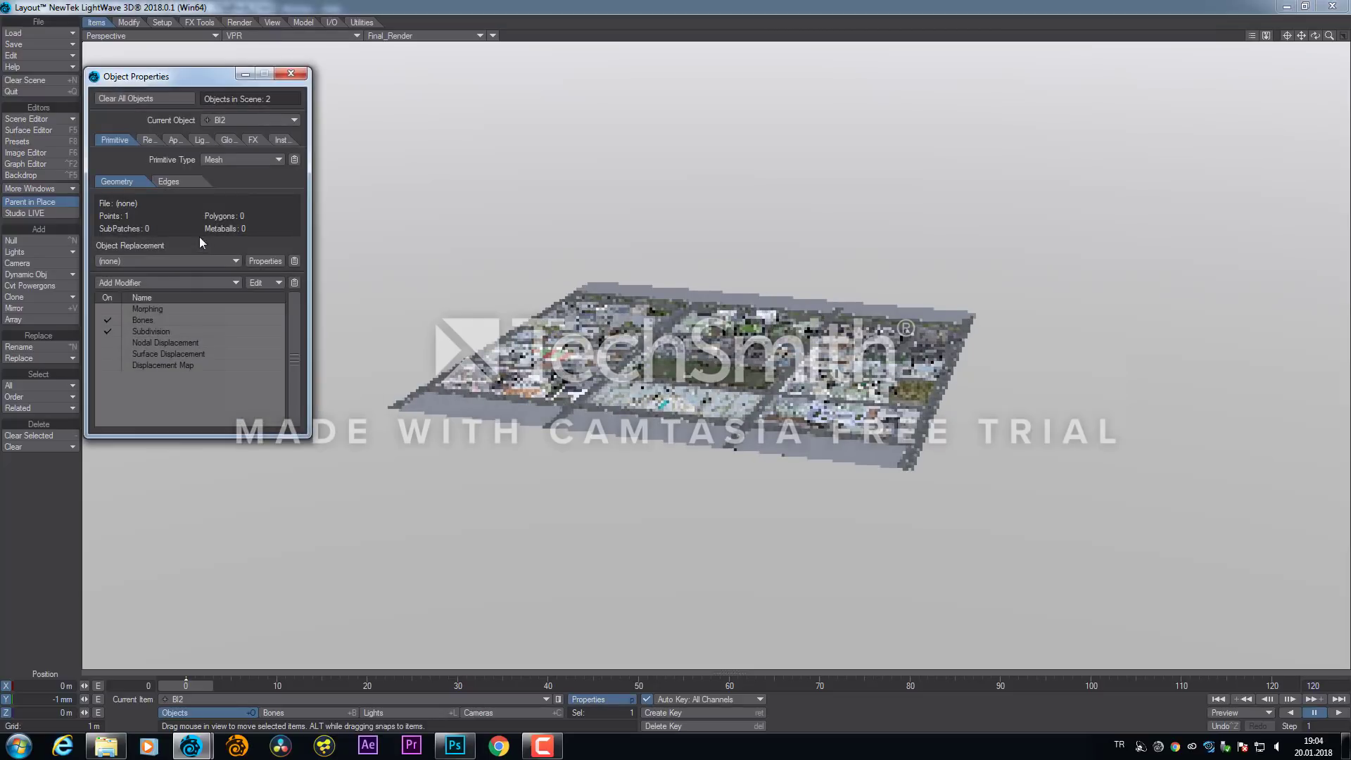
{"action": "left_click", "coordinate": [239, 160]}
{"action": "left_click", "coordinate": [239, 176]}
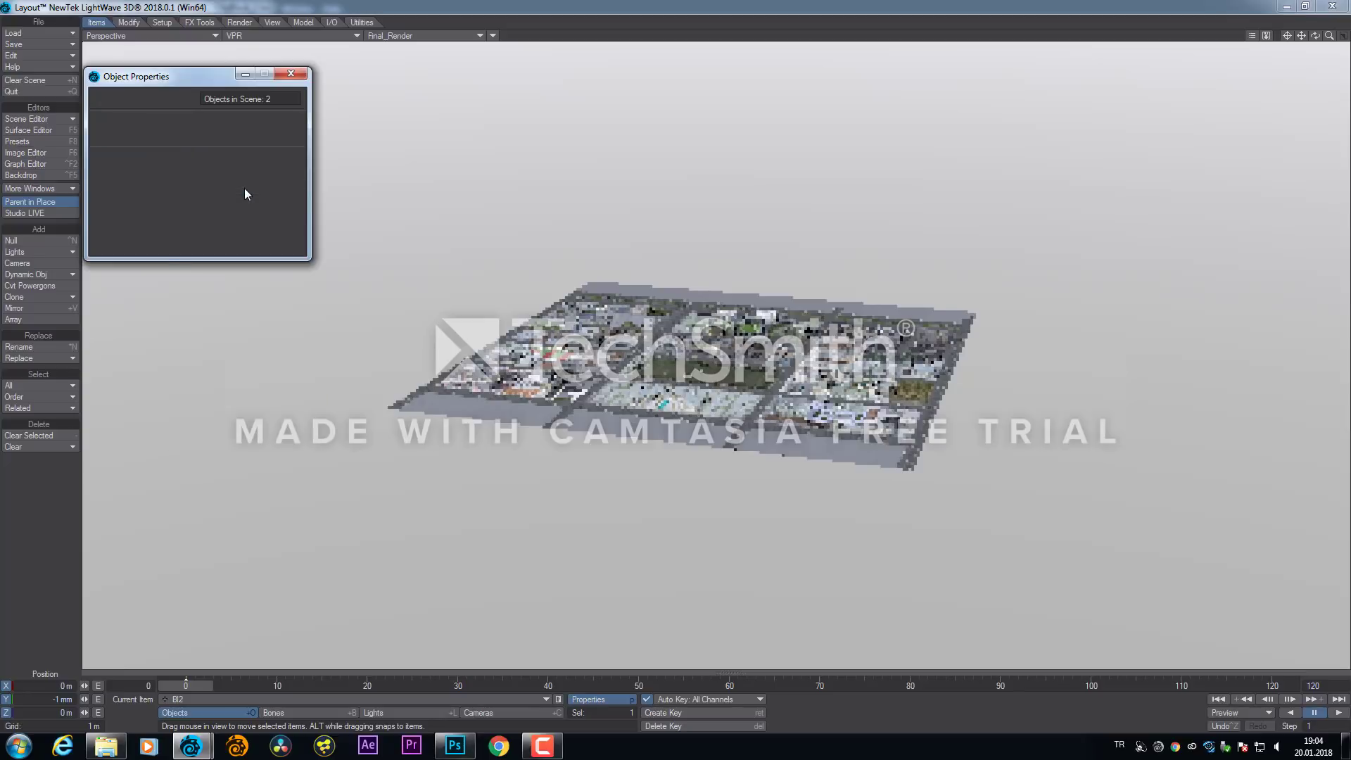
{"action": "left_click", "coordinate": [245, 191]}
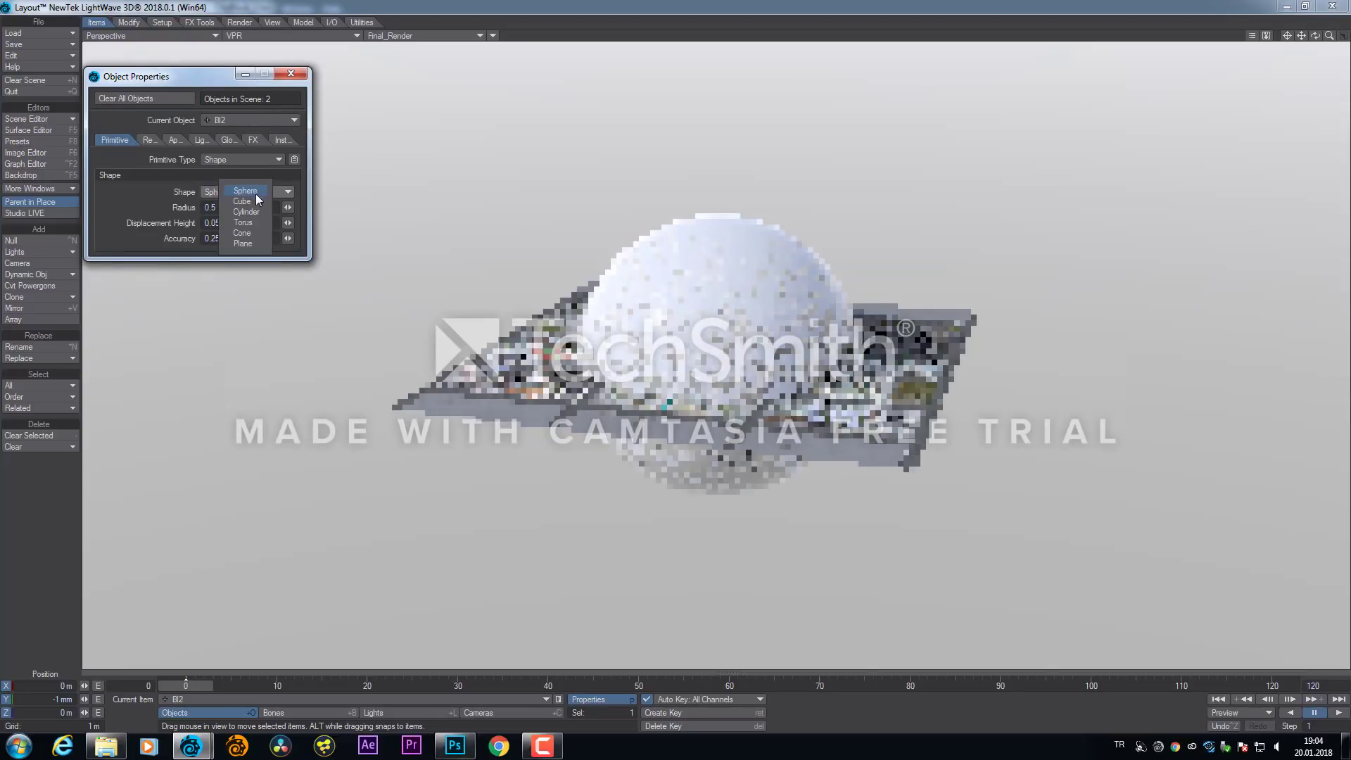
{"action": "left_click", "coordinate": [260, 243]}
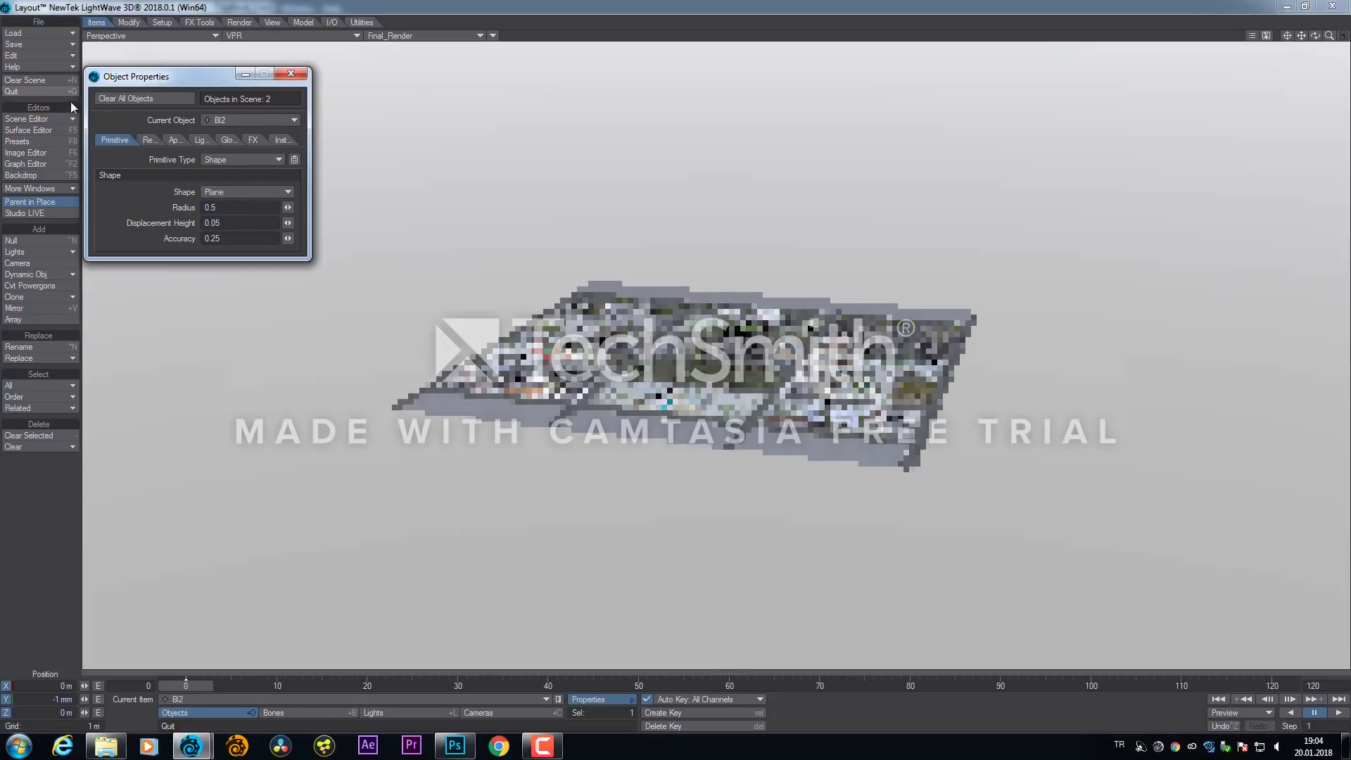
Check the Bl2 surface in the Surface Editor, and return the viewport to Shaded Solid
{"action": "left_click", "coordinate": [63, 134]}
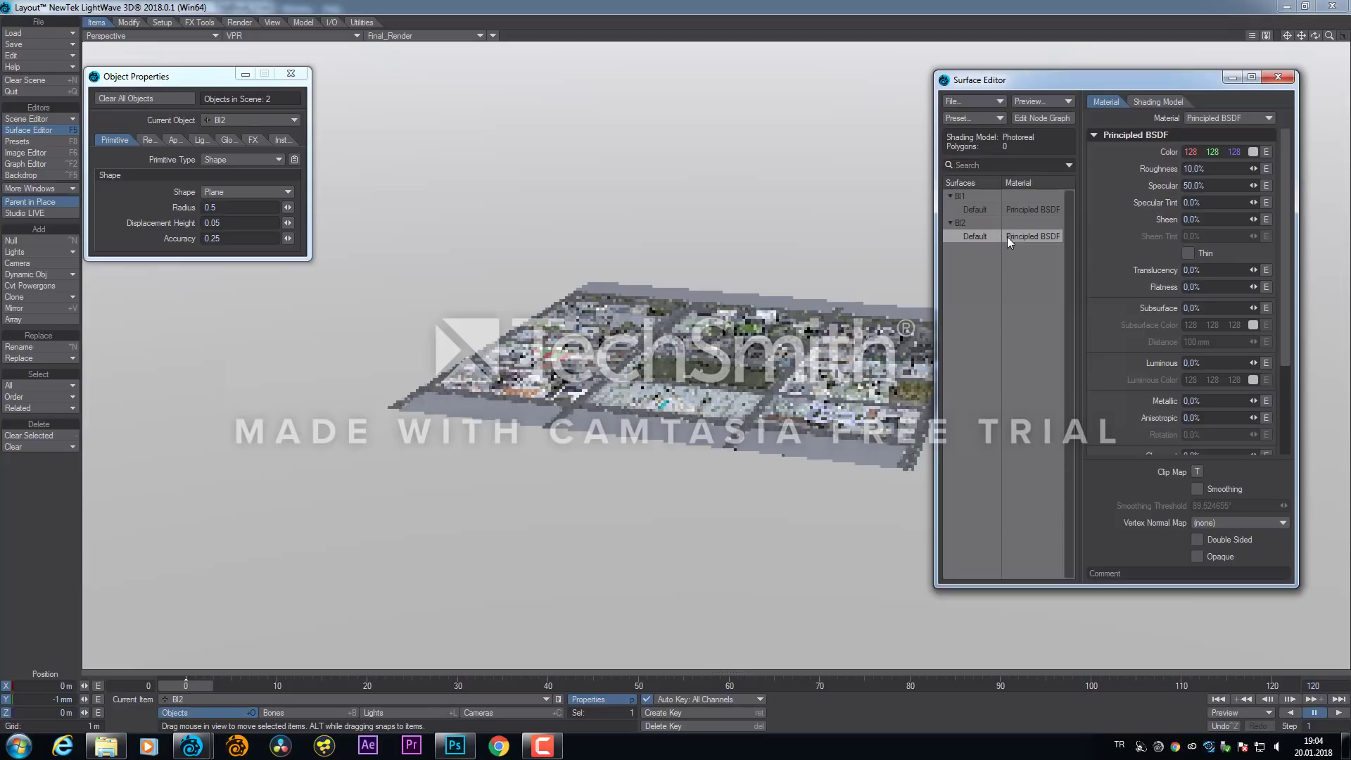
{"action": "left_click", "coordinate": [291, 73]}
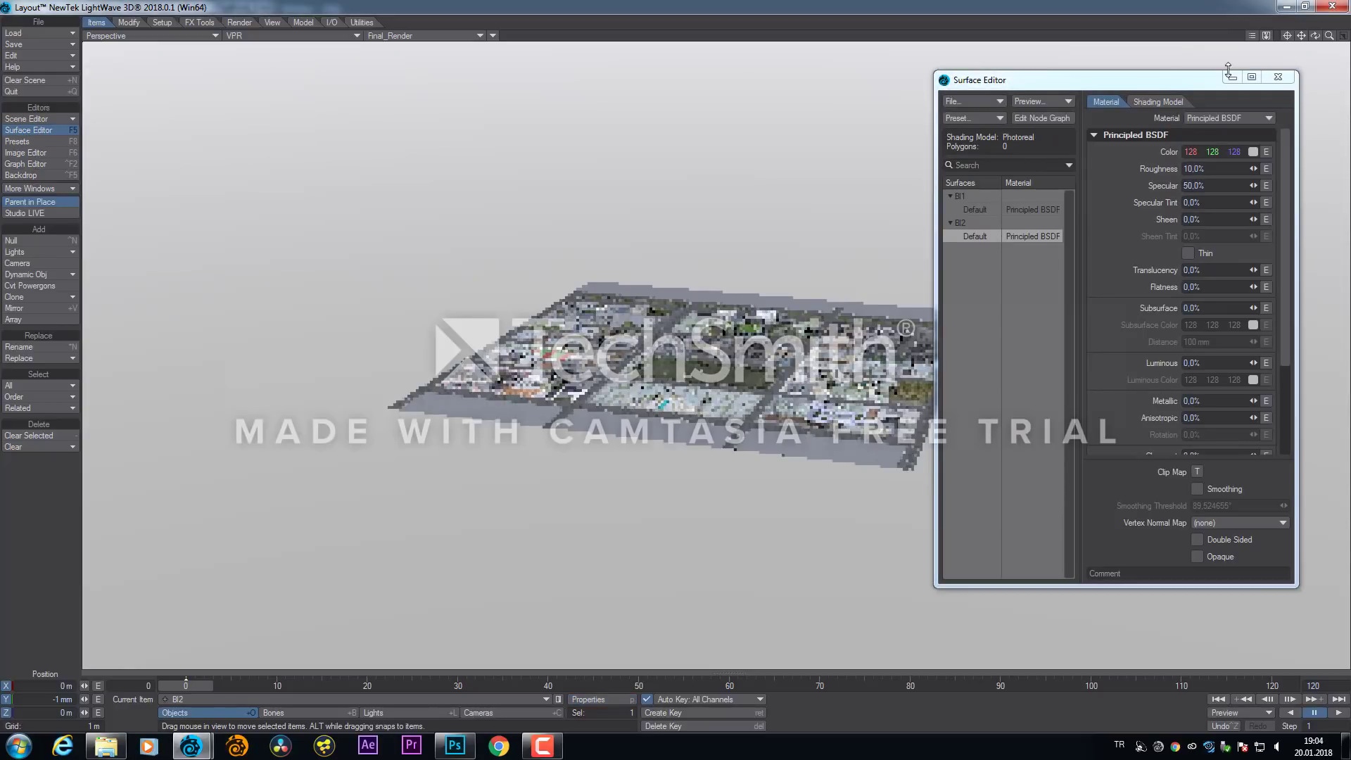
{"action": "left_click", "coordinate": [1278, 78]}
{"action": "left_click", "coordinate": [292, 36]}
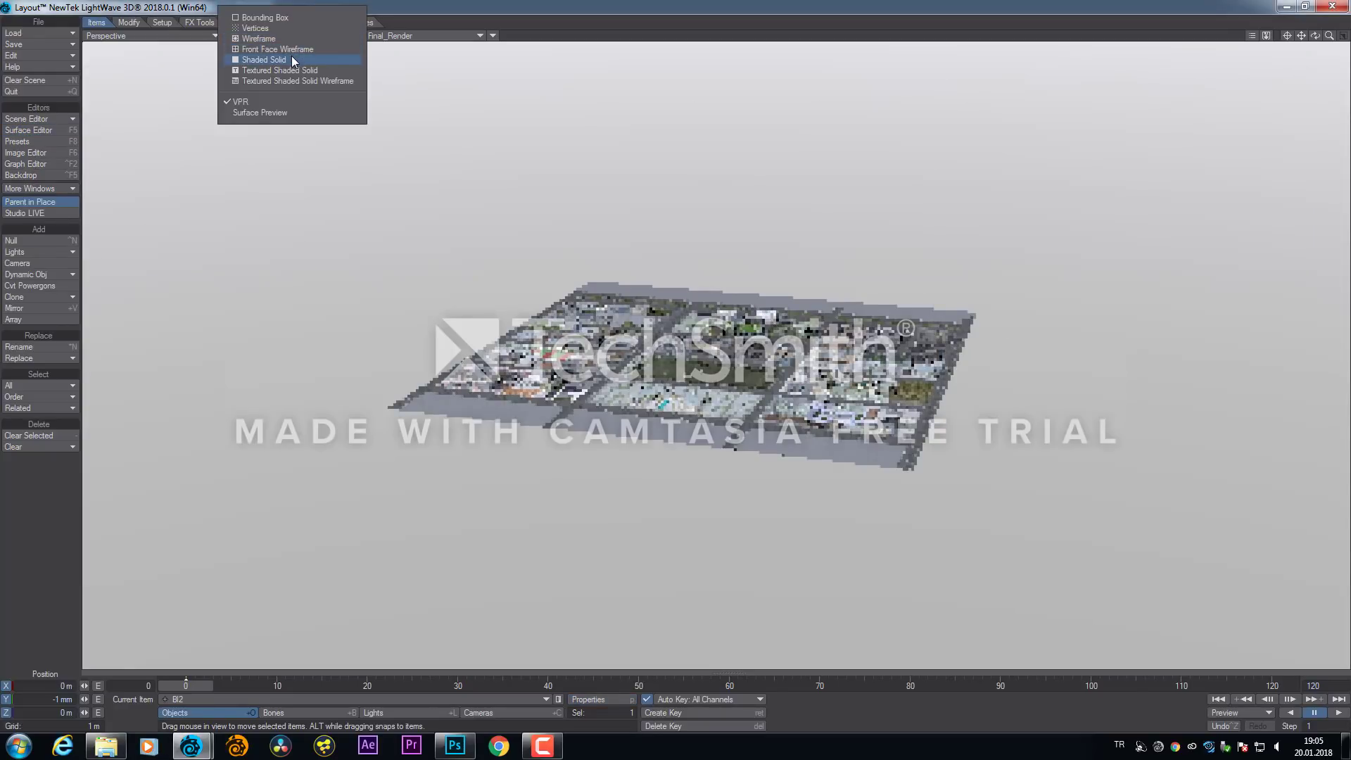
{"action": "left_click", "coordinate": [256, 60]}
Switch to the CityBlock_1 scene and preview the city block with VPR
{"action": "mouse_move", "coordinate": [190, 746]}
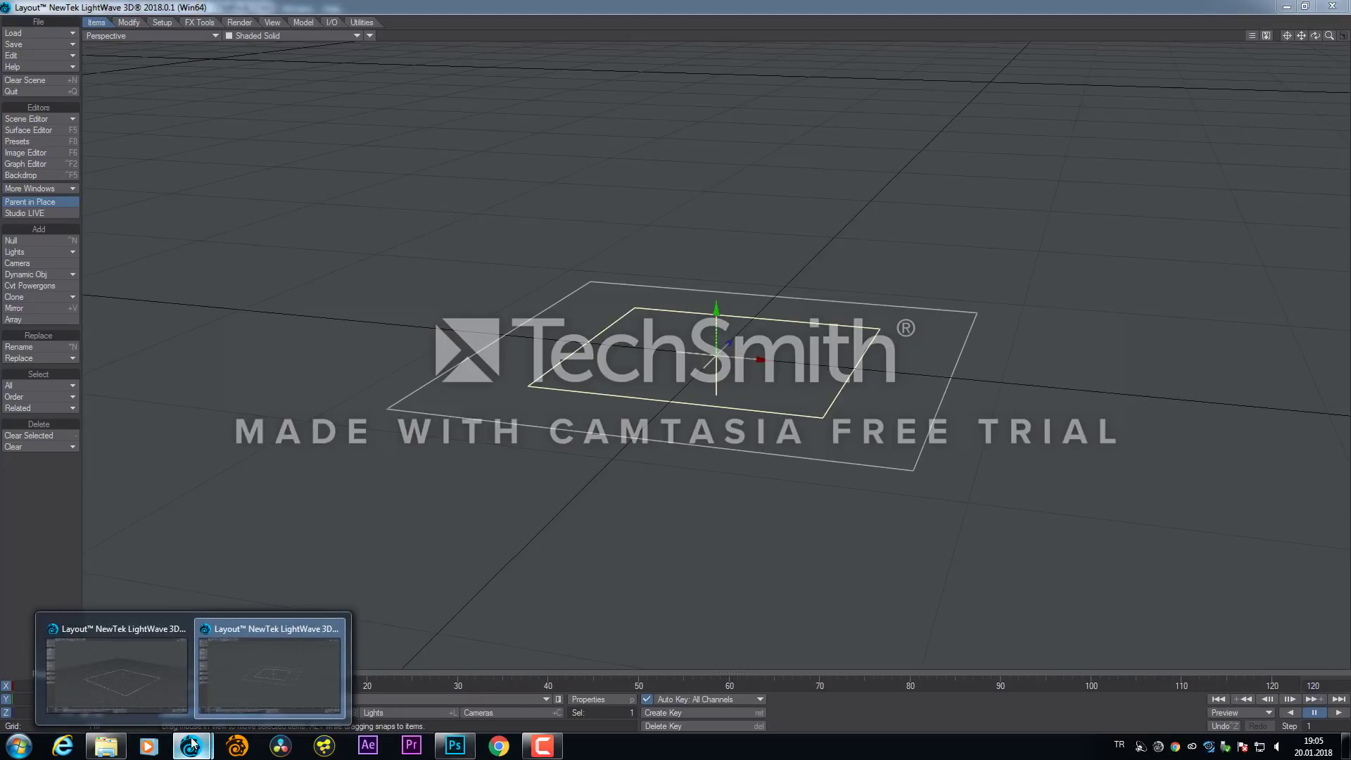
{"action": "left_click", "coordinate": [166, 691]}
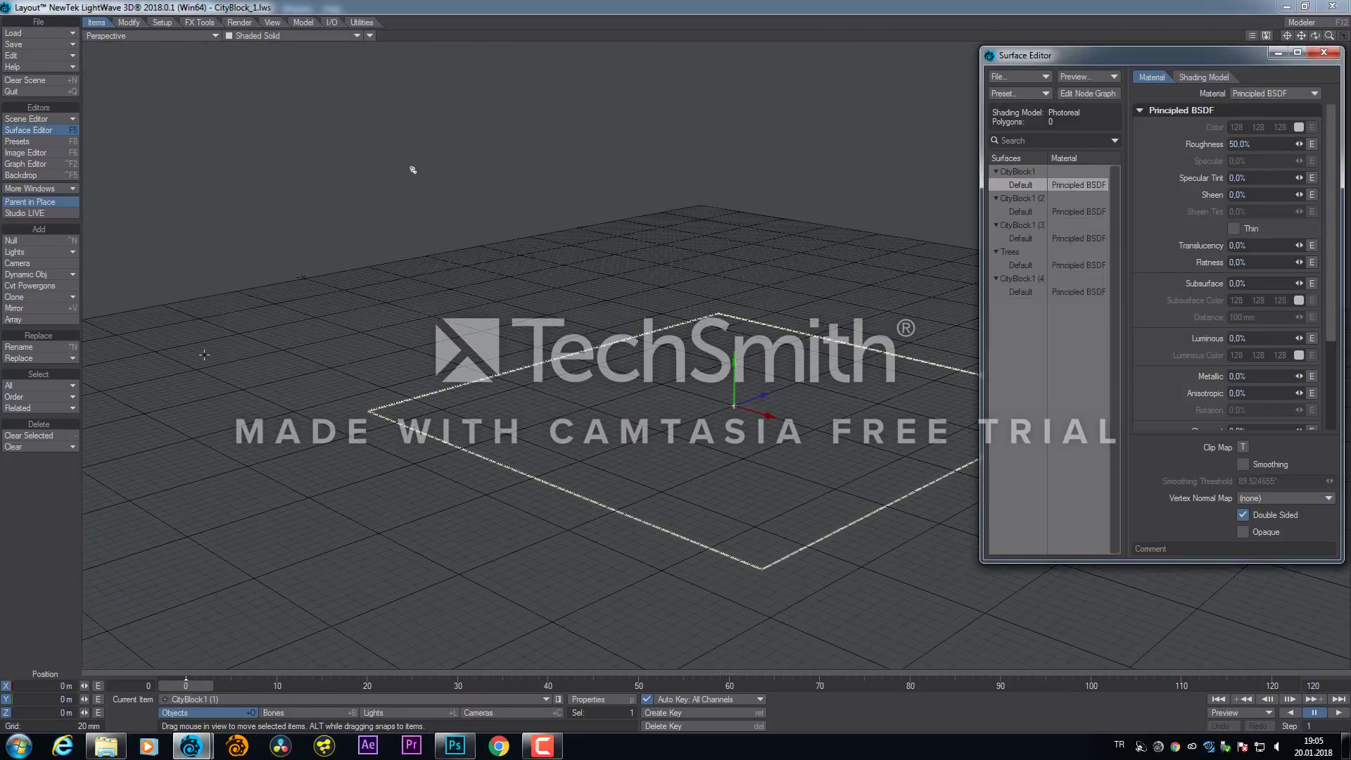
{"action": "left_click", "coordinate": [259, 35]}
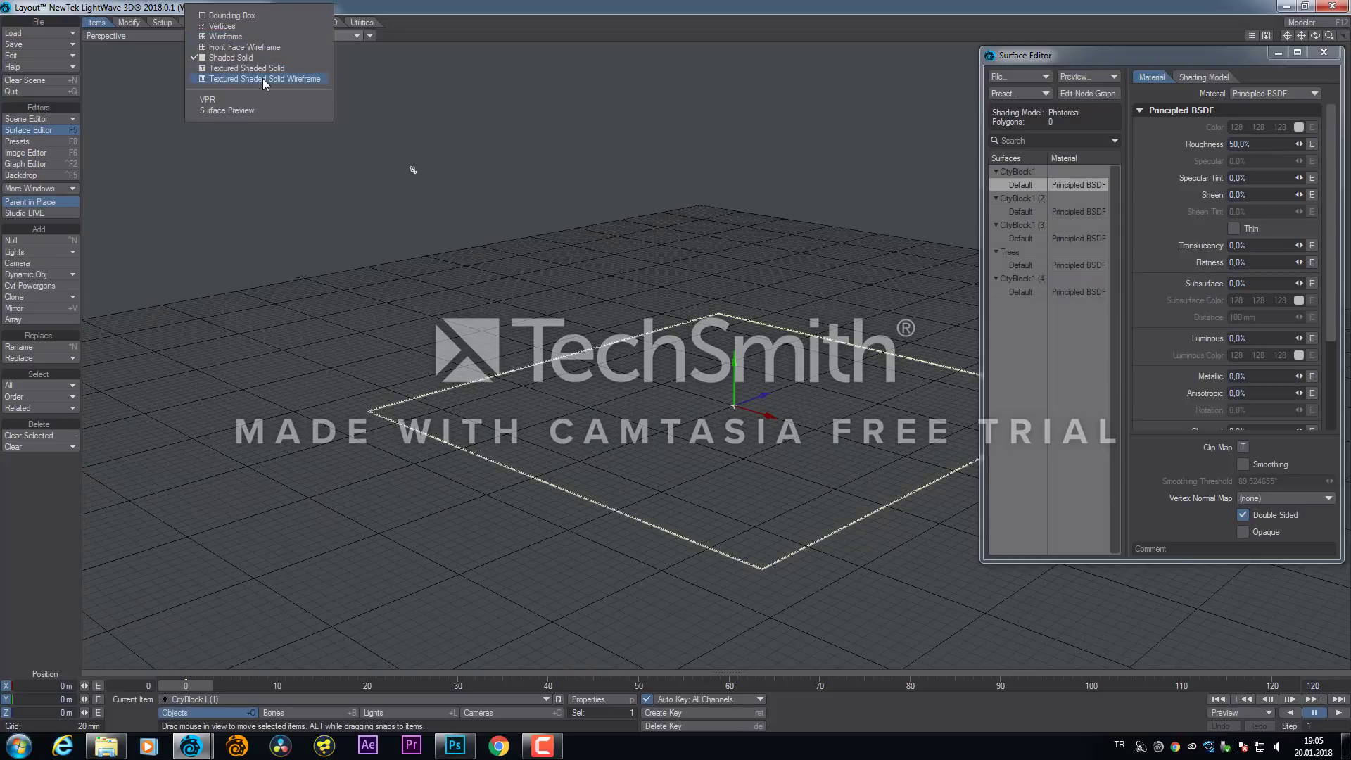
{"action": "left_click", "coordinate": [263, 99]}
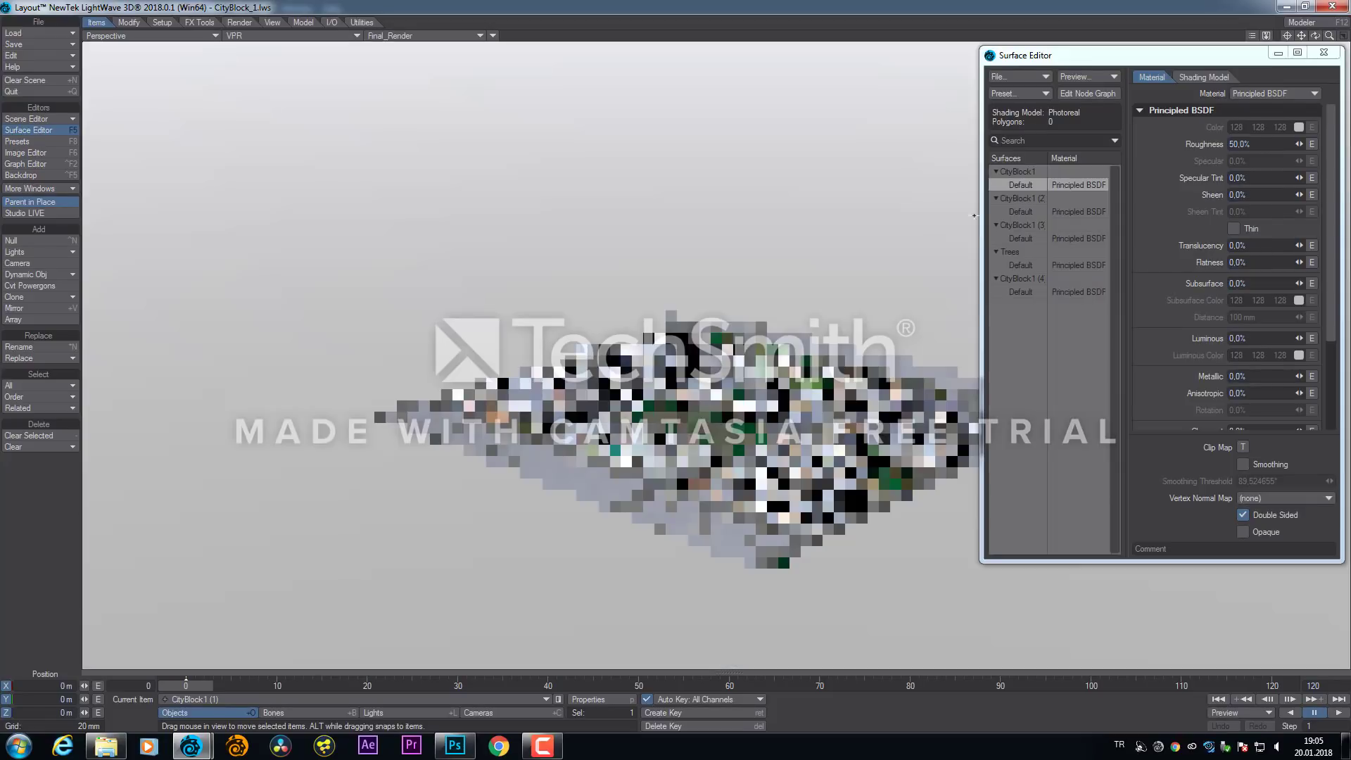
Review the copy and paste options for the CityBlock1 Default surface, and open the CityBlock1 (2) Default surface's node graph
{"action": "right_click", "coordinate": [1036, 184]}
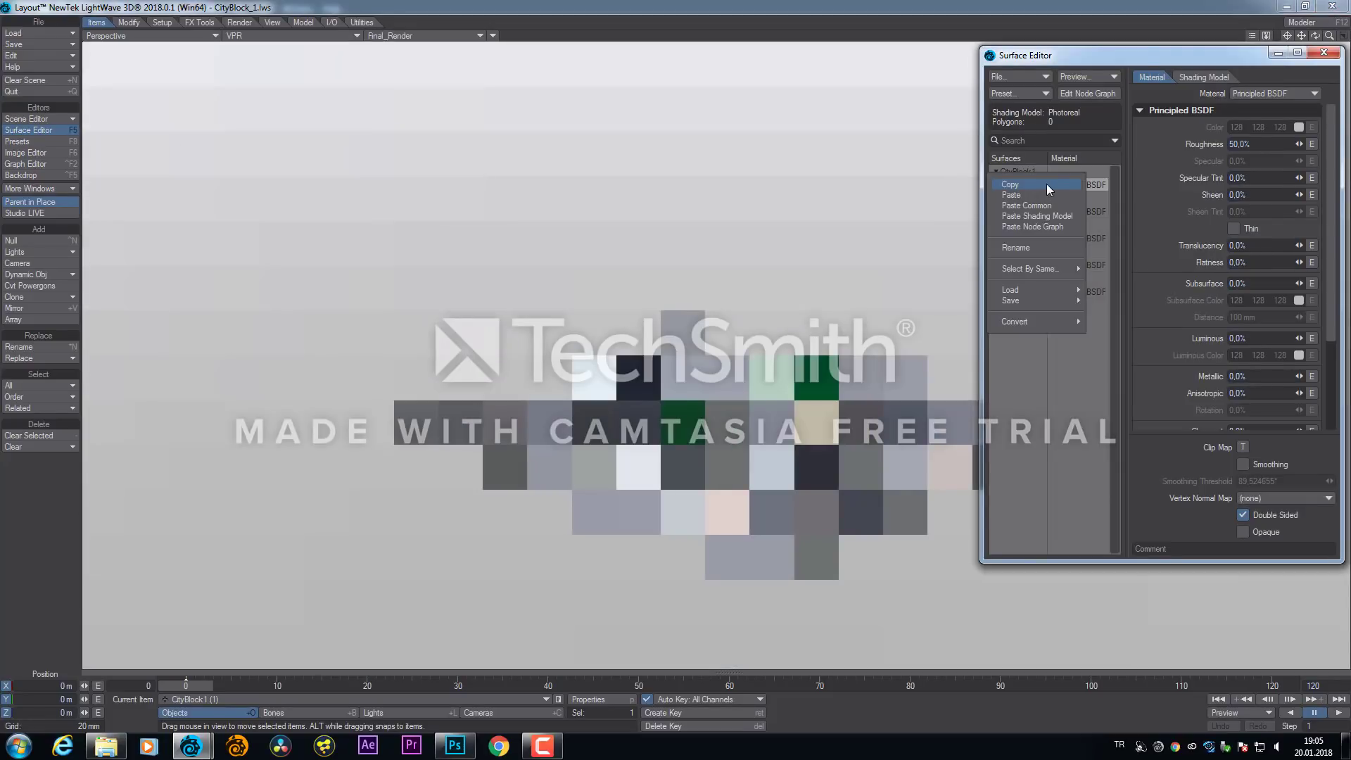
{"action": "left_click", "coordinate": [1125, 206]}
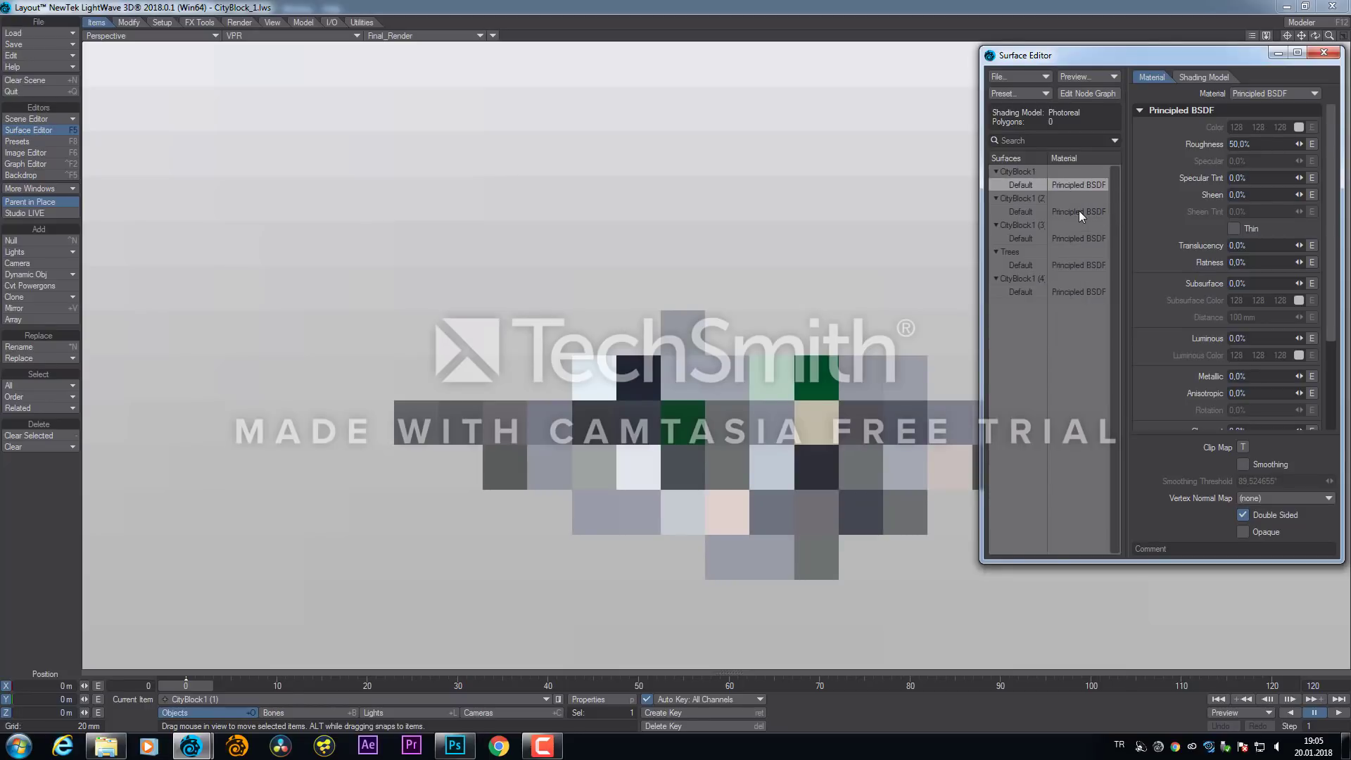
{"action": "left_click", "coordinate": [1022, 211]}
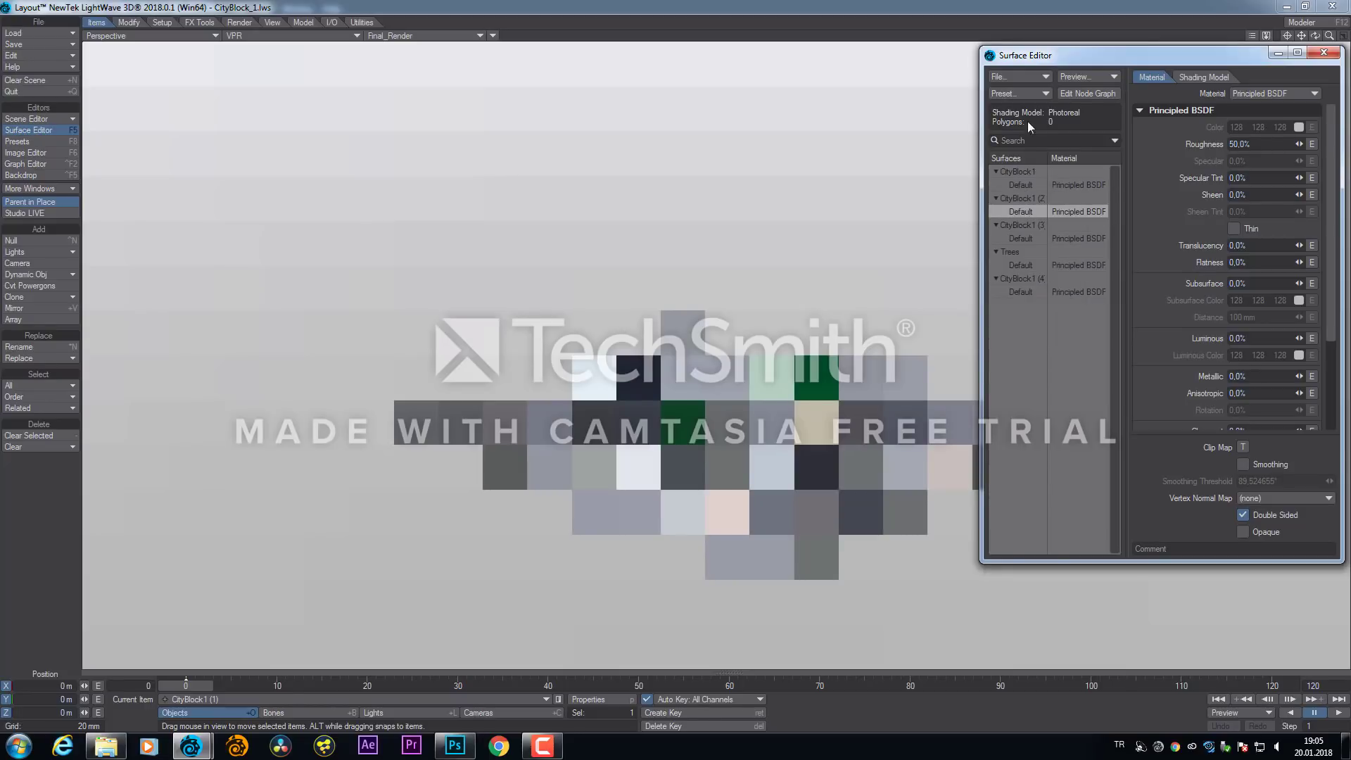
{"action": "left_click", "coordinate": [1102, 93]}
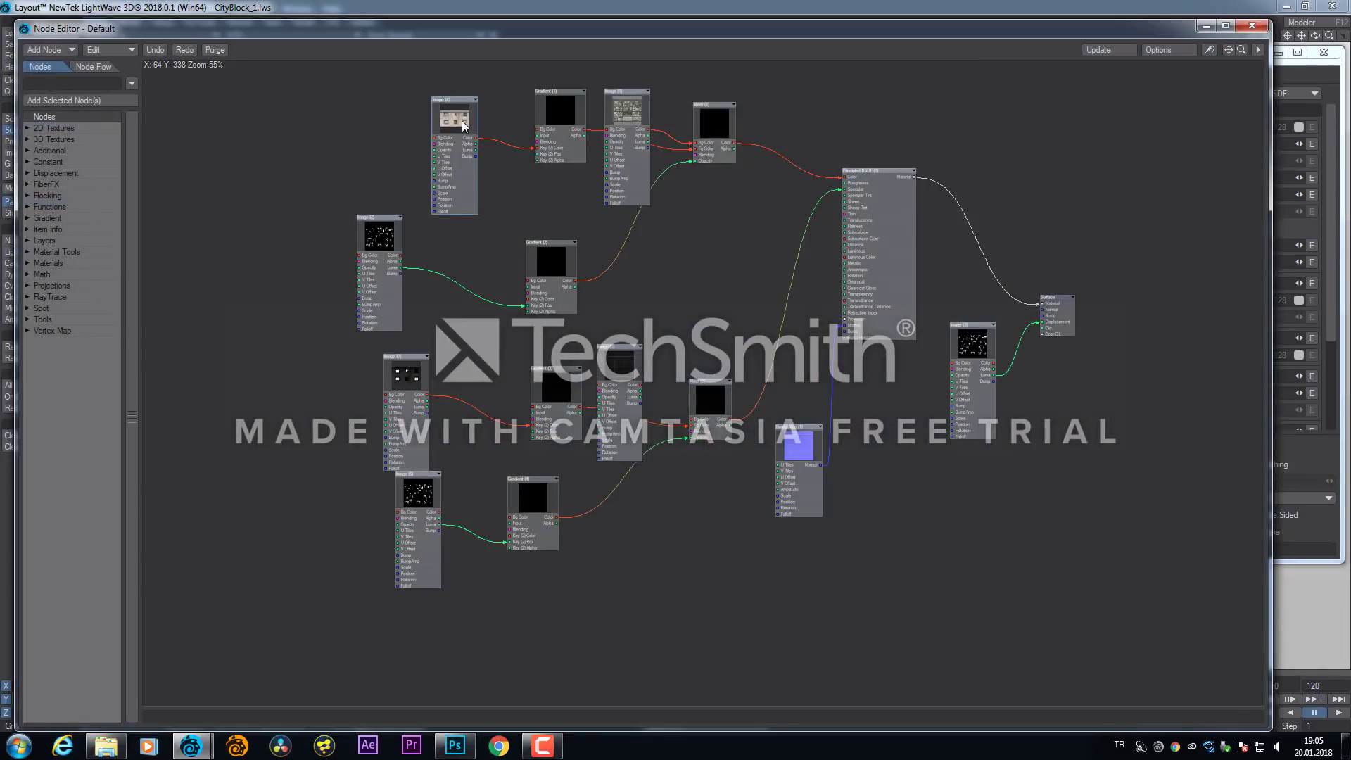
Spread out the image nodes in the color and specular branches, and inspect the Block2_Disp.tif displacement image's settings
{"action": "left_click_drag", "start_coordinate": [462, 121], "coordinate": [380, 92]}
{"action": "left_click_drag", "start_coordinate": [623, 111], "coordinate": [625, 121]}
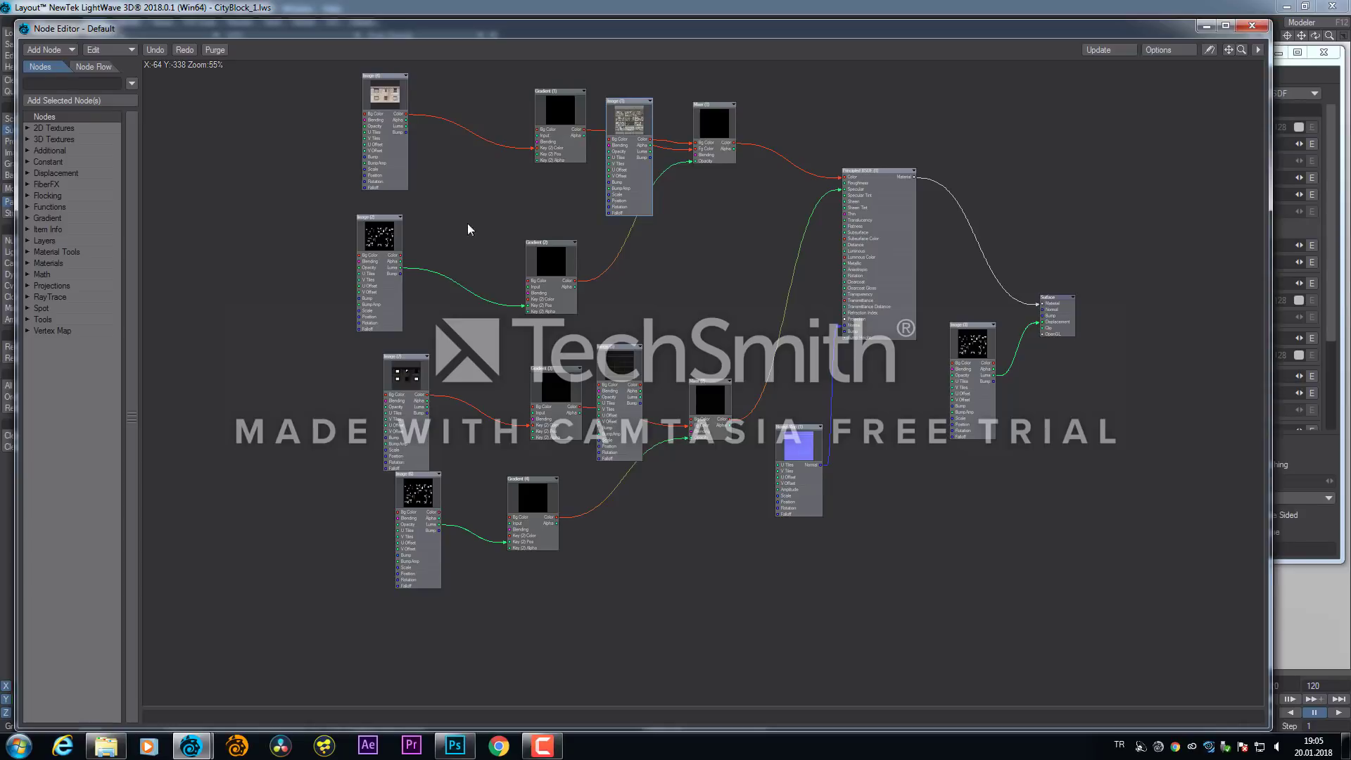
{"action": "left_click_drag", "start_coordinate": [425, 377], "coordinate": [393, 374]}
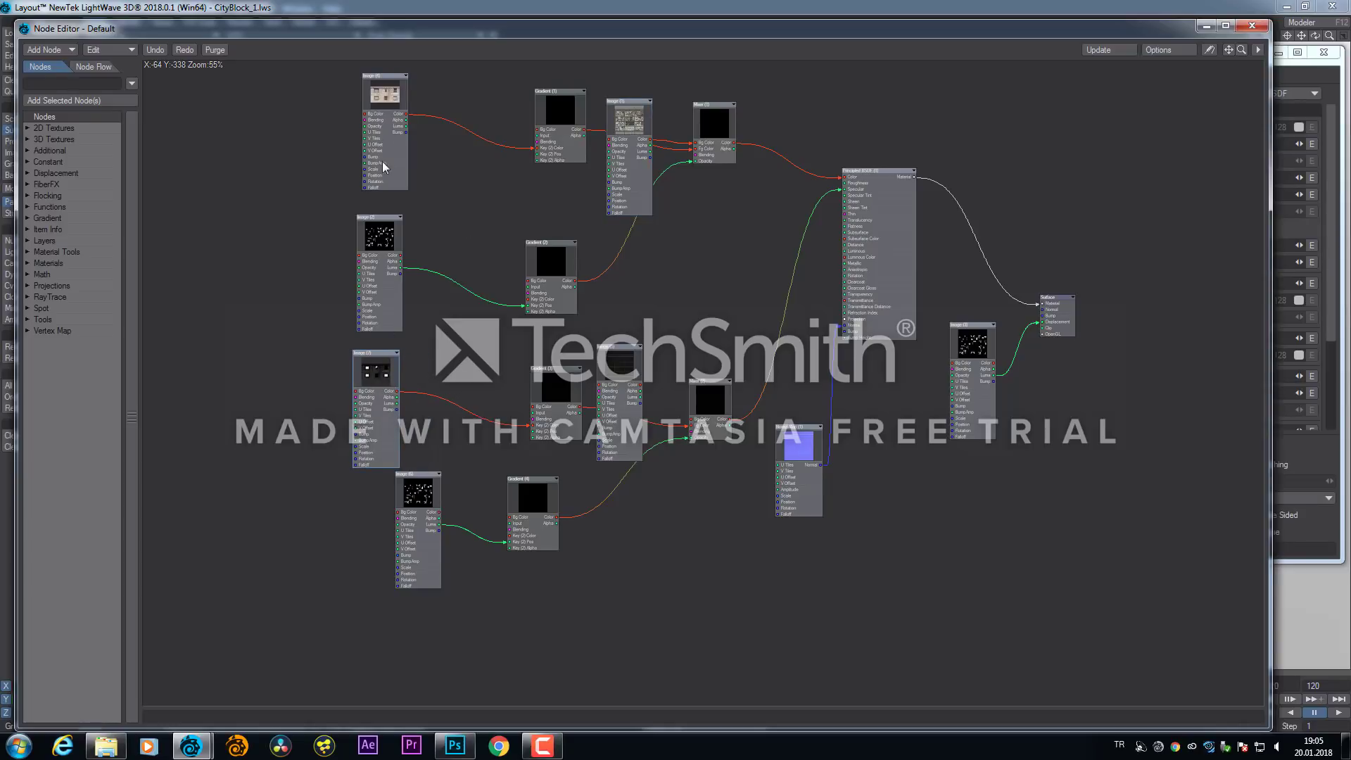
{"action": "left_click_drag", "start_coordinate": [388, 245], "coordinate": [397, 237]}
{"action": "double_click", "coordinate": [980, 348]}
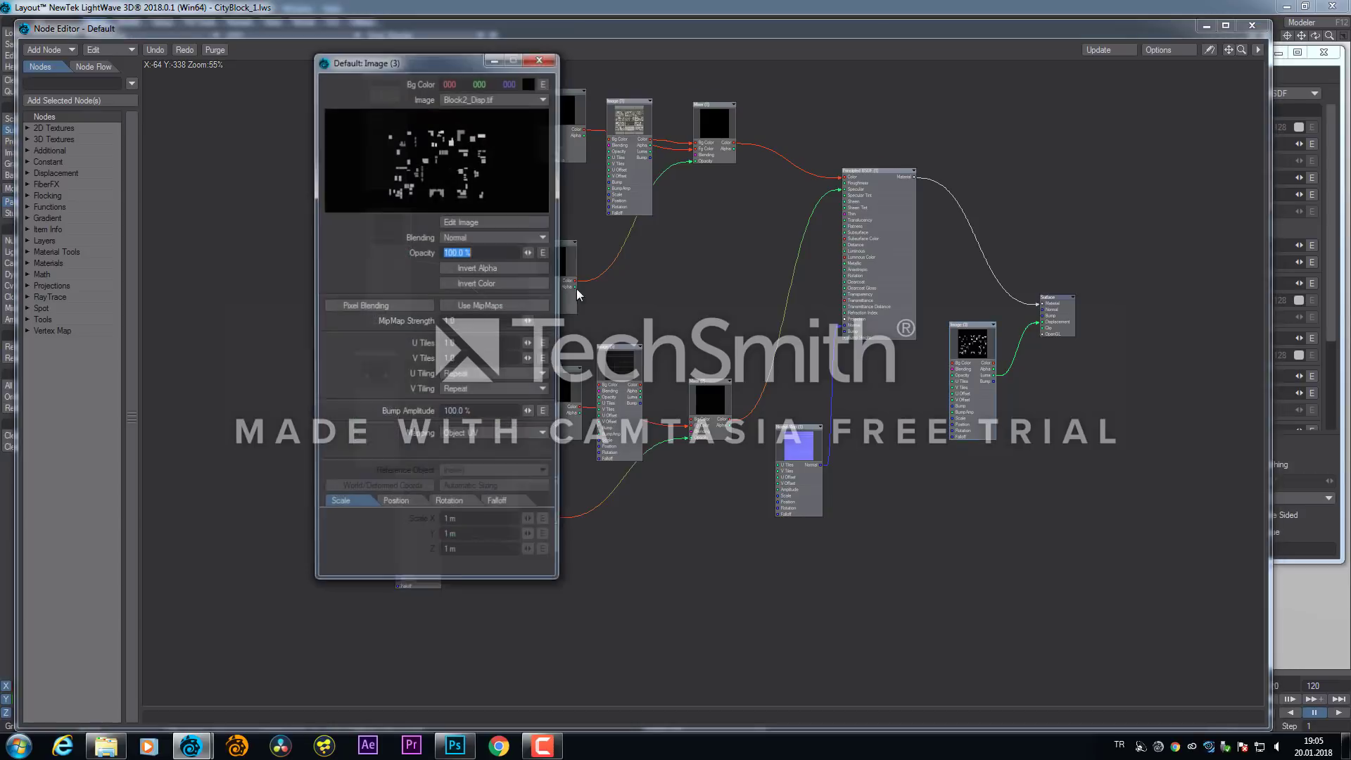
{"action": "left_click", "coordinate": [540, 61]}
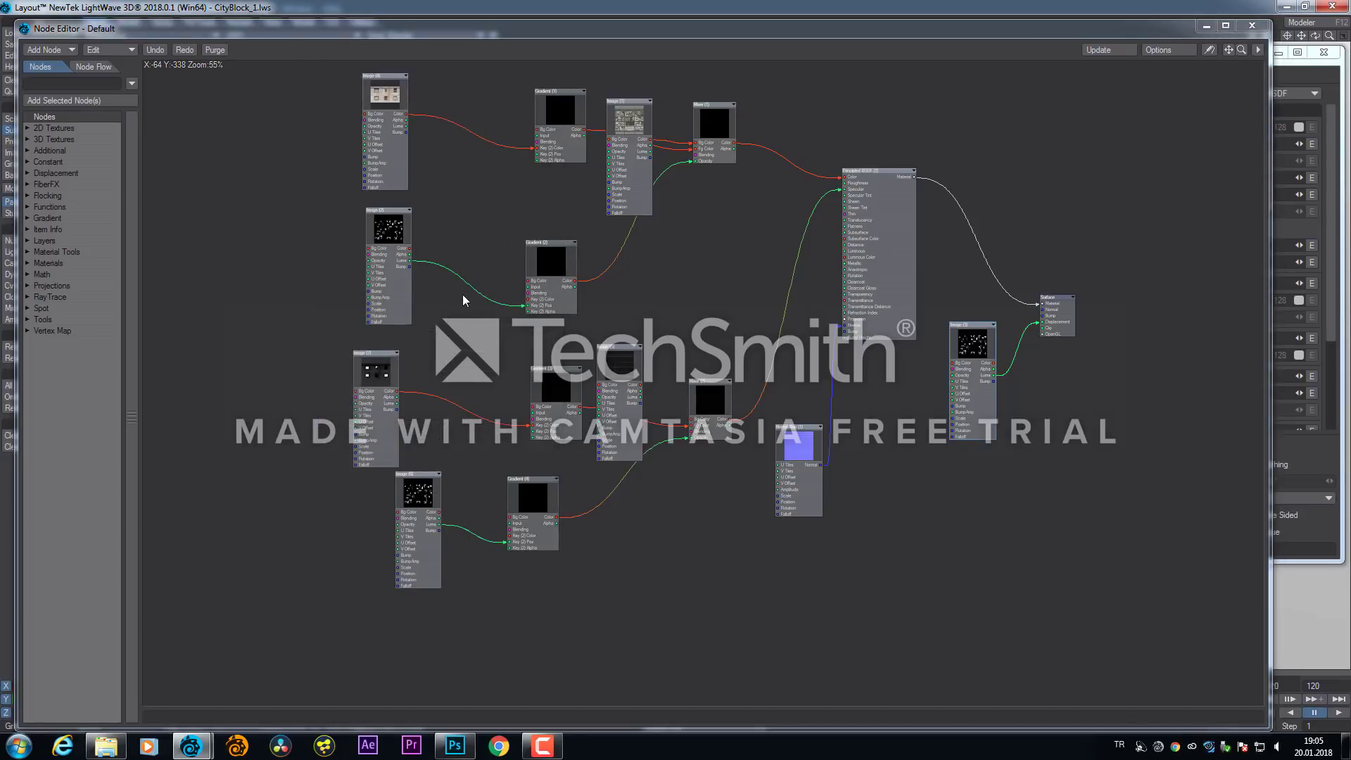
Move the color branch's Block2_Disp.tif image node outward, and inspect its settings and those of the building facade image
{"action": "left_click_drag", "start_coordinate": [392, 243], "coordinate": [375, 240]}
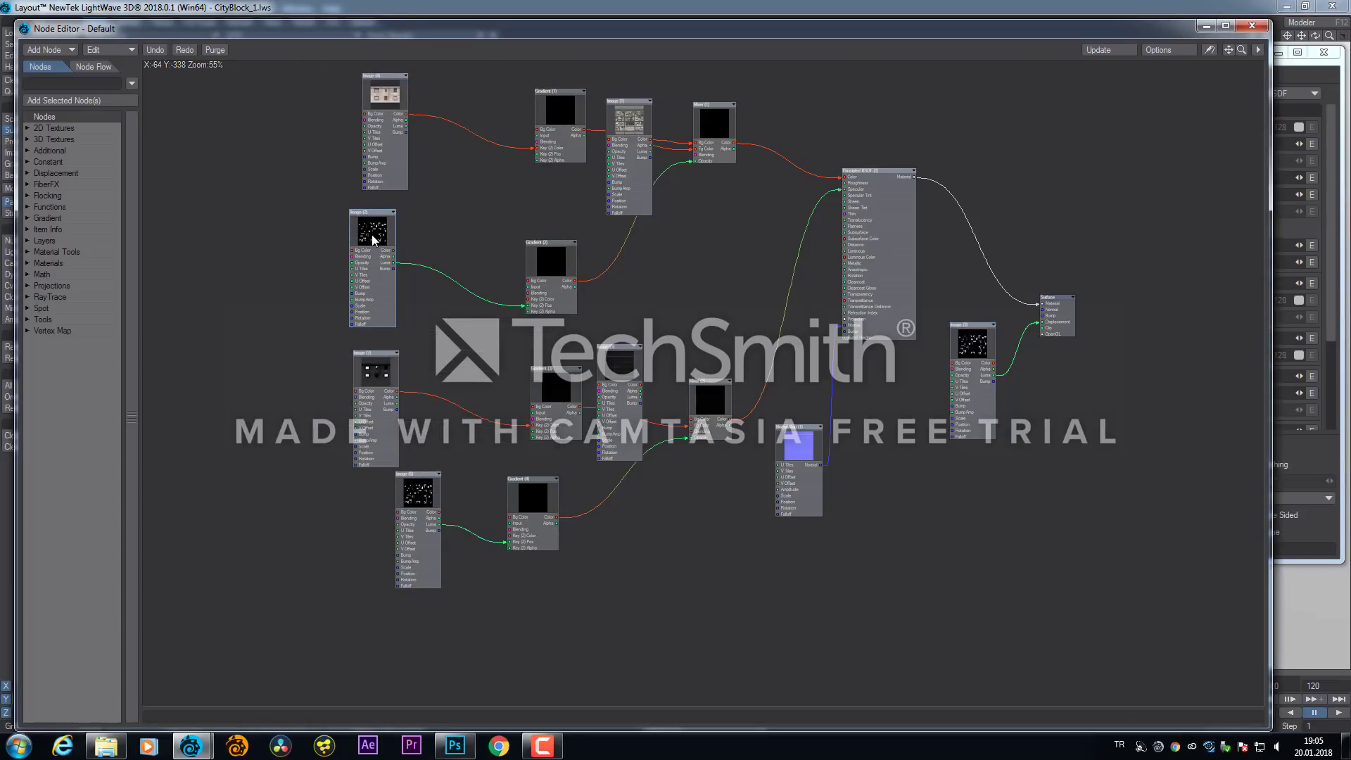
{"action": "double_click", "coordinate": [374, 240]}
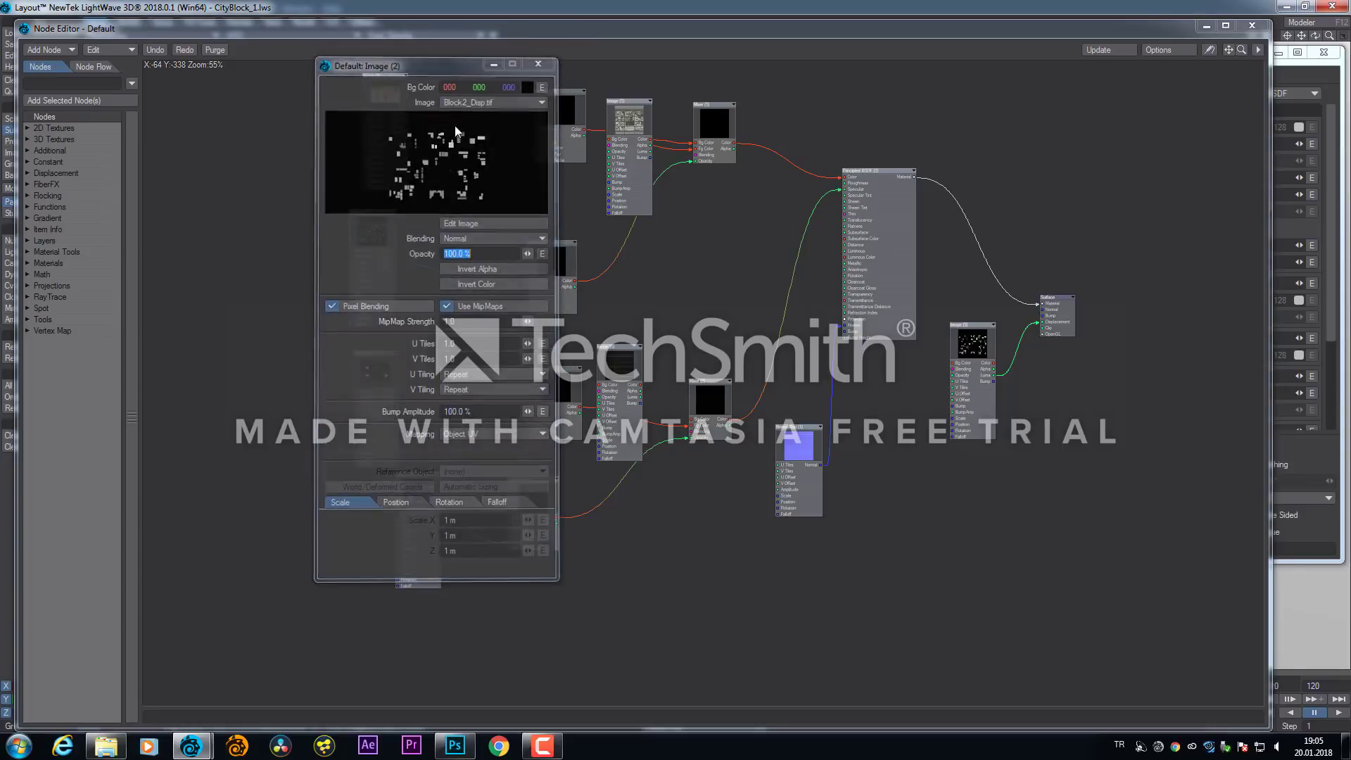
{"action": "double_click", "coordinate": [394, 99]}
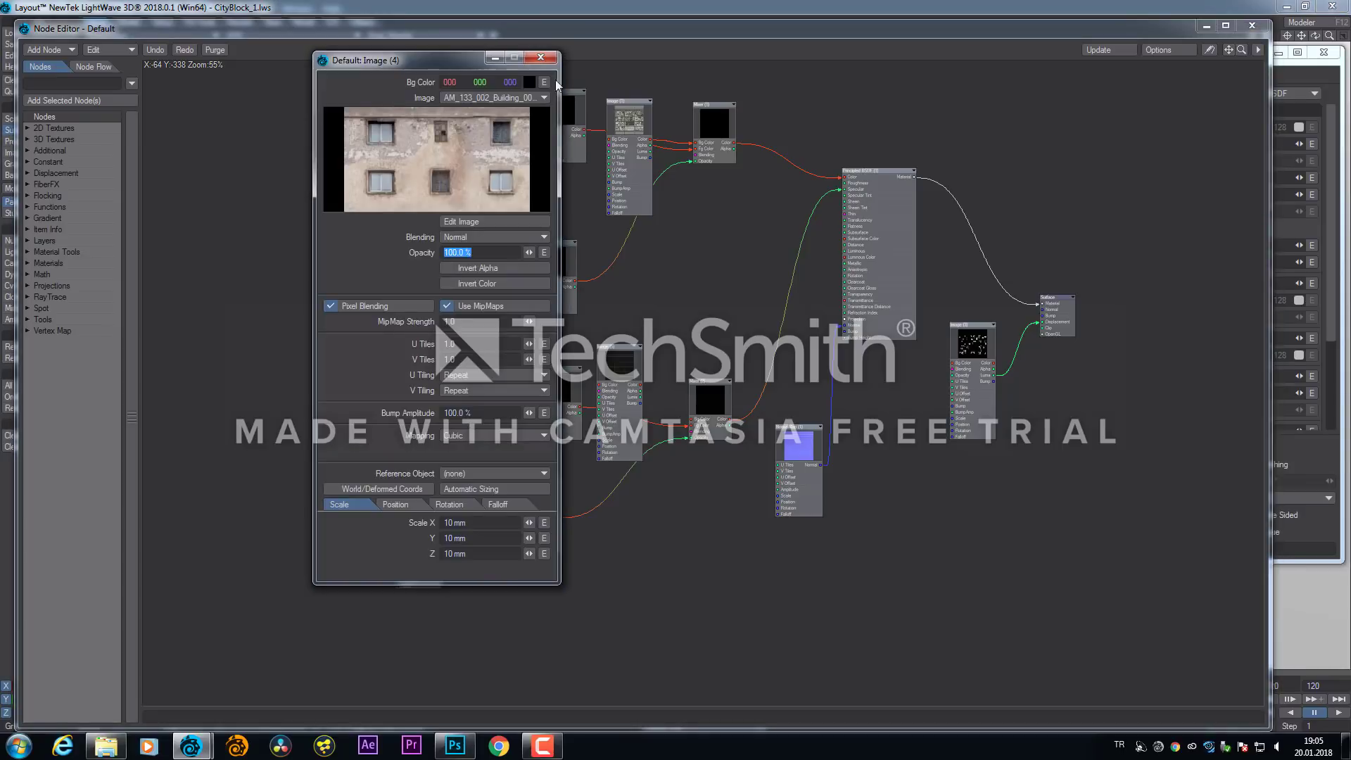
{"action": "left_click", "coordinate": [540, 58]}
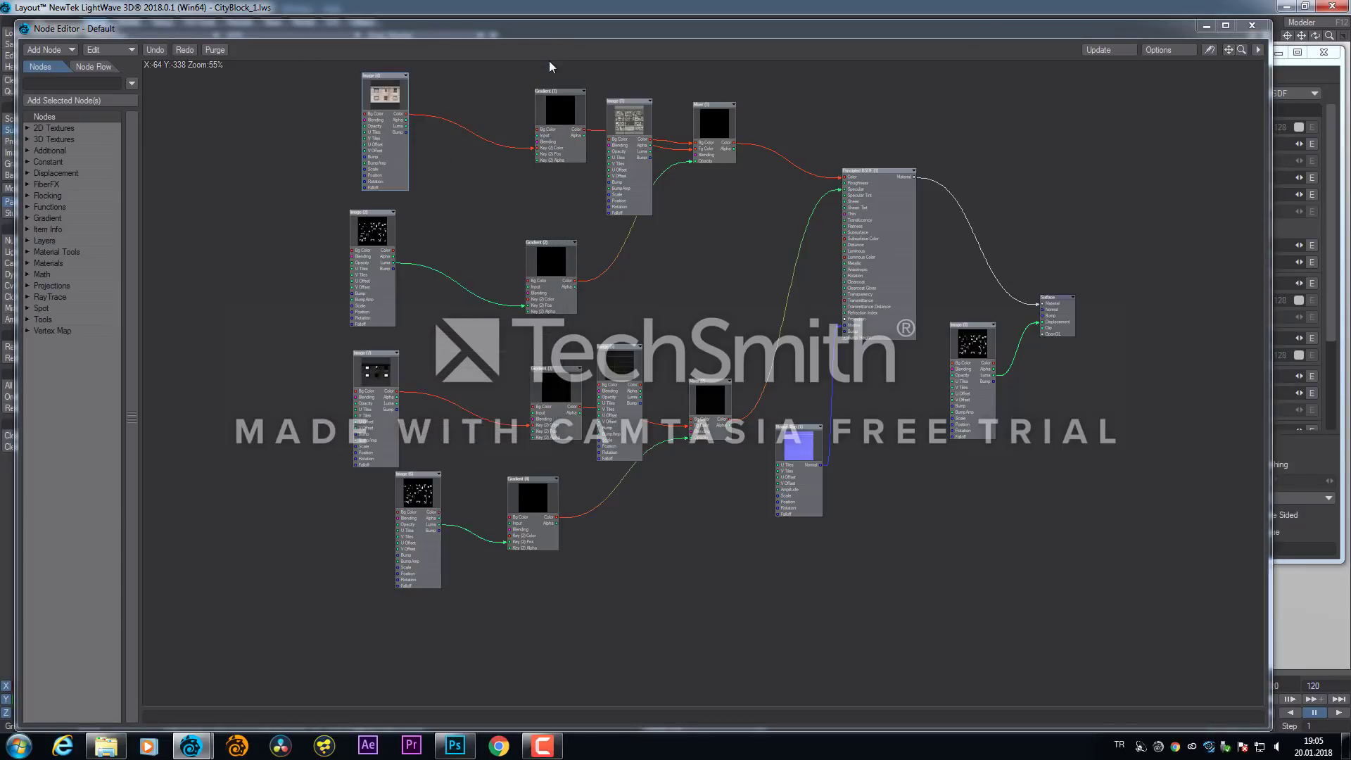
Inspect the specular branch's building window image, move the lowest displacement image node farther down, and close the node graph
{"action": "double_click", "coordinate": [378, 377]}
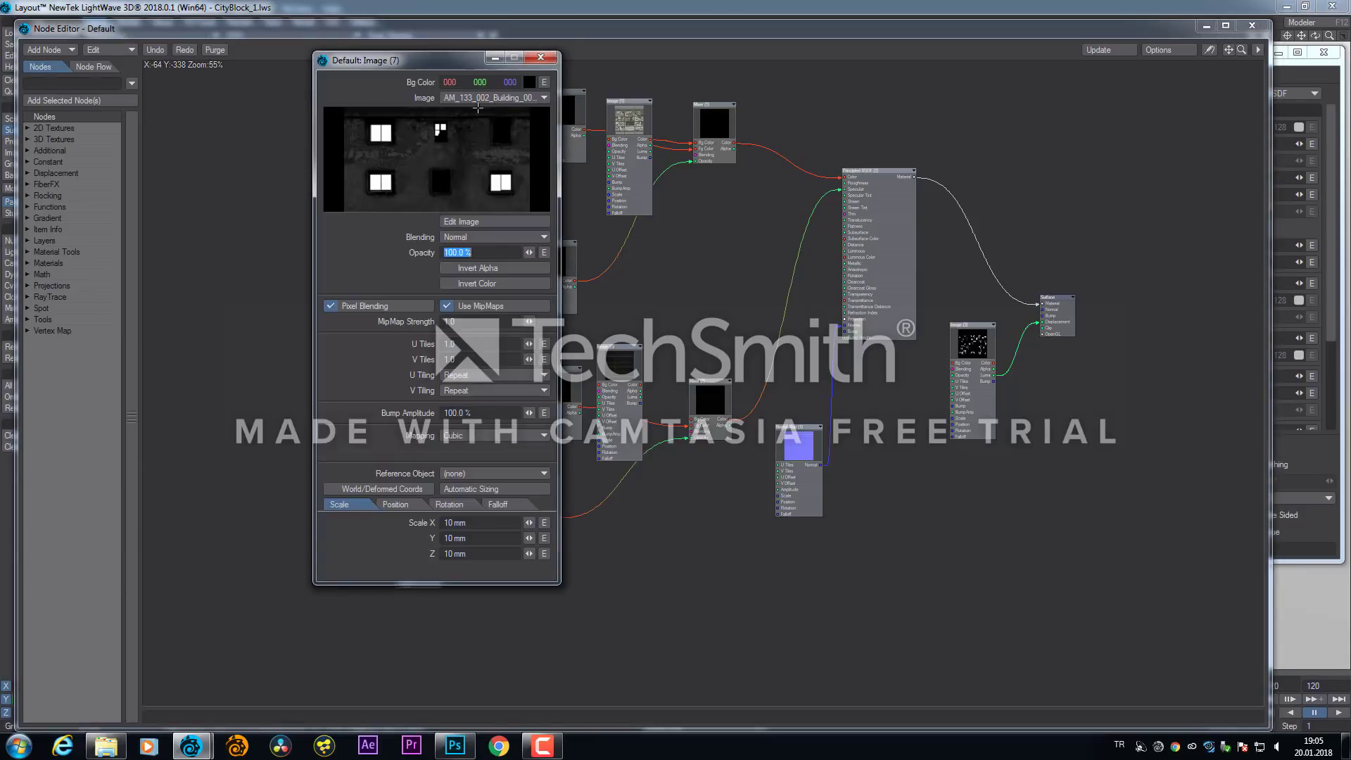
{"action": "left_click", "coordinate": [543, 57]}
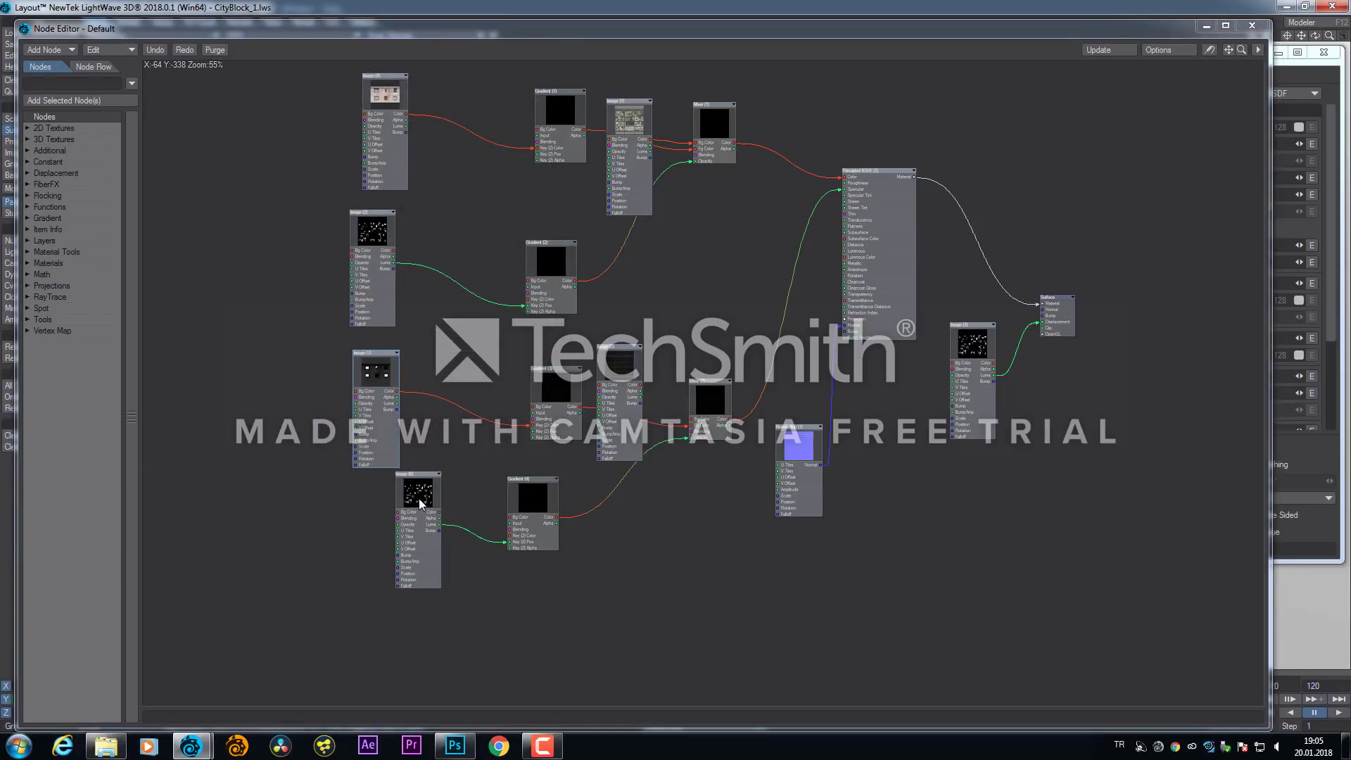
{"action": "left_click_drag", "start_coordinate": [420, 498], "coordinate": [395, 546]}
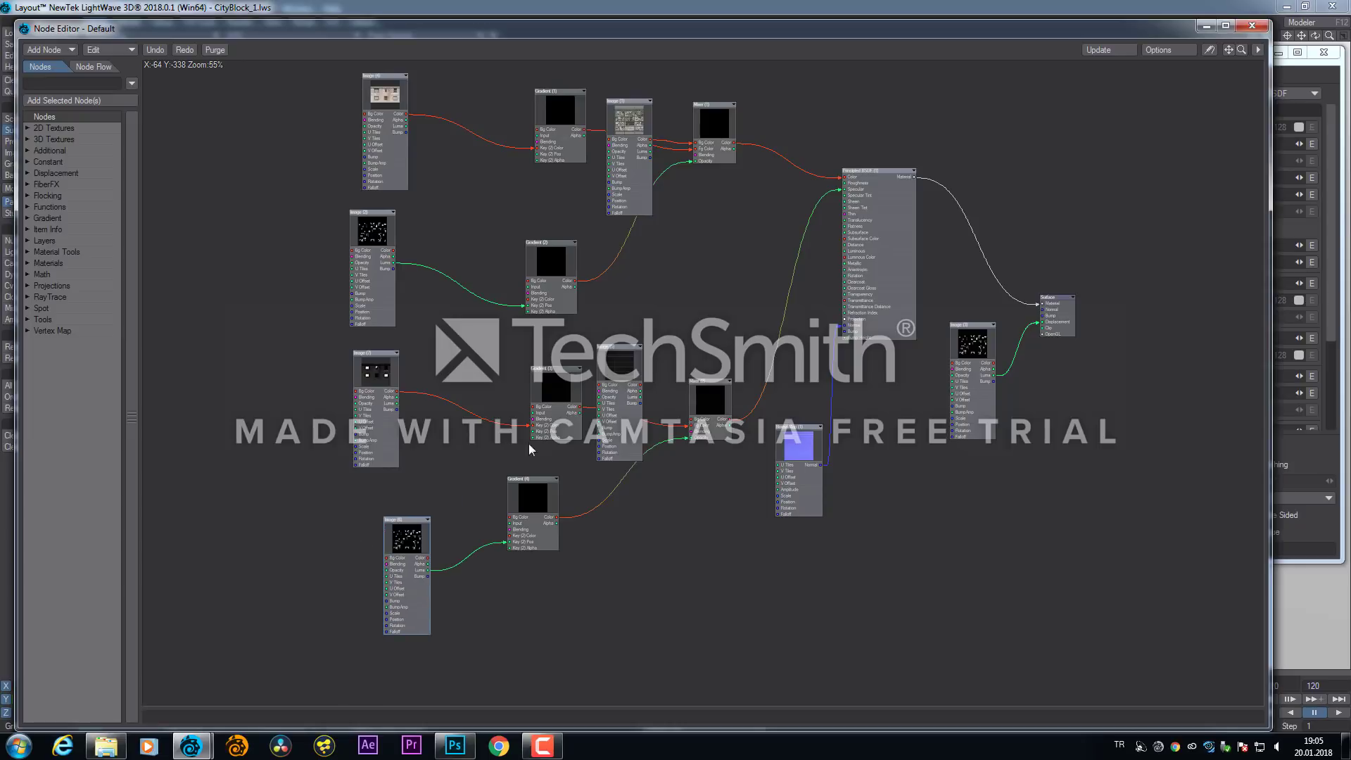
{"action": "left_click", "coordinate": [1257, 29]}
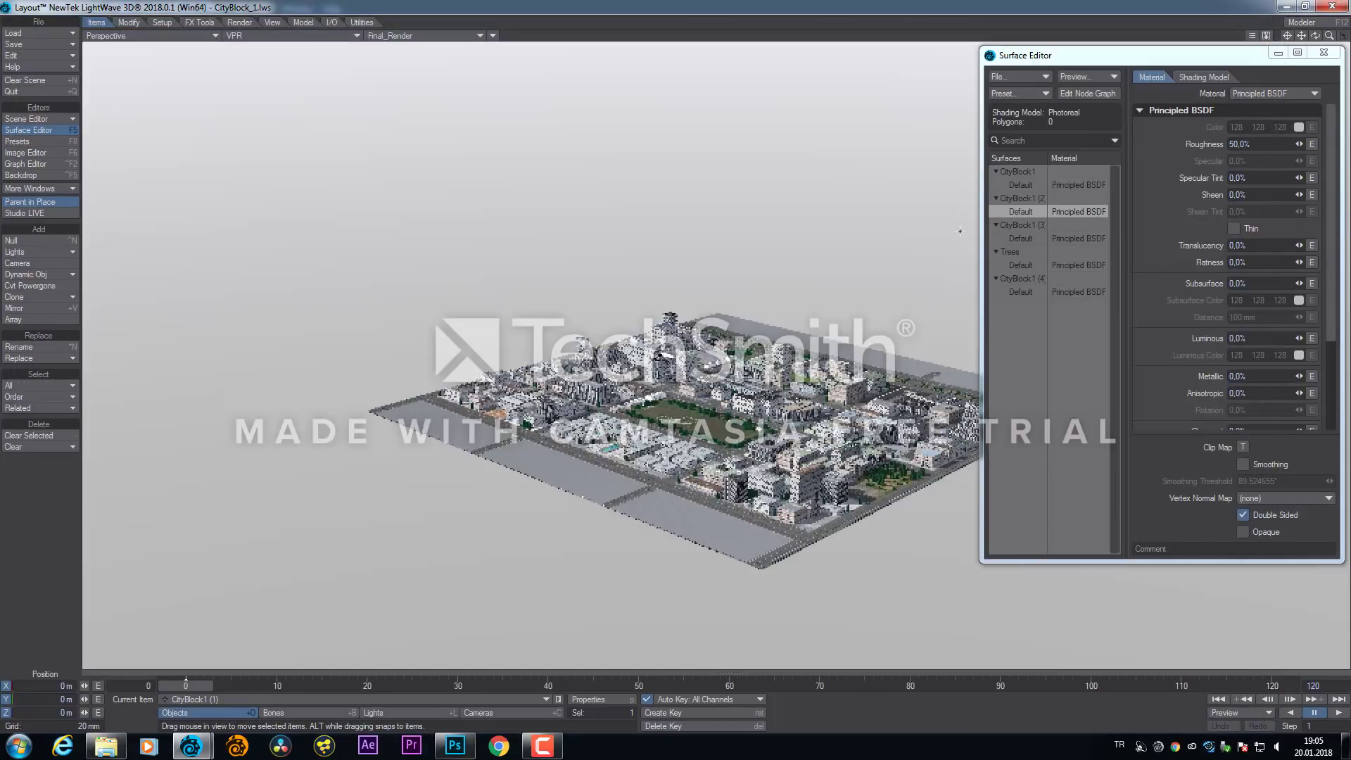
Open the node graph of the Trees Default surface, and set the viewport to Shaded Solid
{"action": "left_click", "coordinate": [1036, 278]}
{"action": "left_click", "coordinate": [1028, 262]}
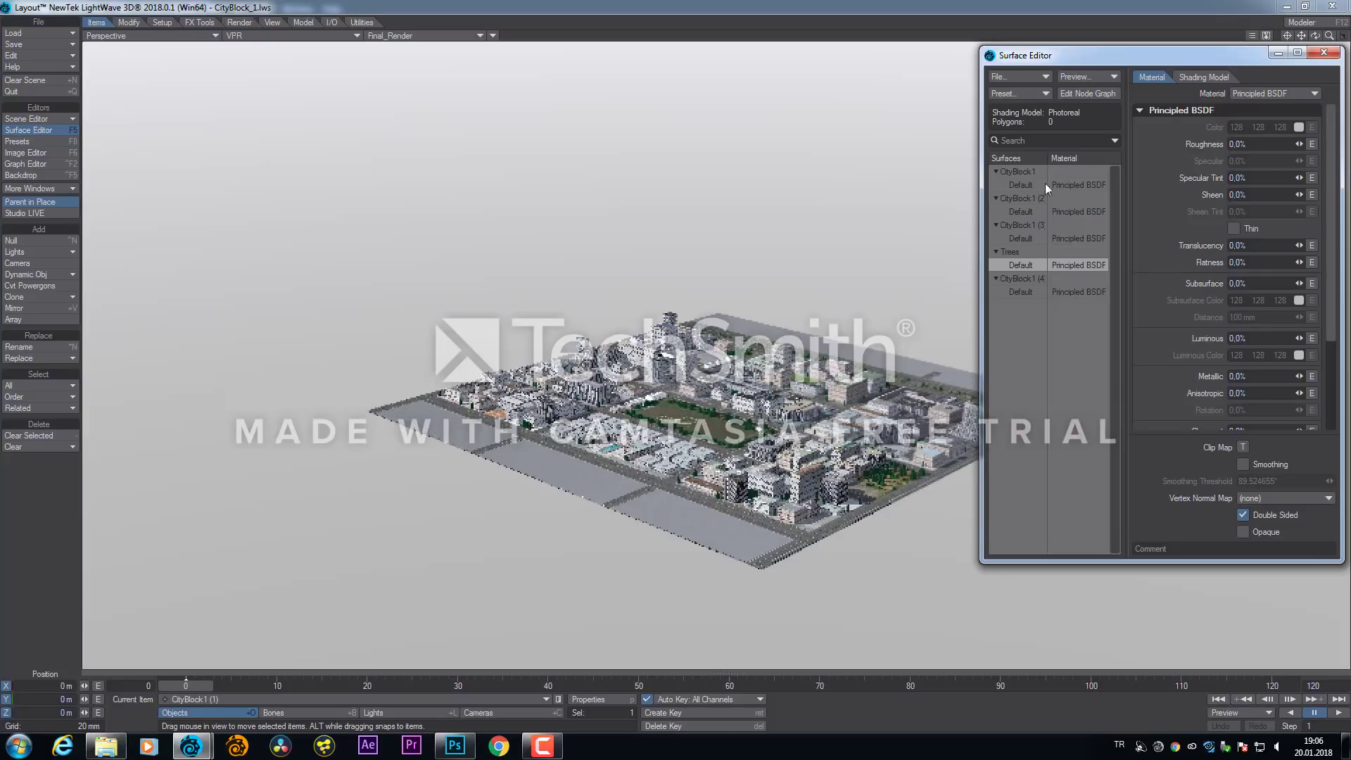
{"action": "left_click", "coordinate": [1083, 94]}
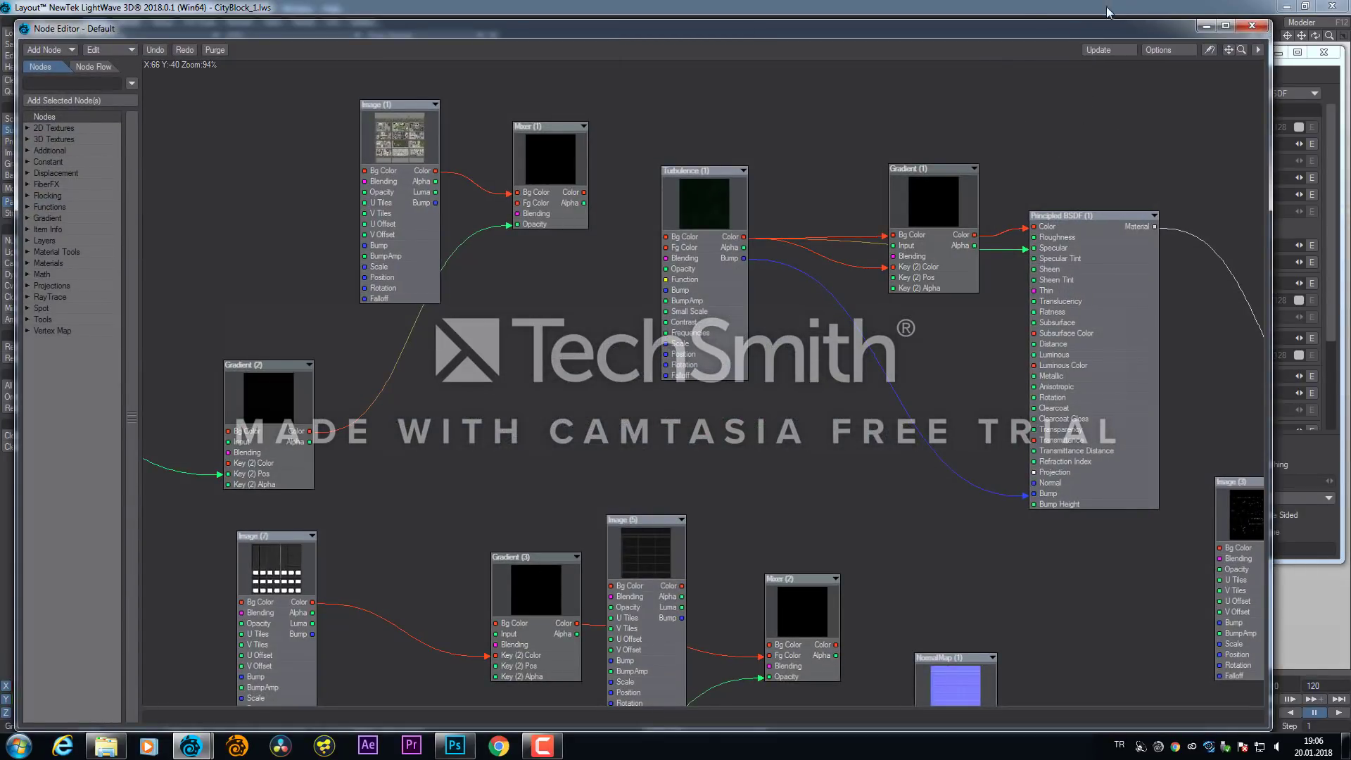
{"action": "left_click_drag", "start_coordinate": [1007, 27], "coordinate": [1044, 110]}
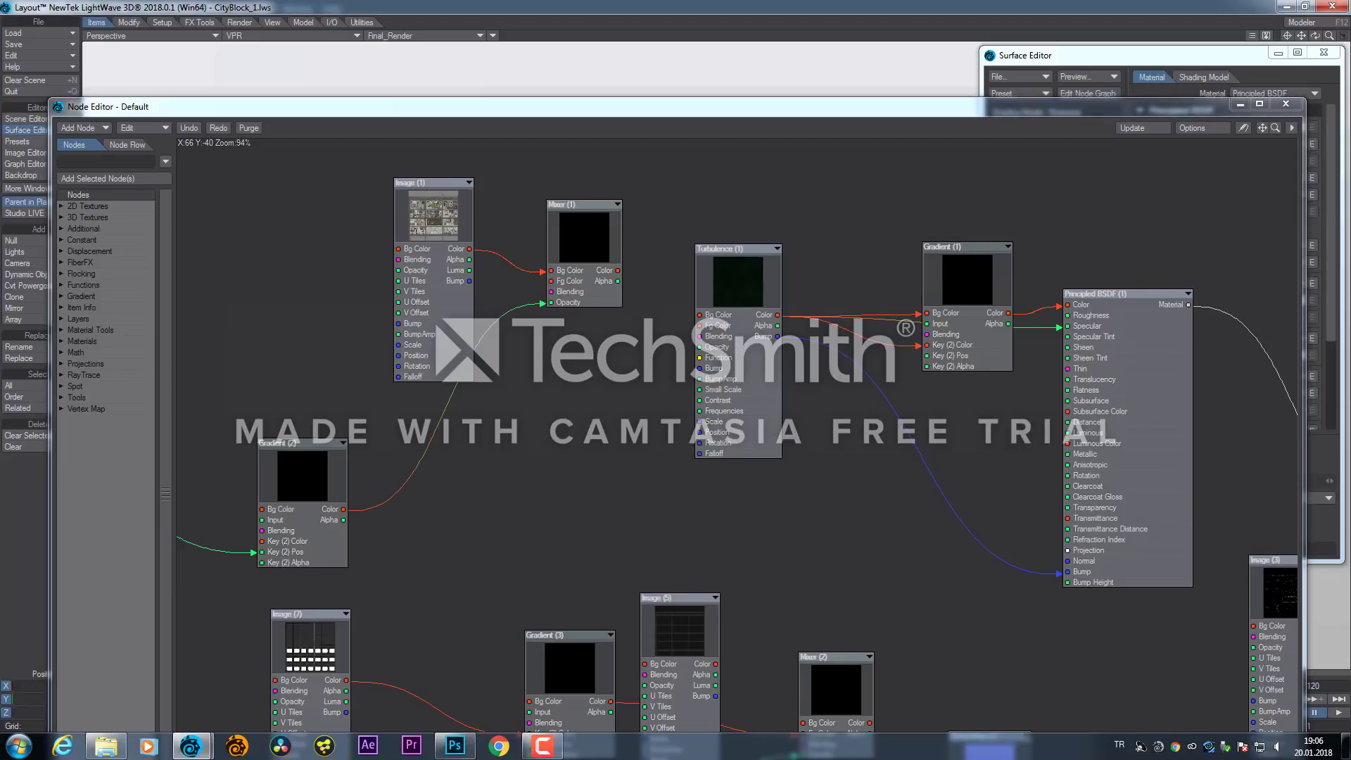
{"action": "left_click", "coordinate": [290, 35]}
{"action": "left_click", "coordinate": [271, 59]}
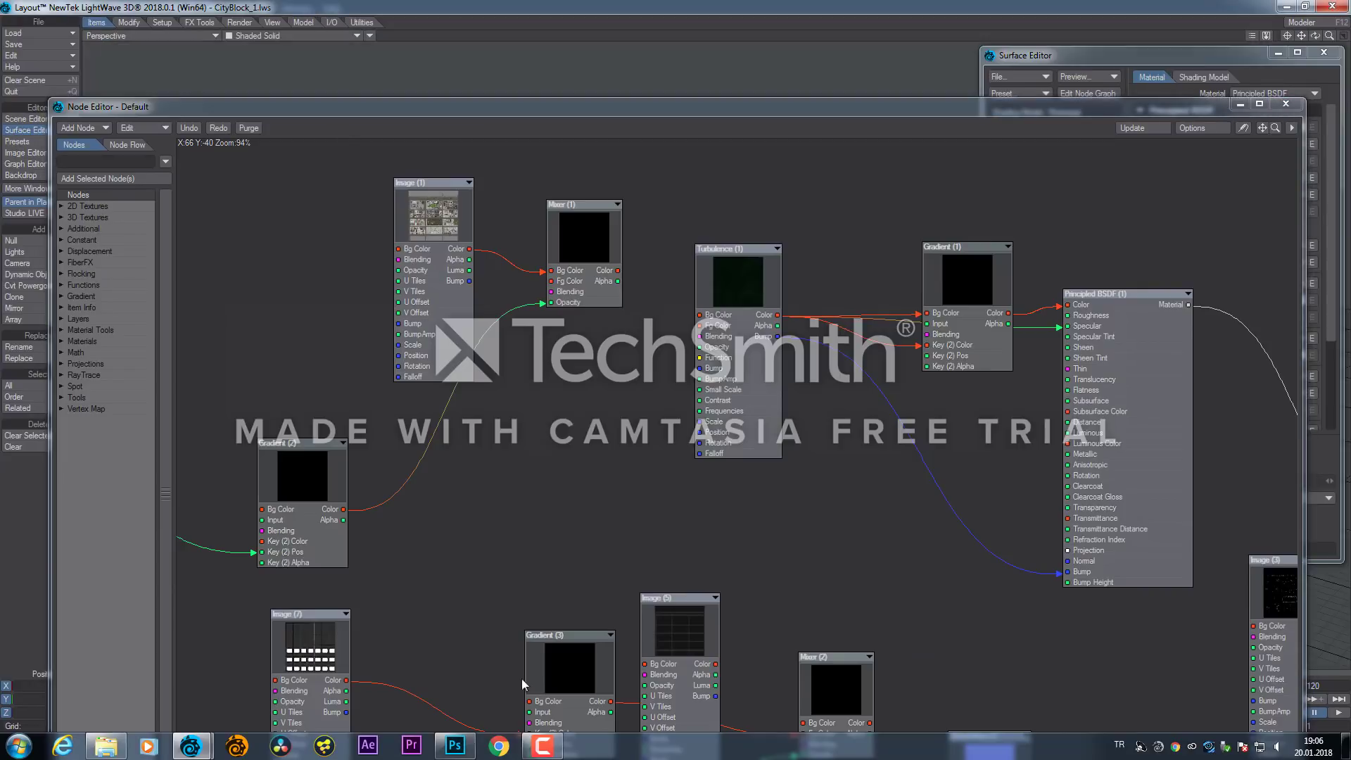
Switch to Photoshop and bring up the Trees_Disp.tif displacement map
{"action": "left_click", "coordinate": [479, 748]}
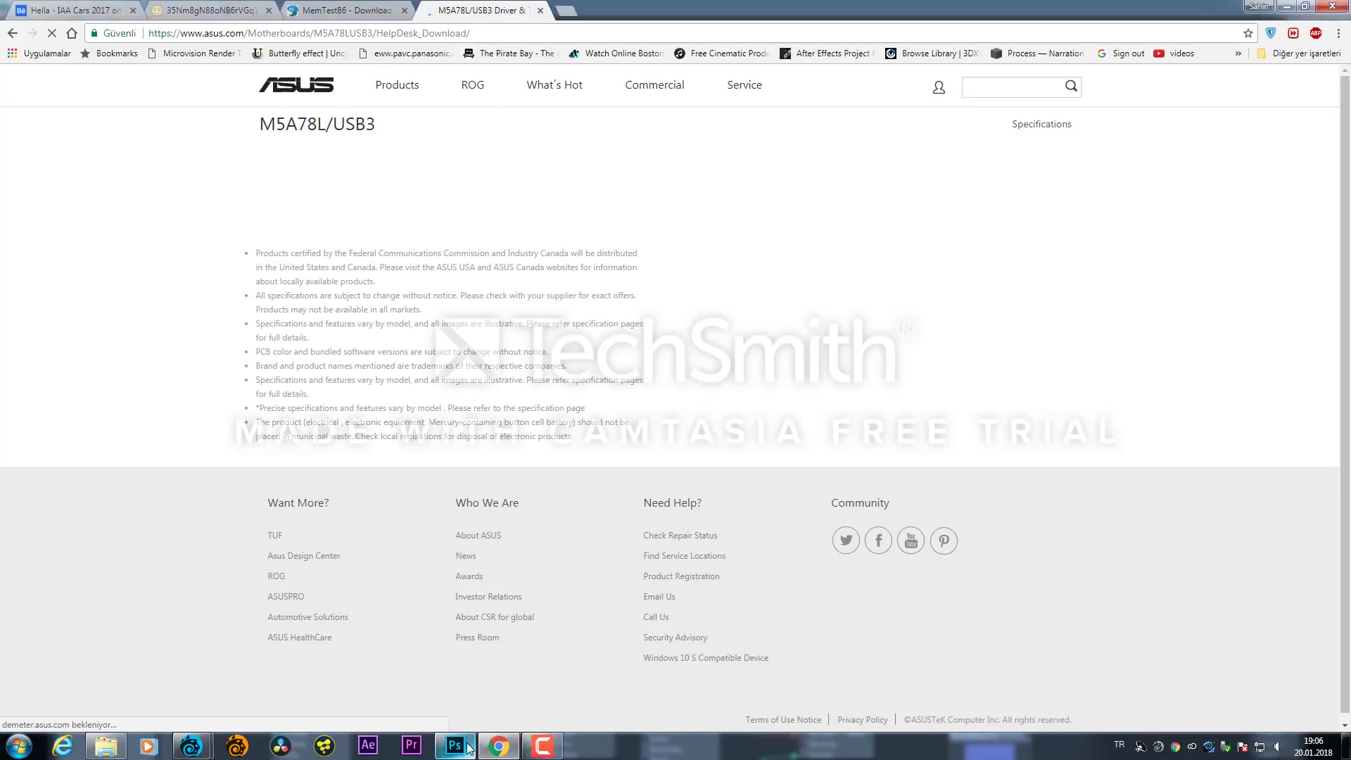
{"action": "left_click", "coordinate": [461, 746]}
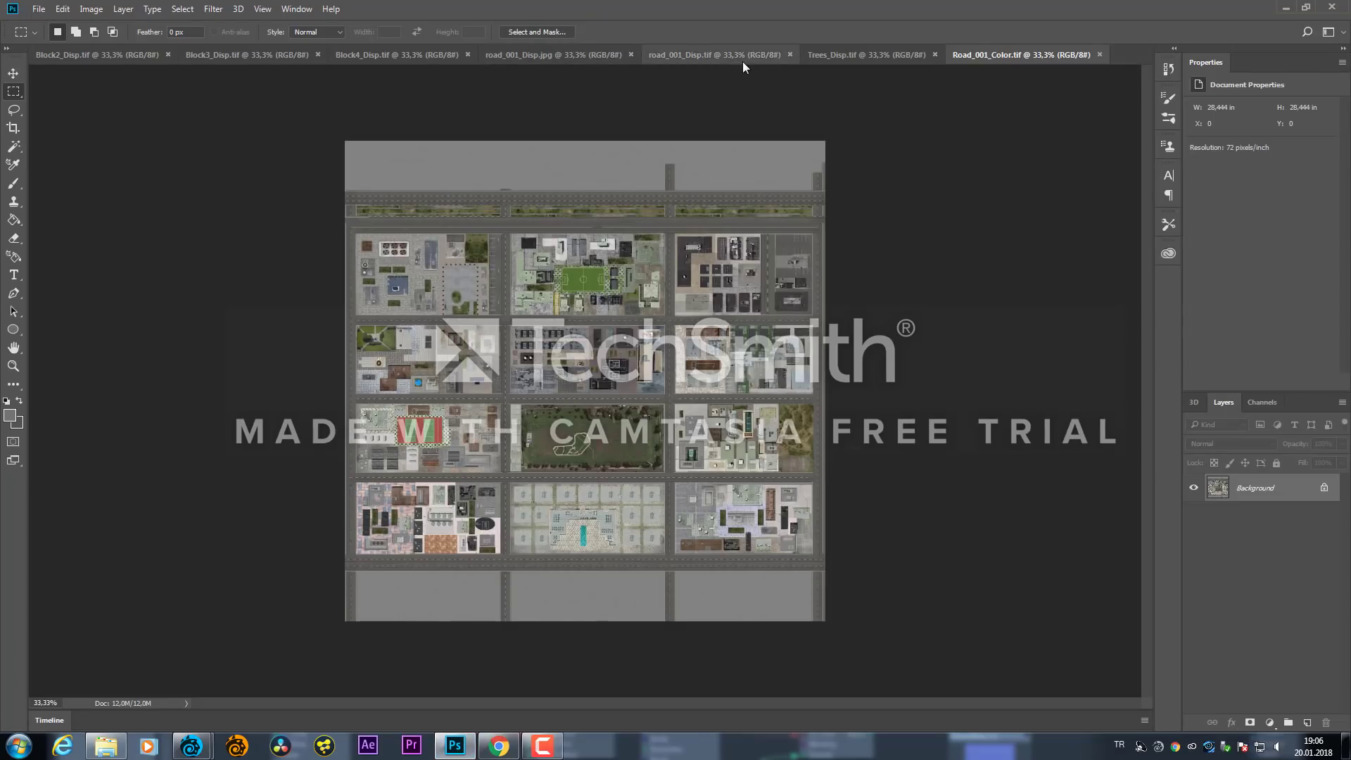
{"action": "left_click", "coordinate": [838, 54]}
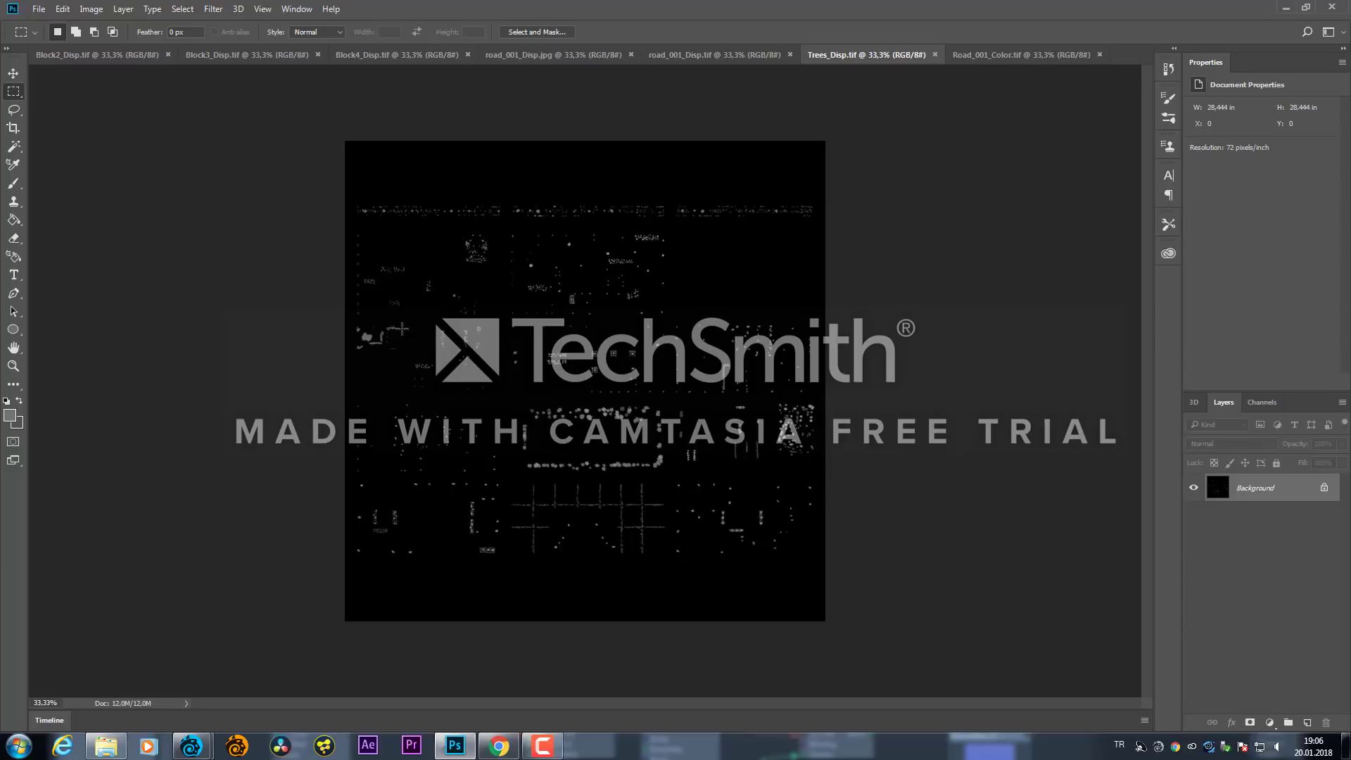
Examine the painted tree spots in Trees_Disp.tif, both close up and across the whole map
{"action": "key", "text": "ctrl+plus"}
{"action": "key", "text": "ctrl+plus"}
{"action": "key", "text": "ctrl+plus"}
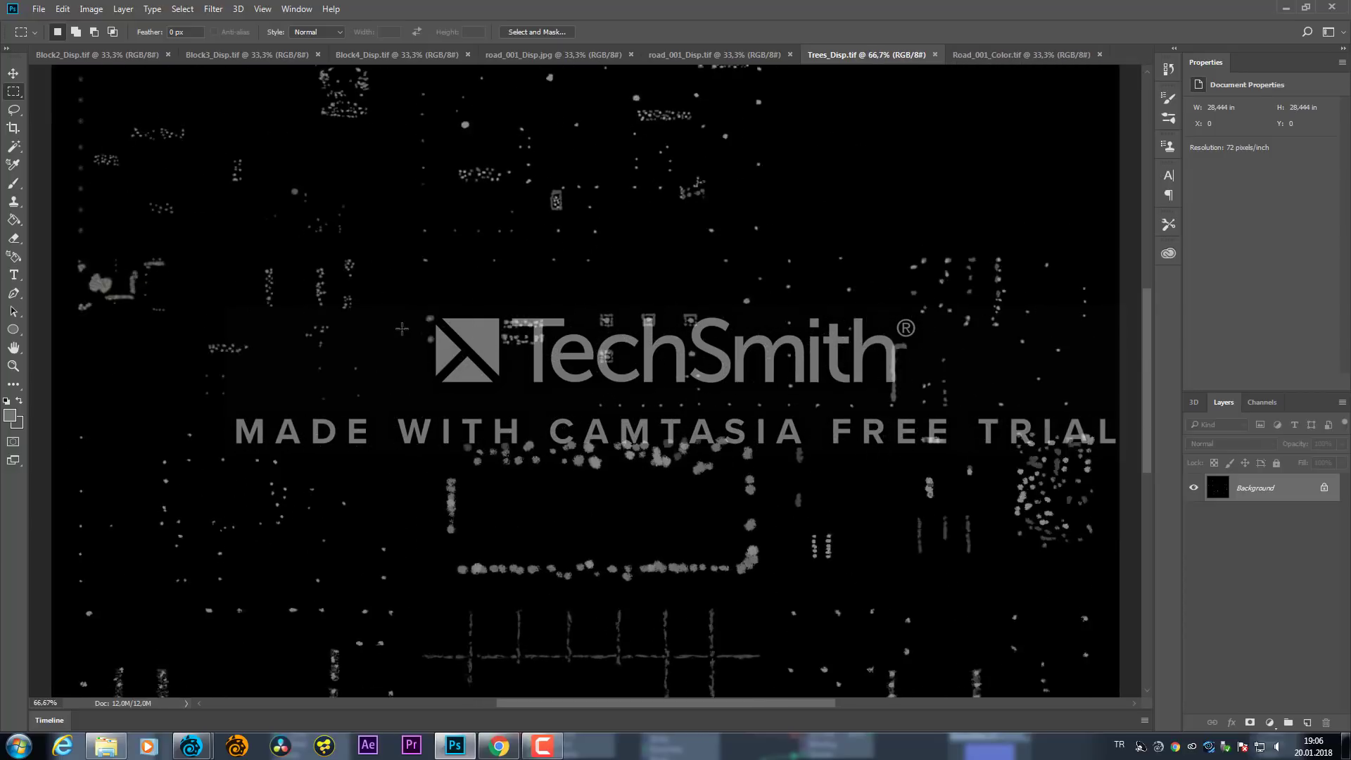
{"action": "key", "text": "ctrl+plus"}
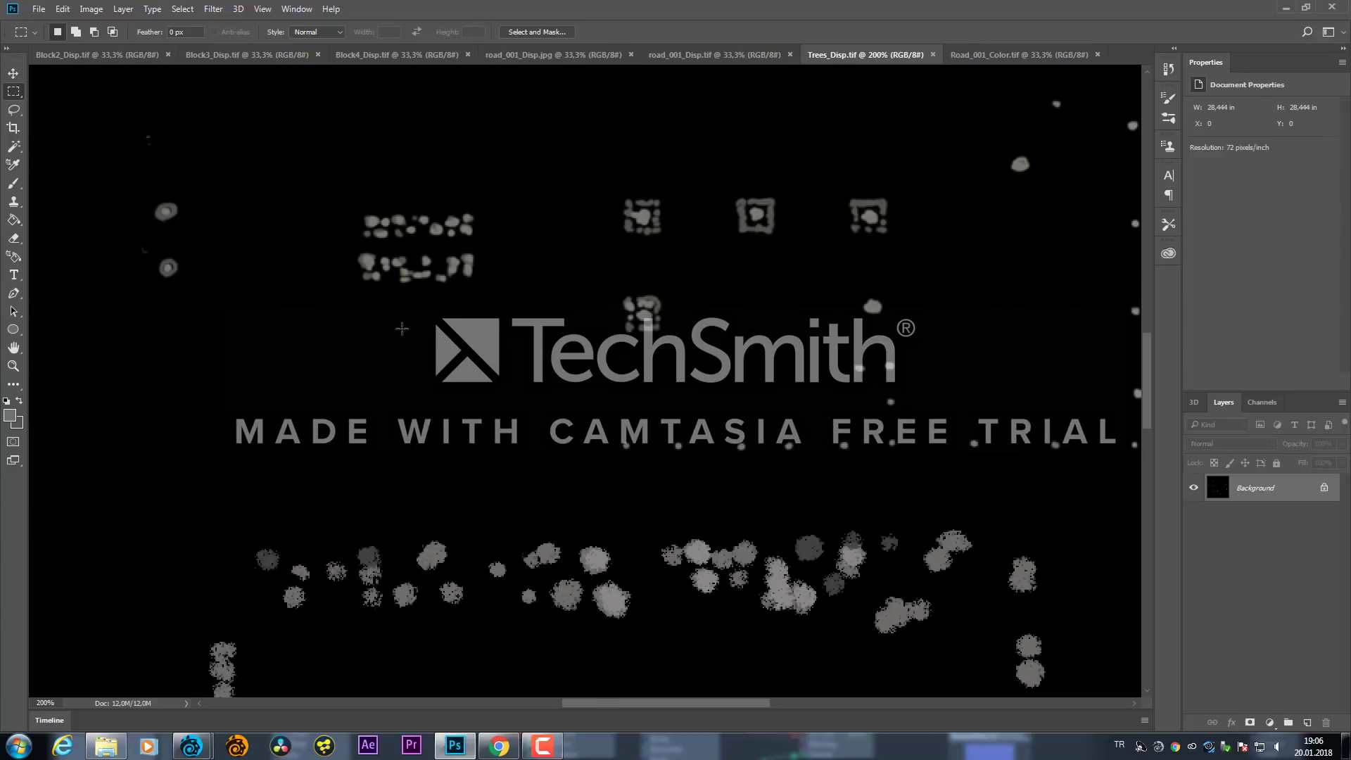
{"action": "key", "text": "ctrl+minus"}
{"action": "key", "text": "ctrl+minus"}
{"action": "key", "text": "ctrl+minus"}
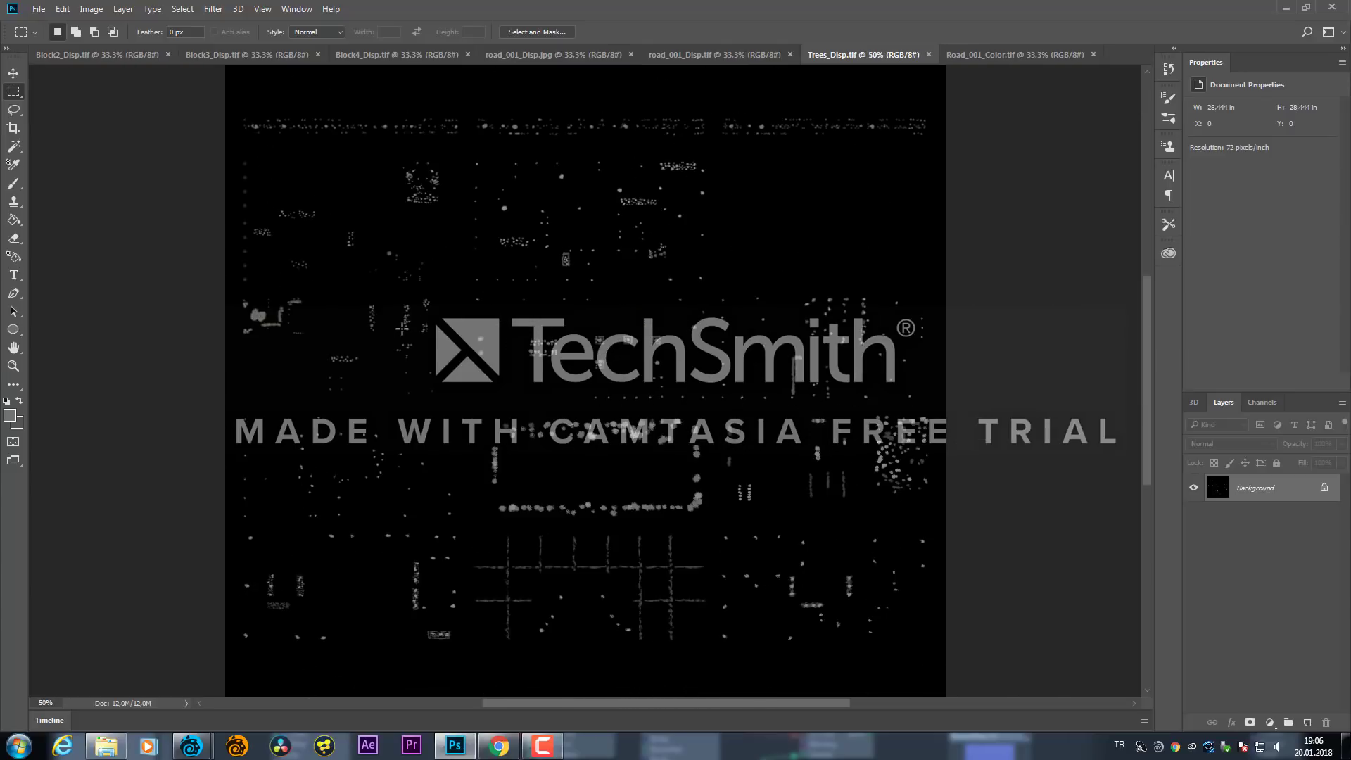
{"action": "key", "text": "ctrl+plus"}
{"action": "key", "text": "ctrl+plus"}
{"action": "key", "text": "ctrl+plus"}
{"action": "key", "text": "ctrl+plus"}
{"action": "key", "text": "ctrl+plus"}
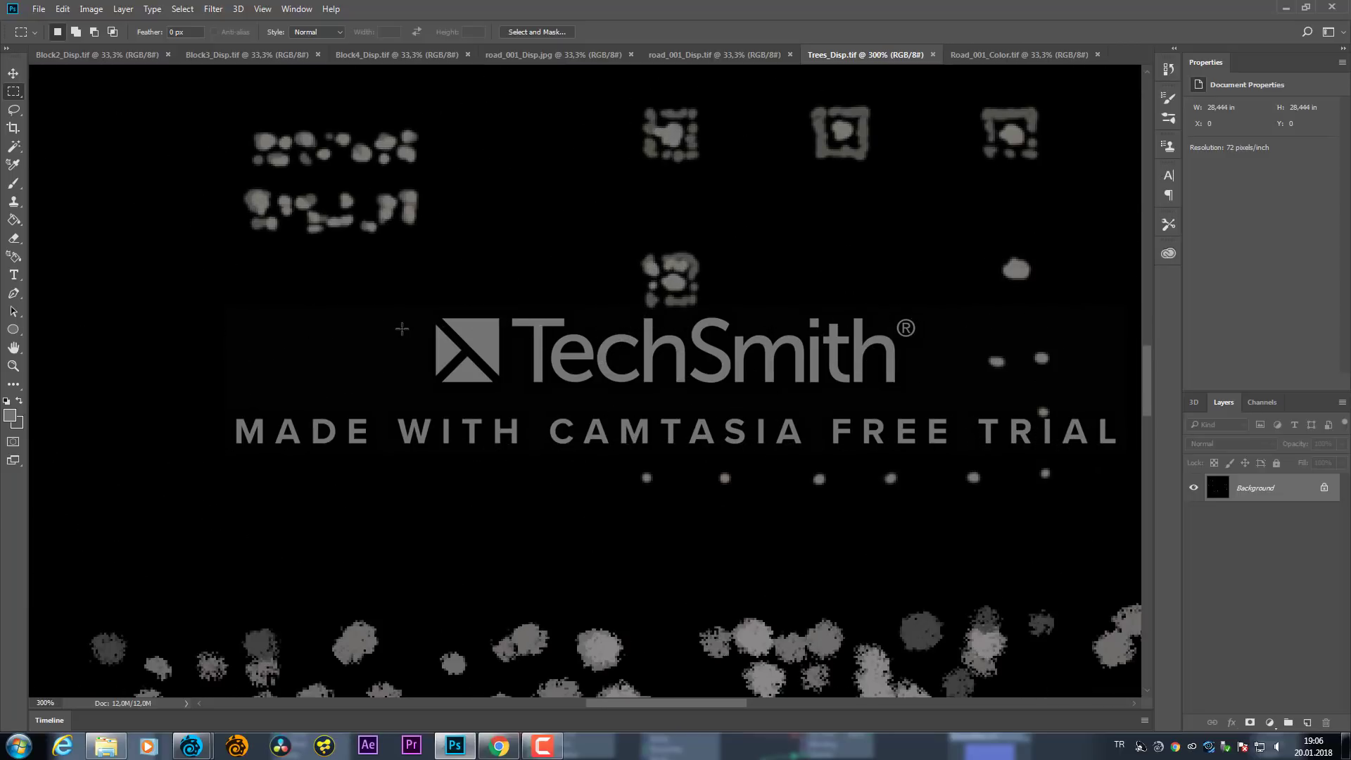
{"action": "key", "text": "ctrl+minus"}
{"action": "key", "text": "ctrl+minus"}
{"action": "key", "text": "ctrl+minus"}
{"action": "key", "text": "ctrl+minus"}
{"action": "key", "text": "ctrl+minus"}
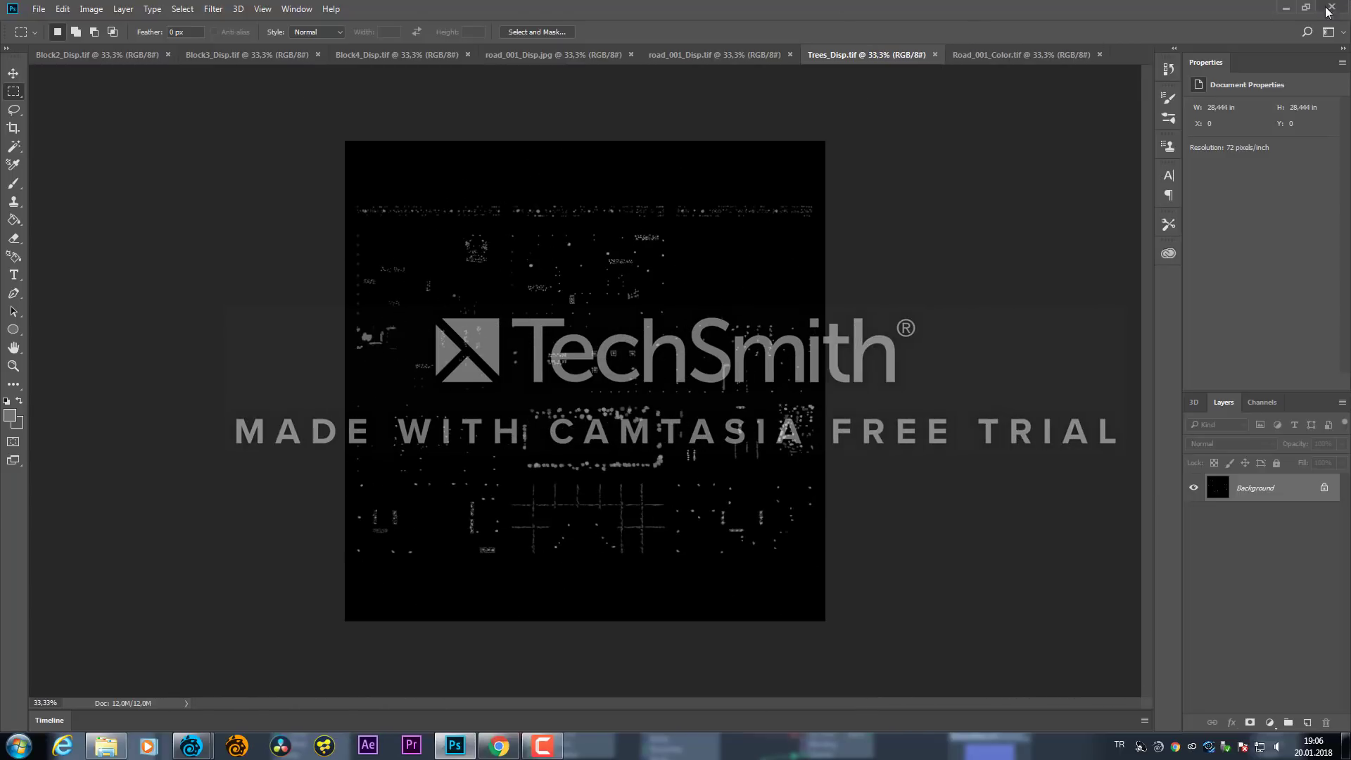
Switch back to the CityBlock_1 scene in LightWave Layout and reopen the Trees Default surface's node graph
{"action": "left_click", "coordinate": [1286, 7]}
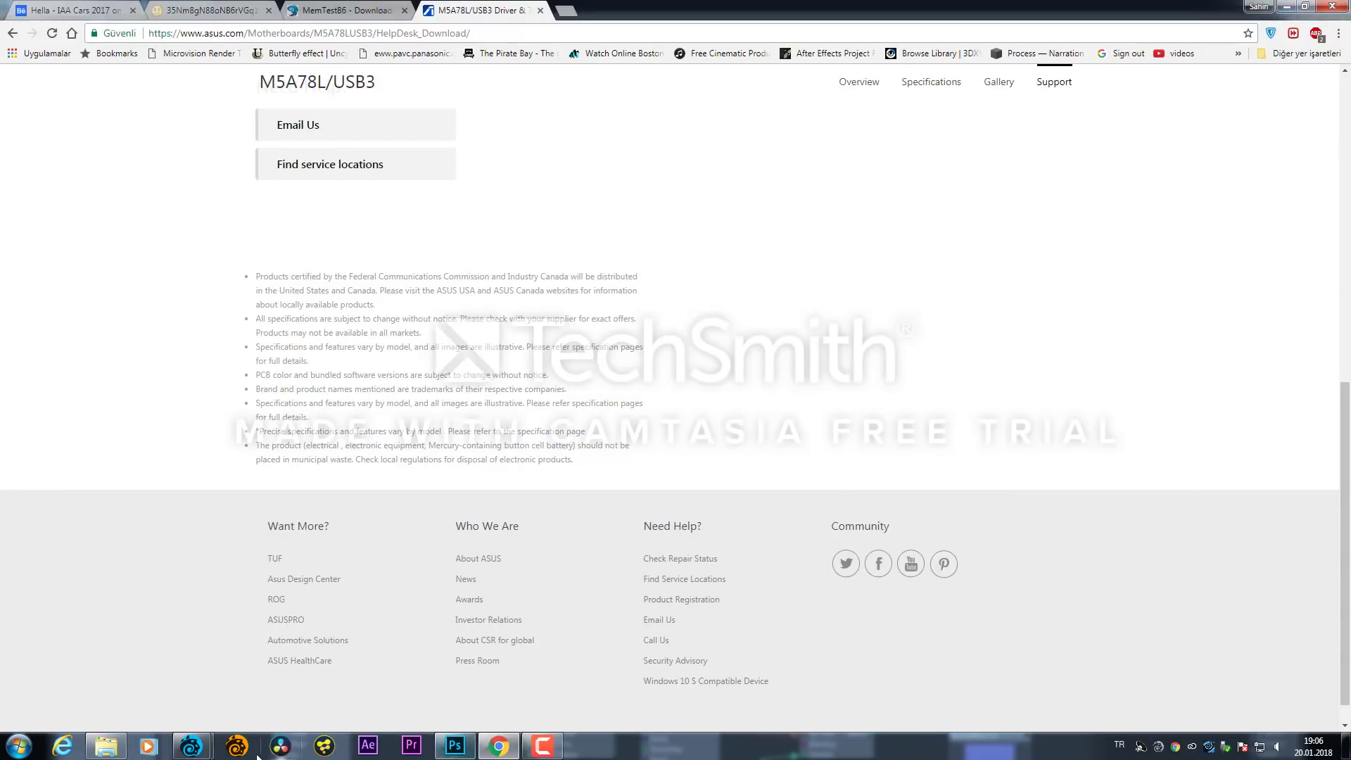
{"action": "left_click", "coordinate": [190, 746]}
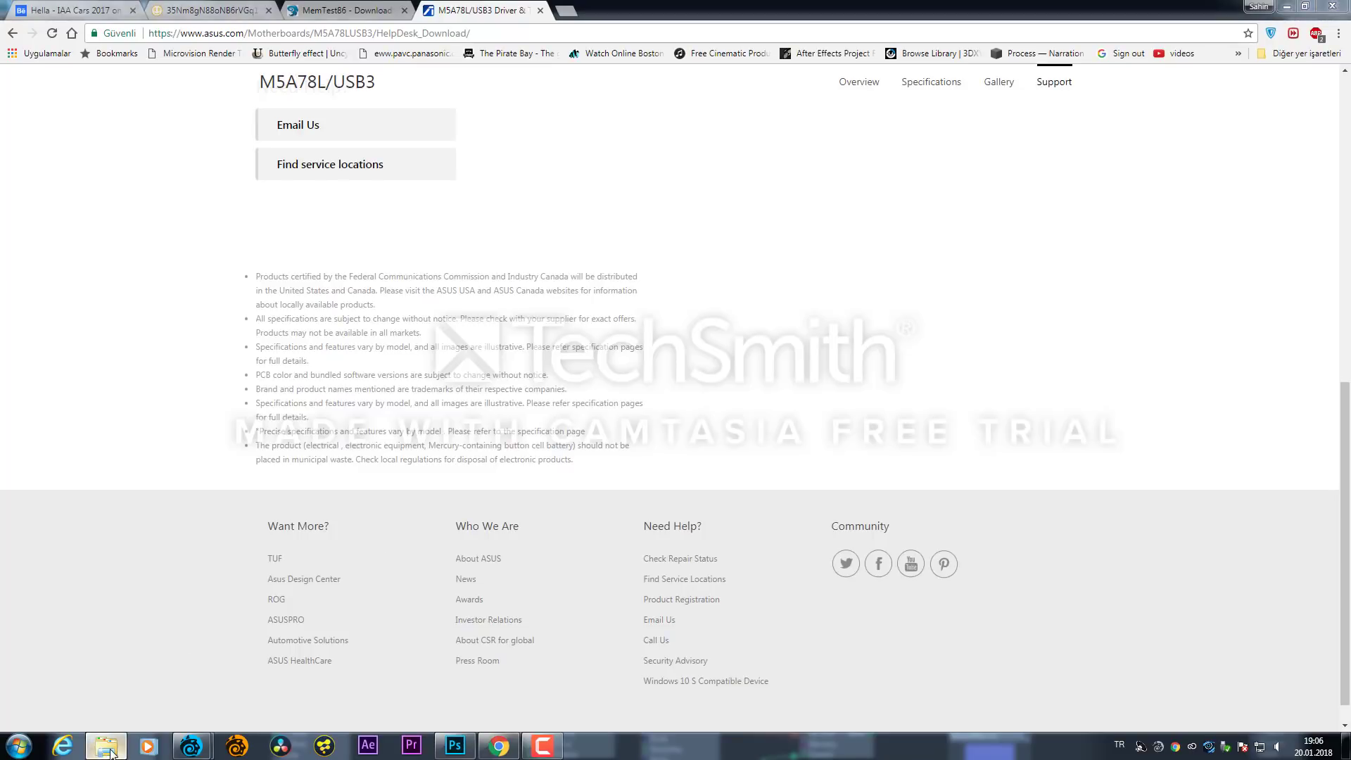
{"action": "left_click", "coordinate": [191, 744]}
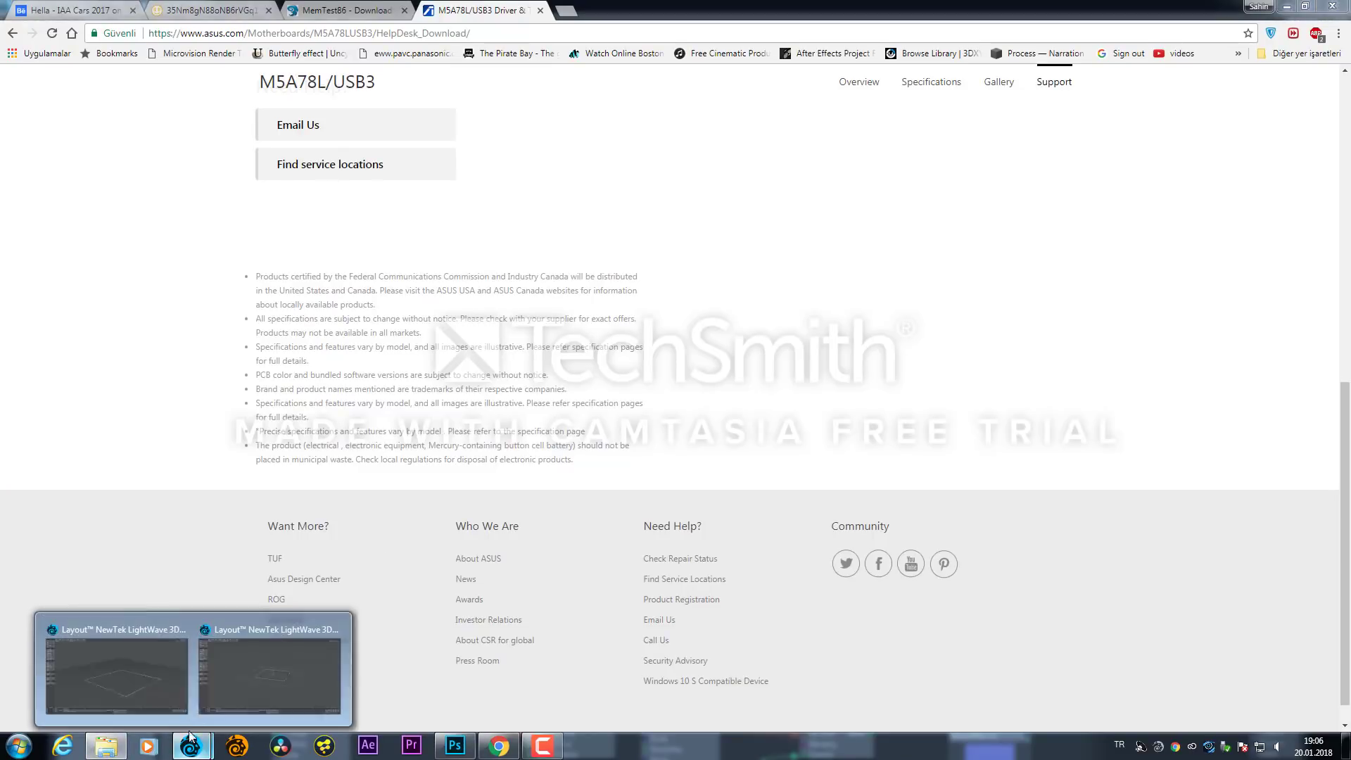
{"action": "left_click", "coordinate": [154, 660]}
{"action": "left_click", "coordinate": [1286, 103]}
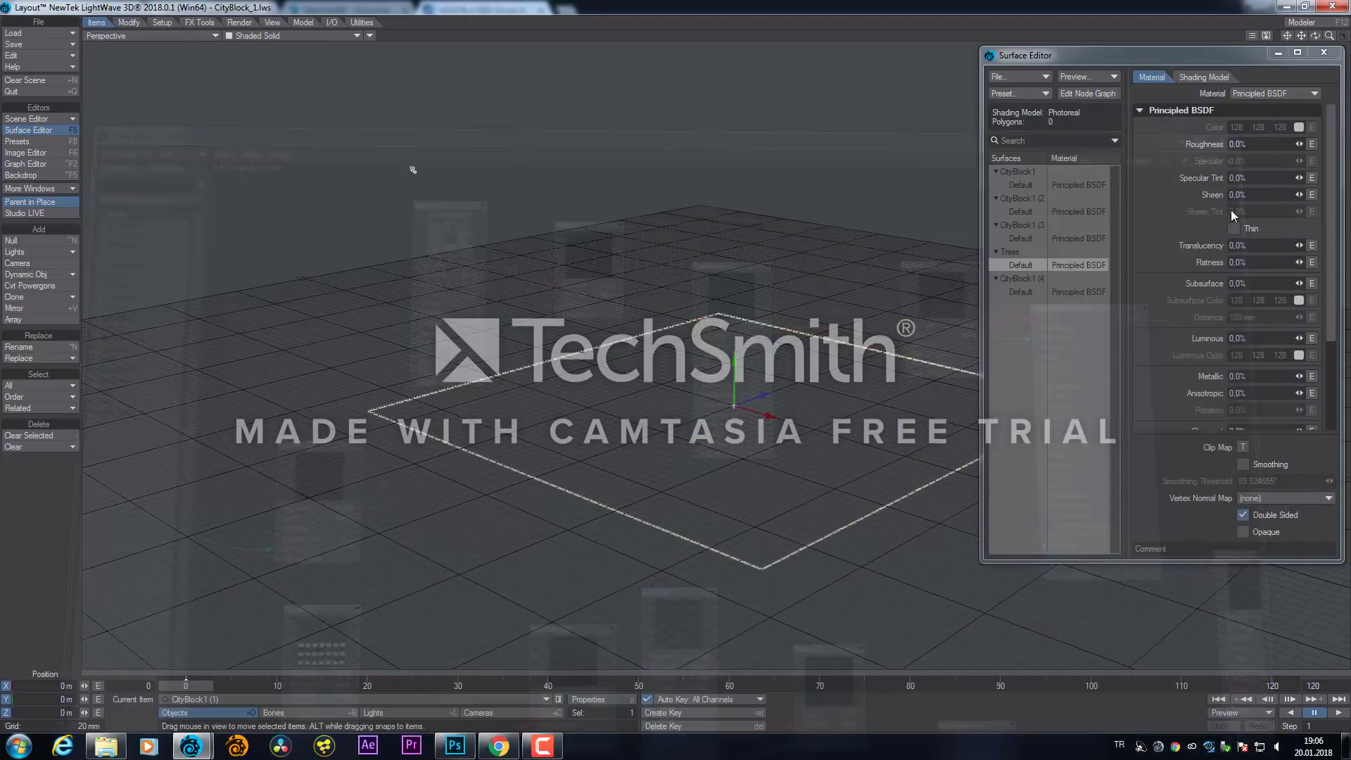
{"action": "left_click", "coordinate": [1089, 94]}
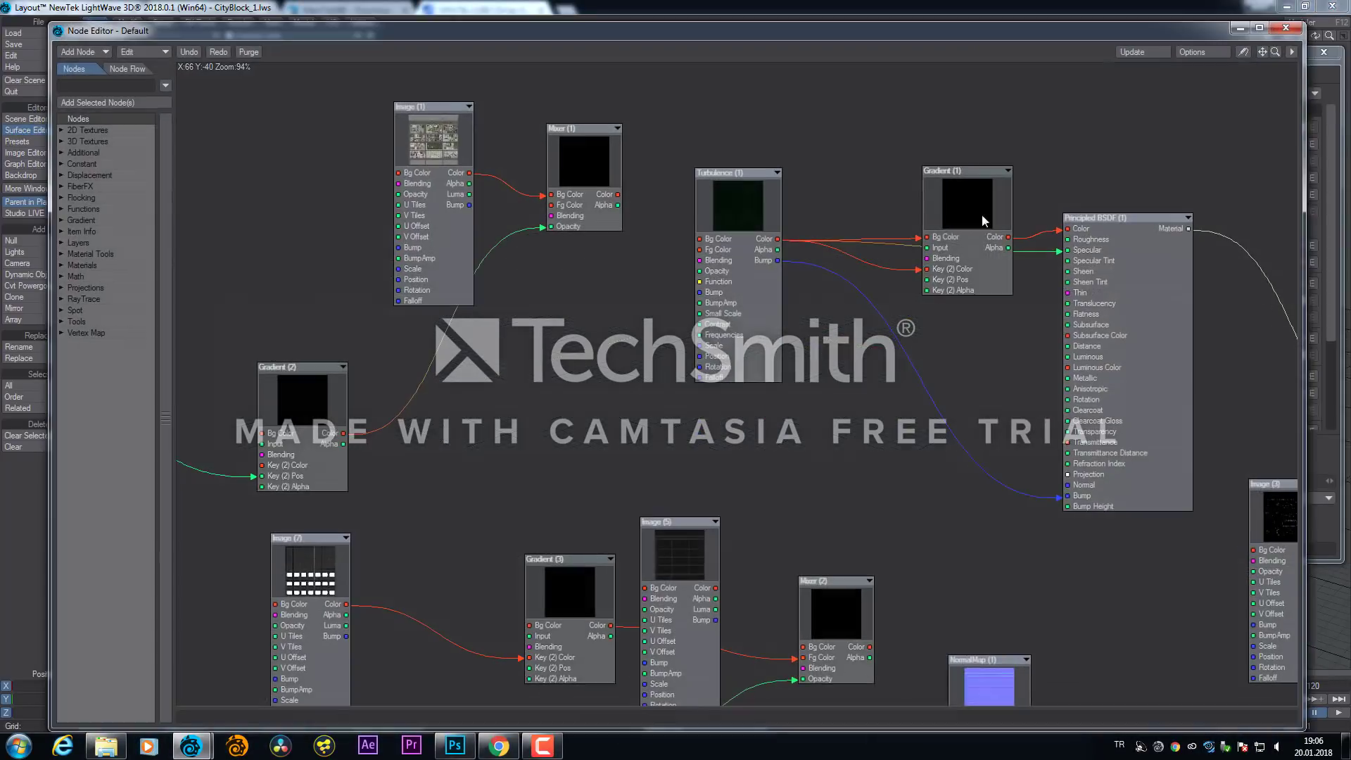
Separate the unused Image (1) and Mixer (1) nodes from the Turbulence (1) and Gradient (1) nodes feeding the tree material
{"action": "left_click_drag", "start_coordinate": [957, 203], "coordinate": [948, 137]}
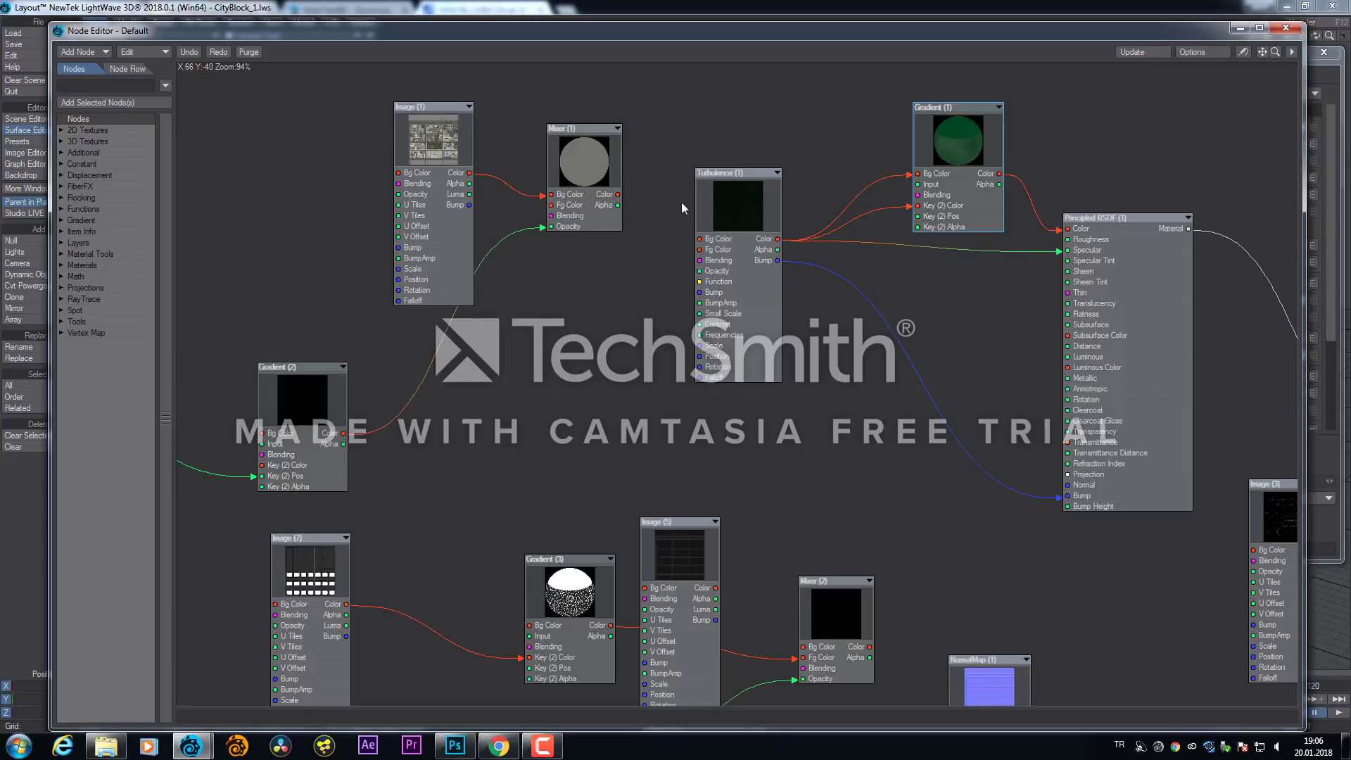
{"action": "left_click_drag", "start_coordinate": [569, 169], "coordinate": [534, 187]}
{"action": "left_click_drag", "start_coordinate": [422, 159], "coordinate": [365, 169]}
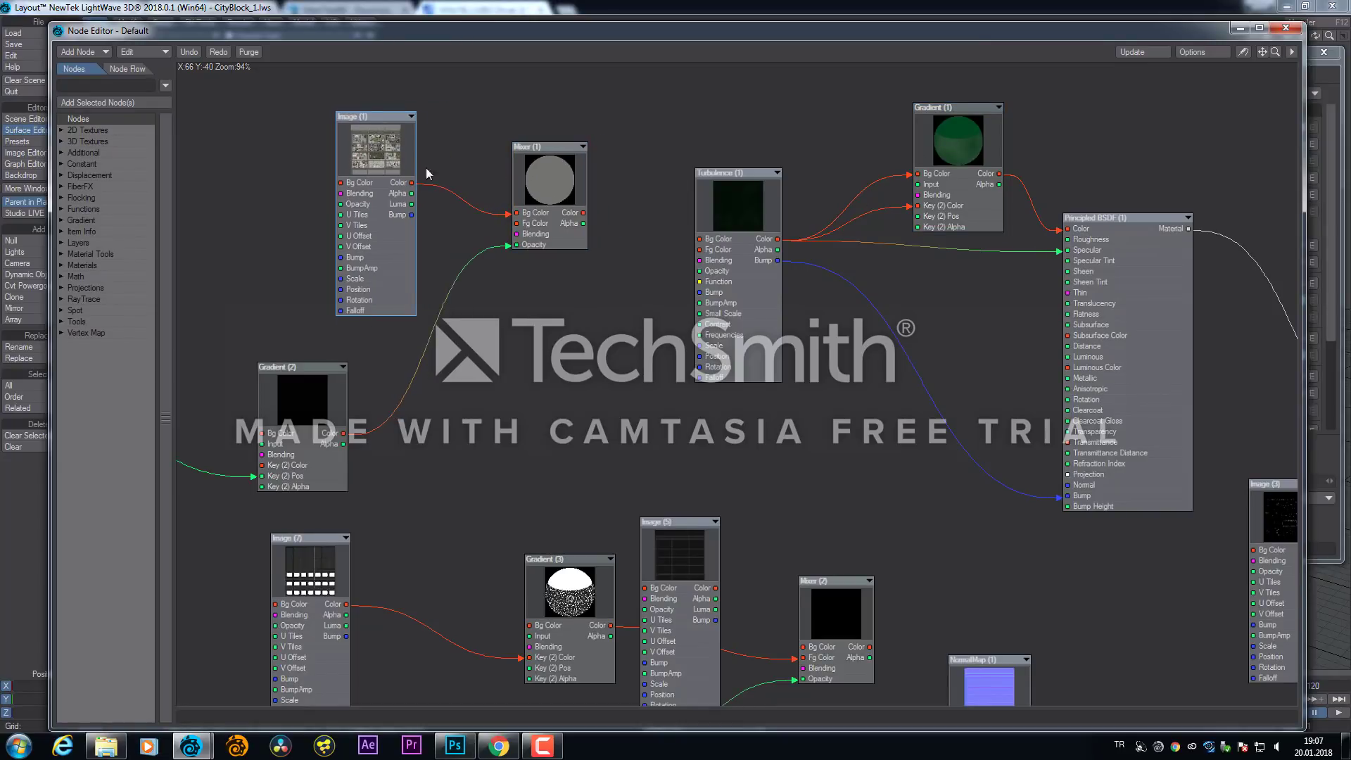
{"action": "left_click_drag", "start_coordinate": [518, 176], "coordinate": [455, 186]}
{"action": "mouse_move", "coordinate": [753, 204]}
{"action": "left_mouse_down"}
{"action": "mouse_move", "coordinate": [732, 150]}
{"action": "mouse_move", "coordinate": [744, 209]}
{"action": "left_mouse_up"}
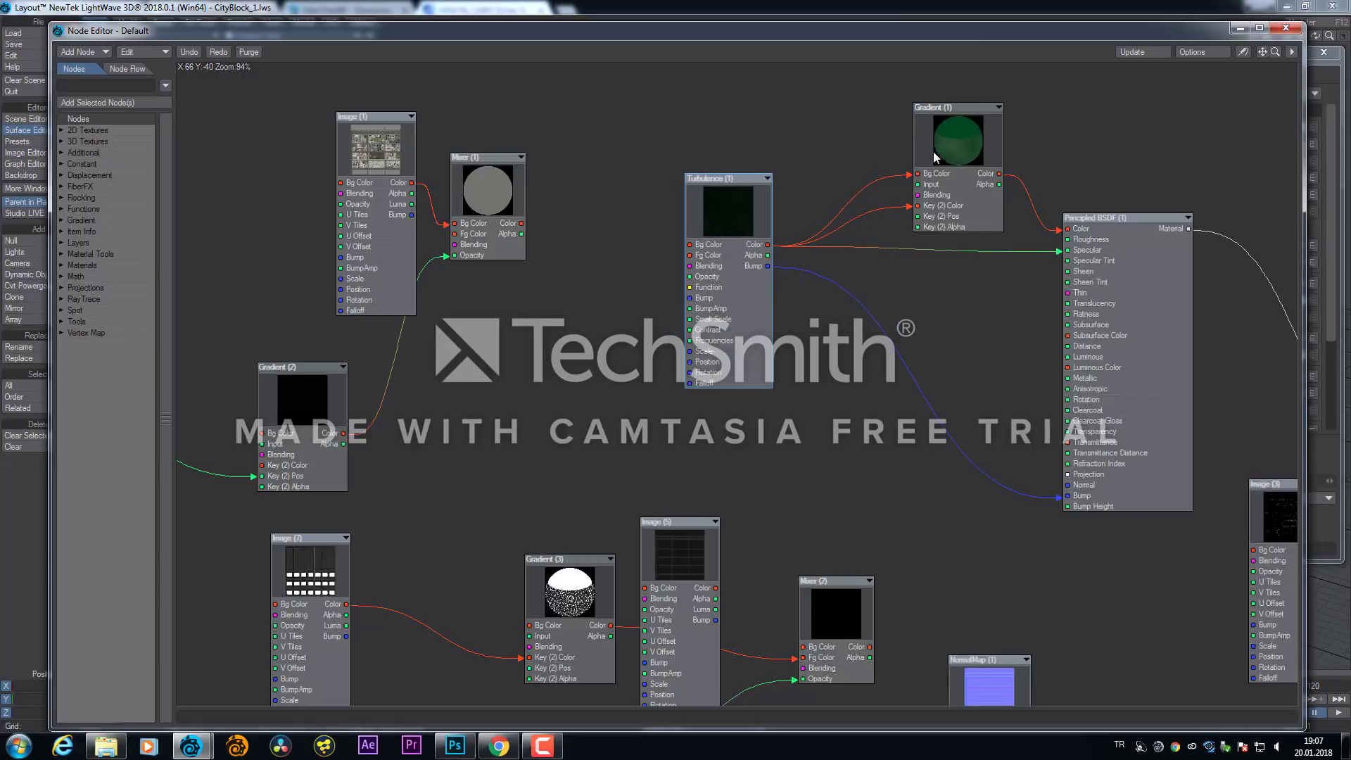
{"action": "left_click_drag", "start_coordinate": [953, 158], "coordinate": [931, 131]}
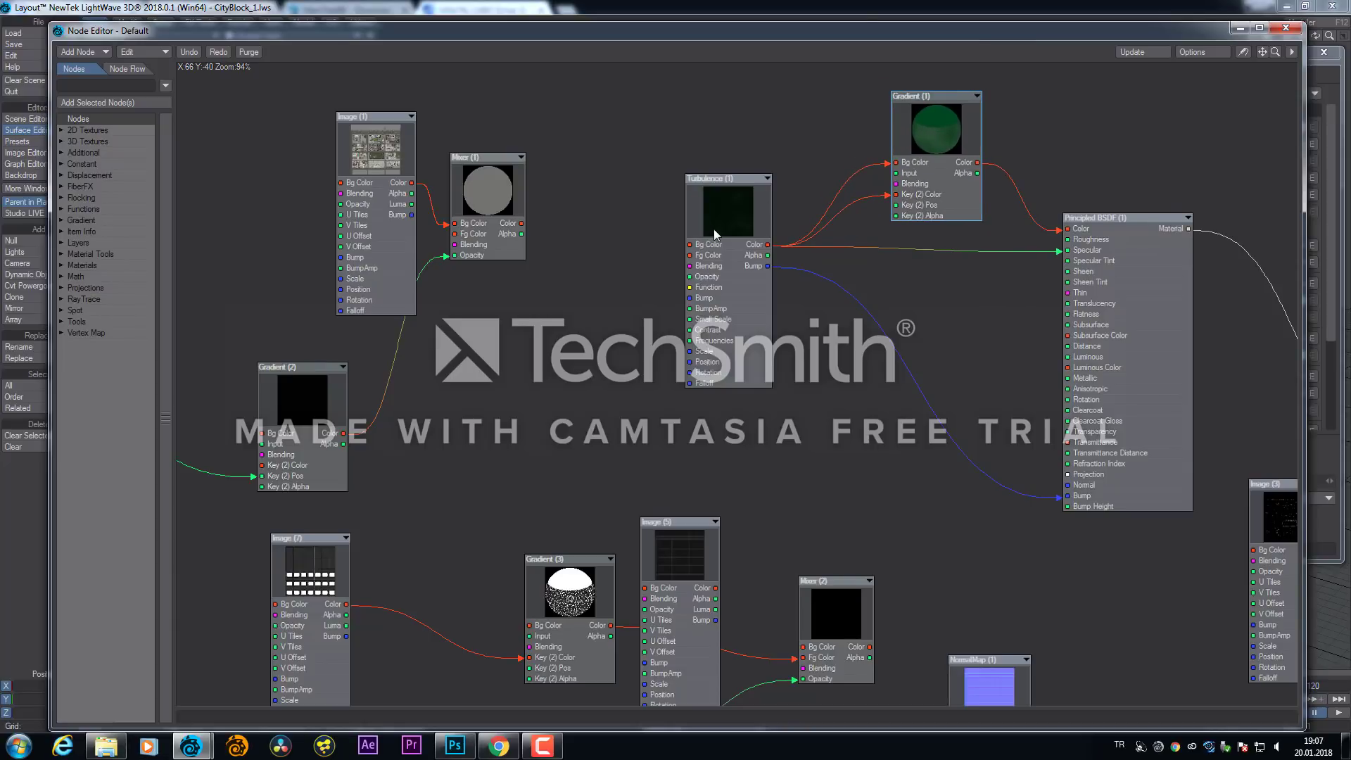
Move the Turbulence (1) node up and away from the material, and inspect its green background and foreground color settings
{"action": "left_click_drag", "start_coordinate": [714, 230], "coordinate": [695, 201]}
{"action": "double_click", "coordinate": [698, 201]}
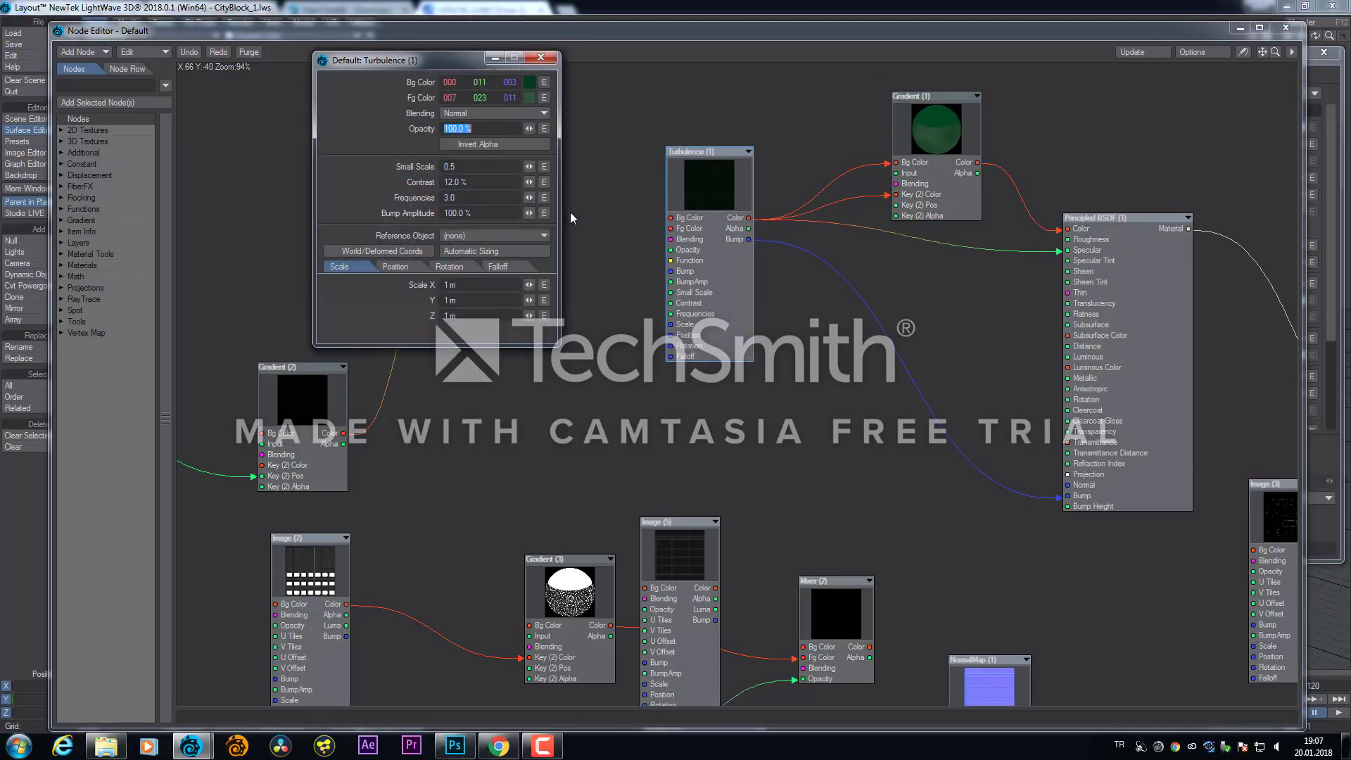
{"action": "left_click", "coordinate": [541, 57]}
{"action": "left_click_drag", "start_coordinate": [682, 185], "coordinate": [647, 155]}
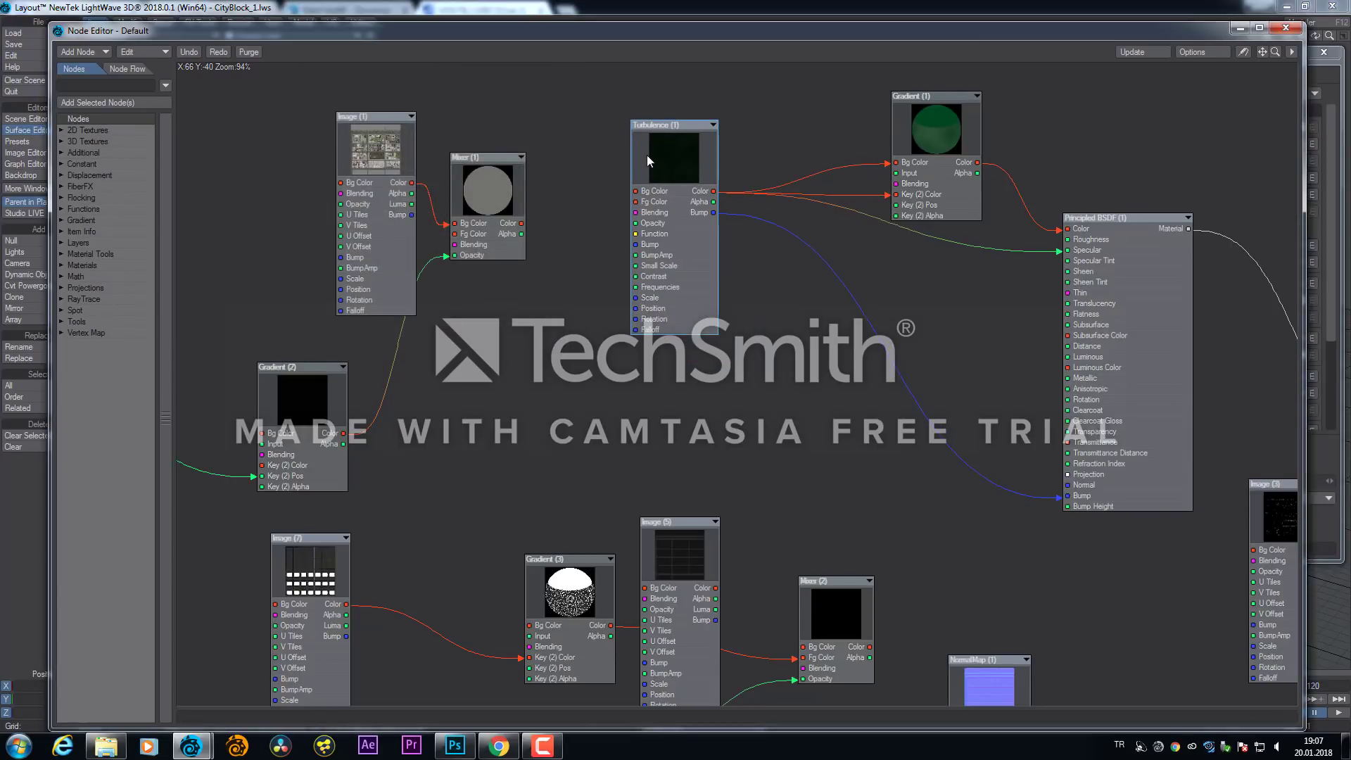
{"action": "double_click", "coordinate": [669, 170]}
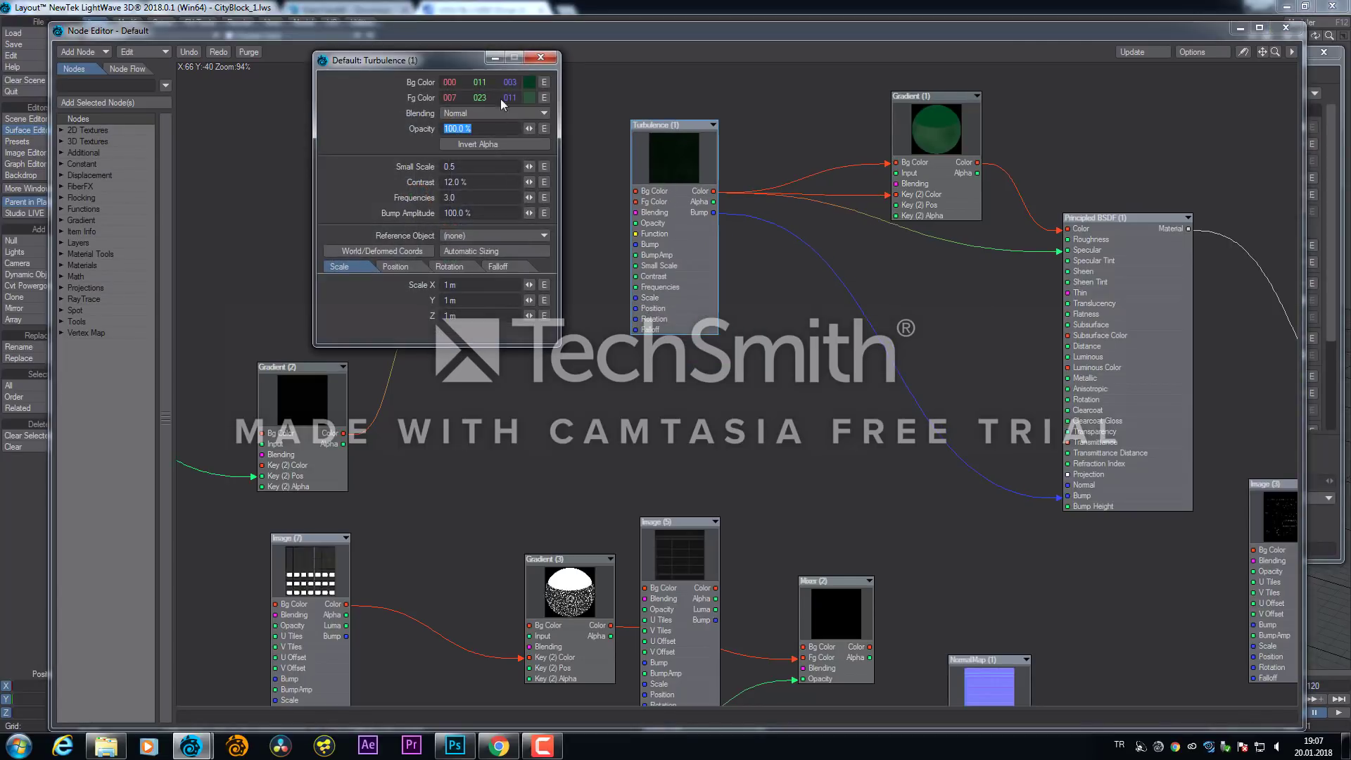
{"action": "left_click", "coordinate": [541, 57]}
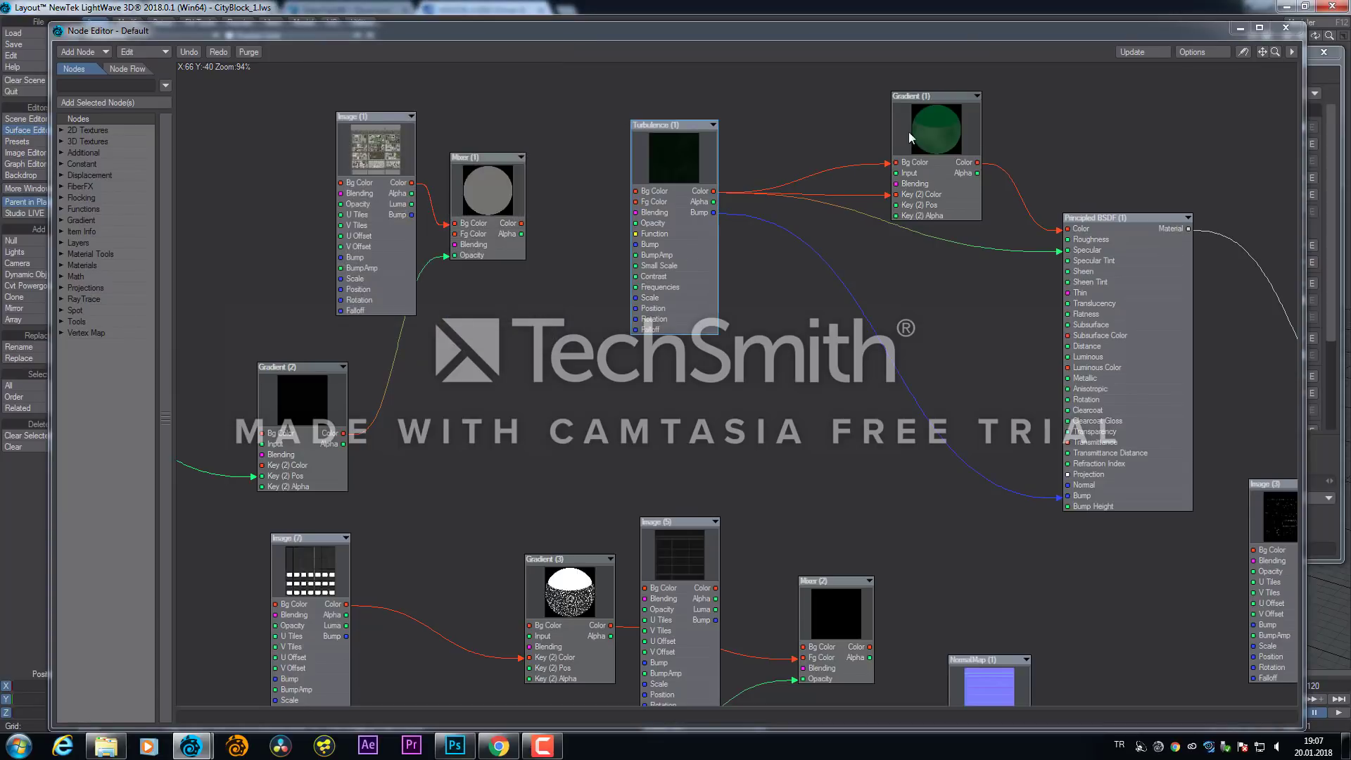
Inspect the Gradient (1) node's slope-based green color keys, and move the gradient and Principled BSDF nodes closer to Turbulence (1)
{"action": "left_click_drag", "start_coordinate": [922, 131], "coordinate": [906, 116]}
{"action": "double_click", "coordinate": [912, 119]}
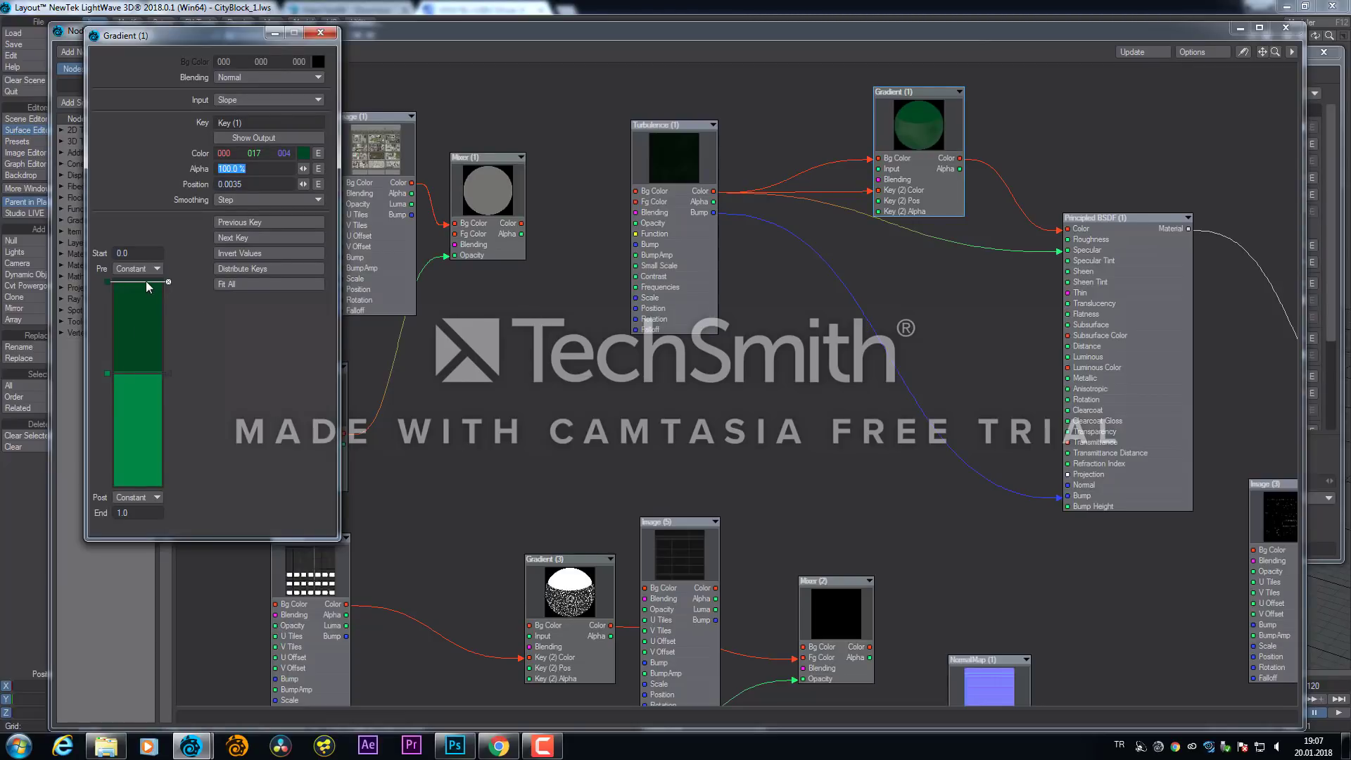
{"action": "left_click", "coordinate": [321, 32]}
{"action": "left_click_drag", "start_coordinate": [919, 138], "coordinate": [873, 129]}
{"action": "left_click_drag", "start_coordinate": [1104, 243], "coordinate": [1063, 216]}
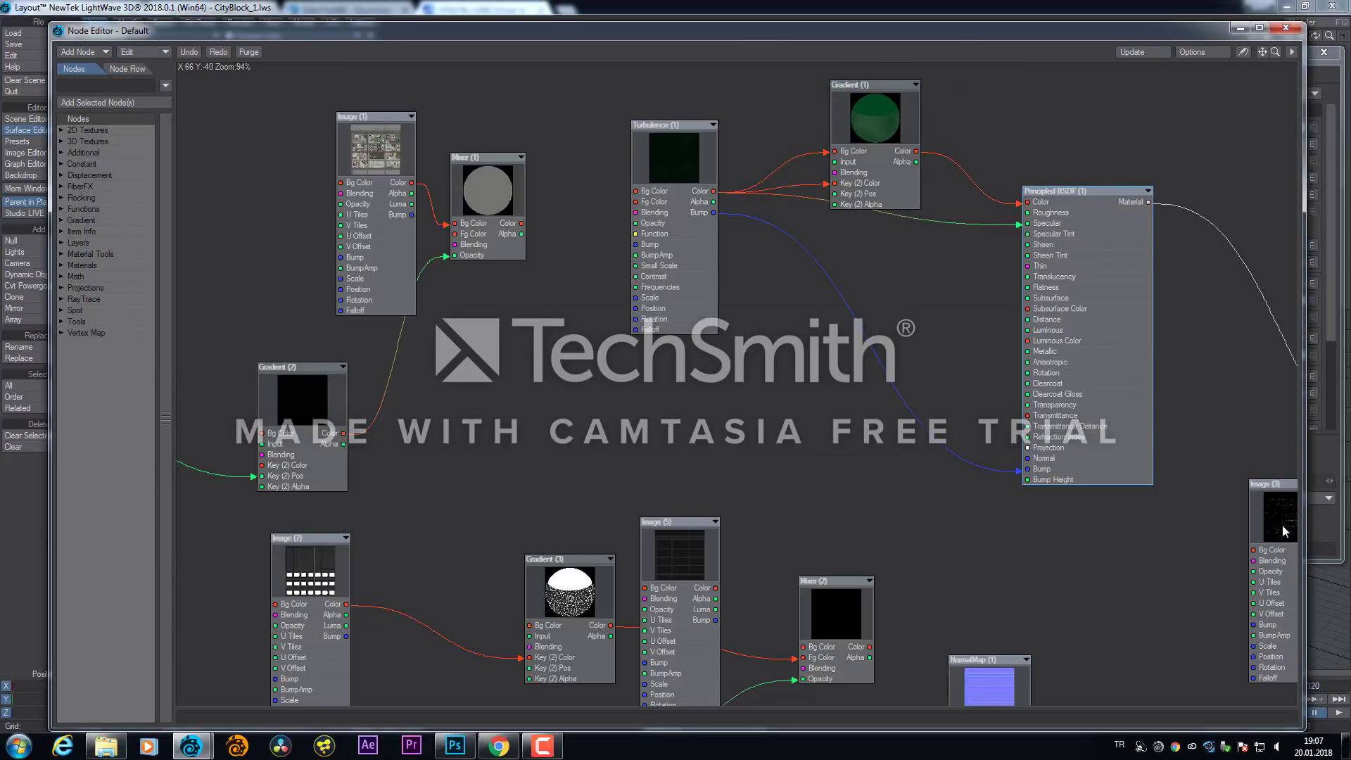
Move the Image (3) displacement node closer beneath the Principled BSDF node and close the node graph
{"action": "left_click_drag", "start_coordinate": [1282, 525], "coordinate": [1169, 540]}
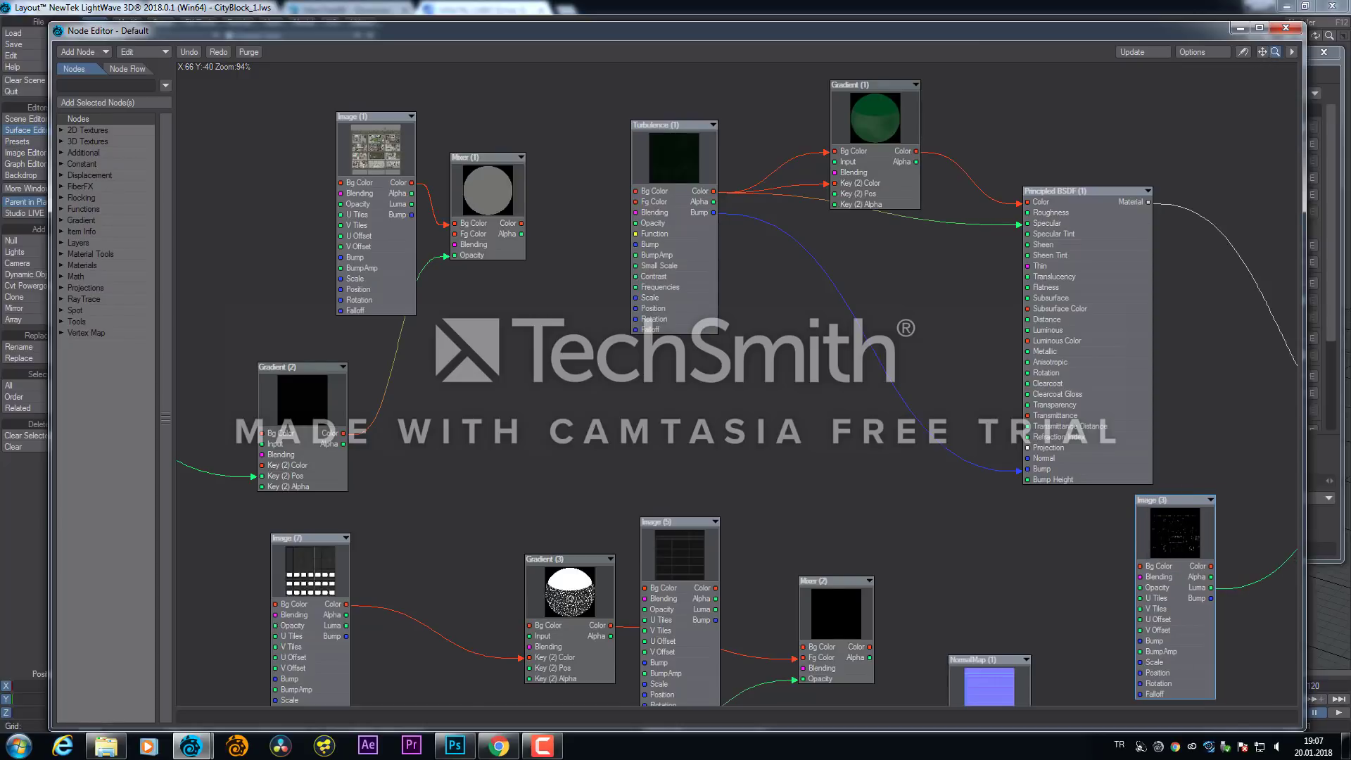
{"action": "scroll", "coordinate": [739, 389], "scroll_direction": "down", "scroll_amount": 3}
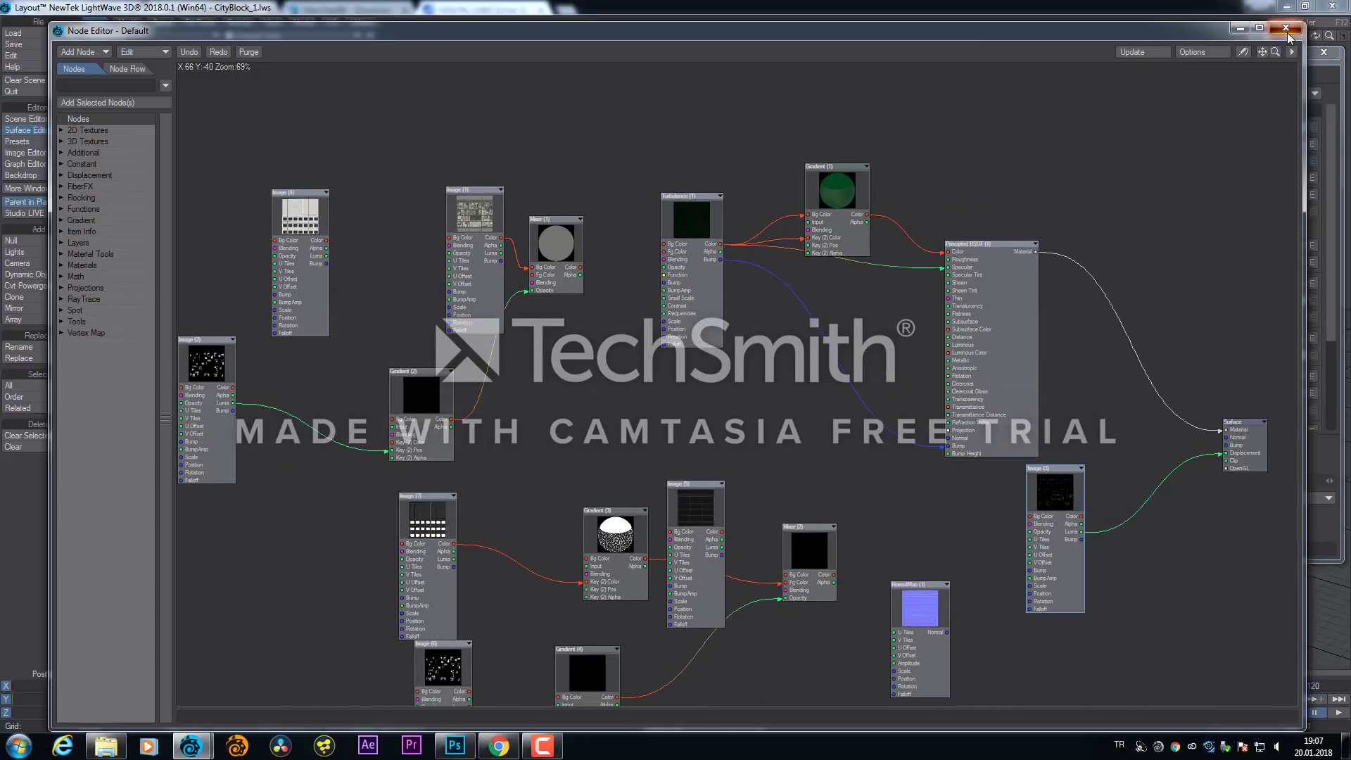
{"action": "left_click", "coordinate": [1286, 28]}
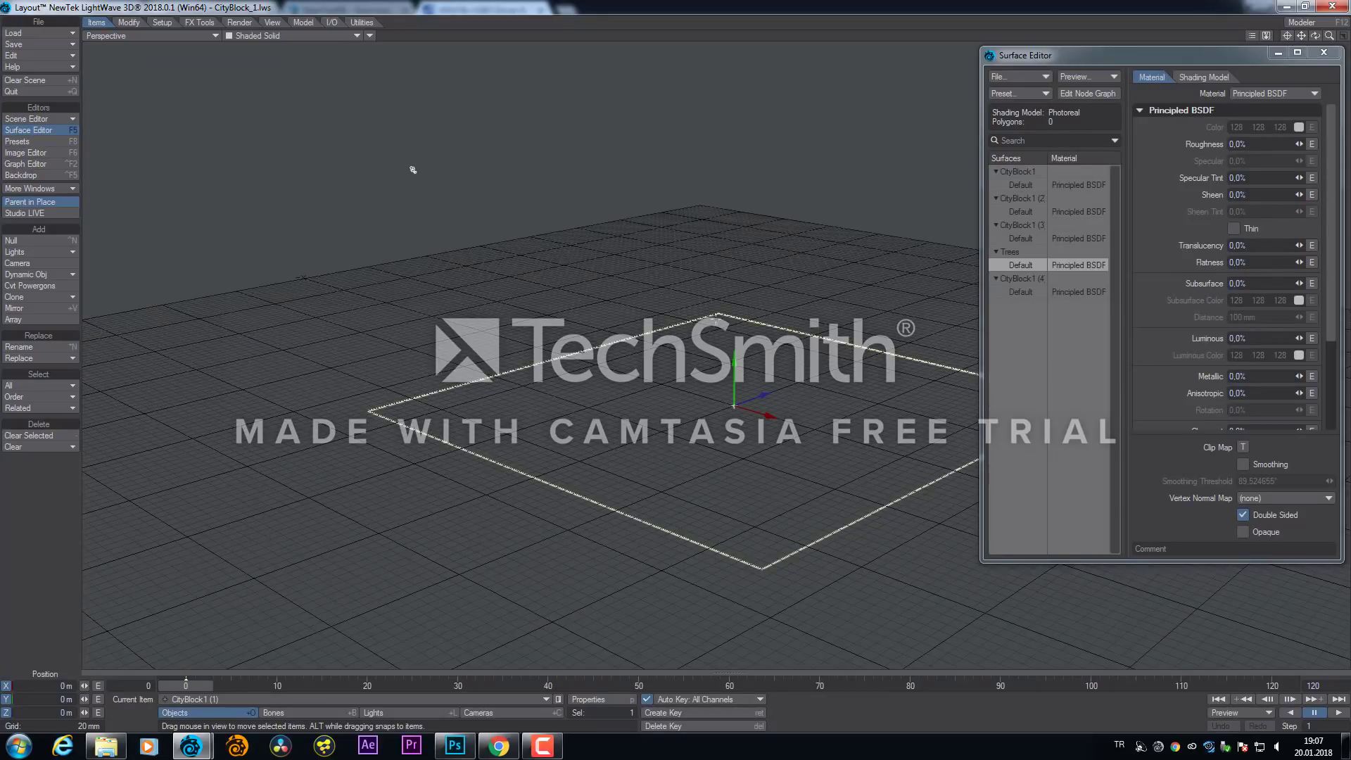
{"action": "left_click", "coordinate": [322, 39]}
{"action": "left_click", "coordinate": [513, 19]}
{"action": "left_click_drag", "start_coordinate": [1330, 35], "coordinate": [1337, 35]}
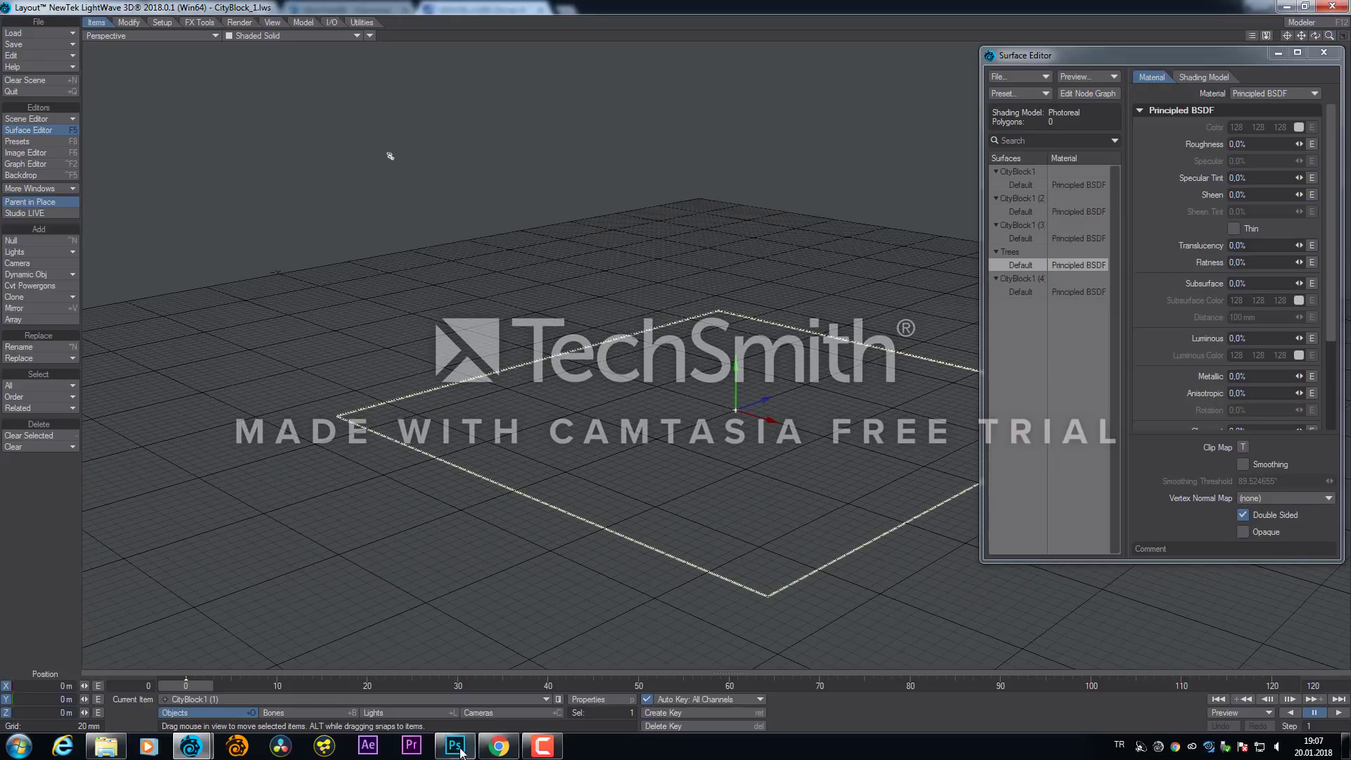
Switch to Photoshop and compare the Block2_Disp.tif, Block3_Disp.tif and Block4_Disp.tif displacement maps
{"action": "key", "text": "alt+Tab"}
{"action": "left_click", "coordinate": [125, 56]}
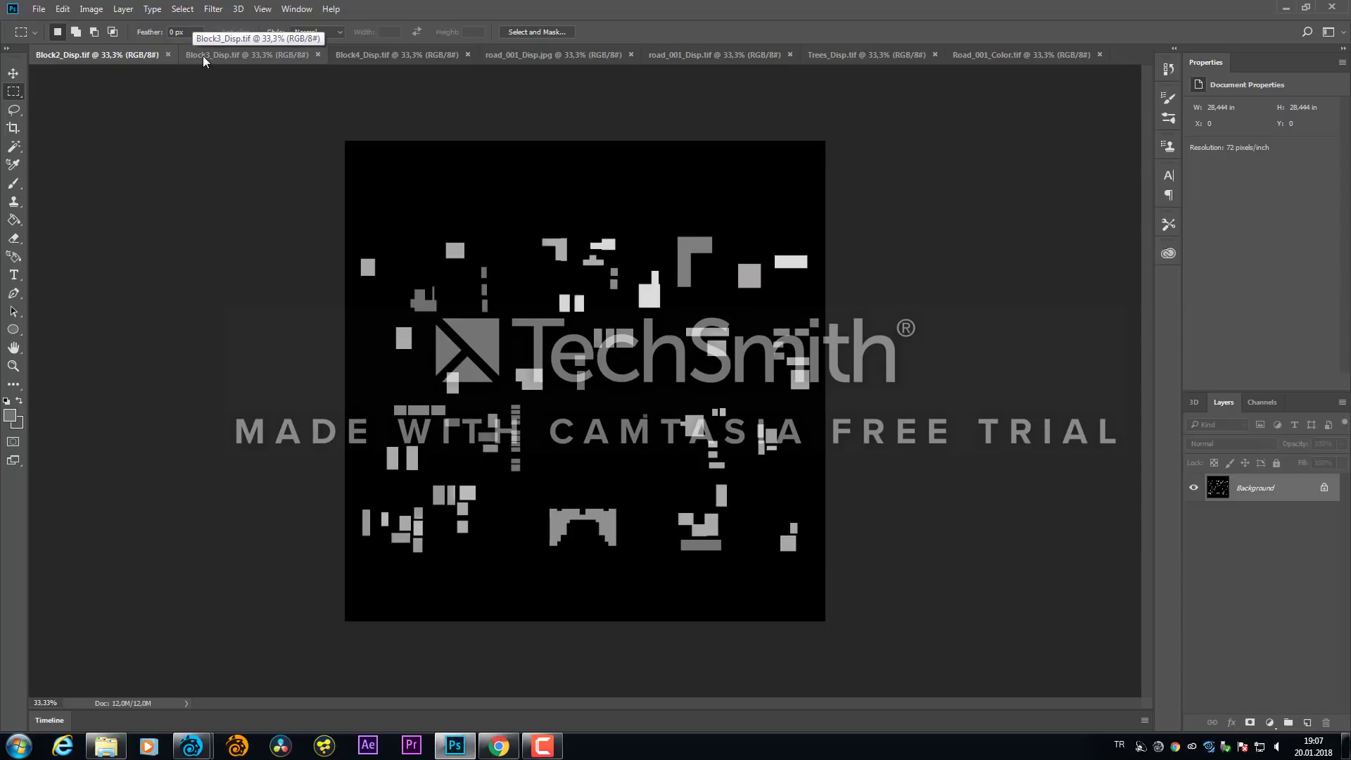
{"action": "left_click", "coordinate": [223, 57]}
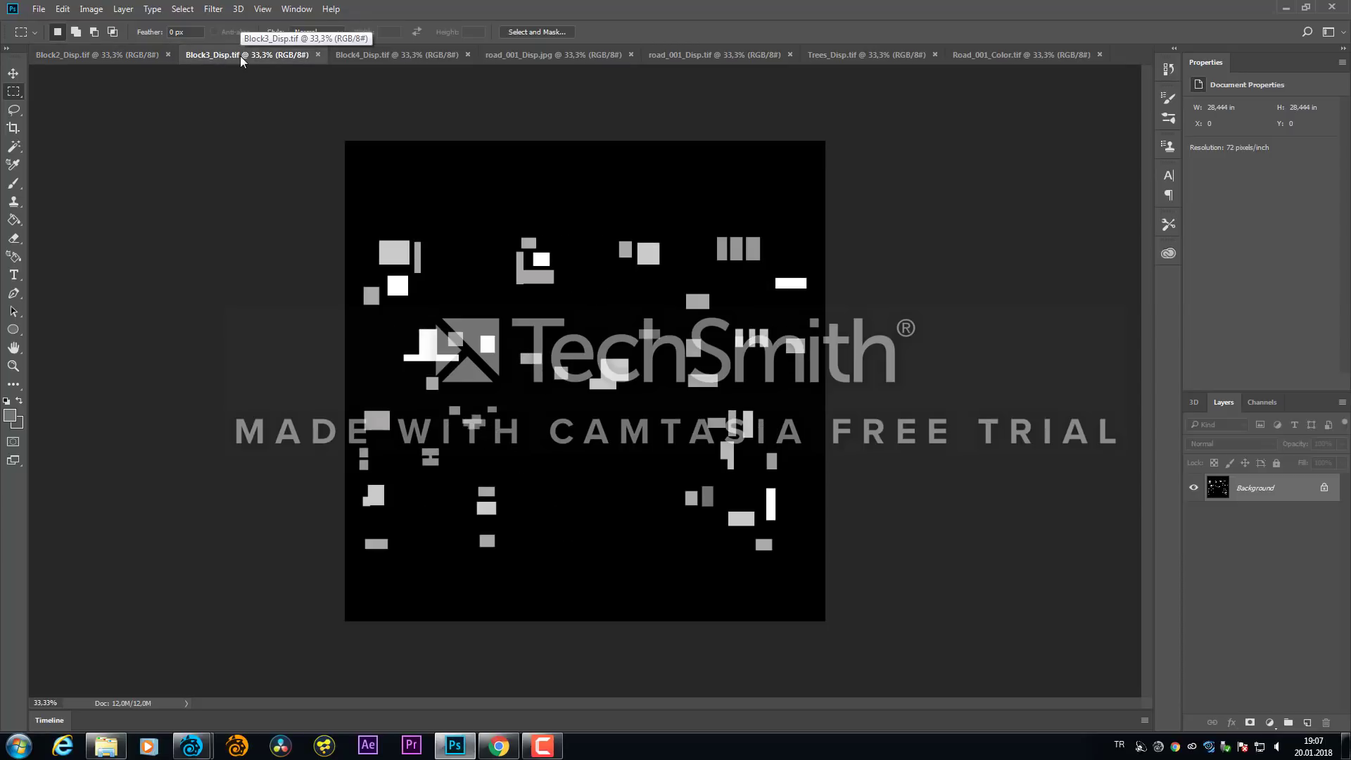
{"action": "left_click", "coordinate": [363, 54]}
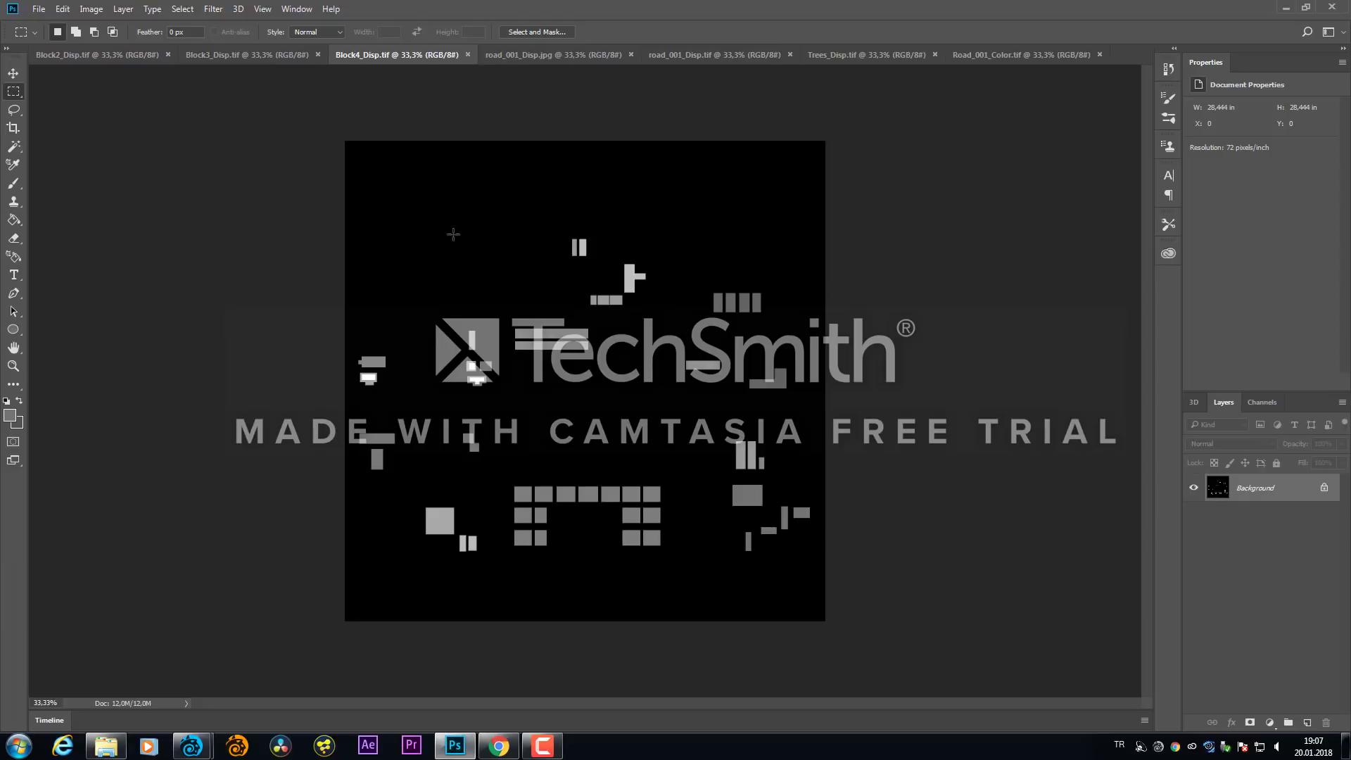
Examine the grey and white building shapes in Block4_Disp.tif at 200% magnification
{"action": "key", "text": "ctrl+plus"}
{"action": "key", "text": "ctrl+plus"}
{"action": "key", "text": "ctrl+plus"}
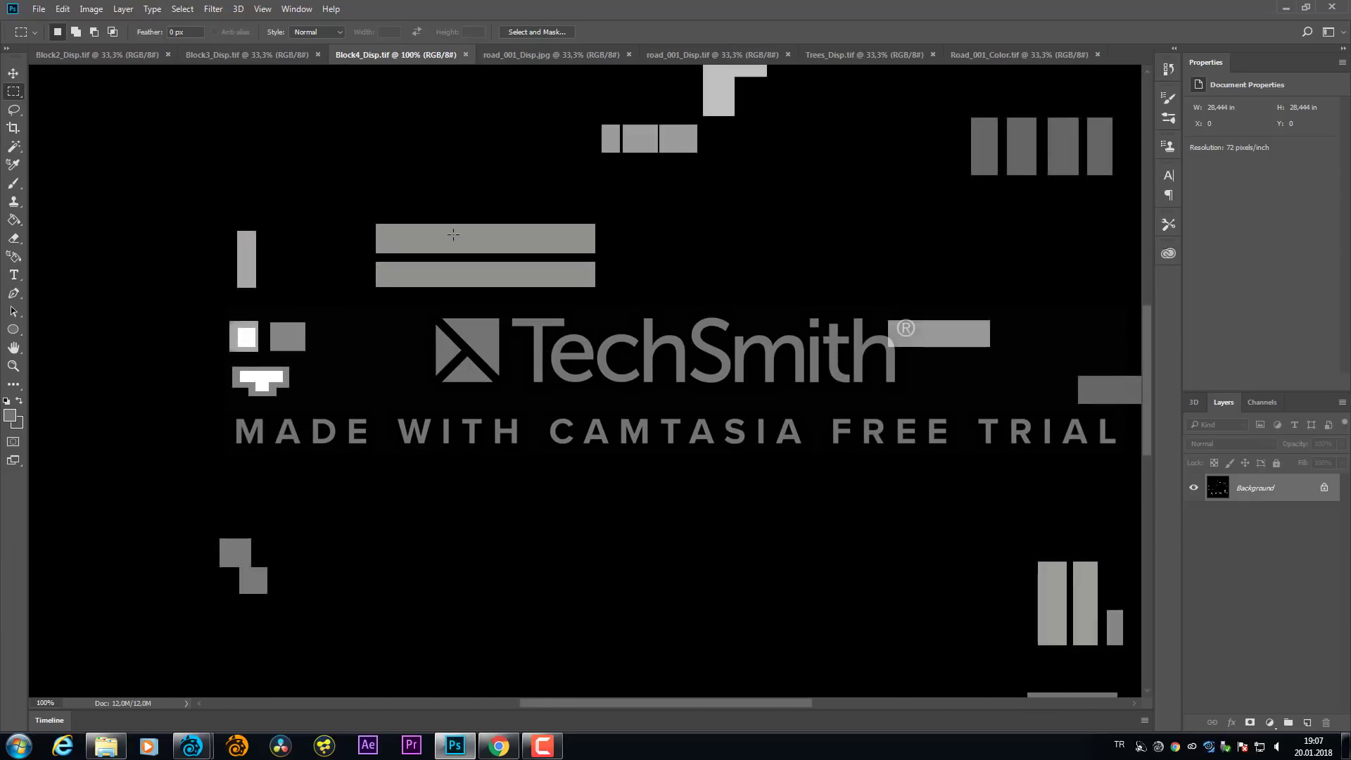
{"action": "key", "text": "ctrl+plus"}
{"action": "left_click_drag", "start_coordinate": [427, 242], "coordinate": [645, 305]}
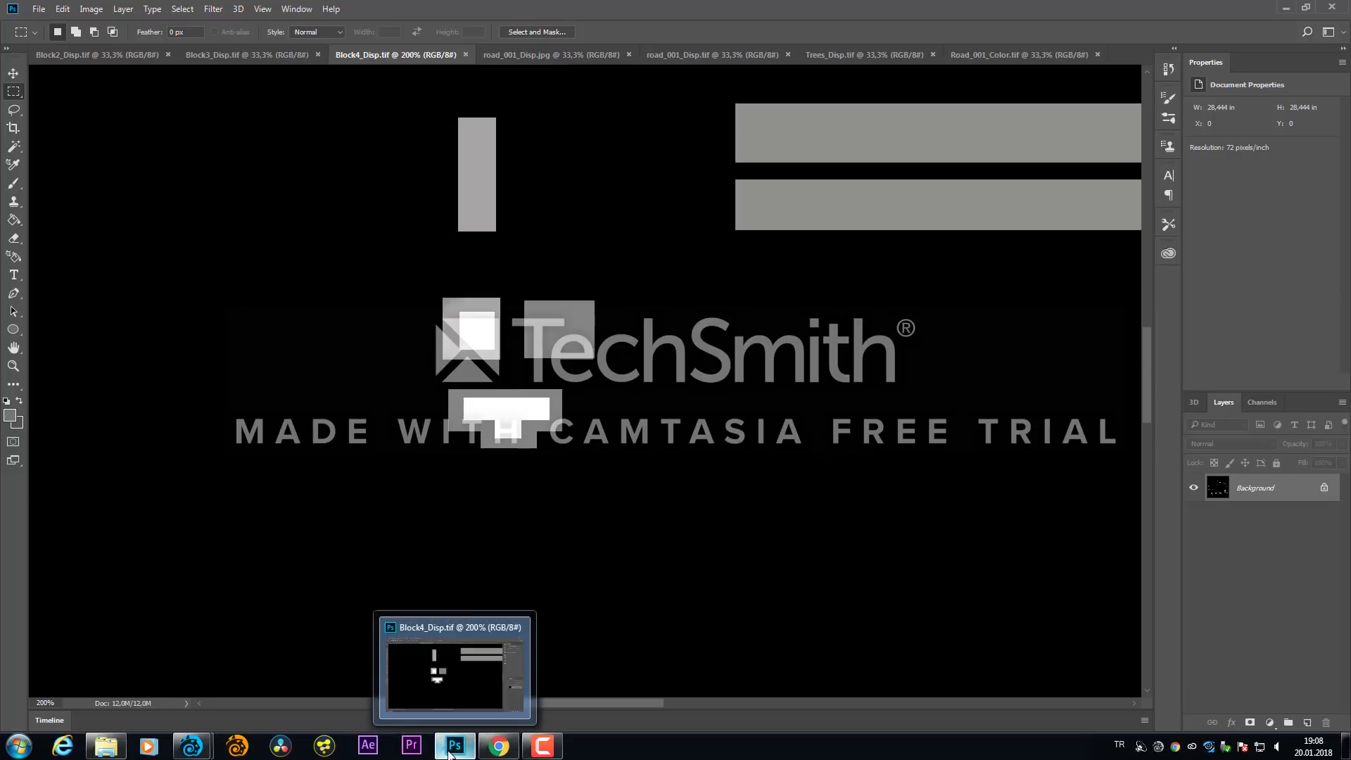
{"action": "mouse_move", "coordinate": [443, 750]}
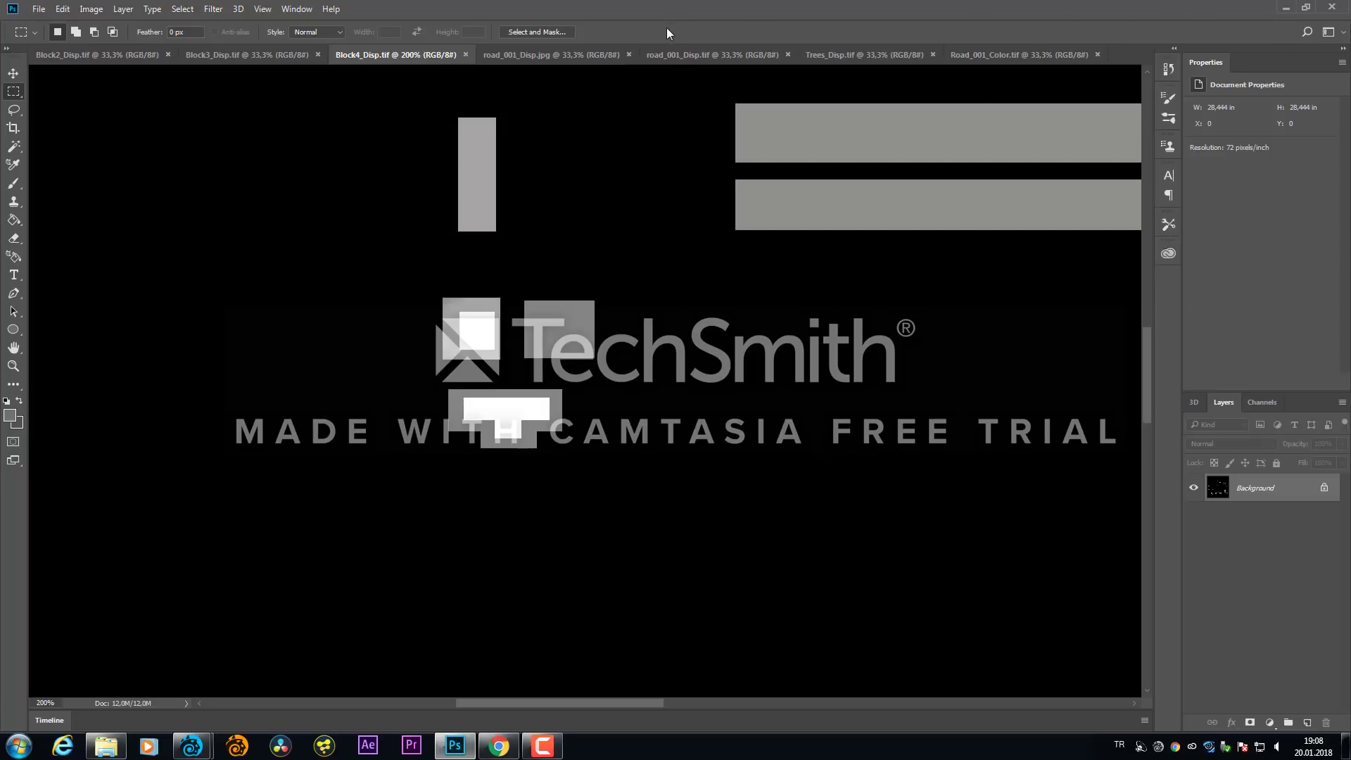
Return to LightWave Layout and preview the city block up close in the perspective viewport with VPR
{"action": "left_click", "coordinate": [1286, 8]}
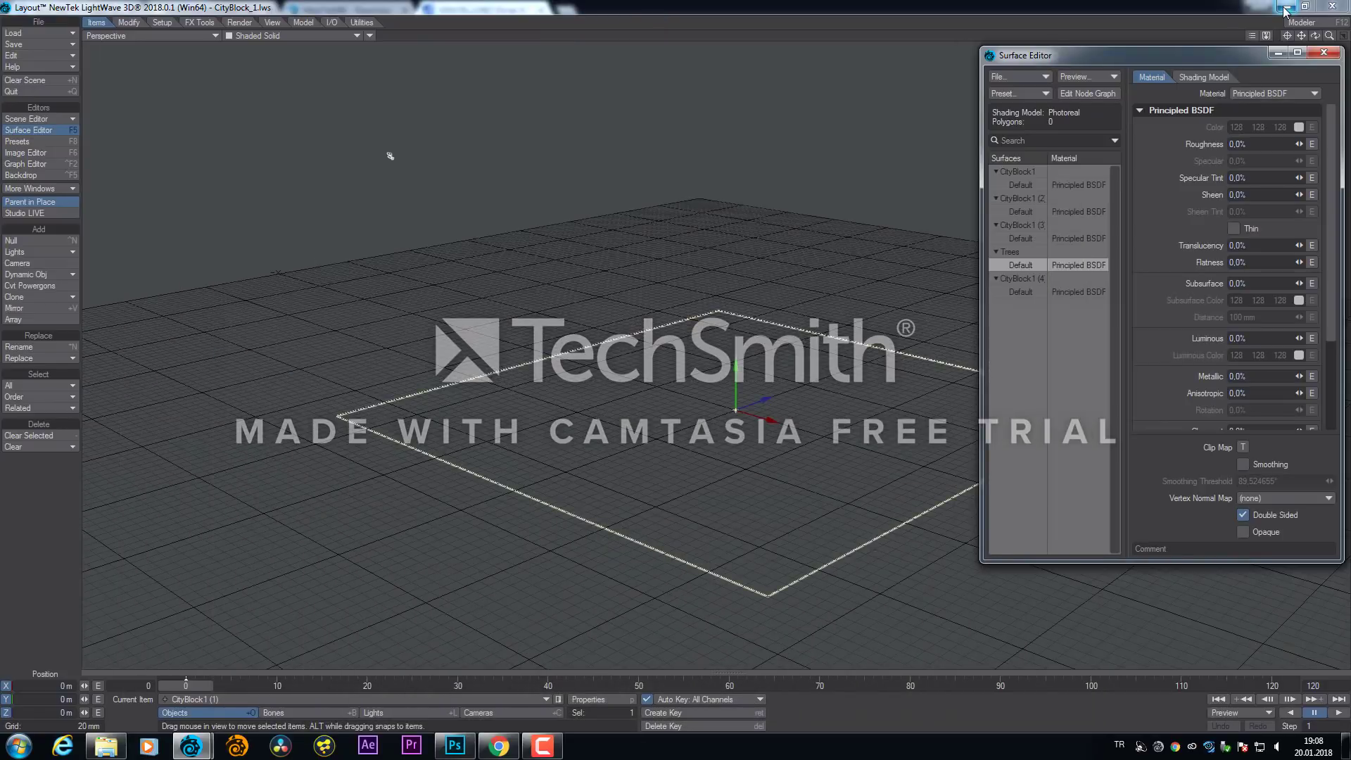
{"action": "left_click", "coordinate": [326, 38]}
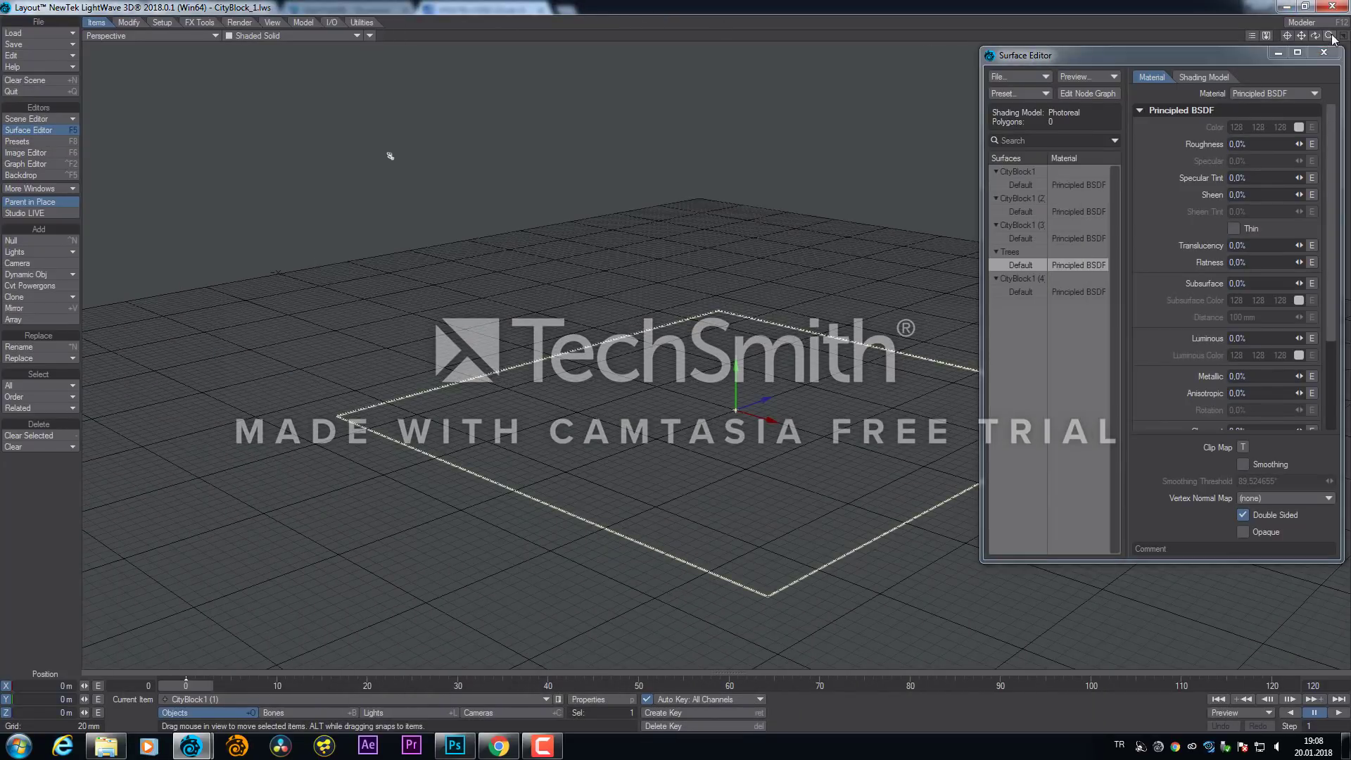
{"action": "left_click_drag", "start_coordinate": [1329, 35], "coordinate": [413, 43]}
{"action": "left_click", "coordinate": [296, 35]}
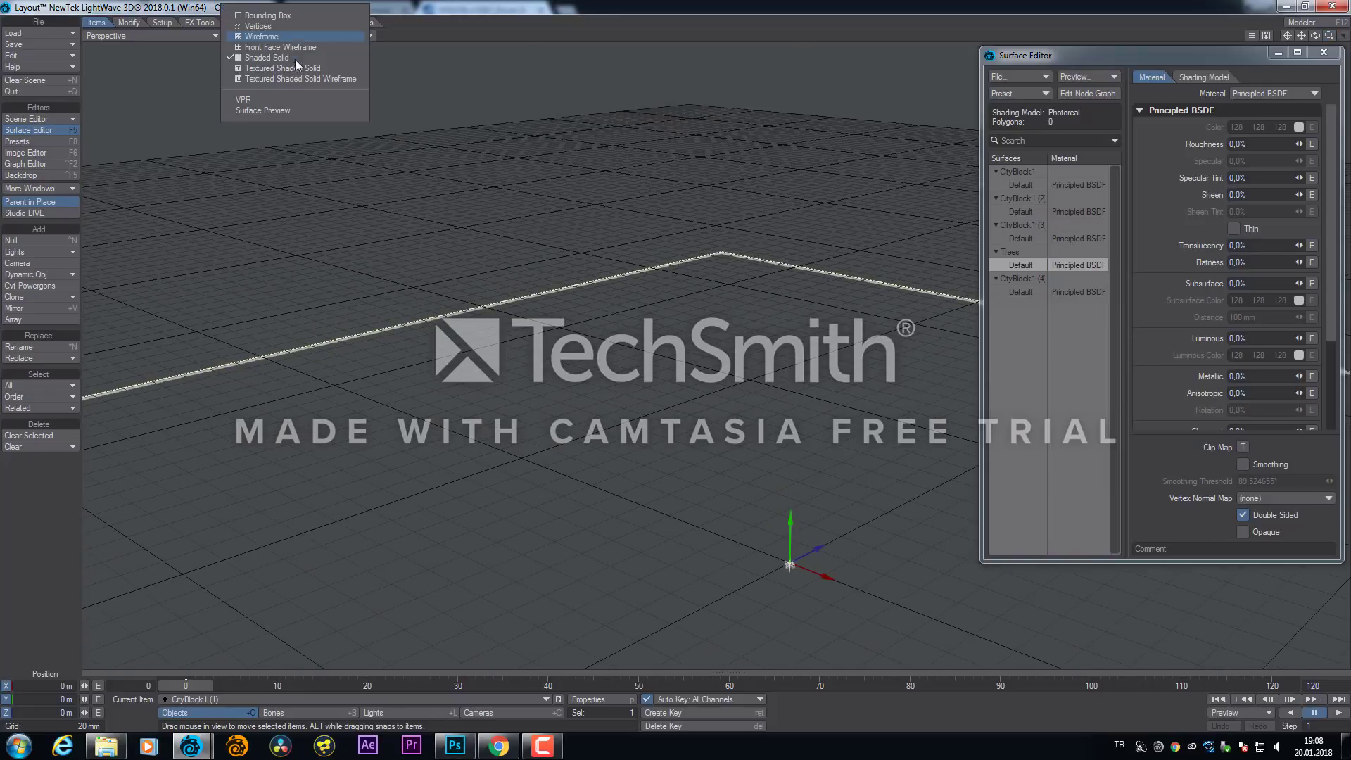
{"action": "left_click", "coordinate": [293, 98]}
{"action": "left_click_drag", "start_coordinate": [292, 97], "coordinate": [401, 224], "text": "alt"}
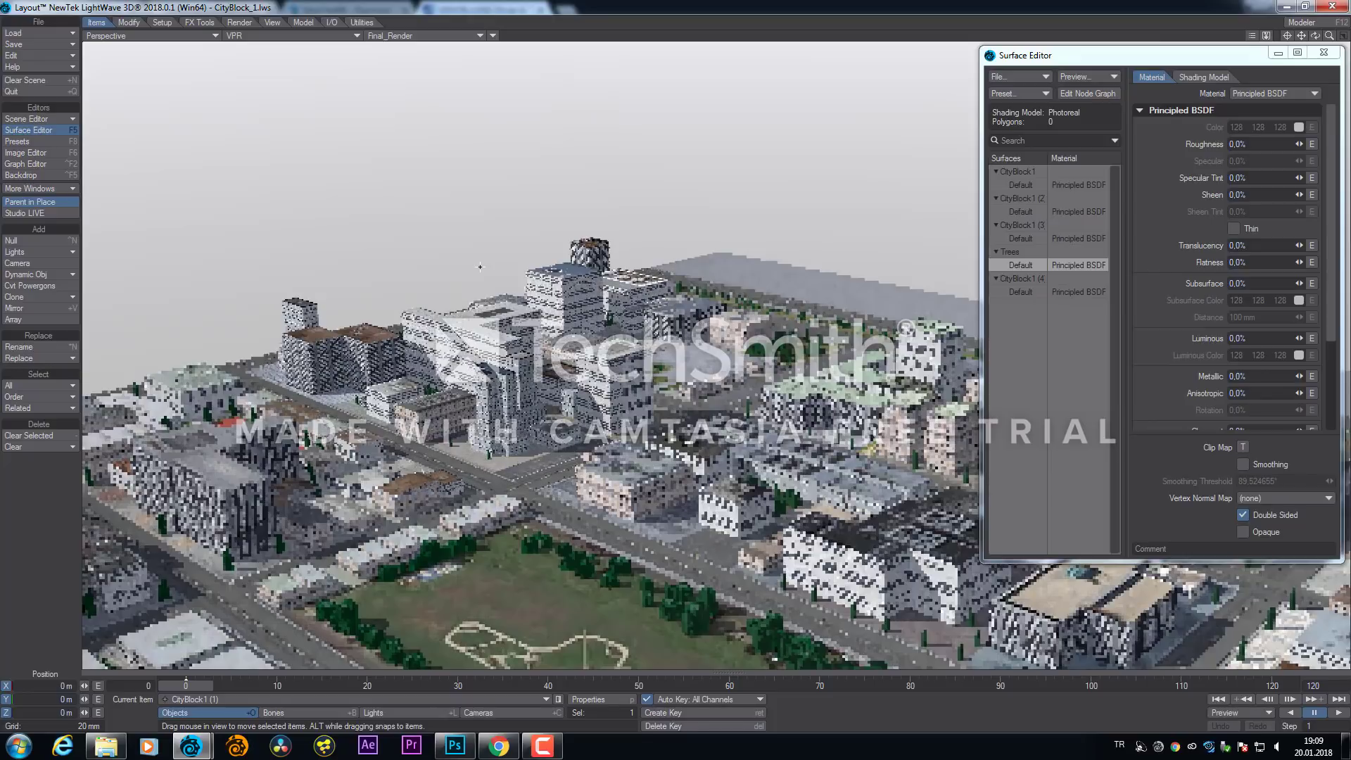
Close the Surface Editor and set the displacement height of the CityBlock1 (2) object to 0.09
{"action": "left_click", "coordinate": [1324, 52]}
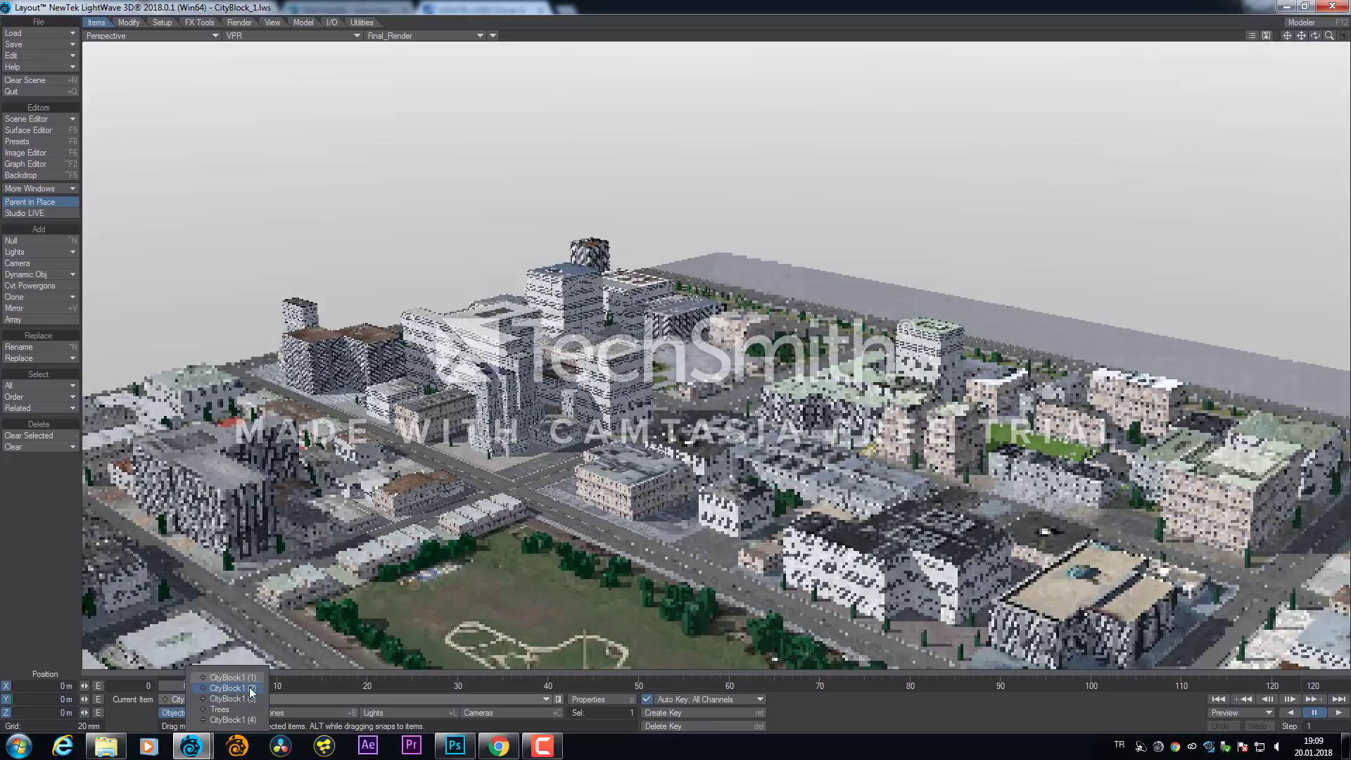
{"action": "left_click", "coordinate": [234, 688]}
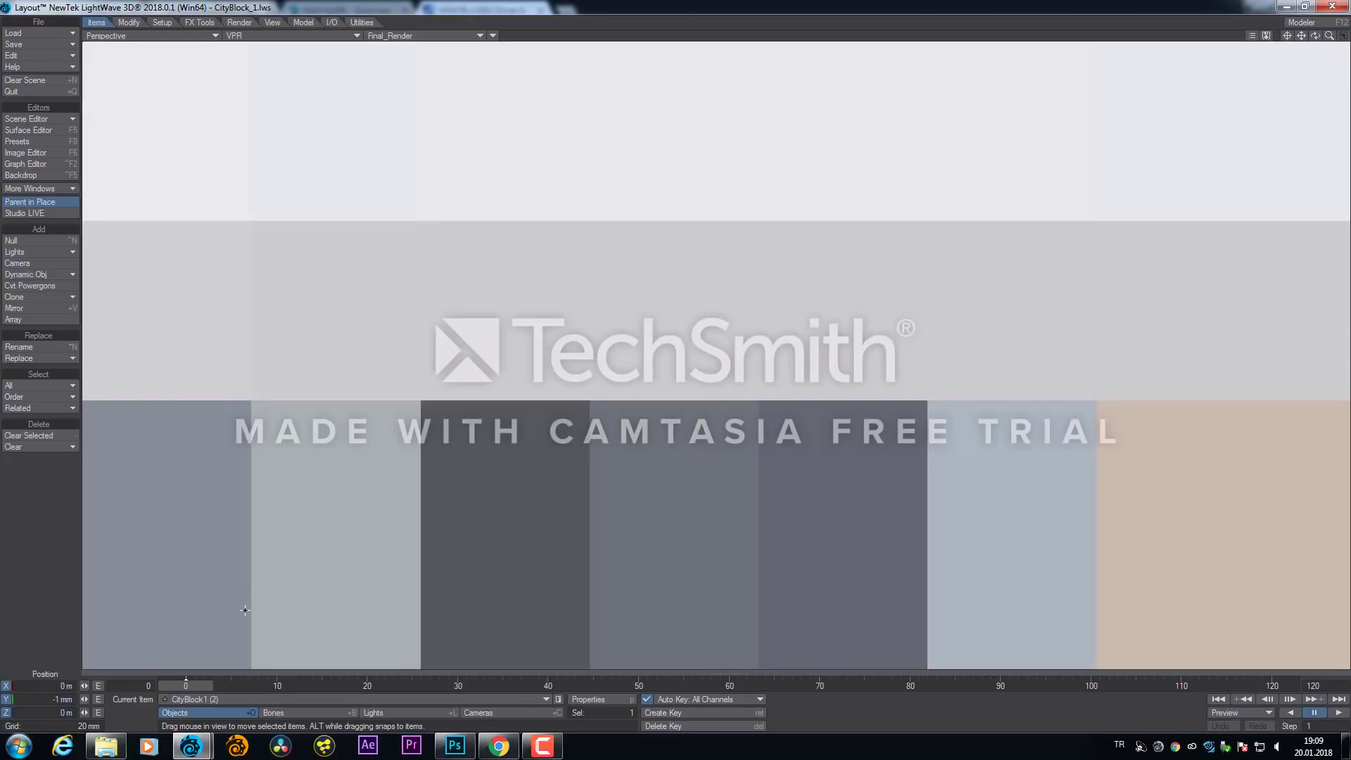
{"action": "key", "text": "p"}
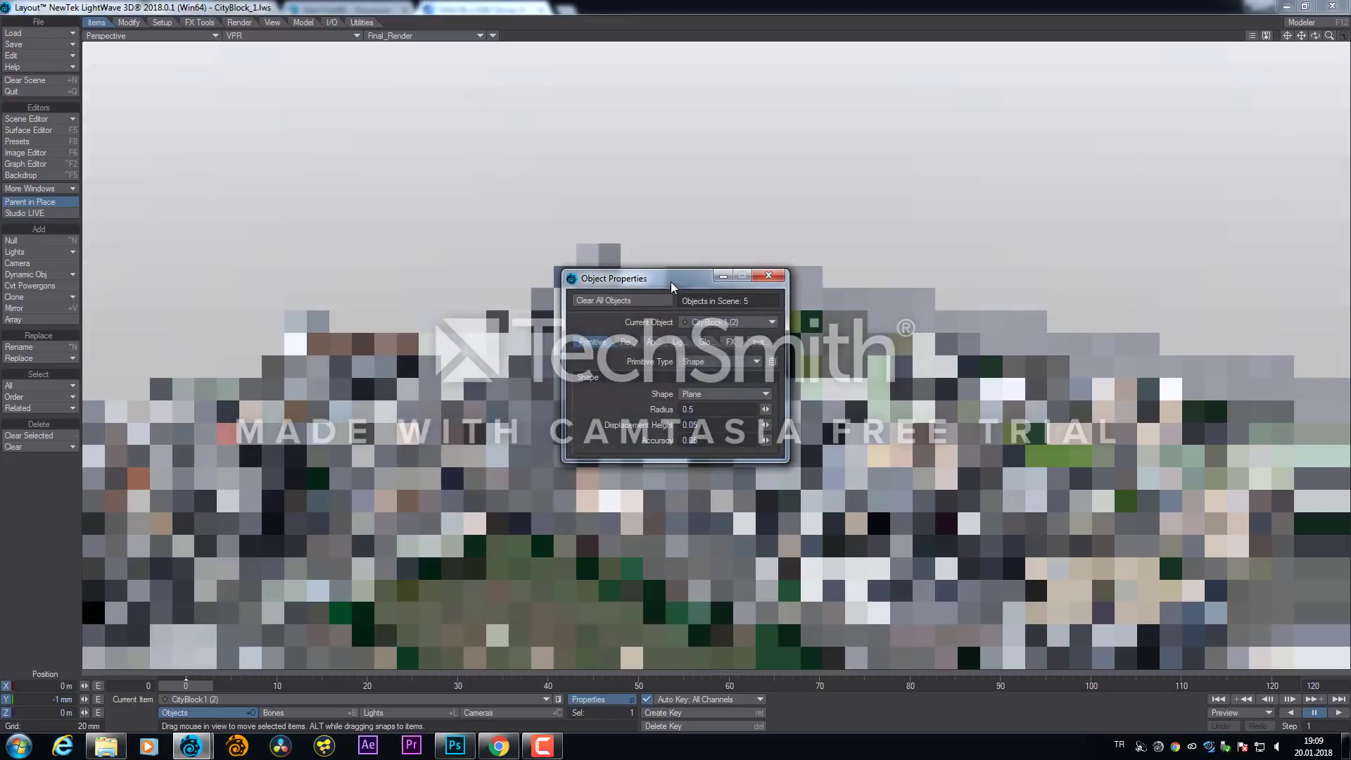
{"action": "left_click_drag", "start_coordinate": [670, 282], "coordinate": [263, 190]}
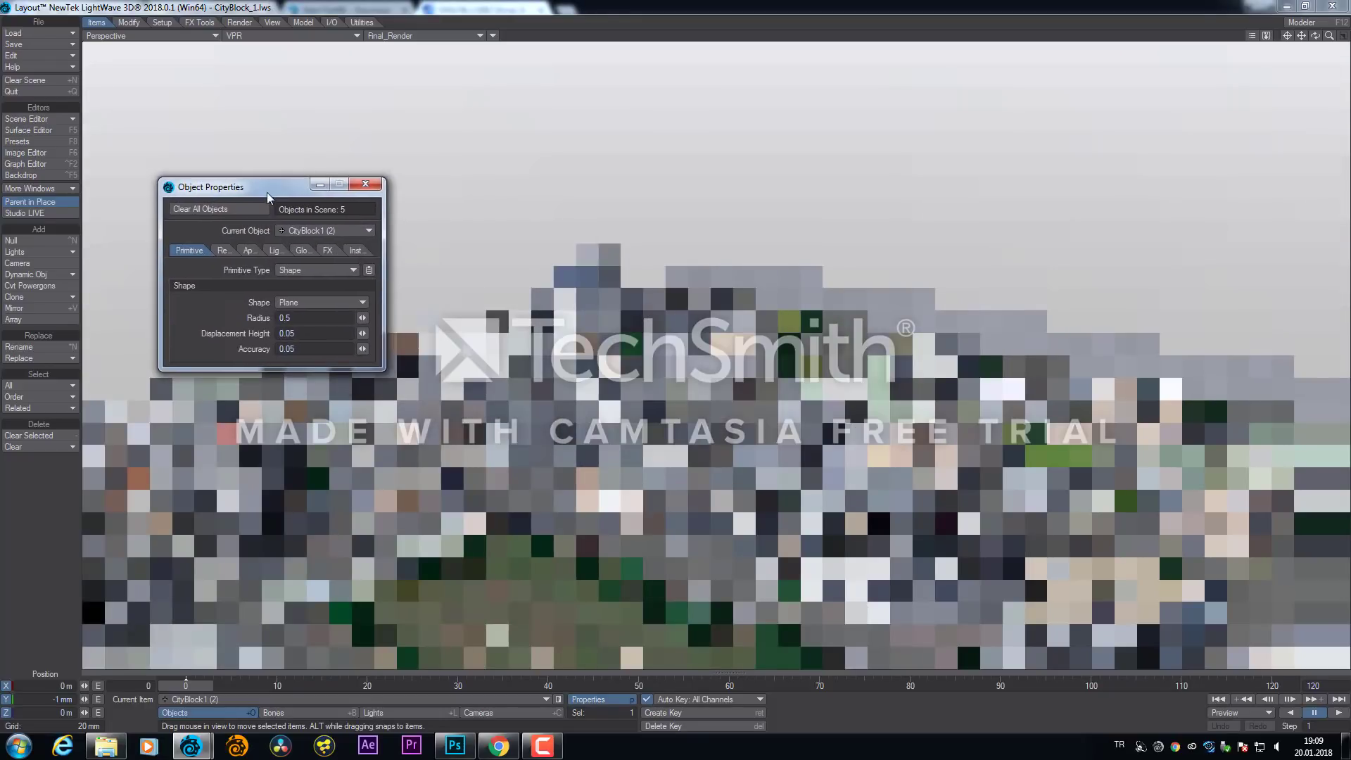
{"action": "left_click", "coordinate": [303, 333]}
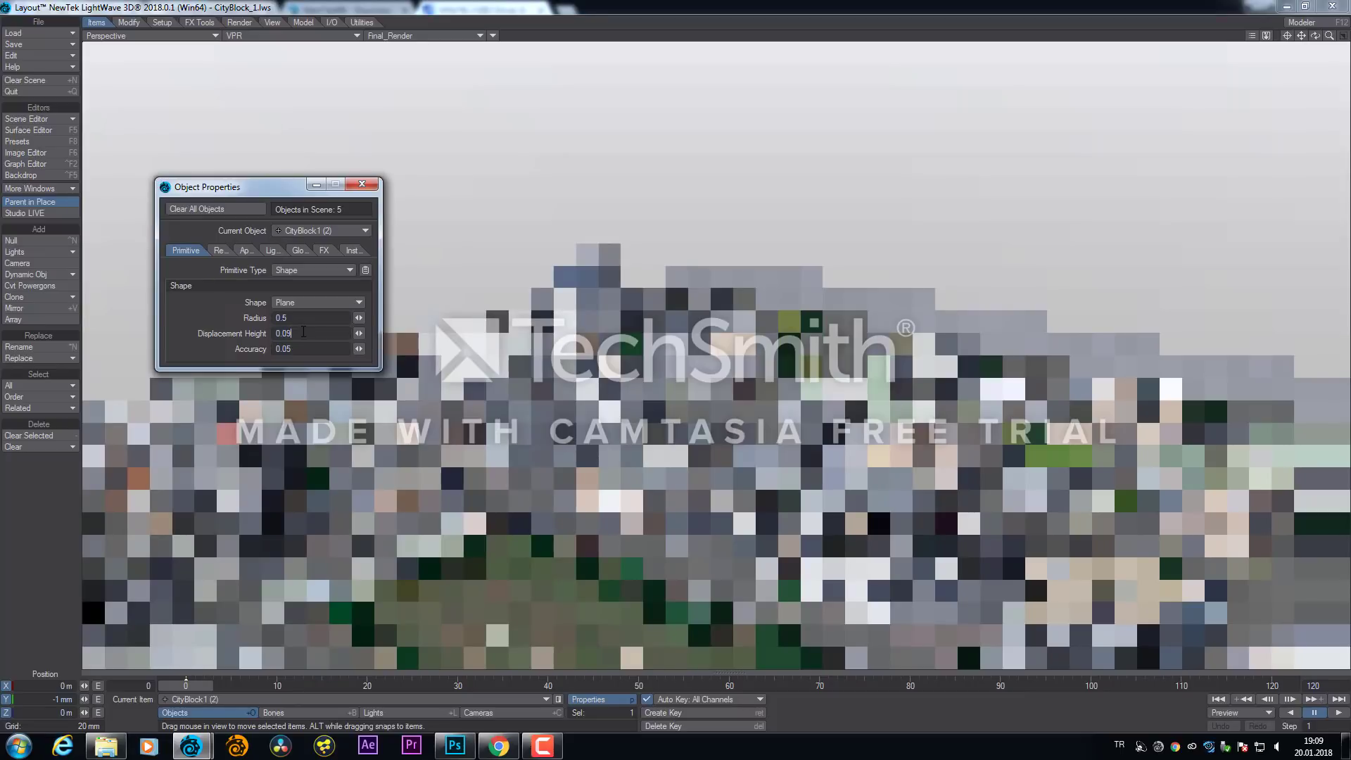
{"action": "type", "text": "9"}
{"action": "key", "text": "Return"}
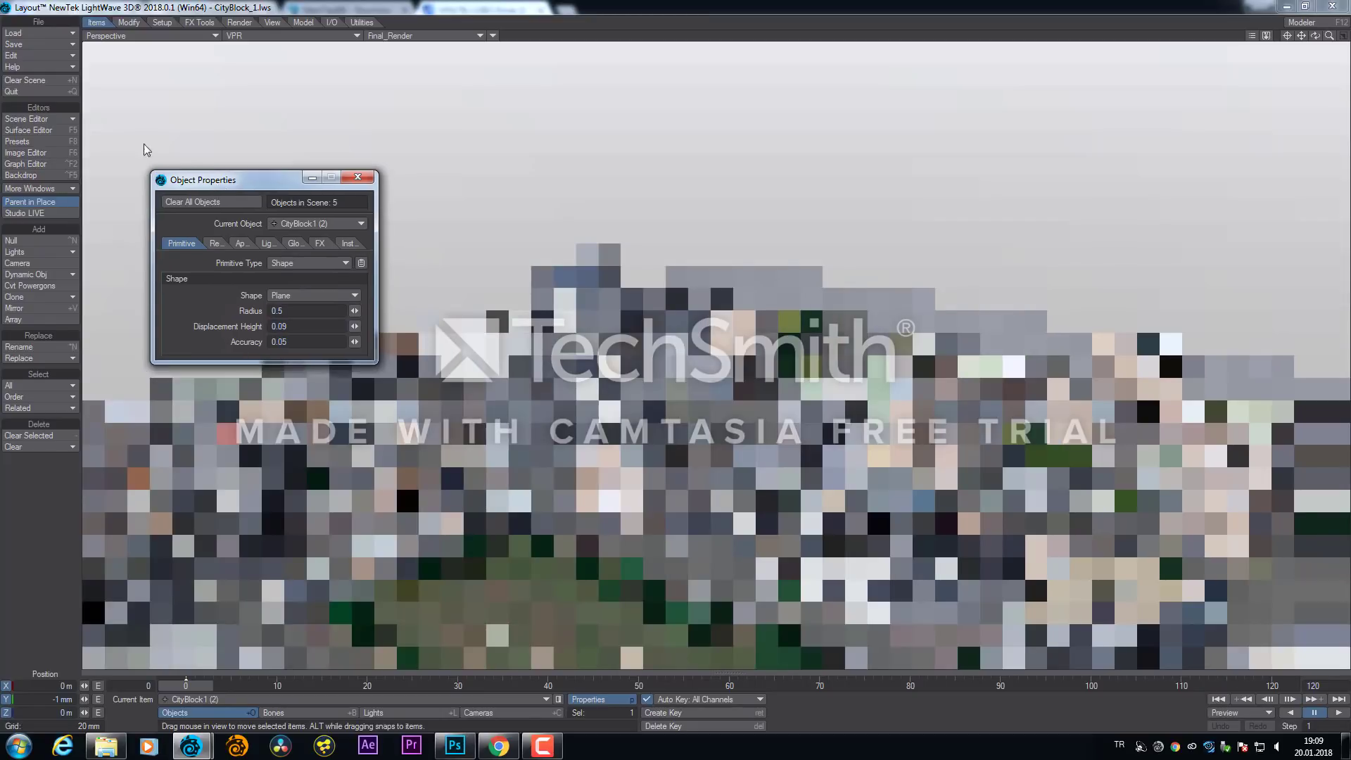
Move the Object Properties window clear of the city preview and return the perspective viewport to Shaded Solid
{"action": "left_click_drag", "start_coordinate": [211, 187], "coordinate": [122, 129]}
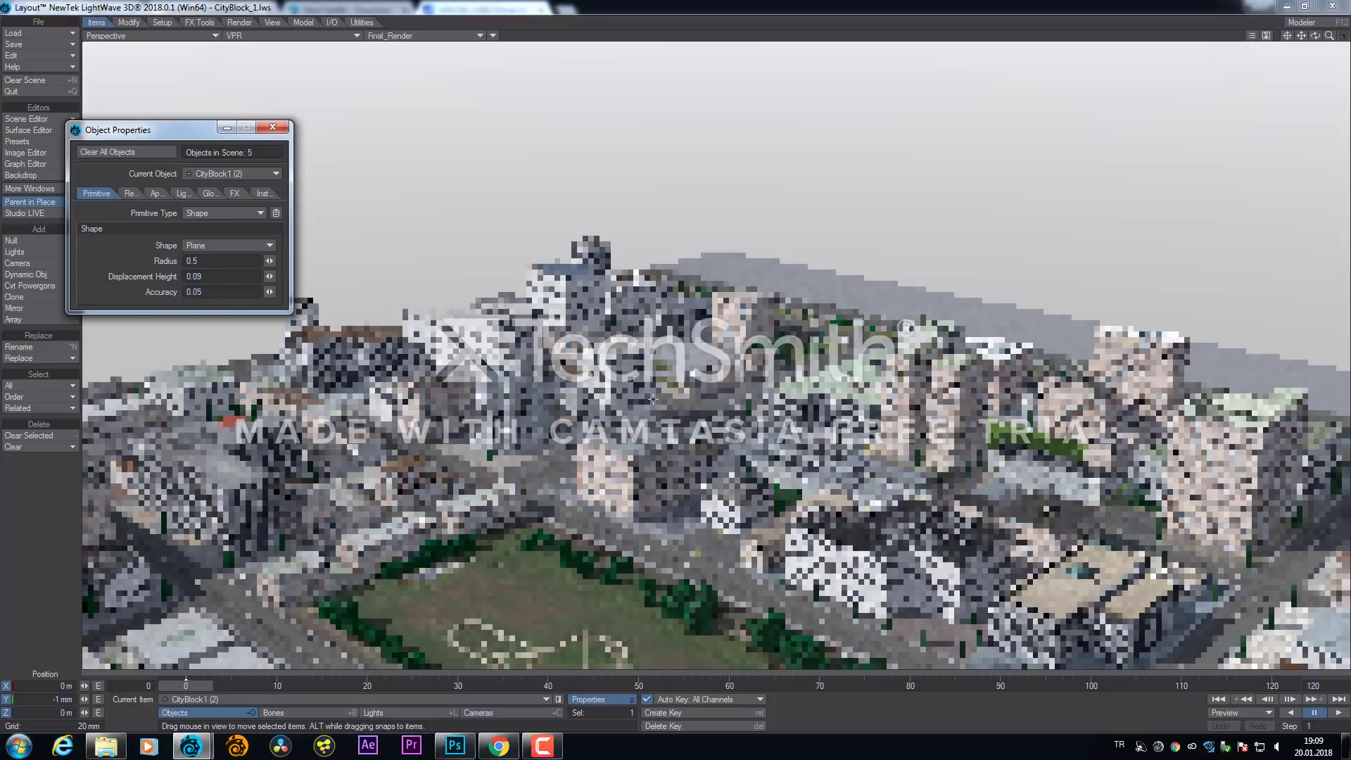
{"action": "left_click", "coordinate": [294, 36]}
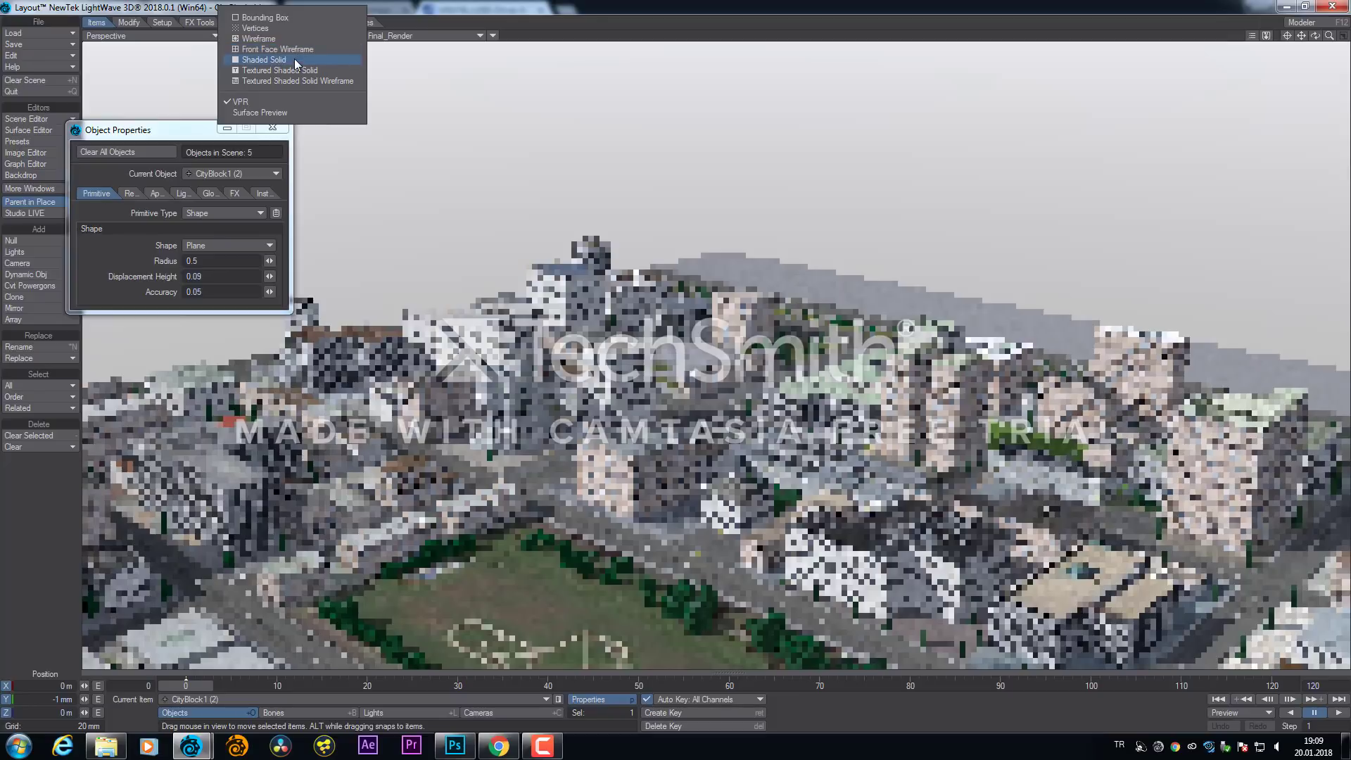
{"action": "left_click", "coordinate": [296, 61]}
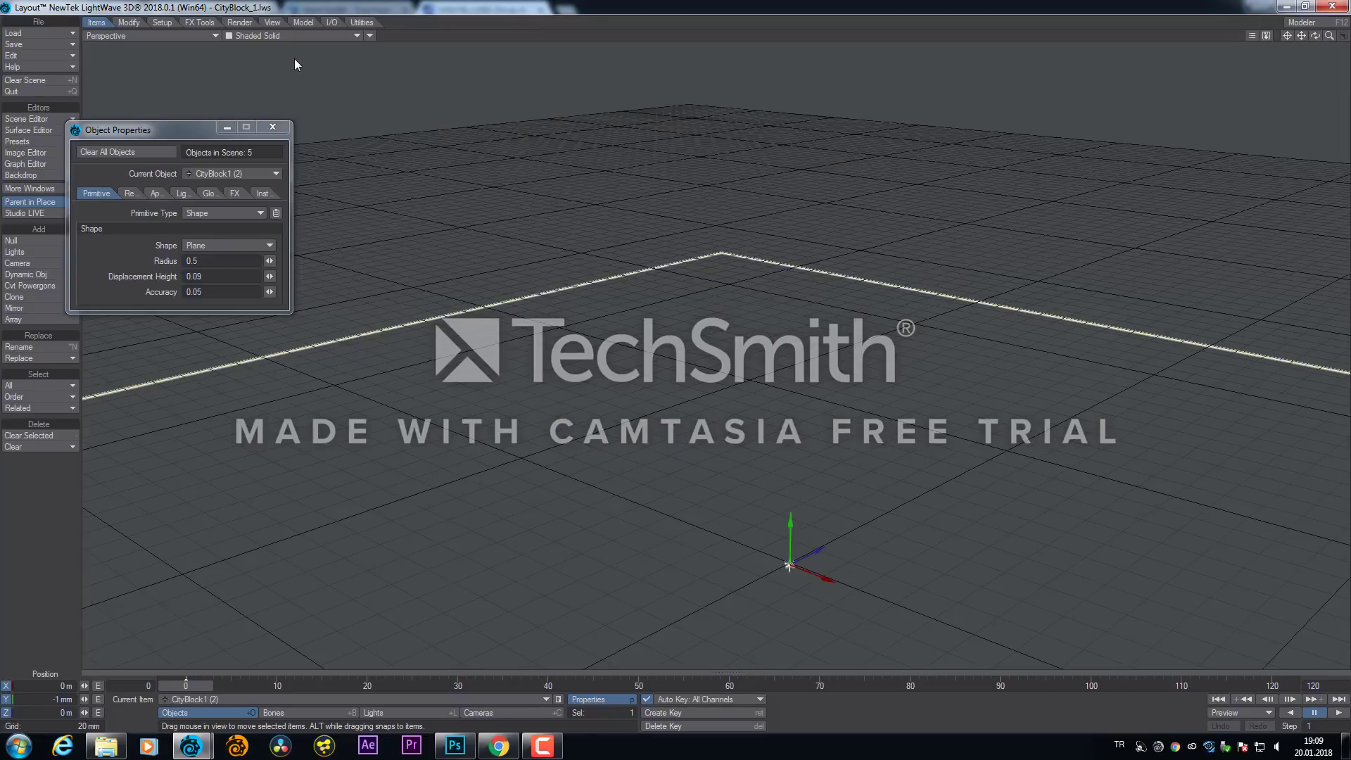